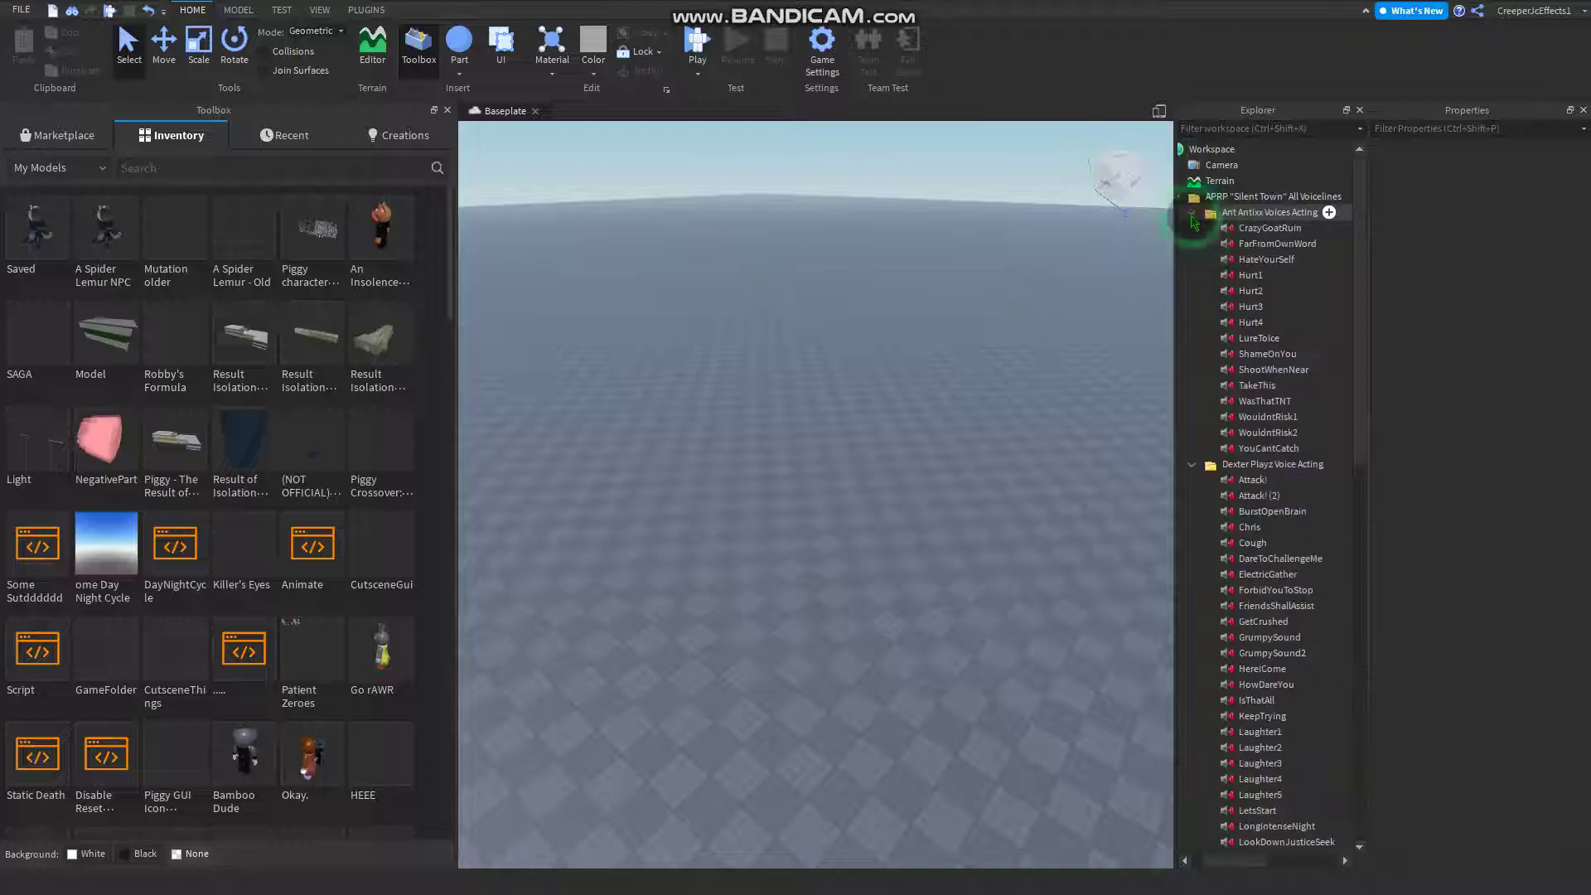
Preview the CrazyGoatRuin, ShameOnYou, LongIntenseNight and WasThatTNT voice lines.
click(1270, 228)
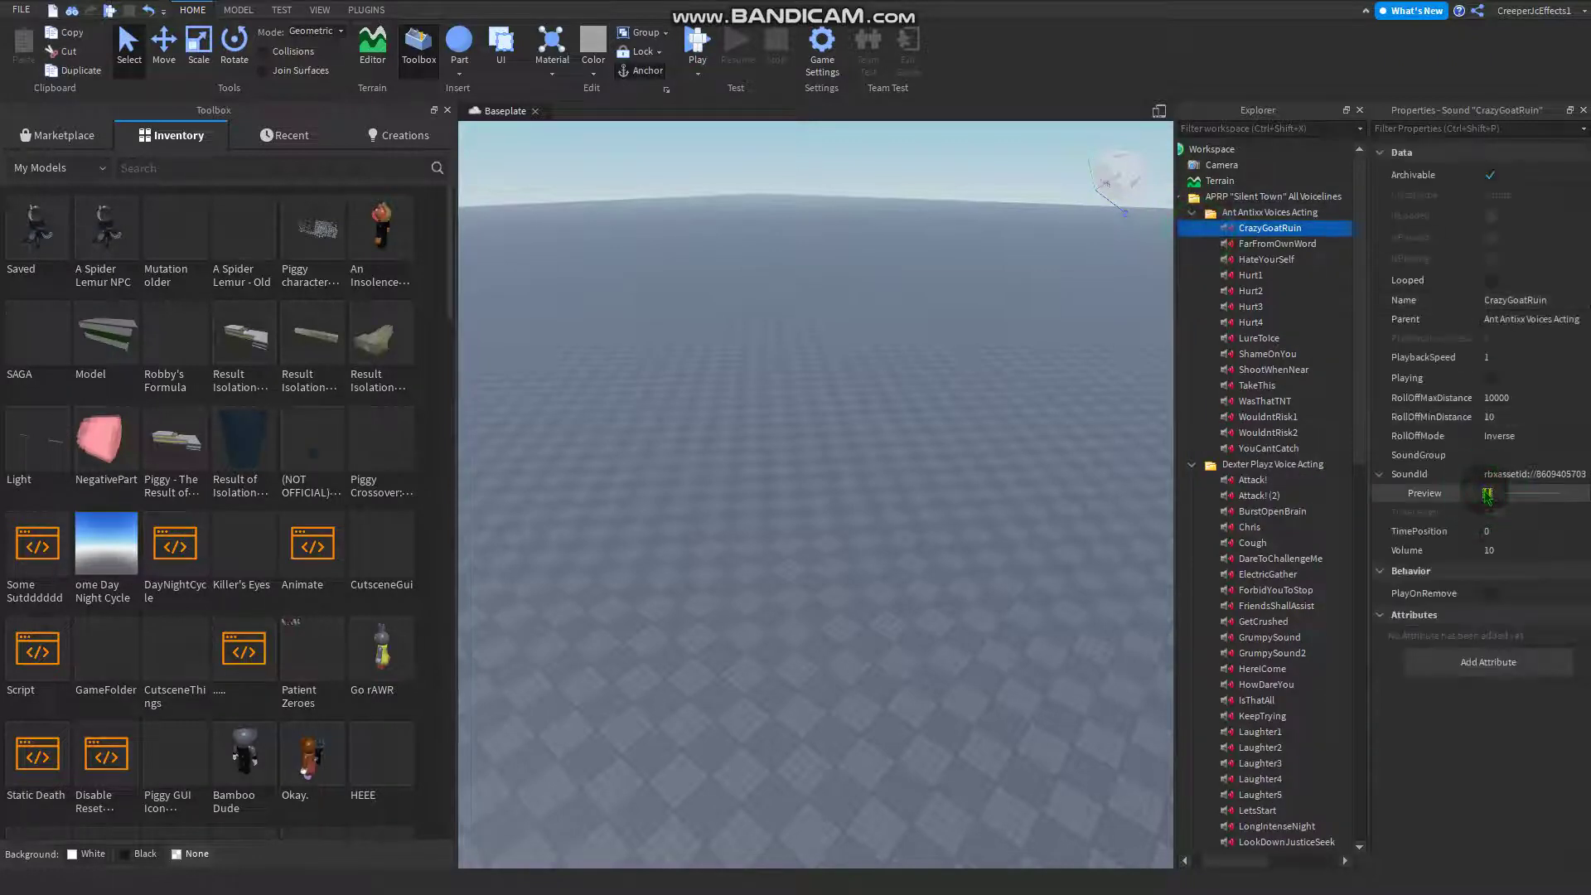
click(1487, 494)
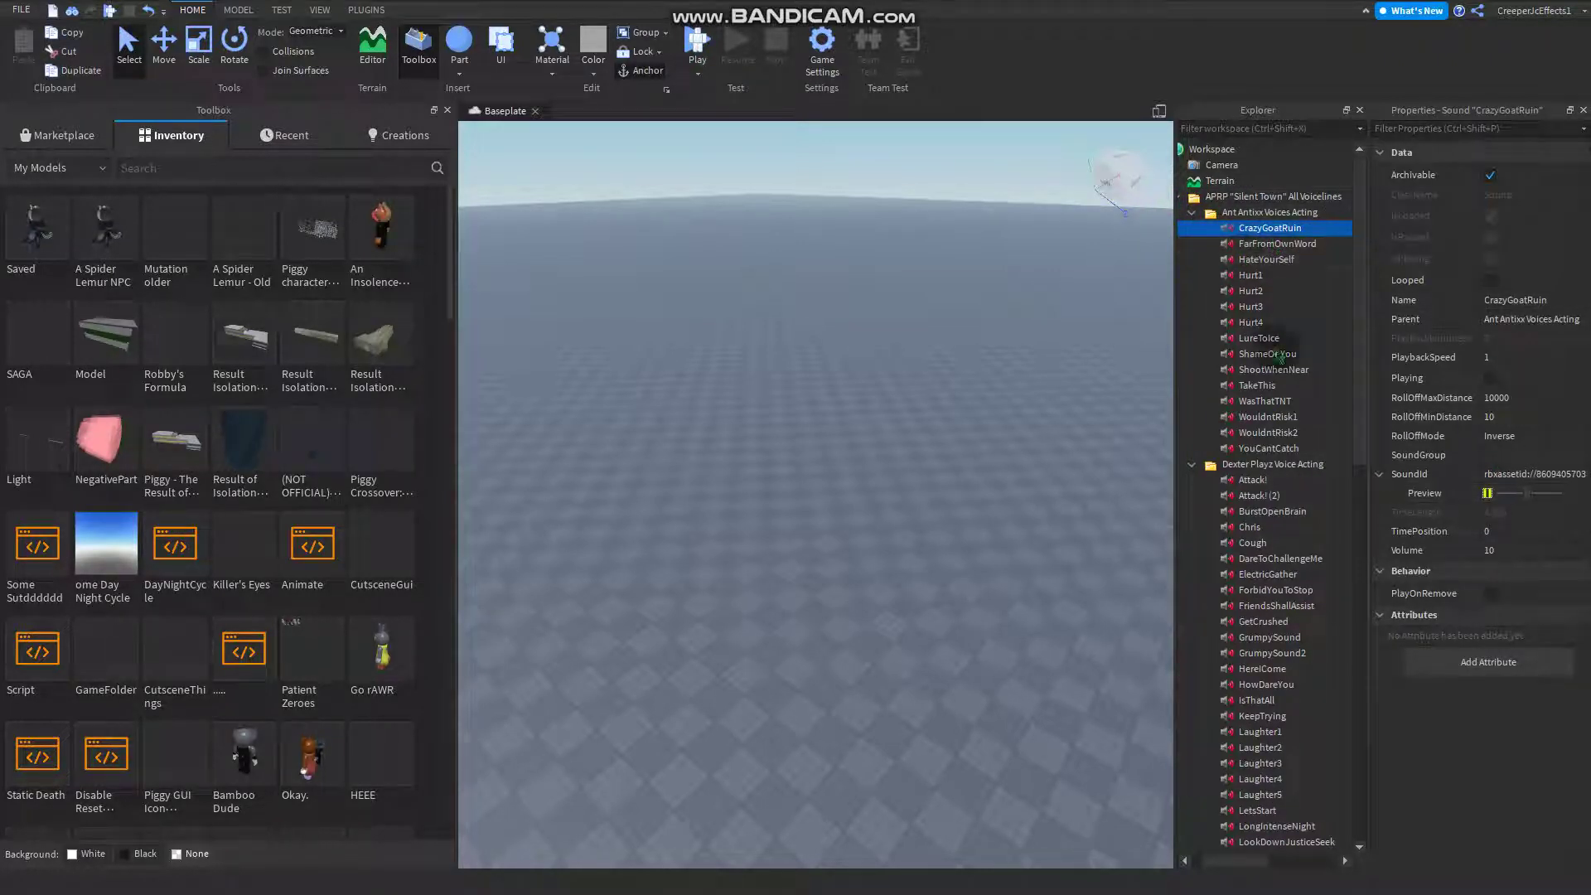
click(1268, 354)
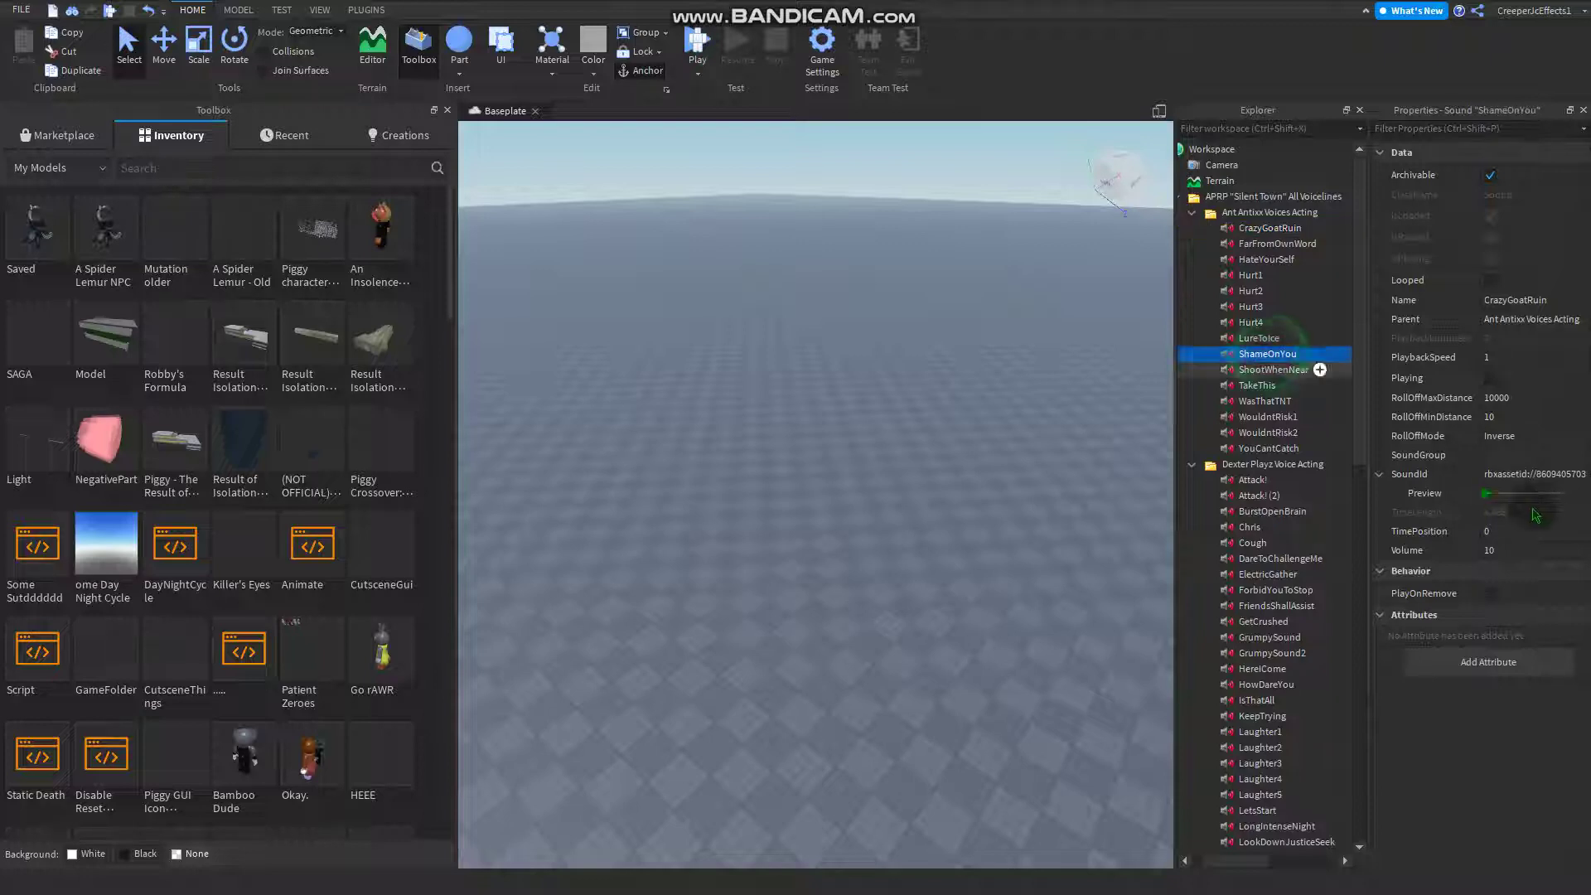
scroll(1276, 464, down, 7)
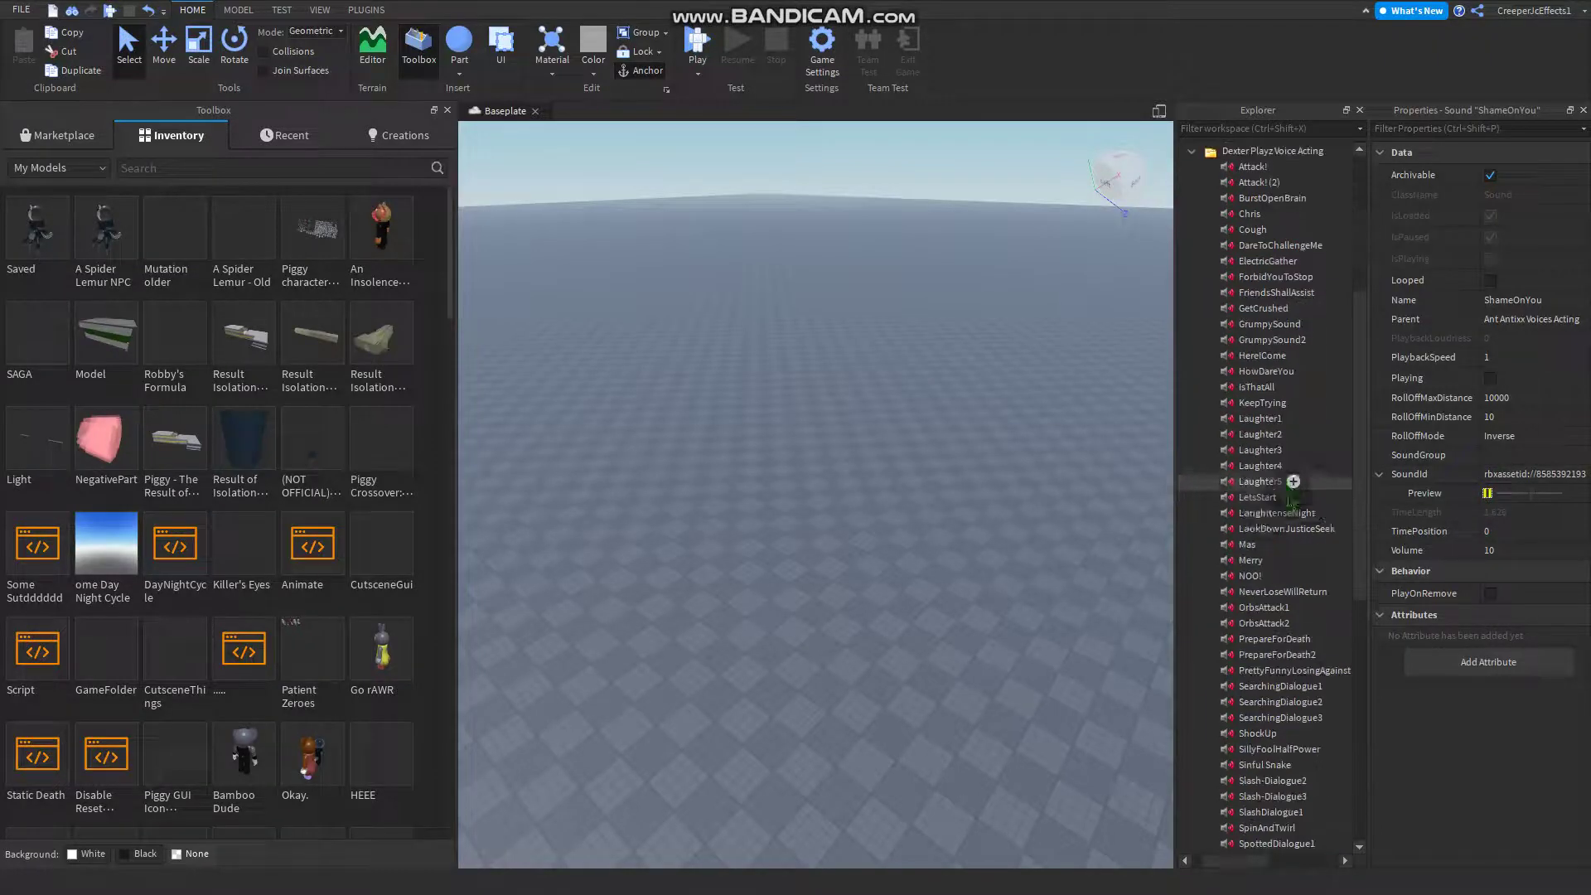
click(1277, 512)
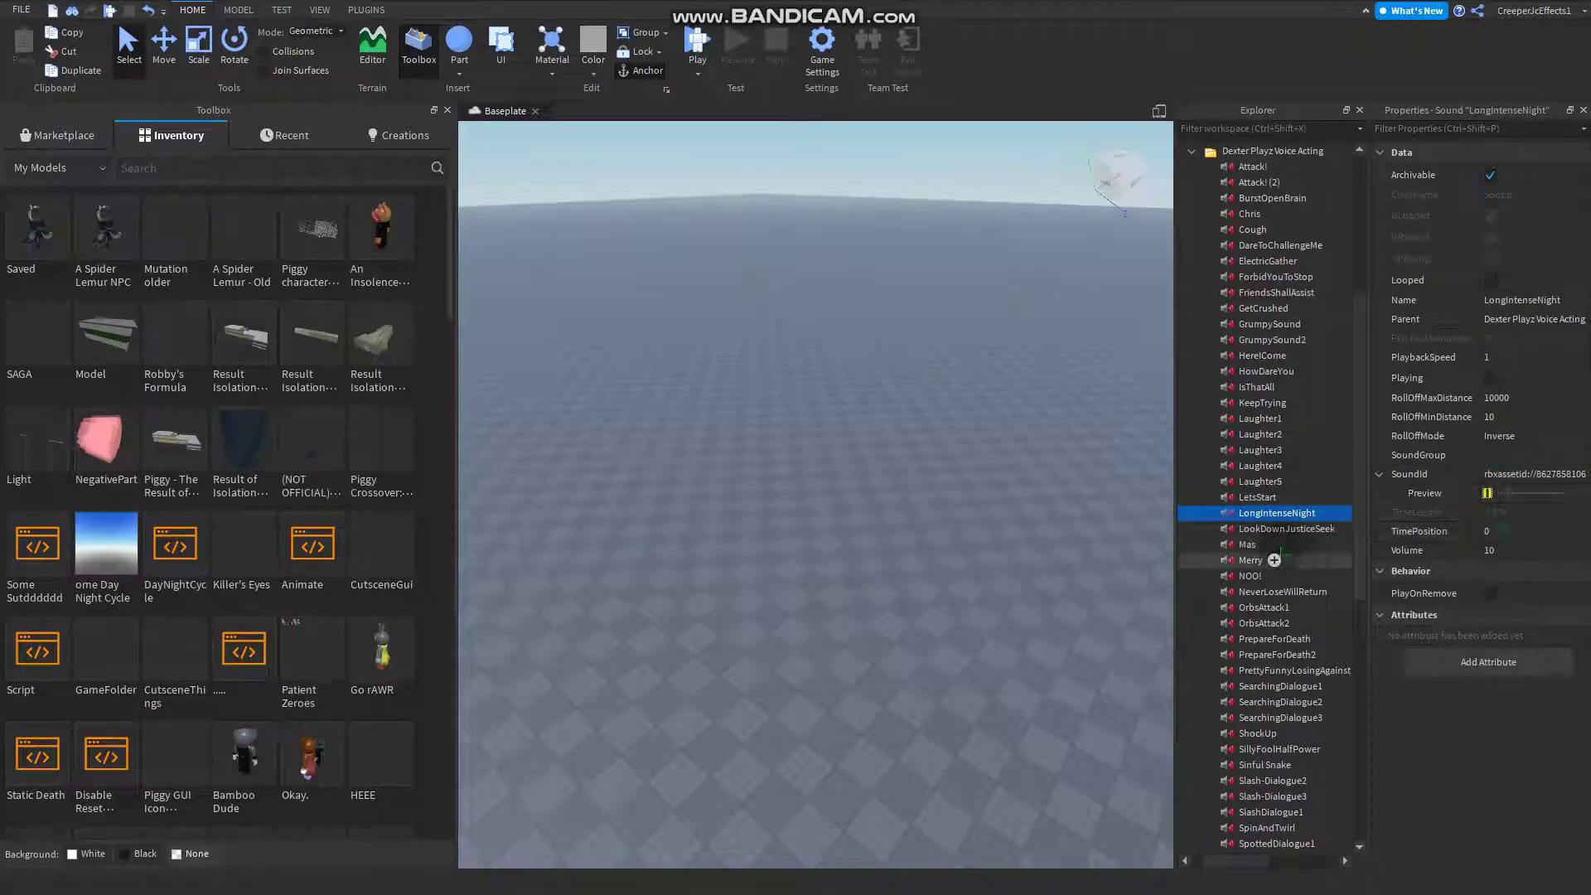
scroll(1293, 535, up, 4)
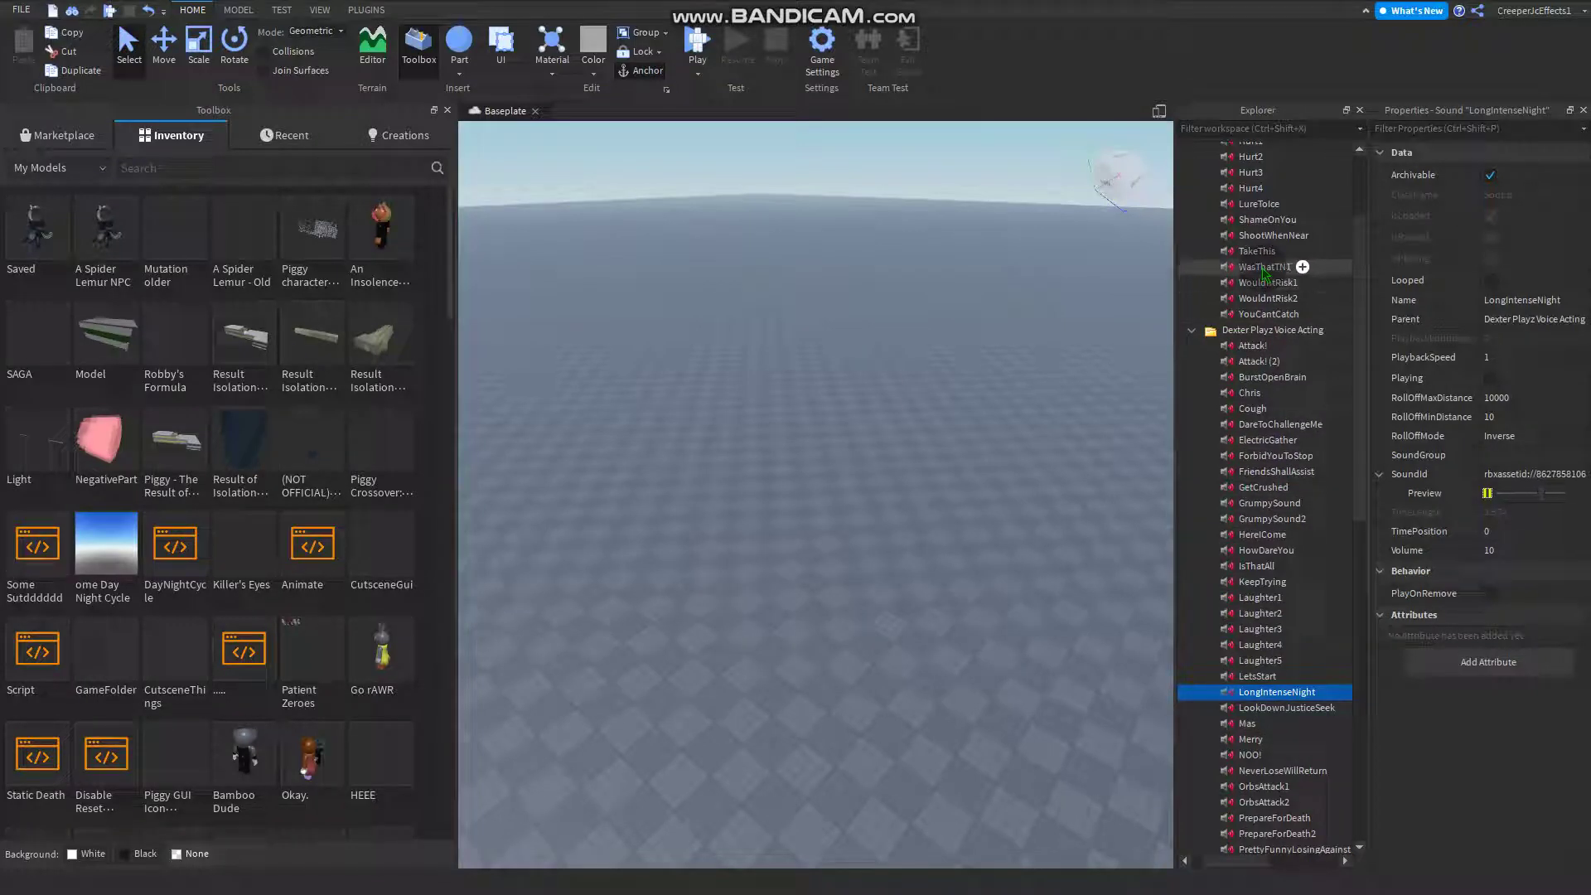
click(1263, 267)
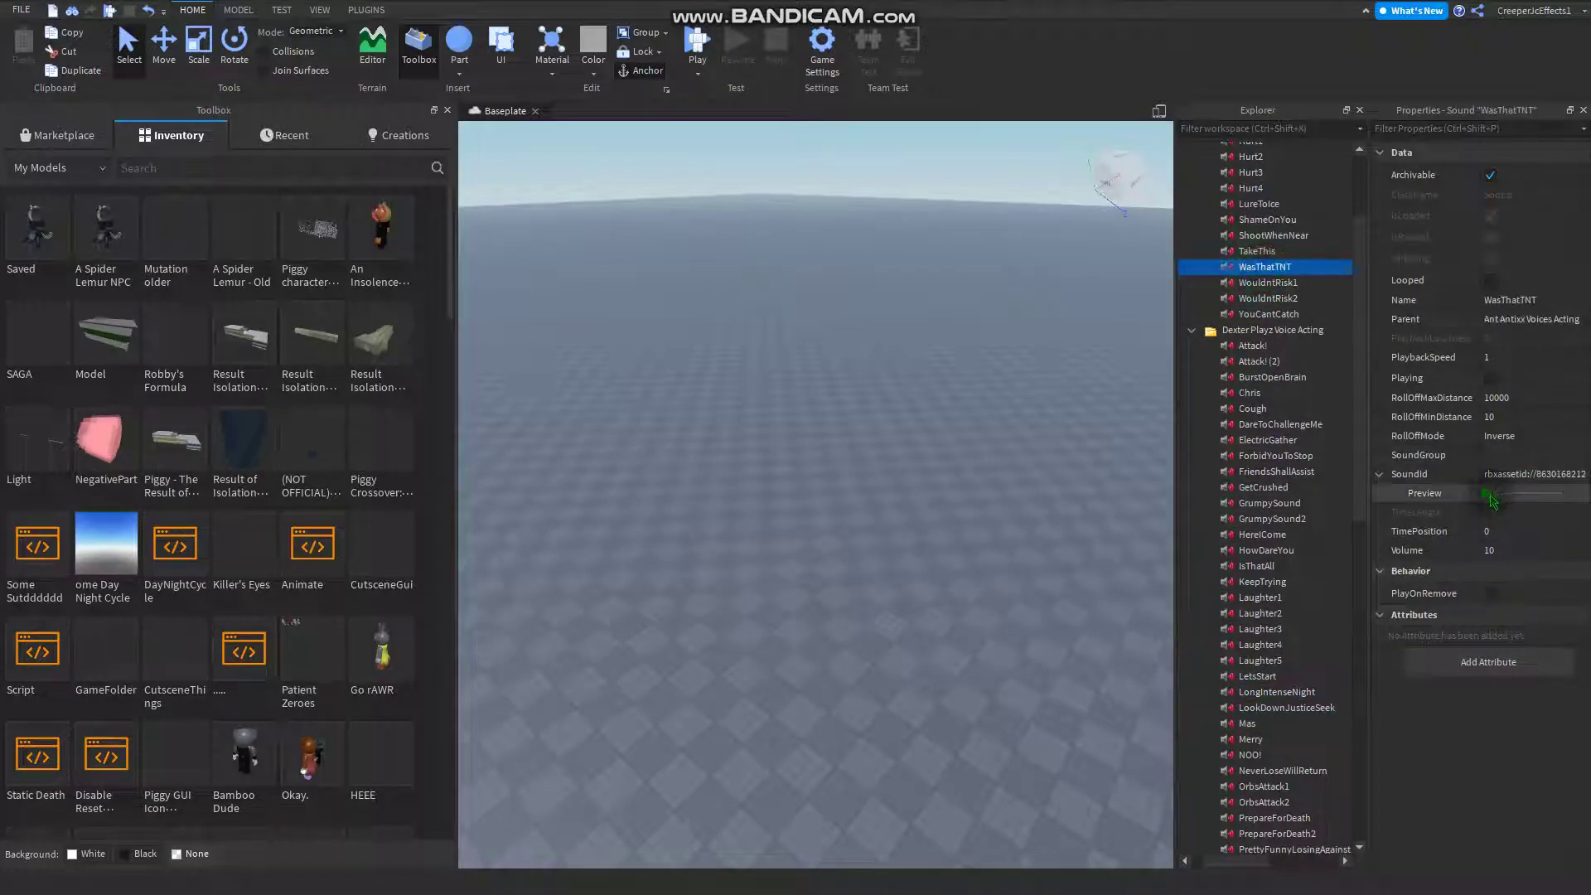
Preview the Merry, Chris and Mas voice lines in that order.
scroll(1243, 530, down, 8)
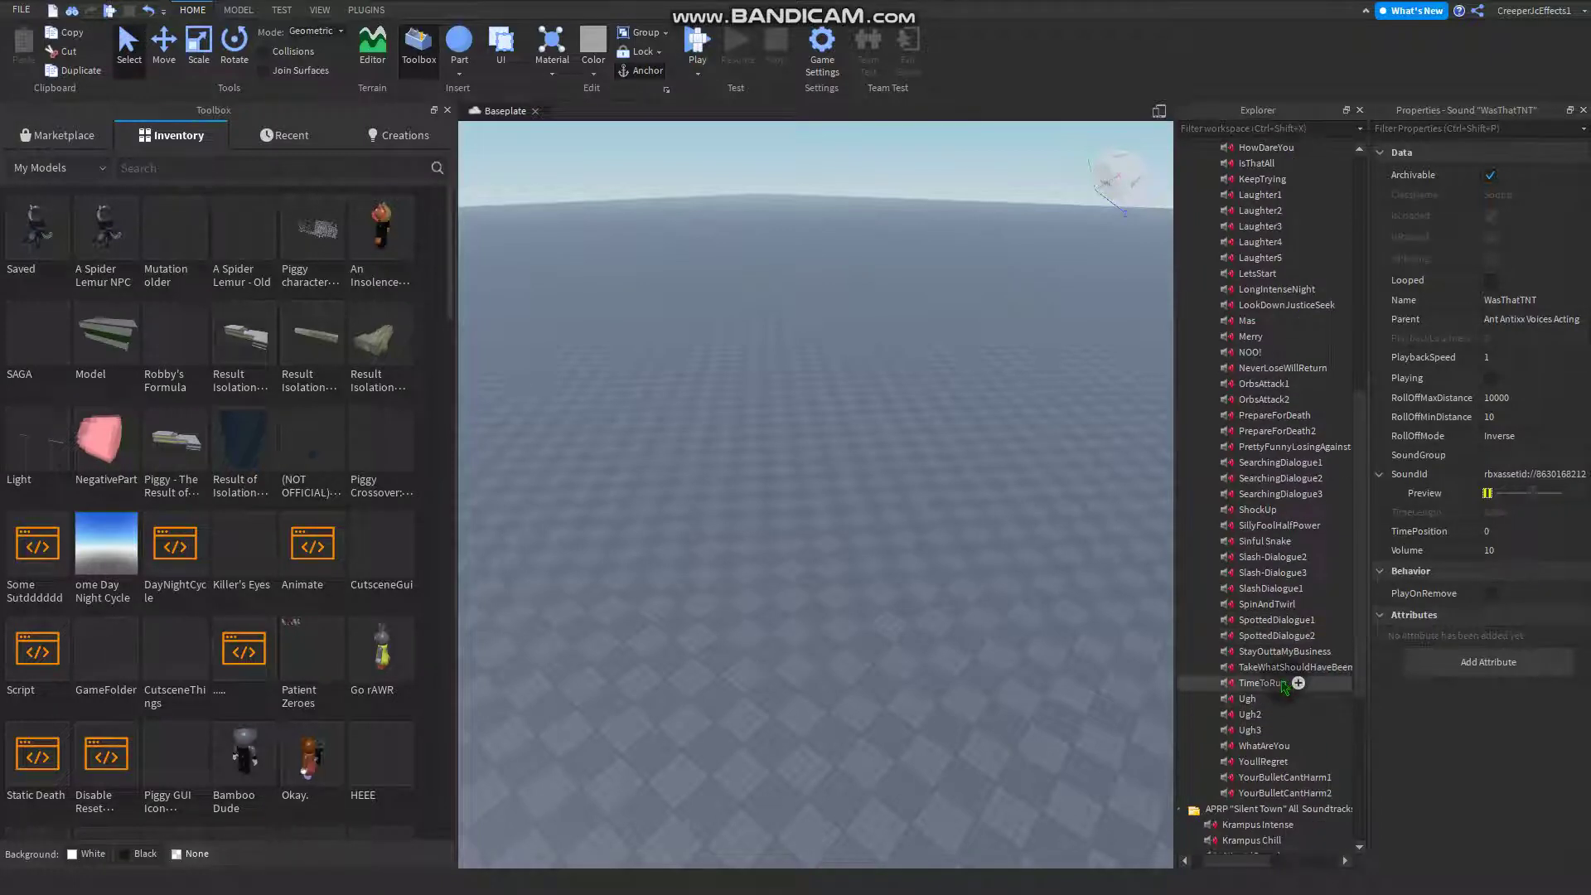
scroll(1282, 686, up, 2)
click(1256, 426)
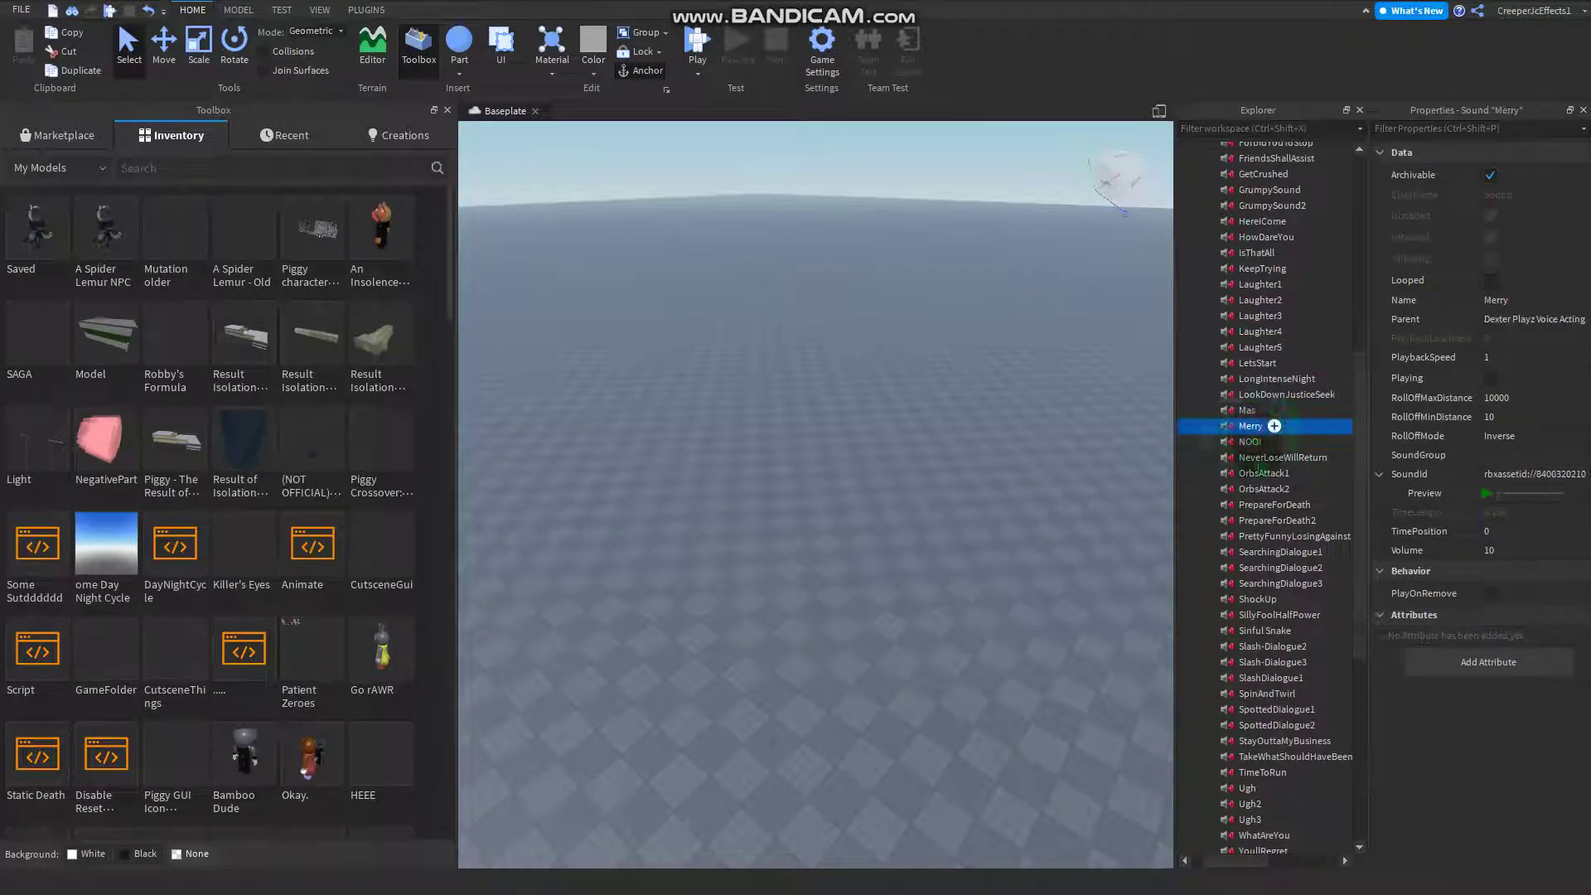
scroll(1274, 426, up, 3)
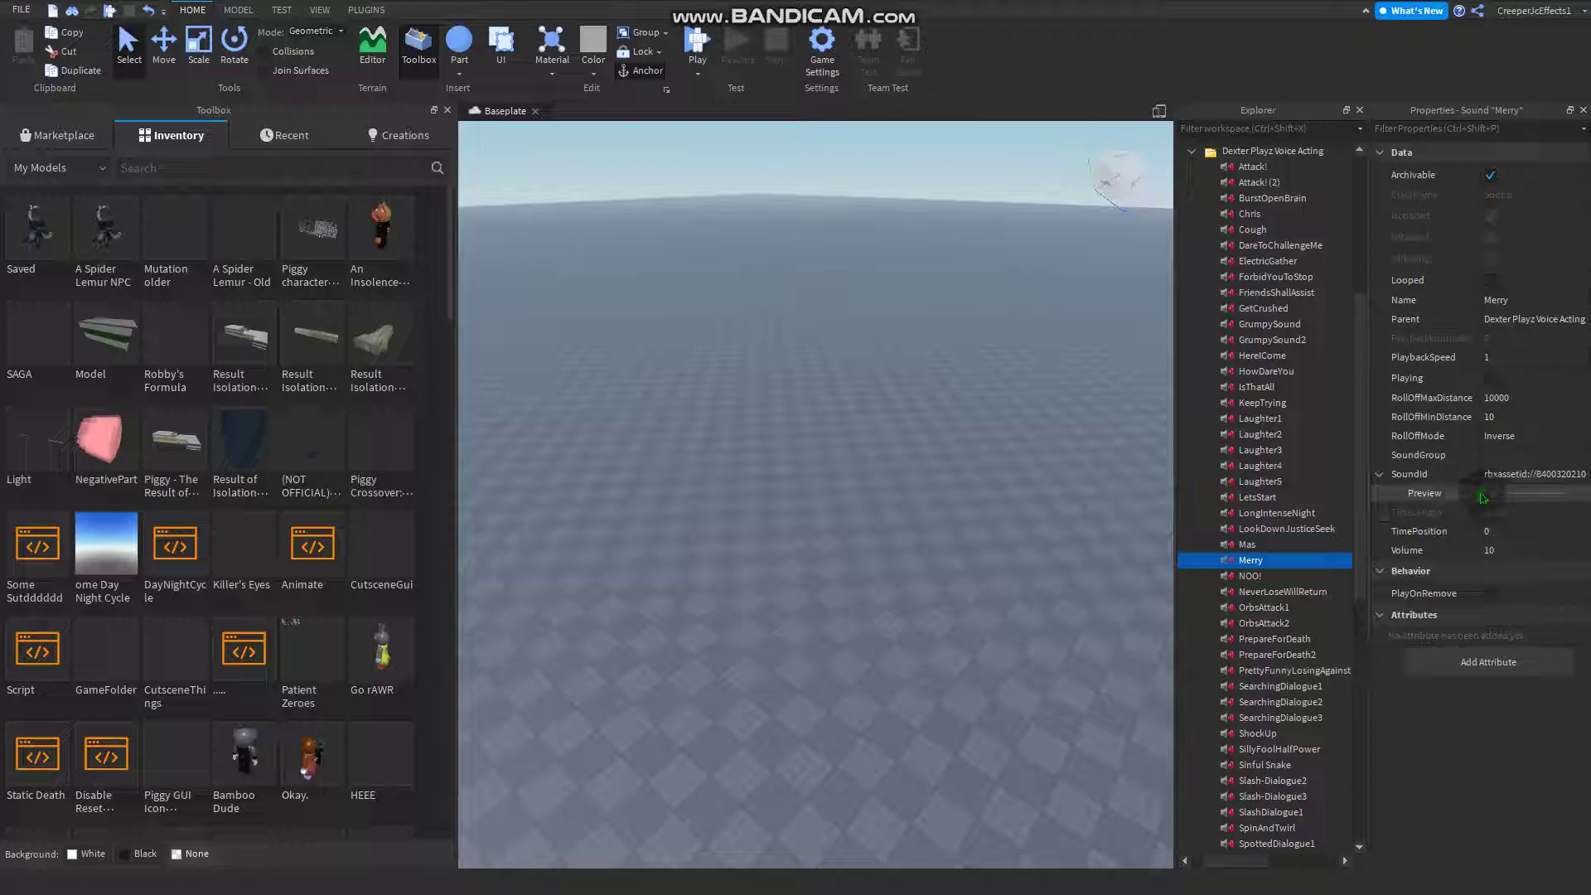
click(1485, 494)
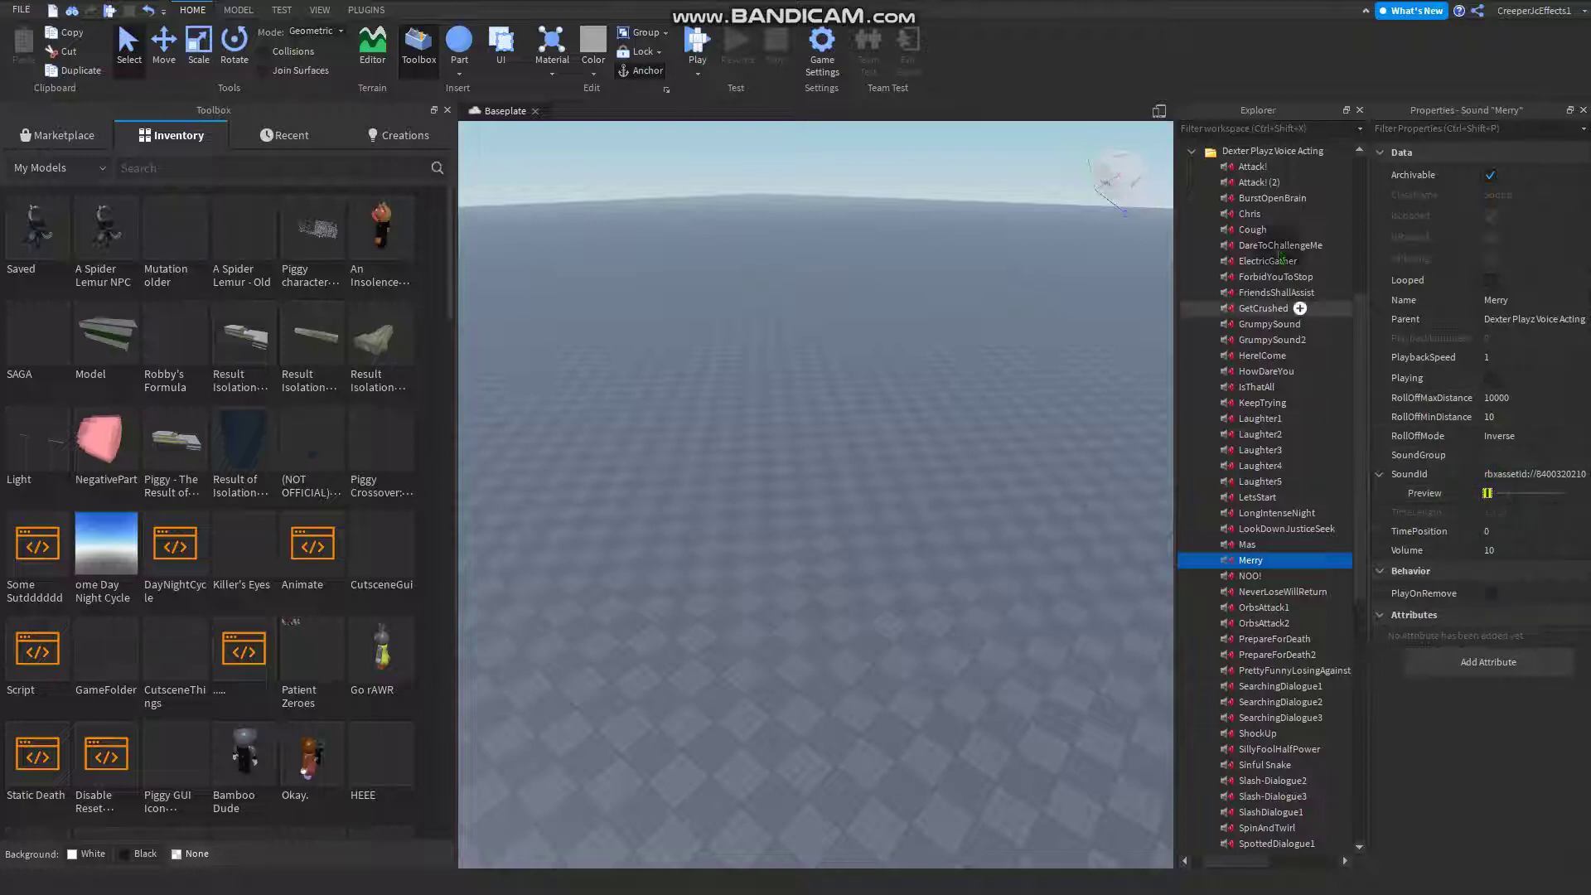
click(1243, 217)
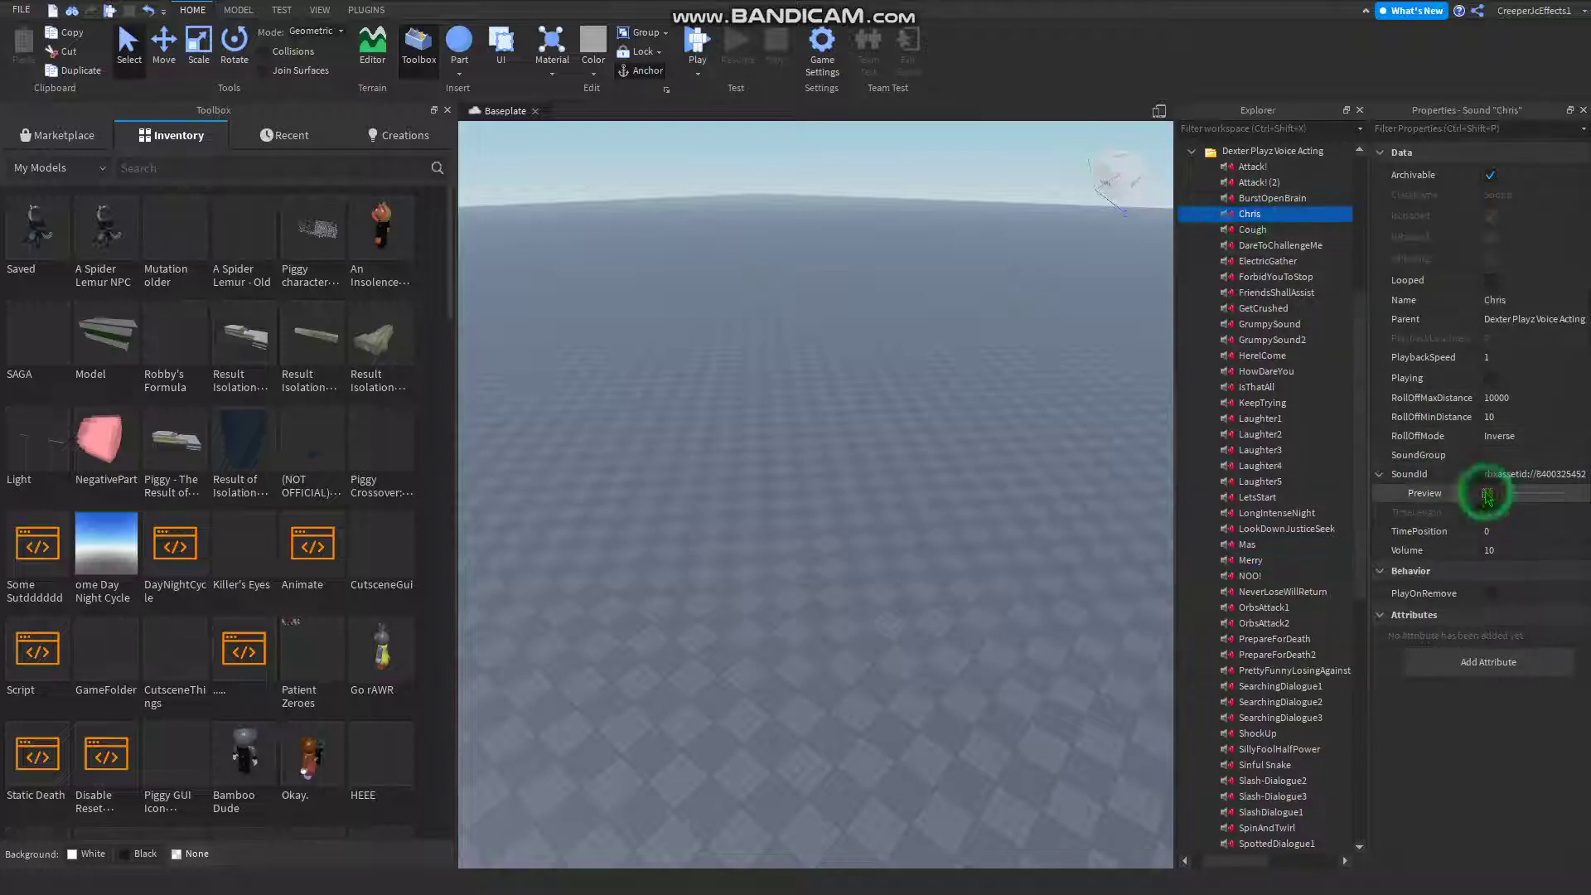
click(1245, 543)
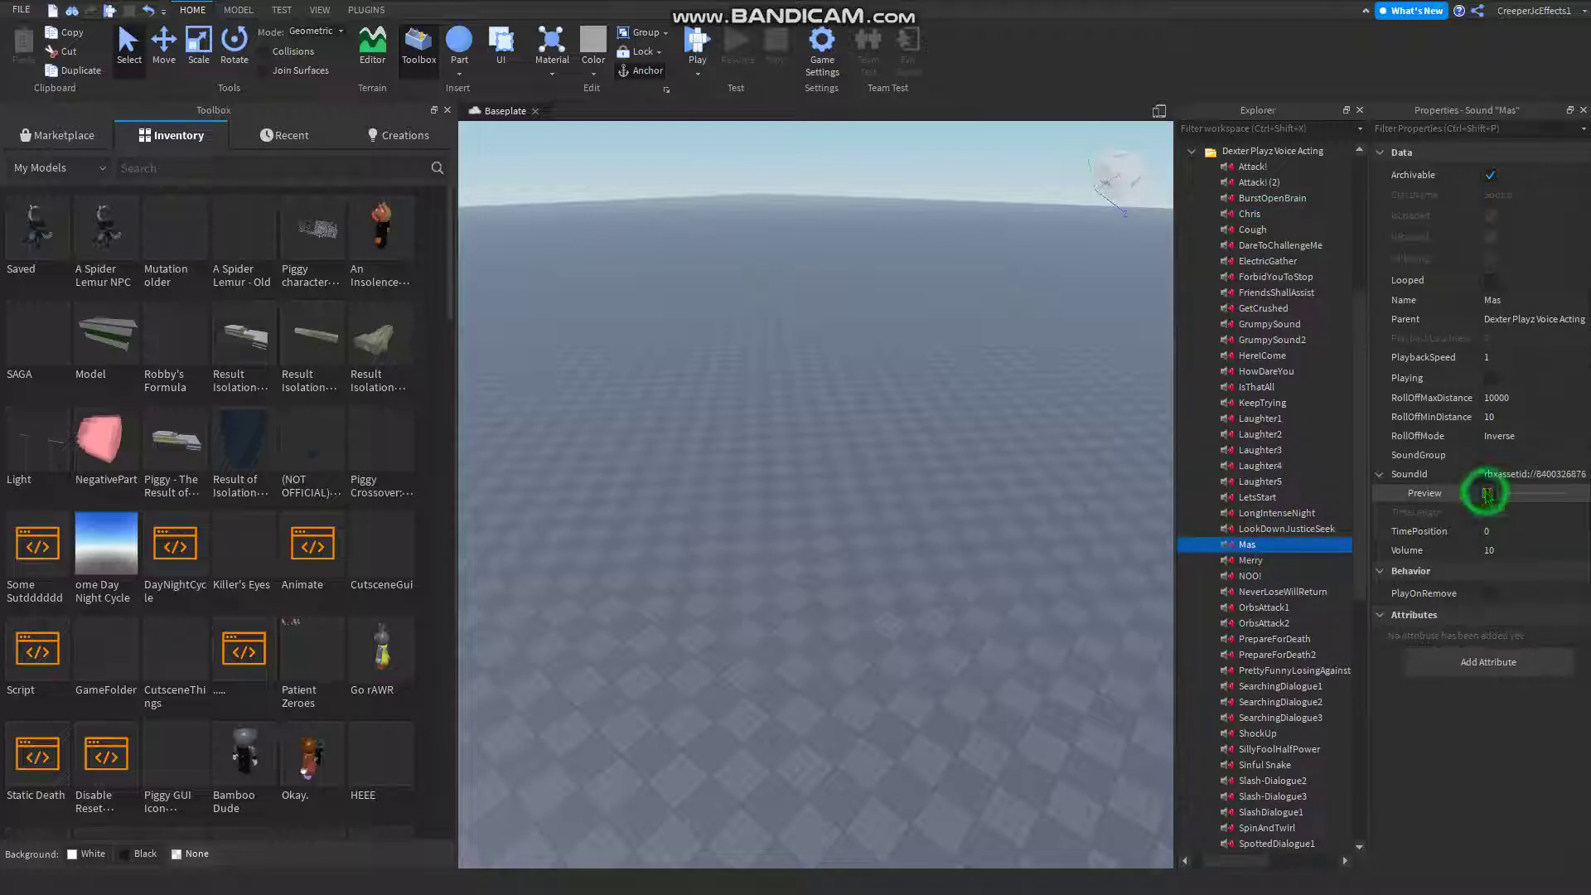
Preview the LookDownJusticeSeek, NeverLoseWillReturn, PrepareForDeath2 and PrepareForDeath voice lines.
drag(1247, 544, 1243, 530)
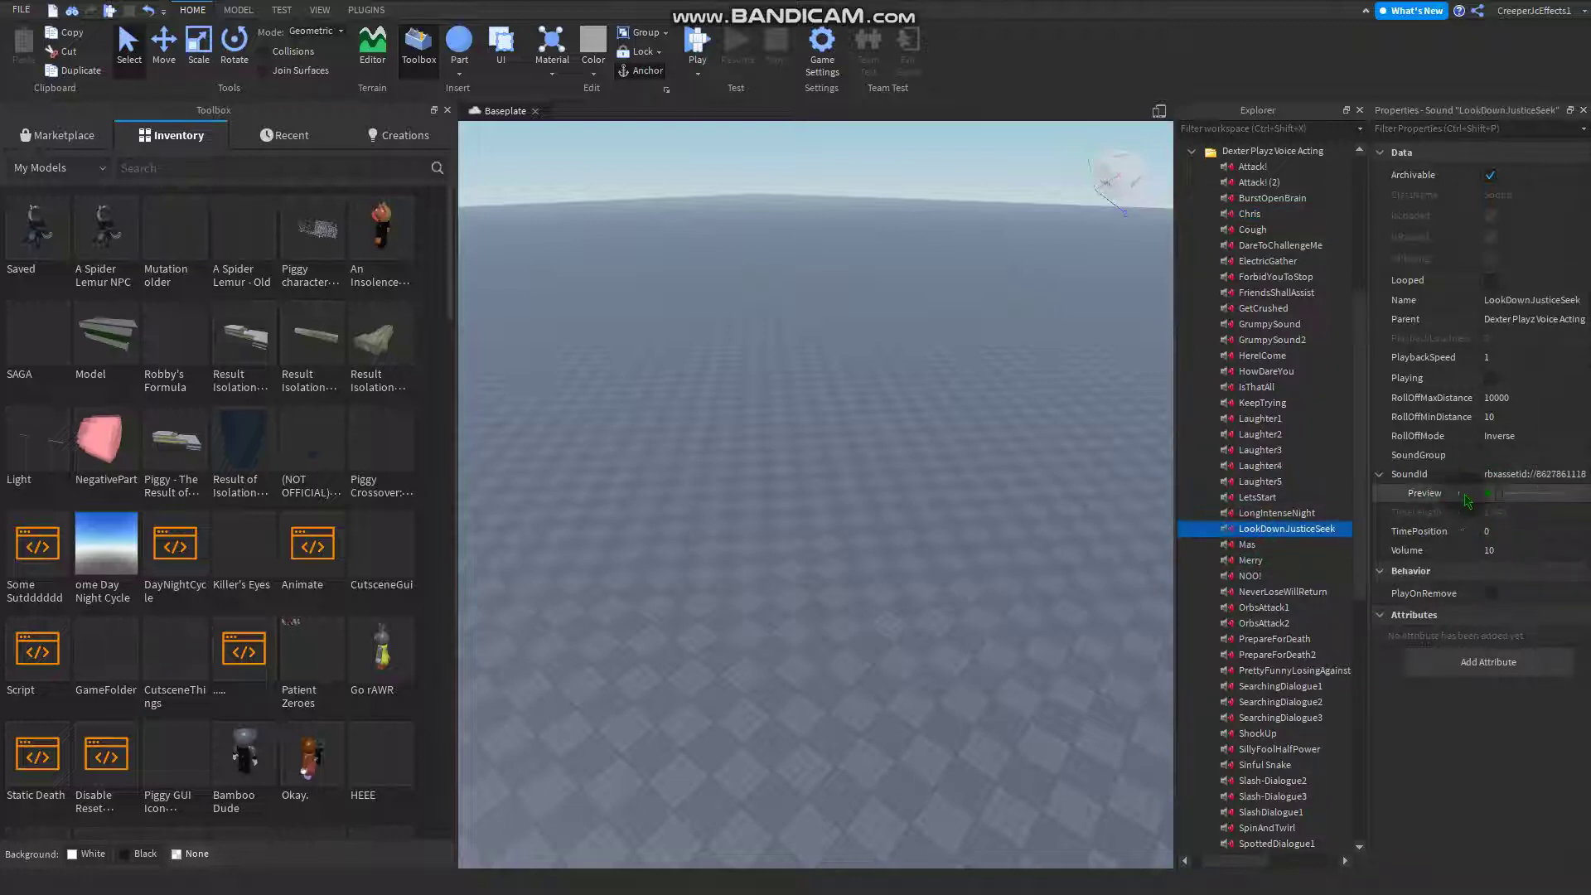
click(1250, 592)
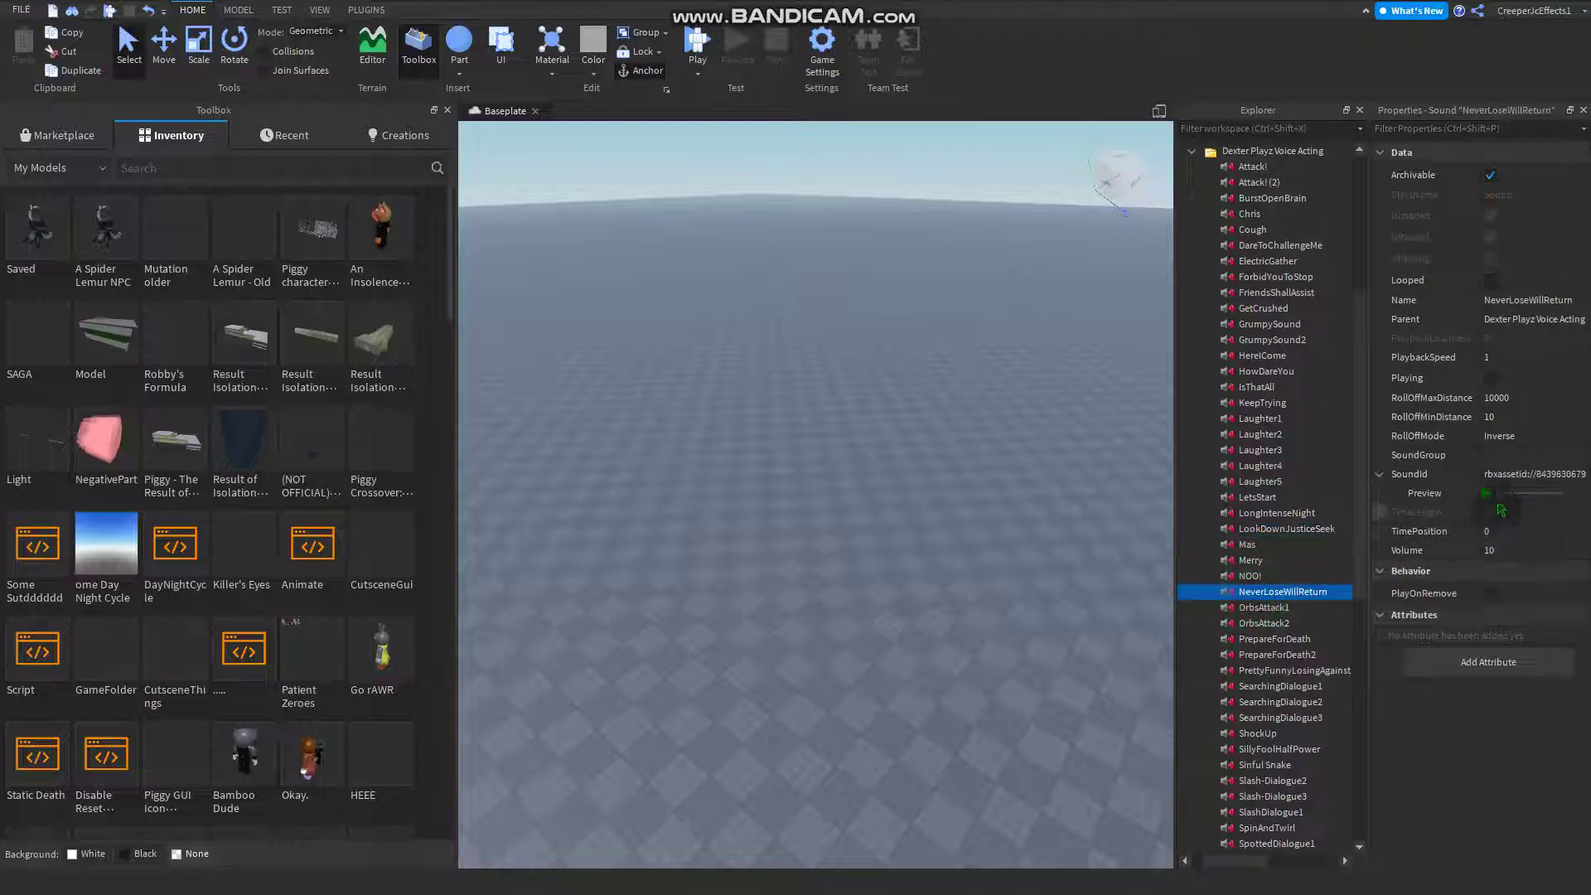
click(1268, 653)
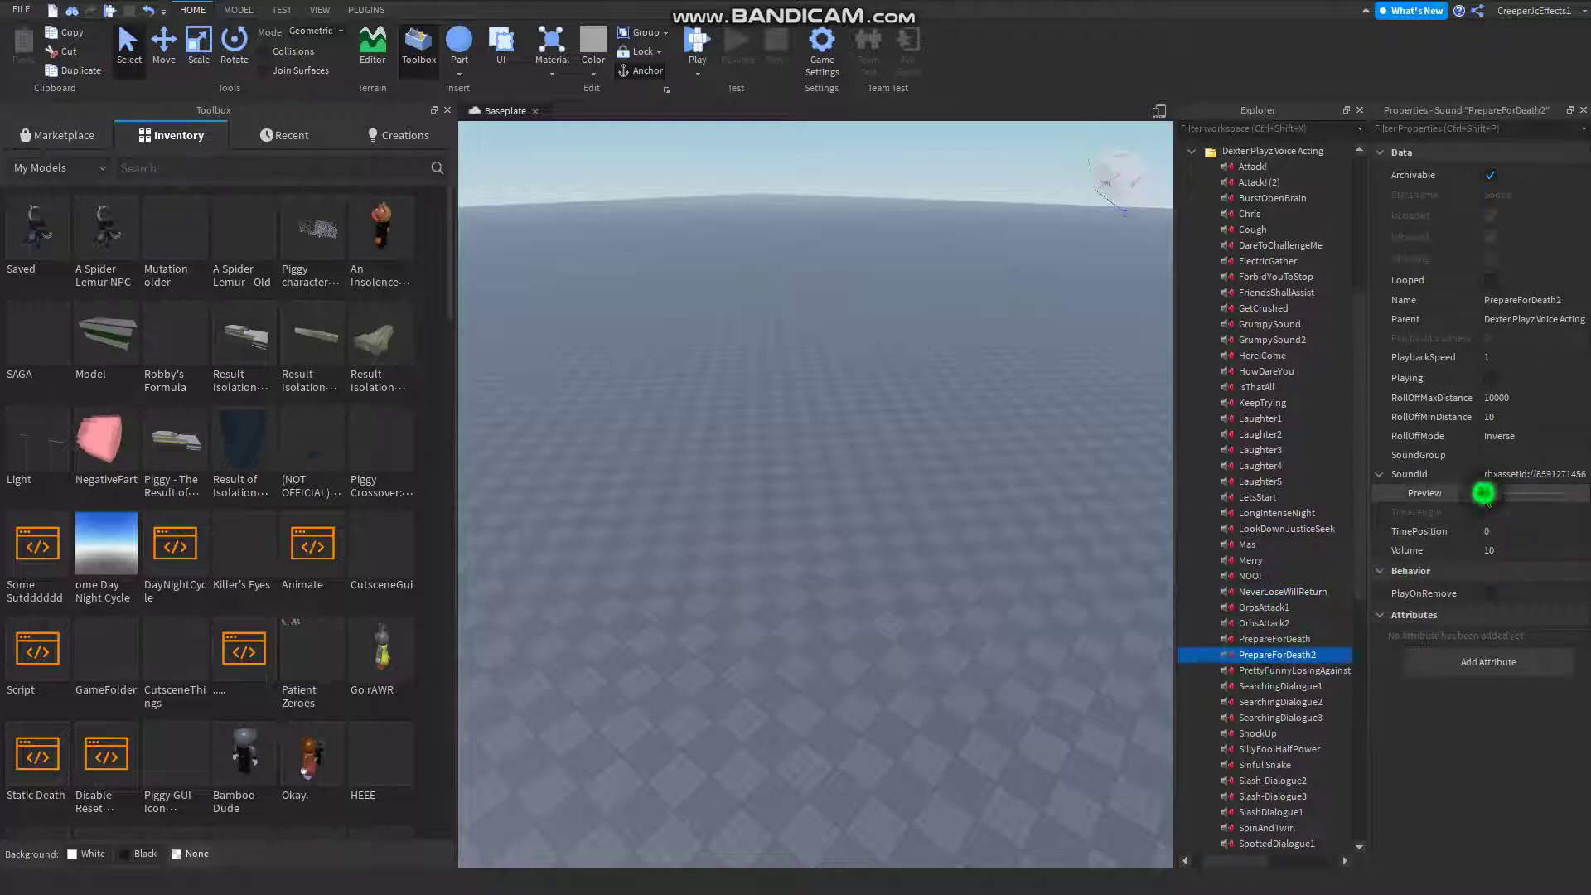
drag(1252, 654, 1246, 647)
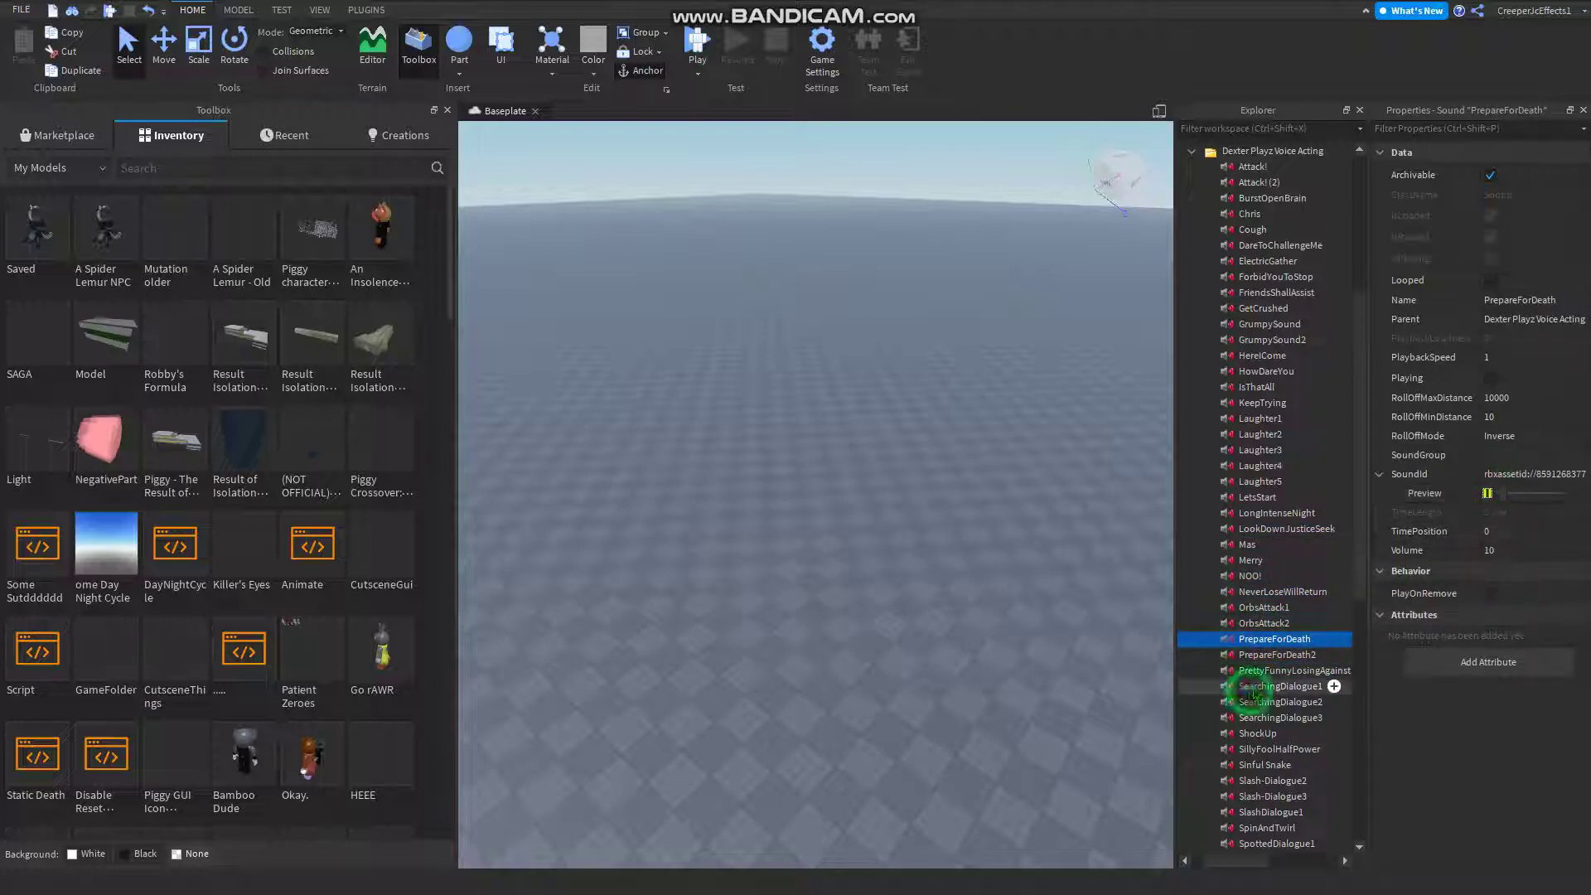
Check the SearchingDialogue1 and SearchingDialogue3 sounds and preview the PrettyFunnyLosingAgainst voice line.
click(1268, 686)
click(1276, 717)
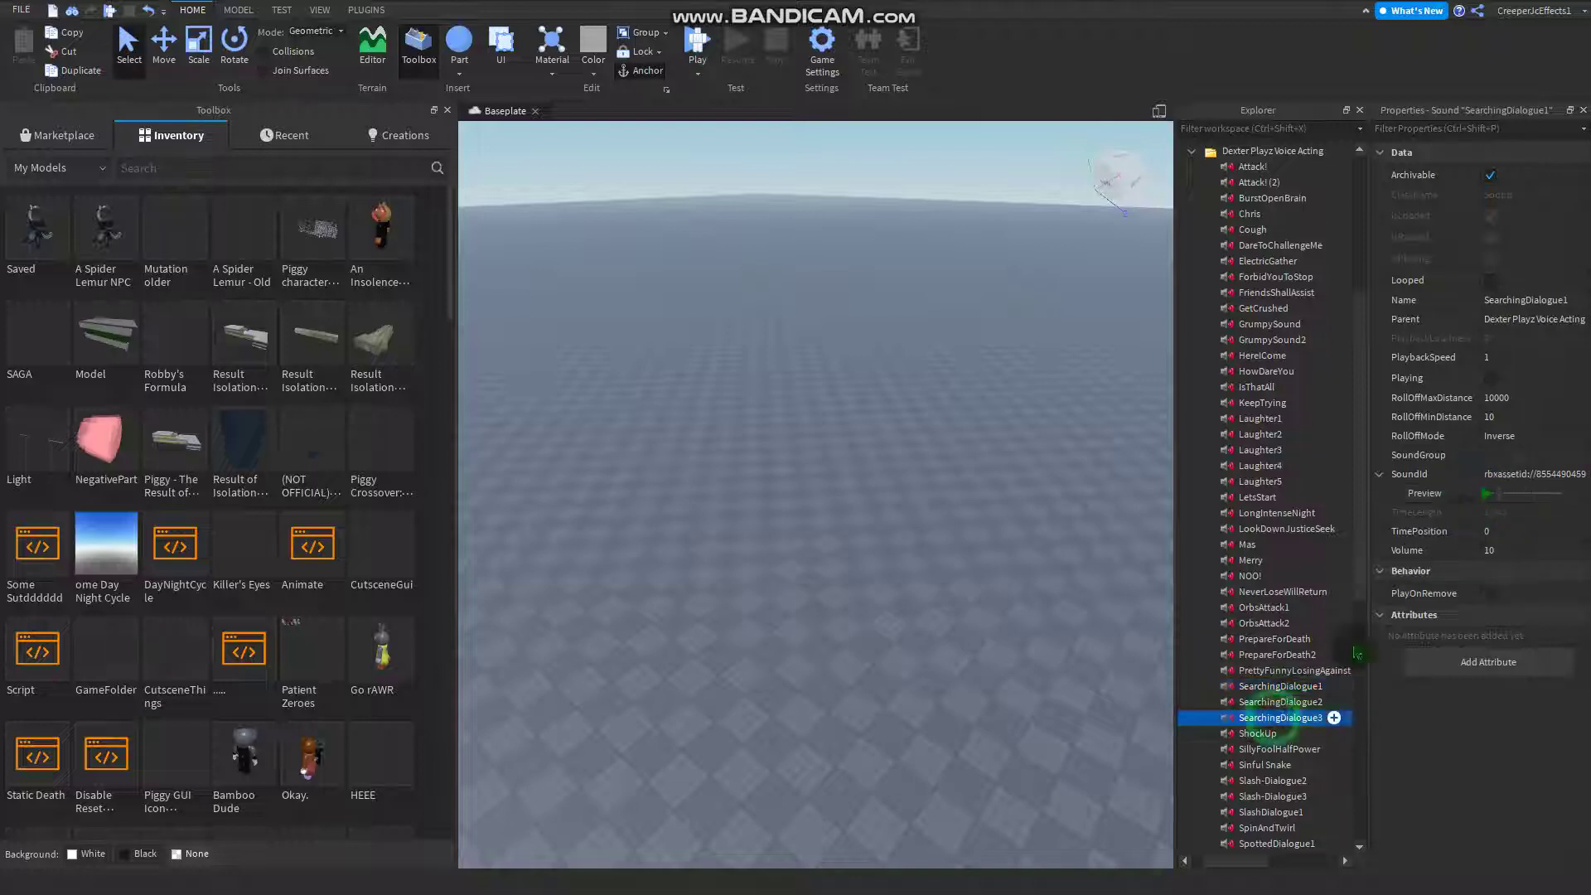
click(1280, 671)
click(1488, 493)
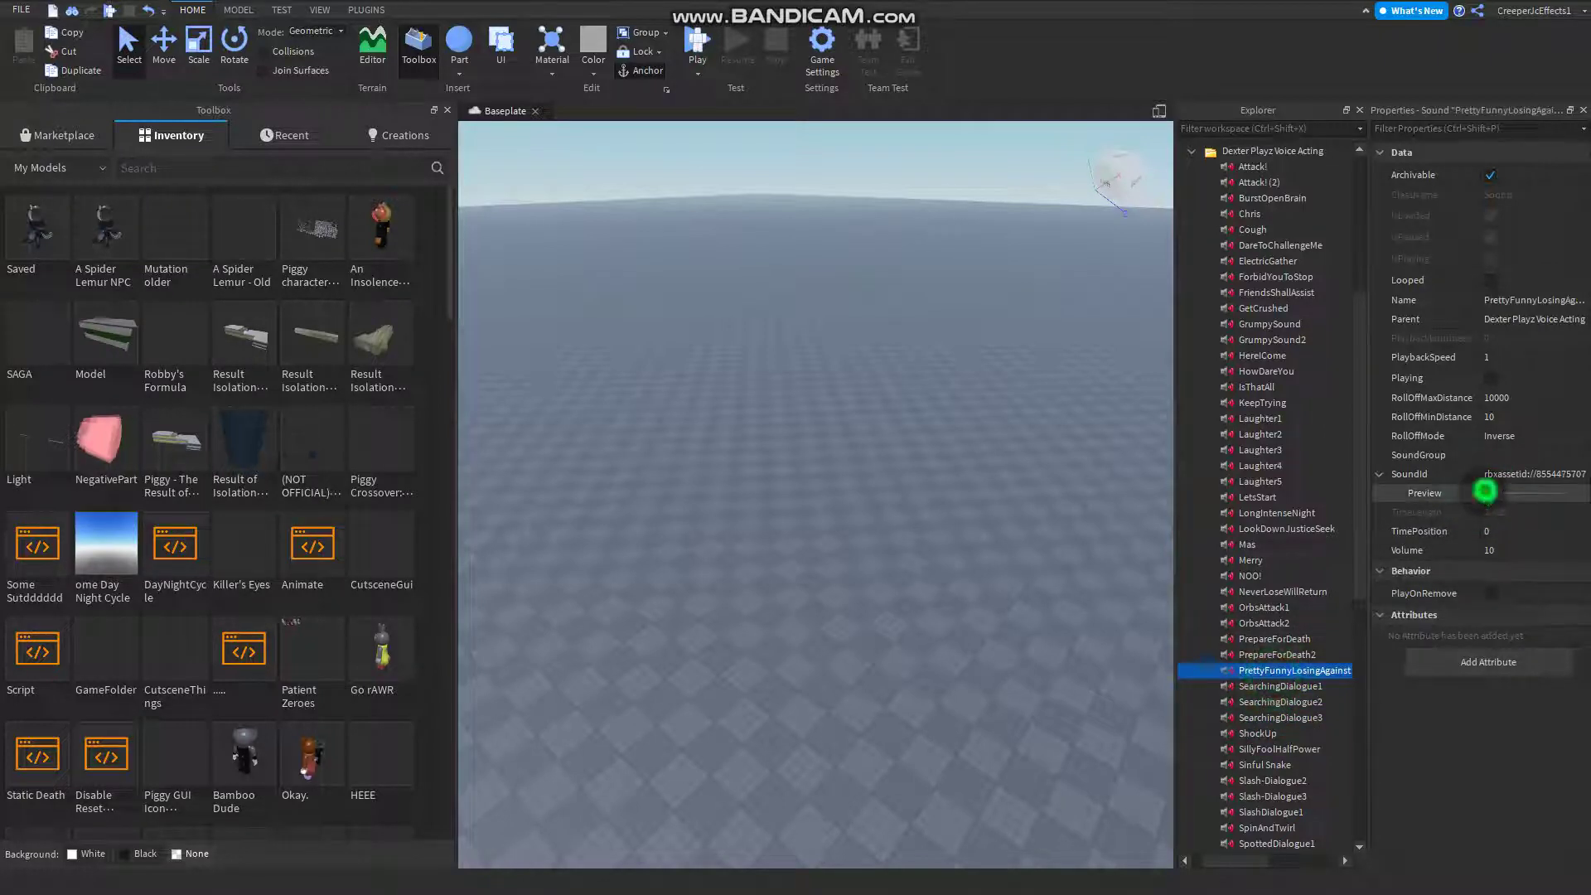
Replay the LookDownJusticeSeek and NeverLoseWillReturn voice lines and preview GrumpySound.
click(1265, 530)
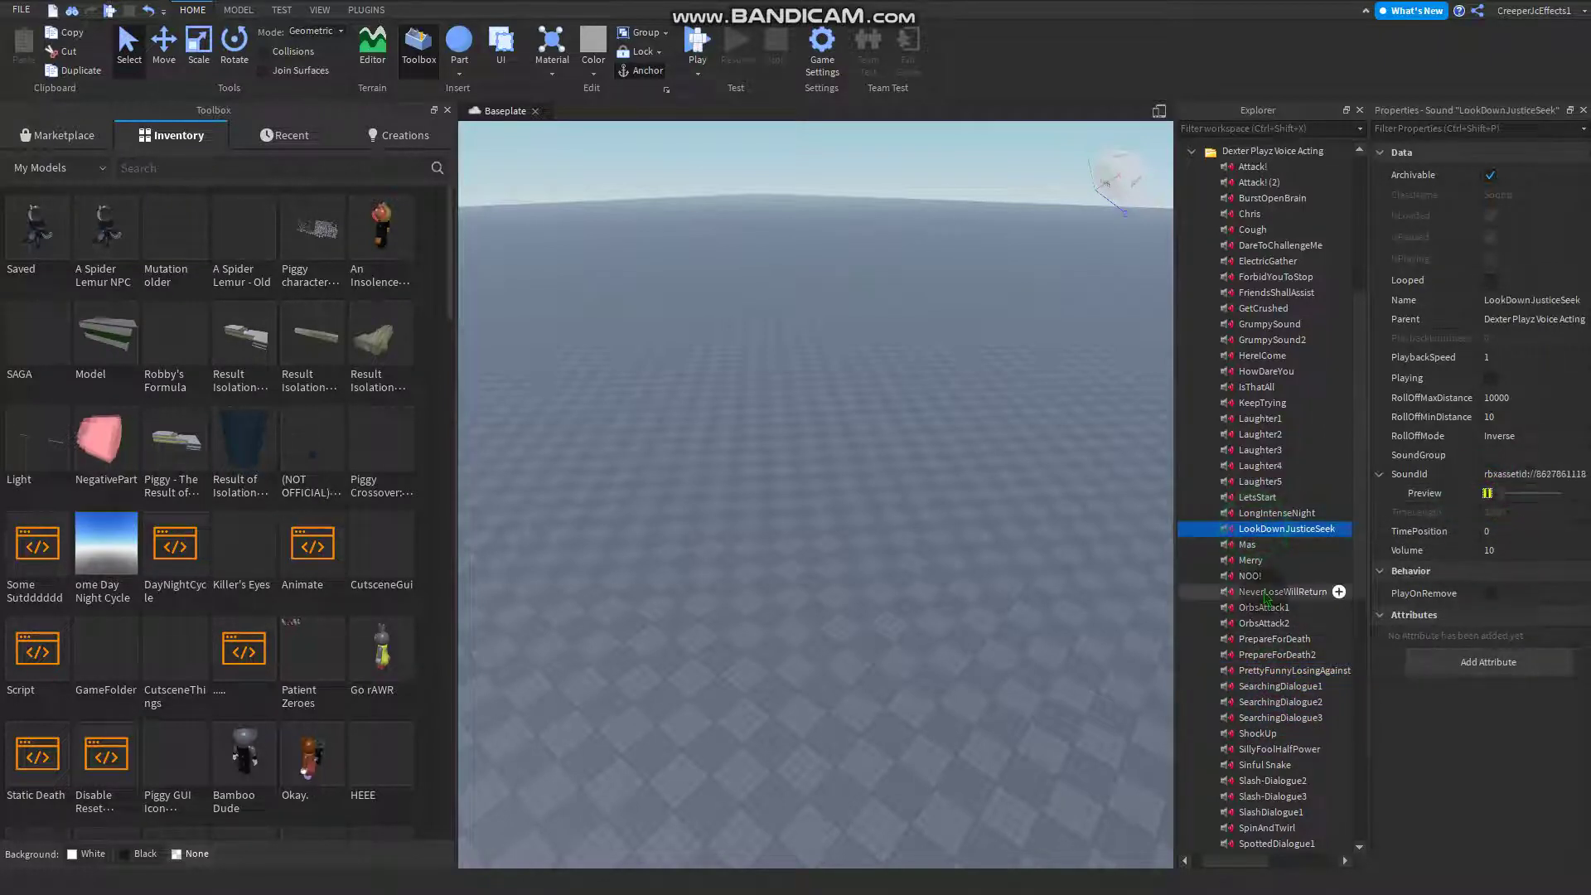
click(1283, 591)
click(1269, 324)
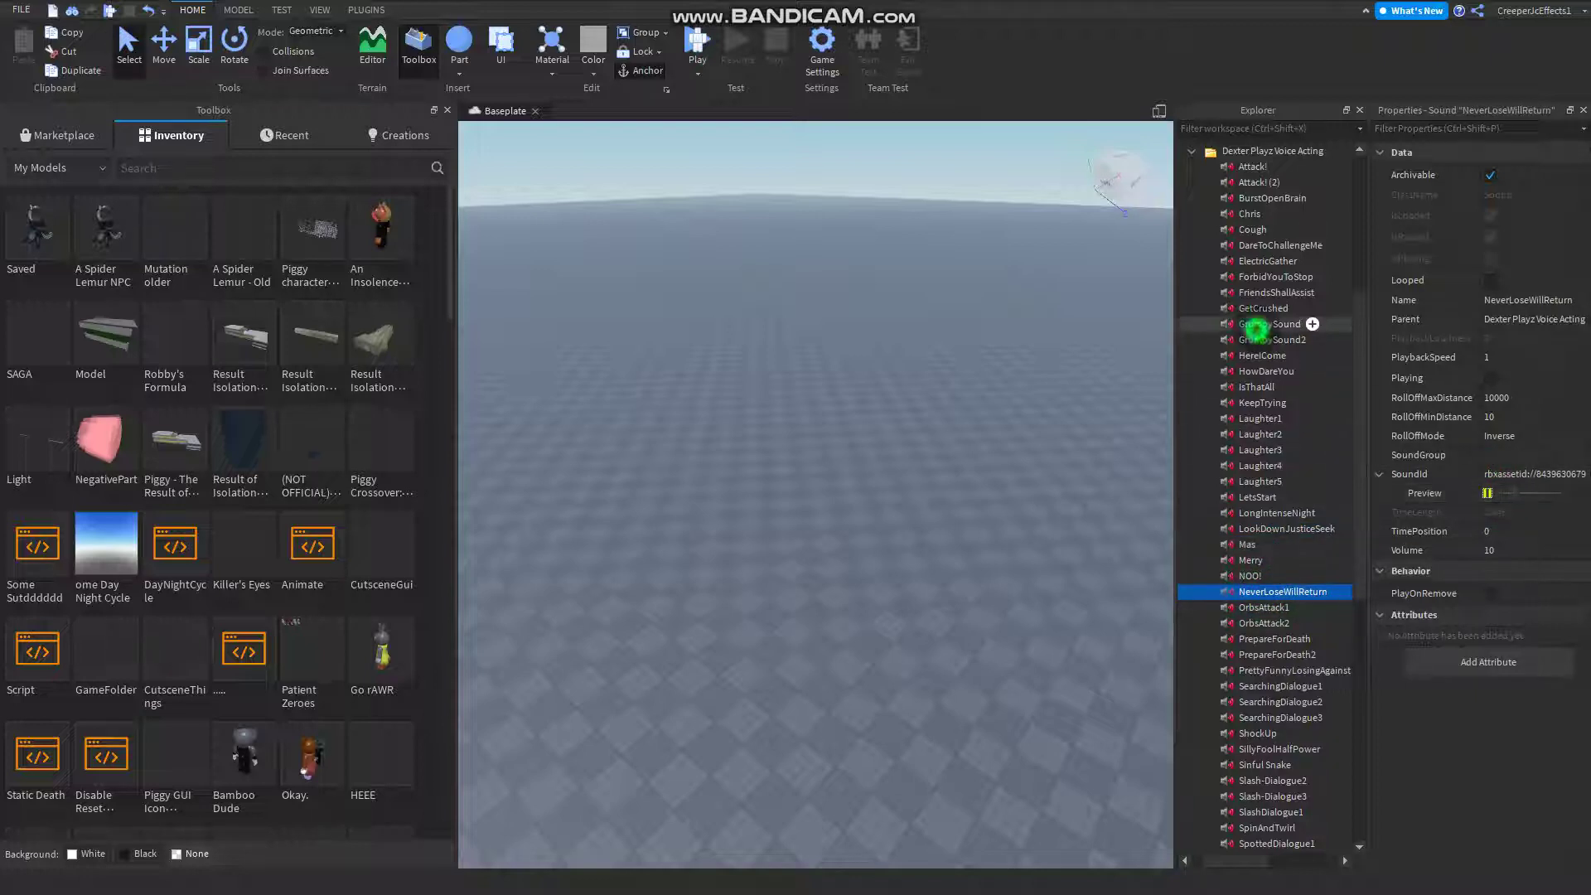
click(1488, 493)
Preview the Sinful Snake, PrettyFunnyLosingAgainst, SpottedDialogue2, StayOuttaMyBusiness and TakeWhatShouldHaveBeen voice lines.
click(1235, 764)
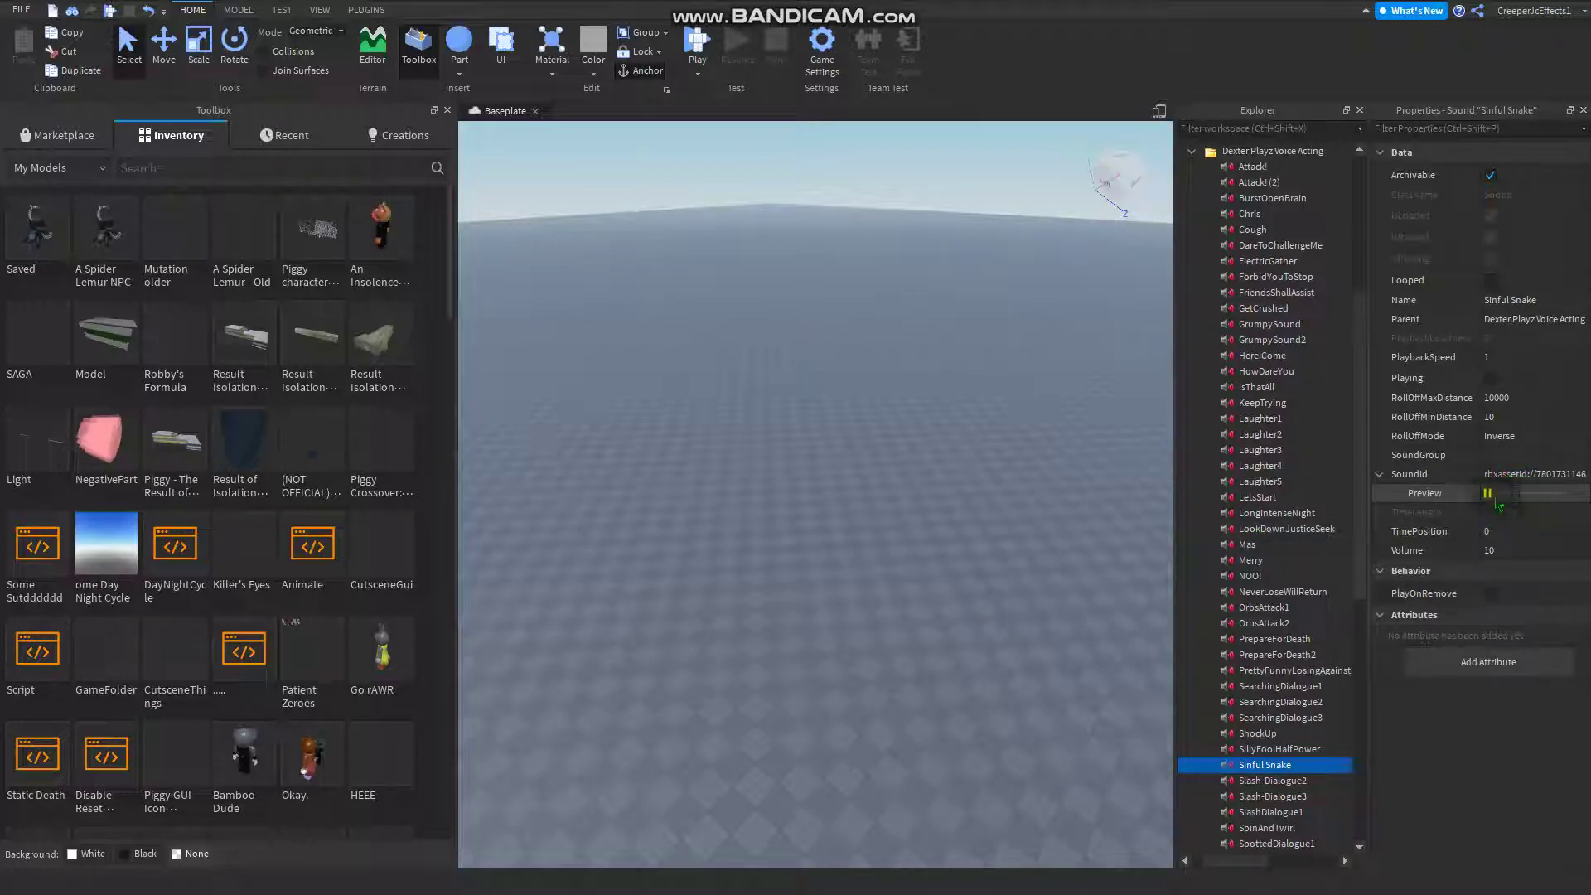
click(1326, 671)
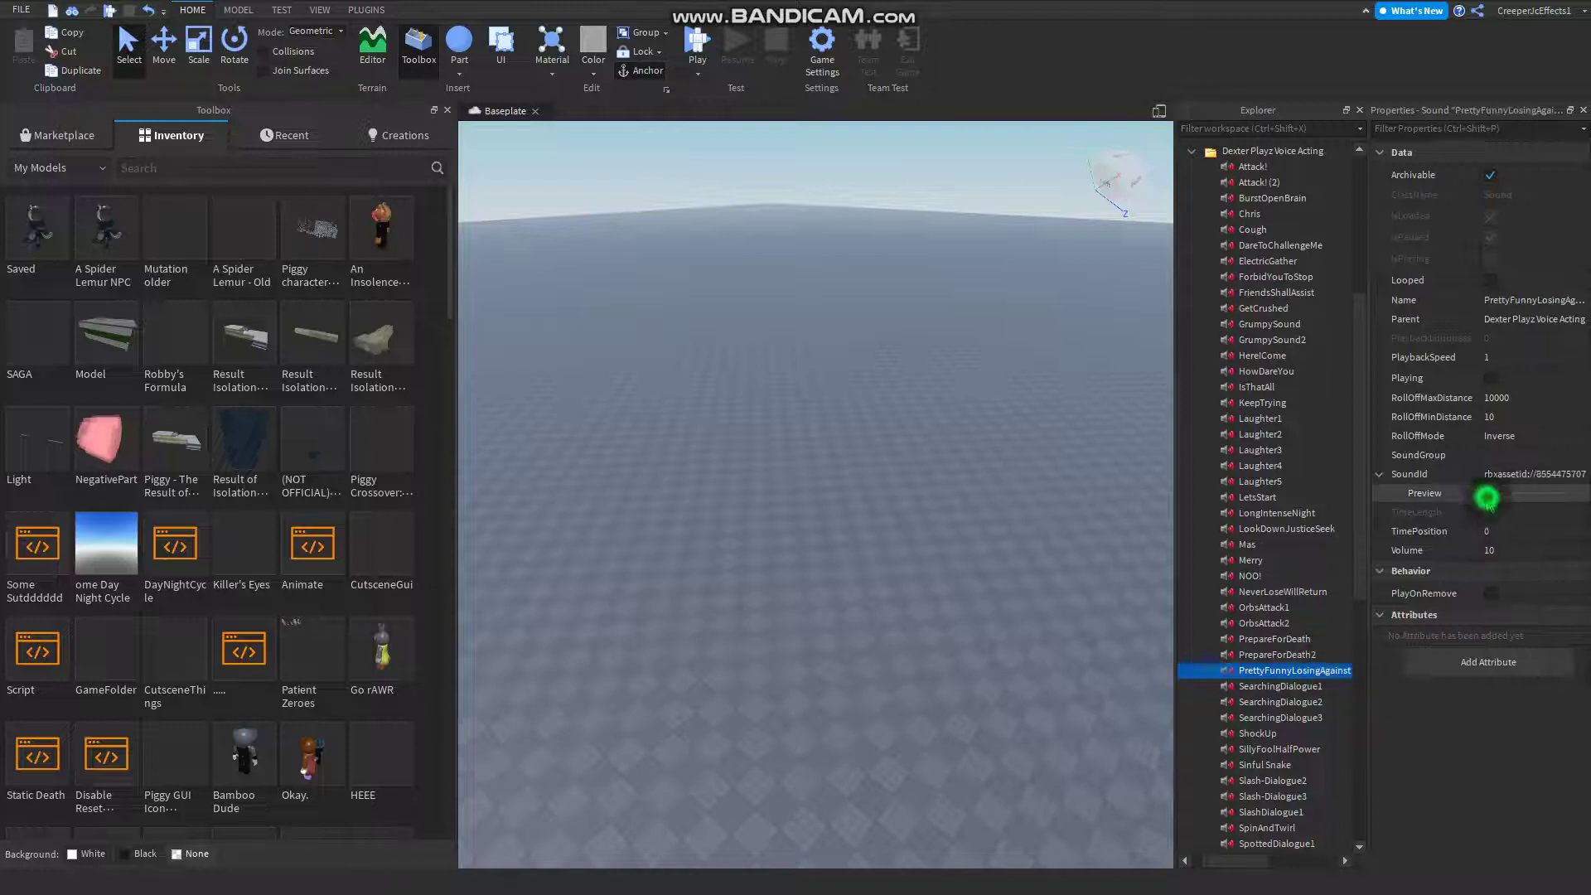
scroll(1243, 622, down, 4)
click(1281, 680)
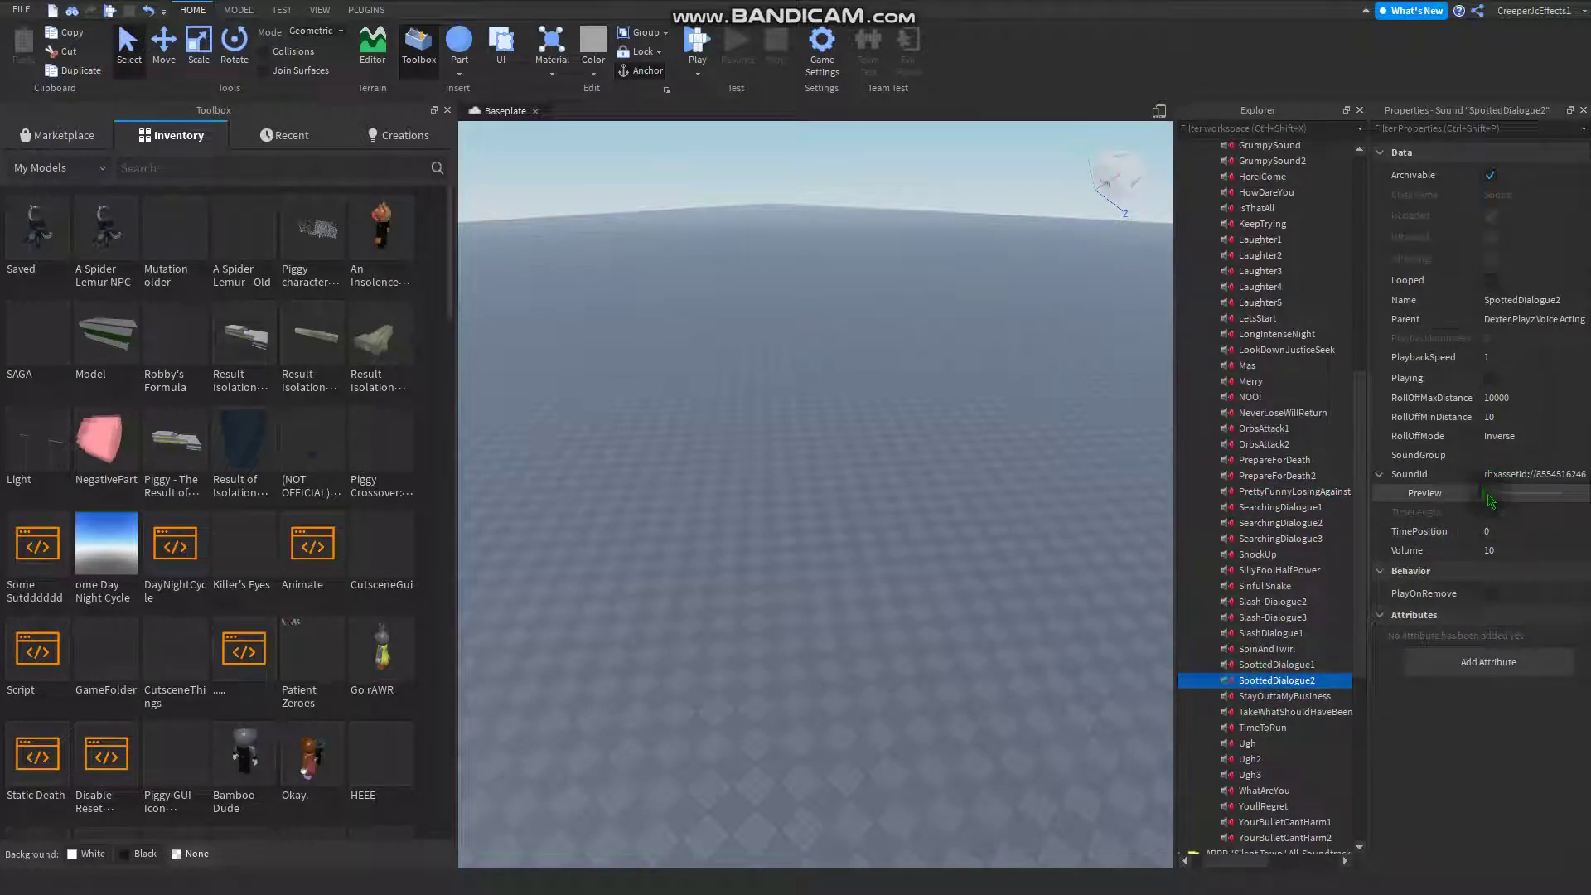
click(1272, 696)
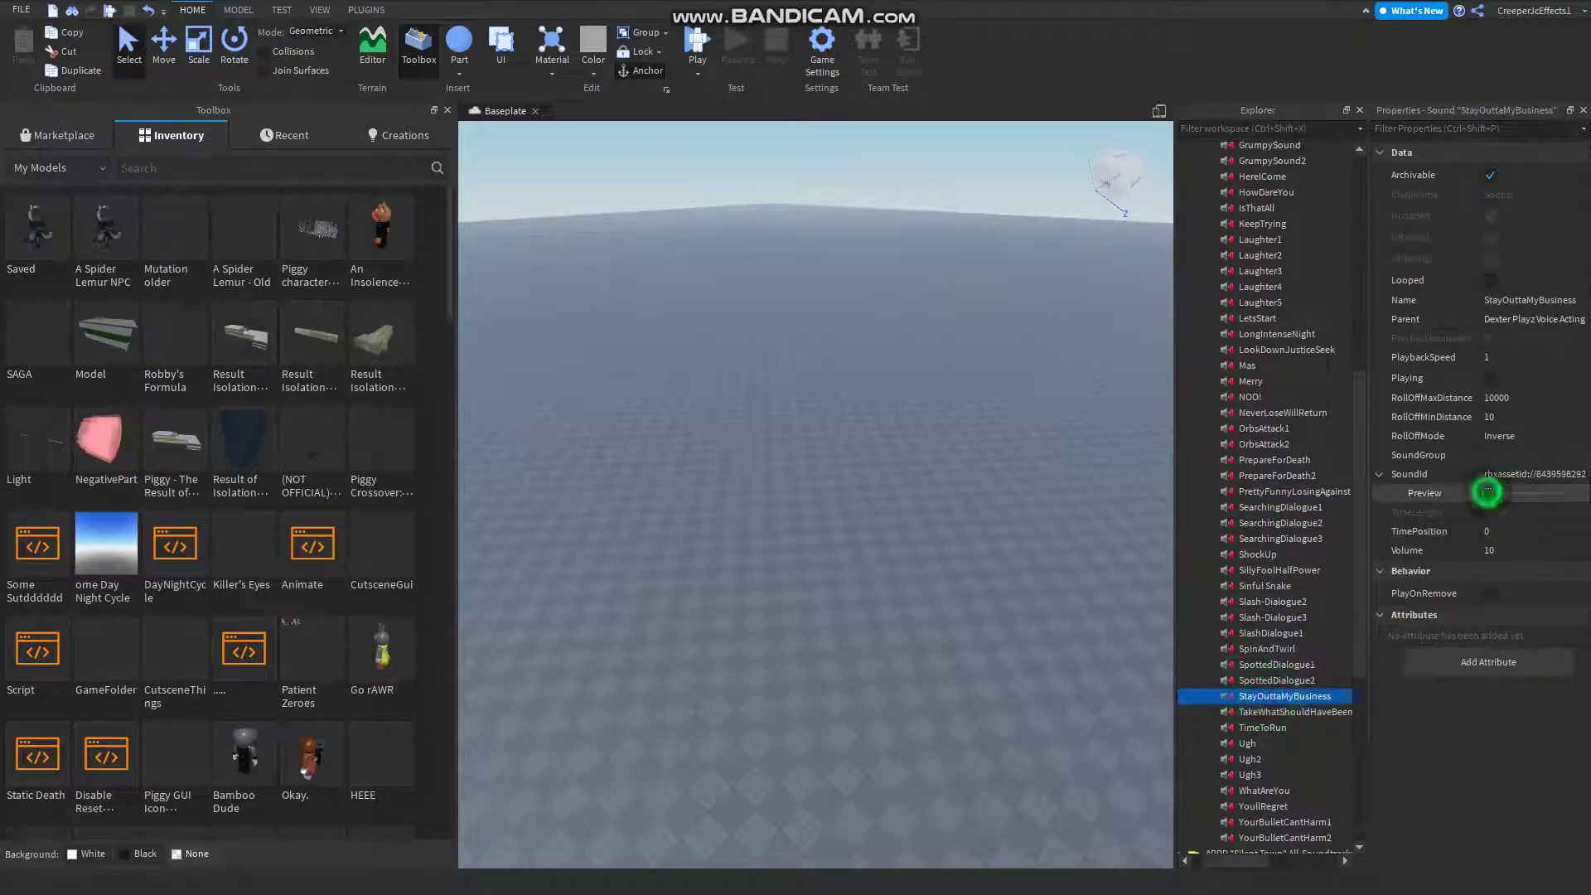
click(1293, 712)
Preview the FarFromOwnWord, TakeThis, ShootWhenNear and WouldntRisk1 voice lines in the first voice acting folder.
scroll(1306, 542, up, 6)
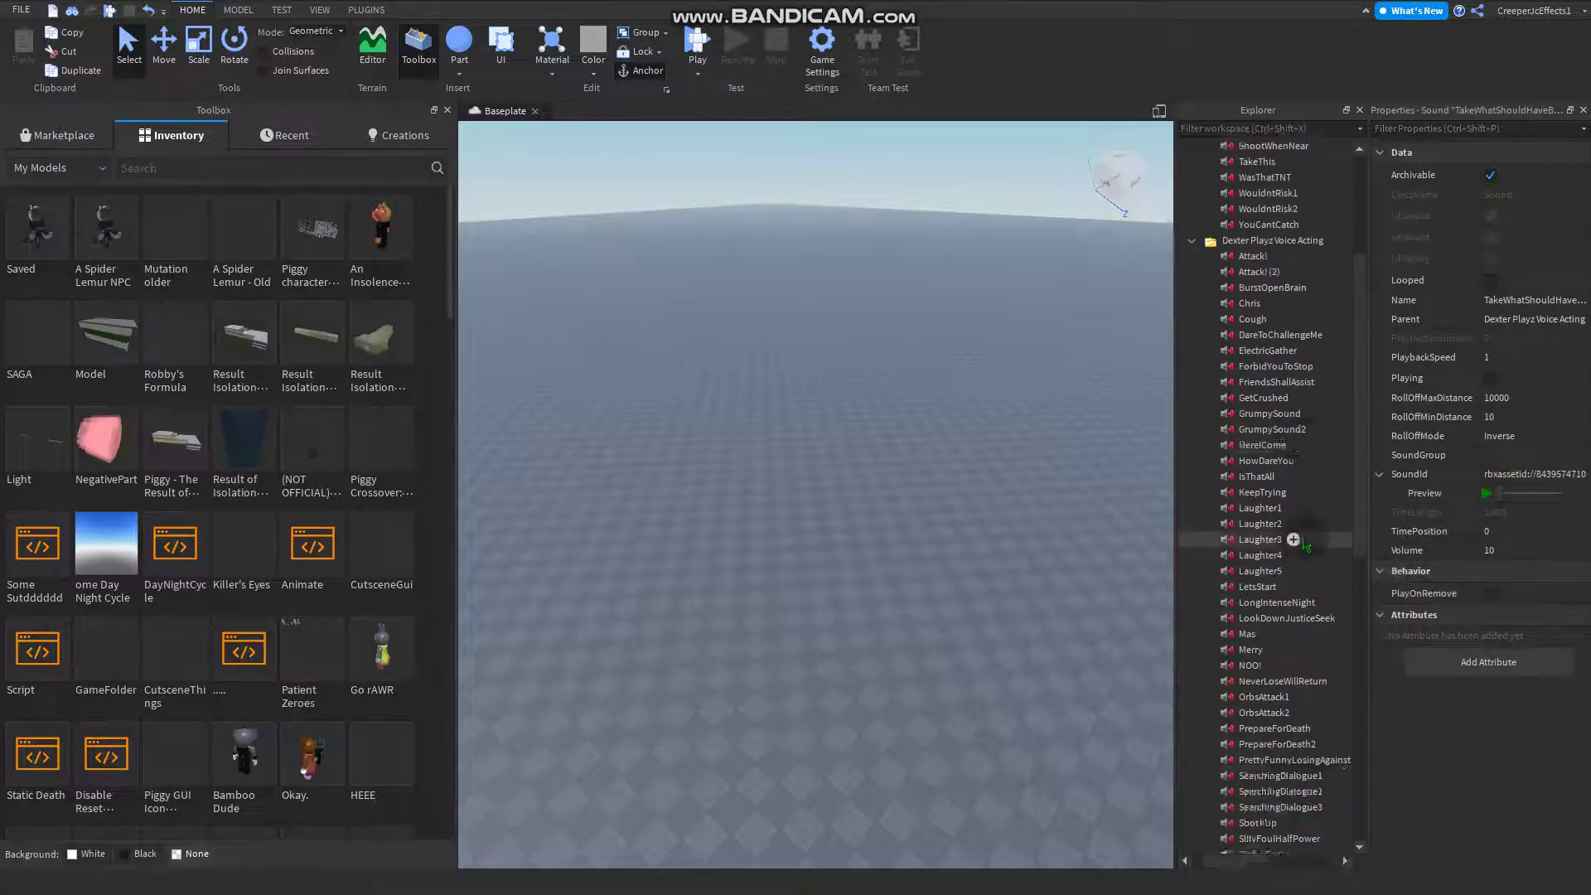
scroll(1304, 545, up, 5)
click(1276, 243)
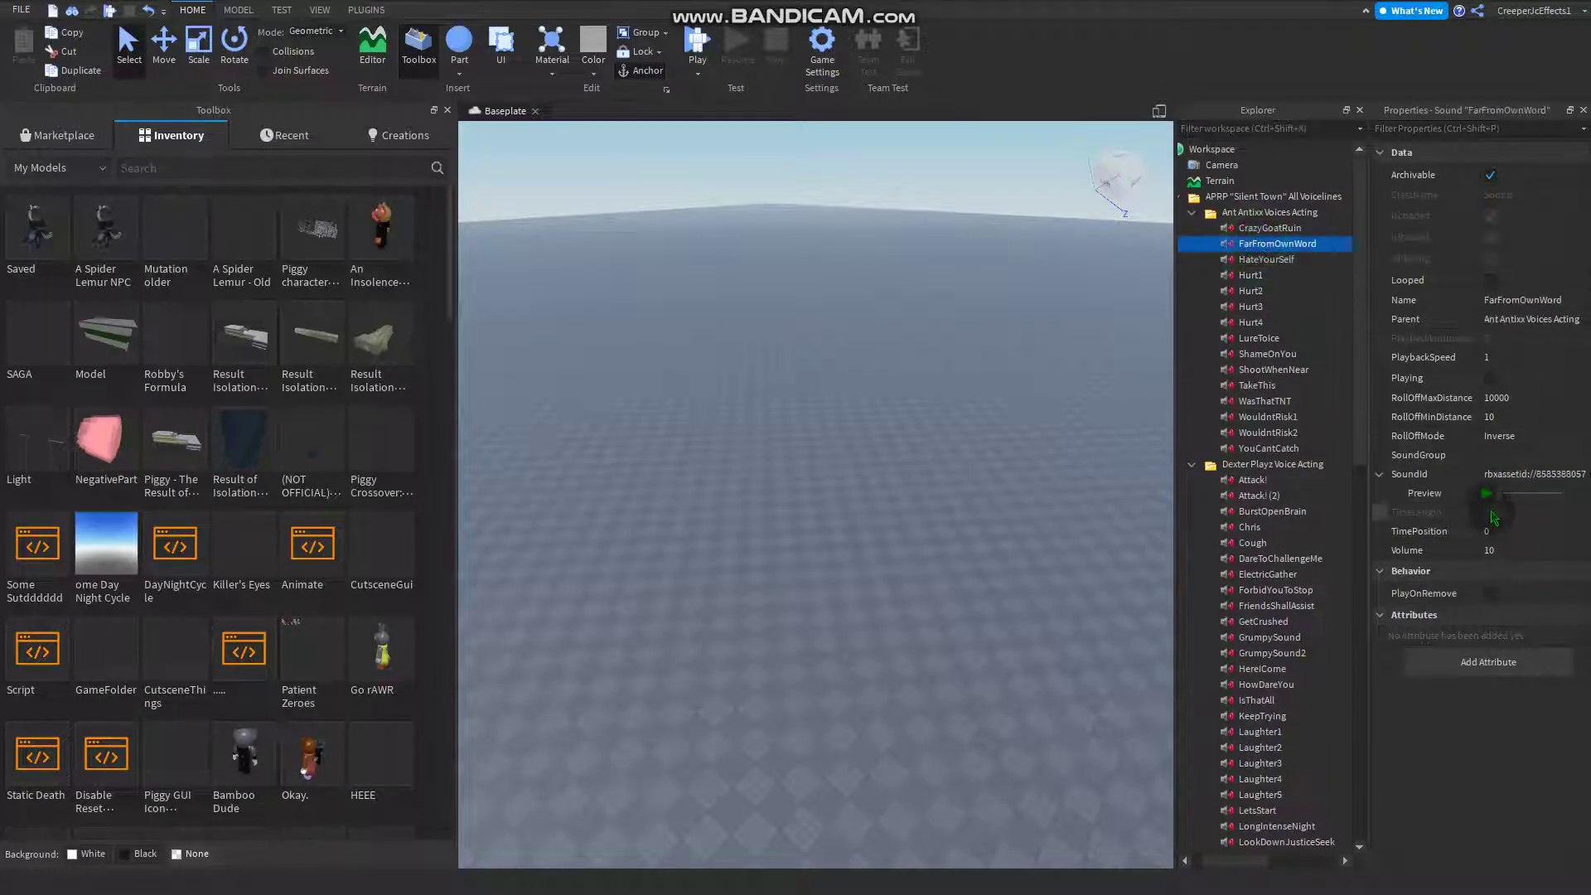
click(1251, 383)
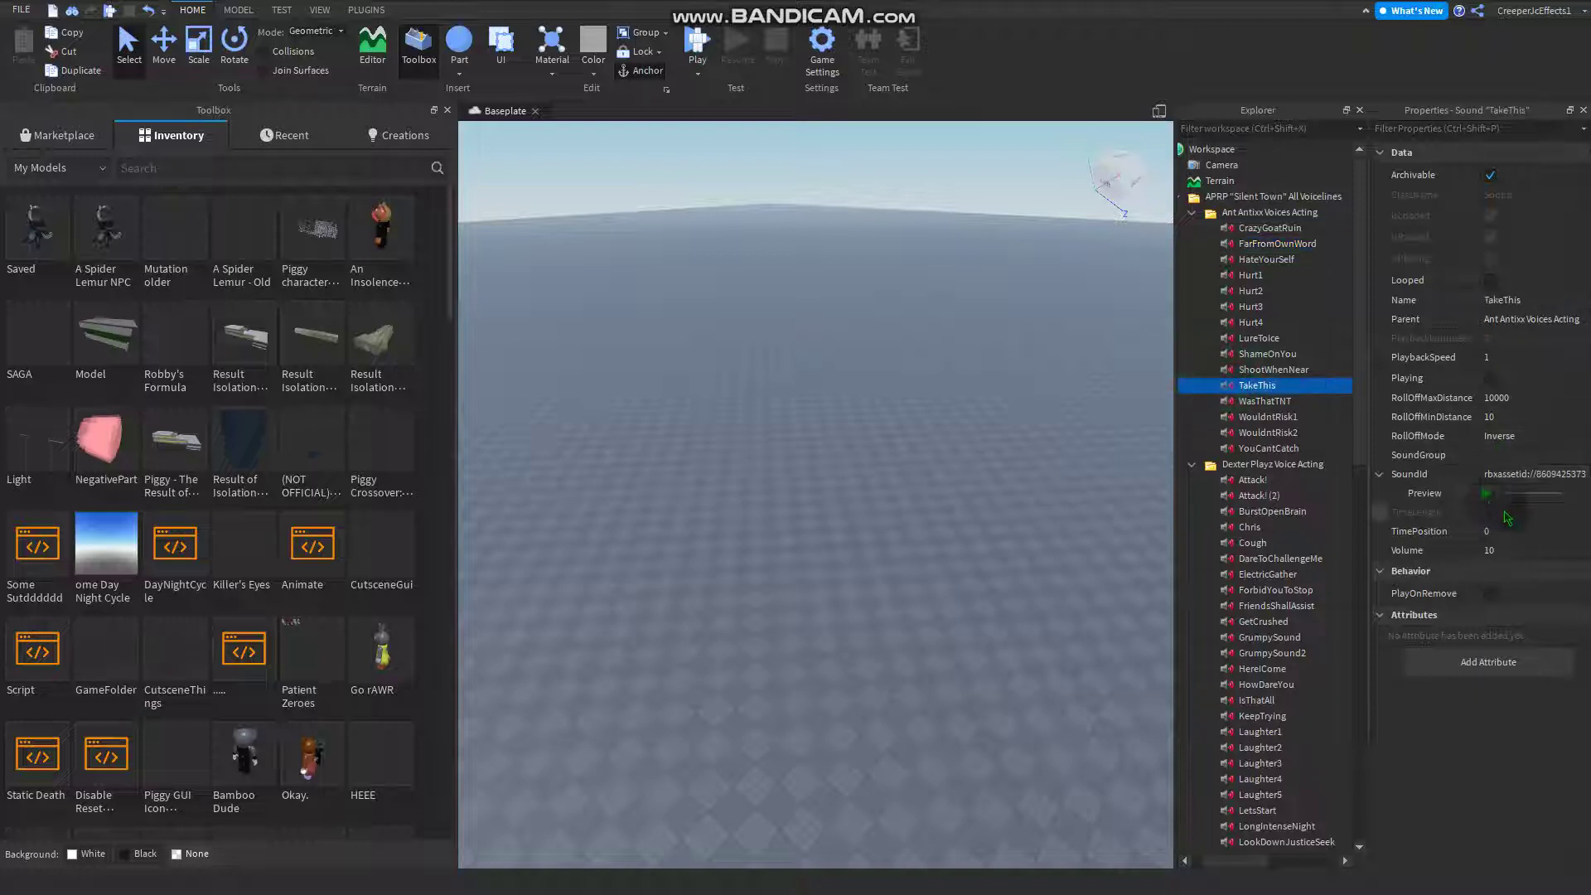
click(1212, 369)
click(1485, 492)
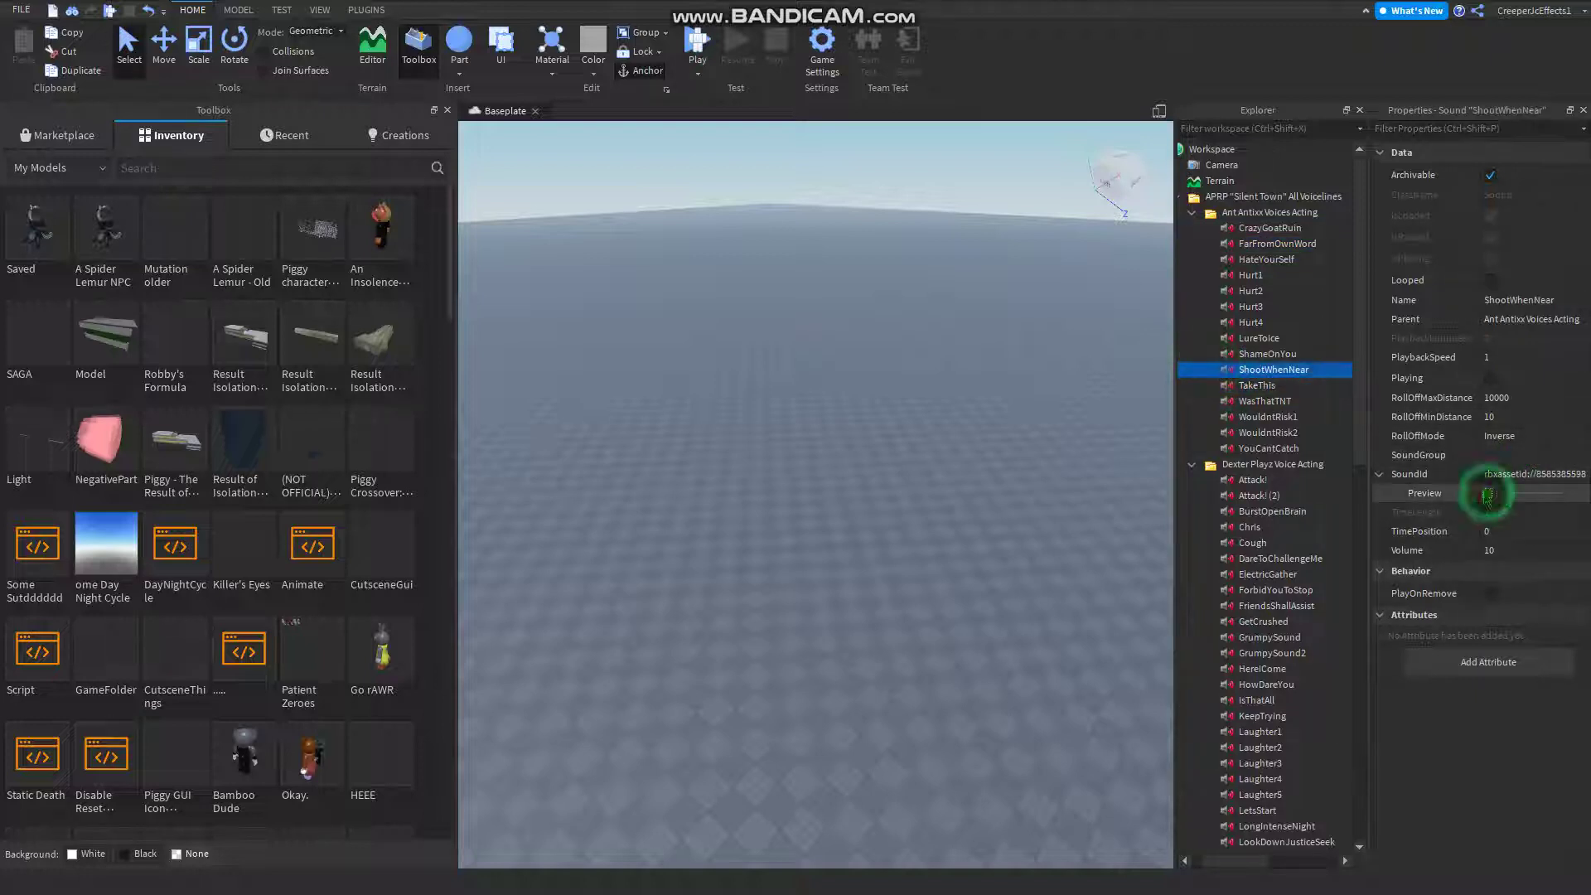
click(1212, 418)
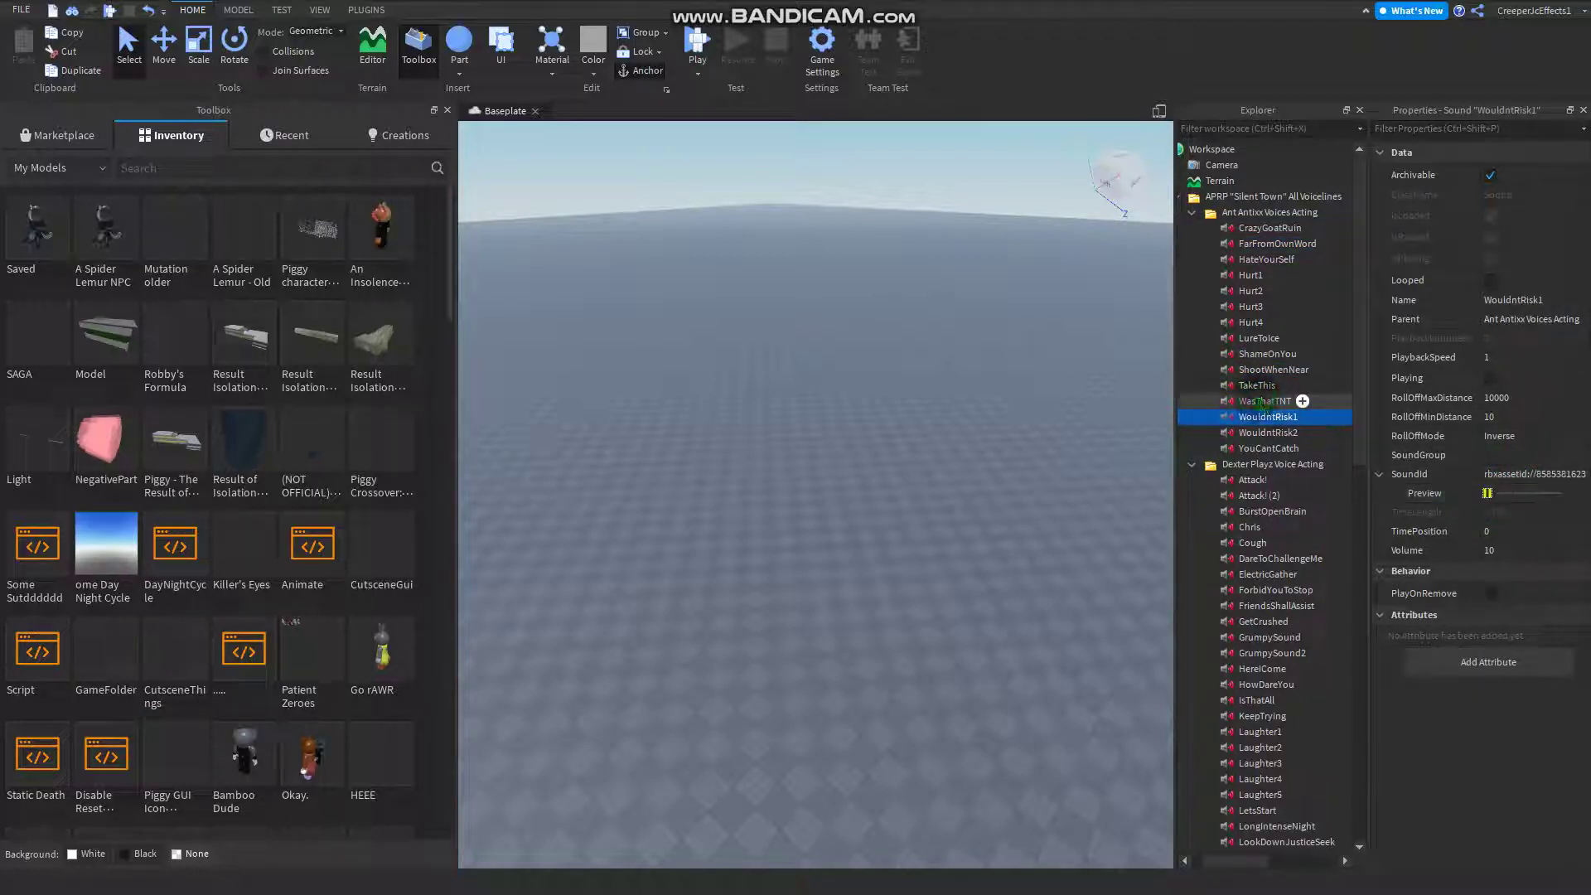
Preview the WasThatTNT, HateYourSelf and YouCantCatch voice lines, followed by Attack! (2) in the second voice acting folder.
click(1212, 401)
click(1485, 493)
click(1211, 259)
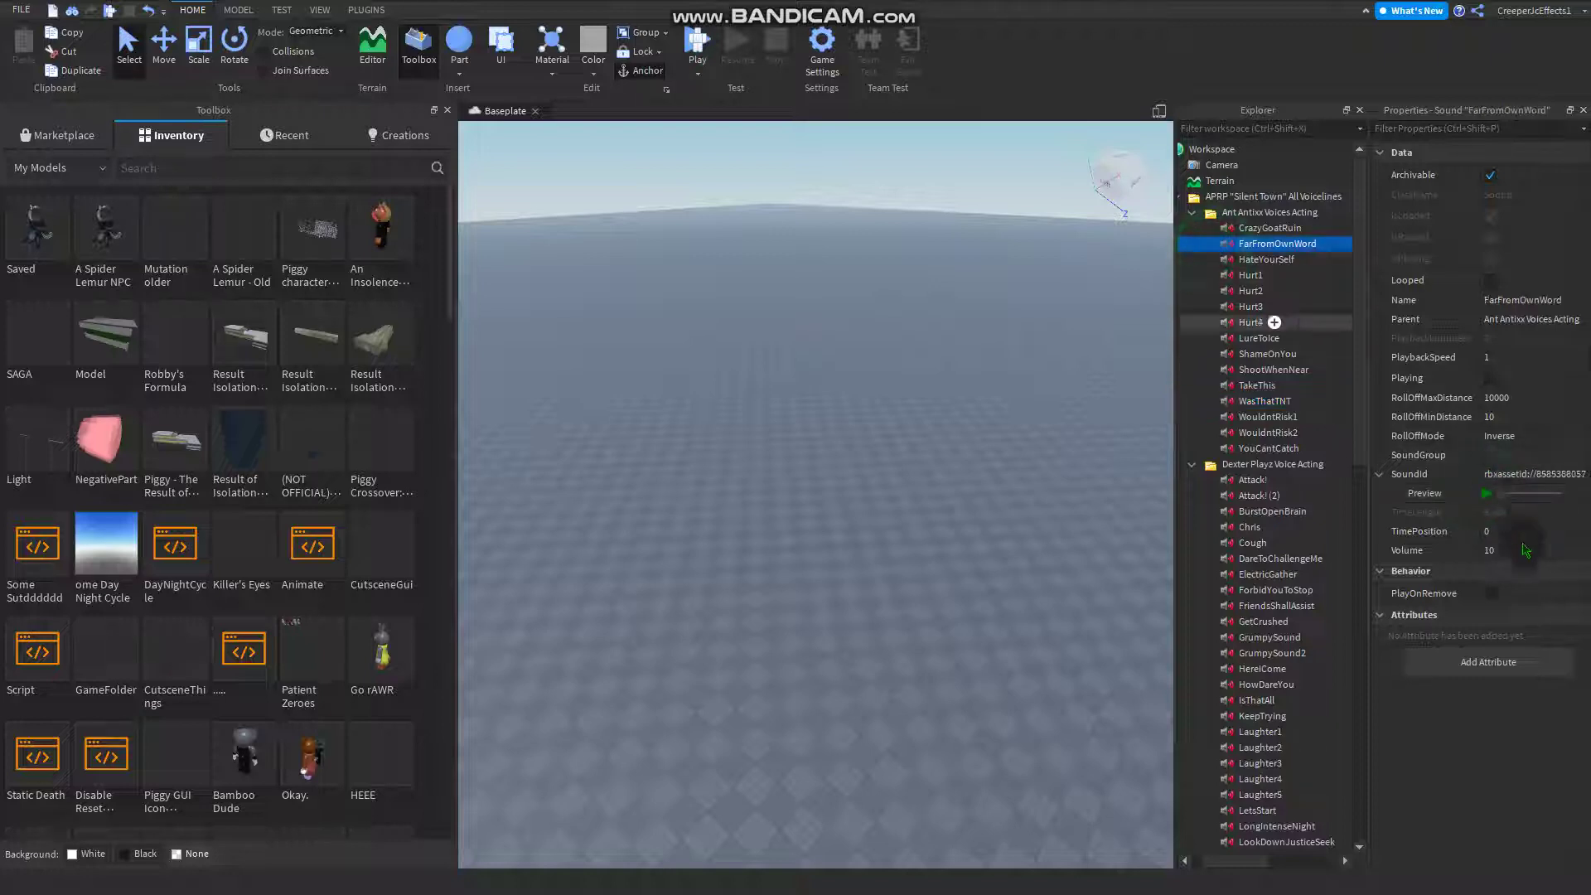
click(1485, 493)
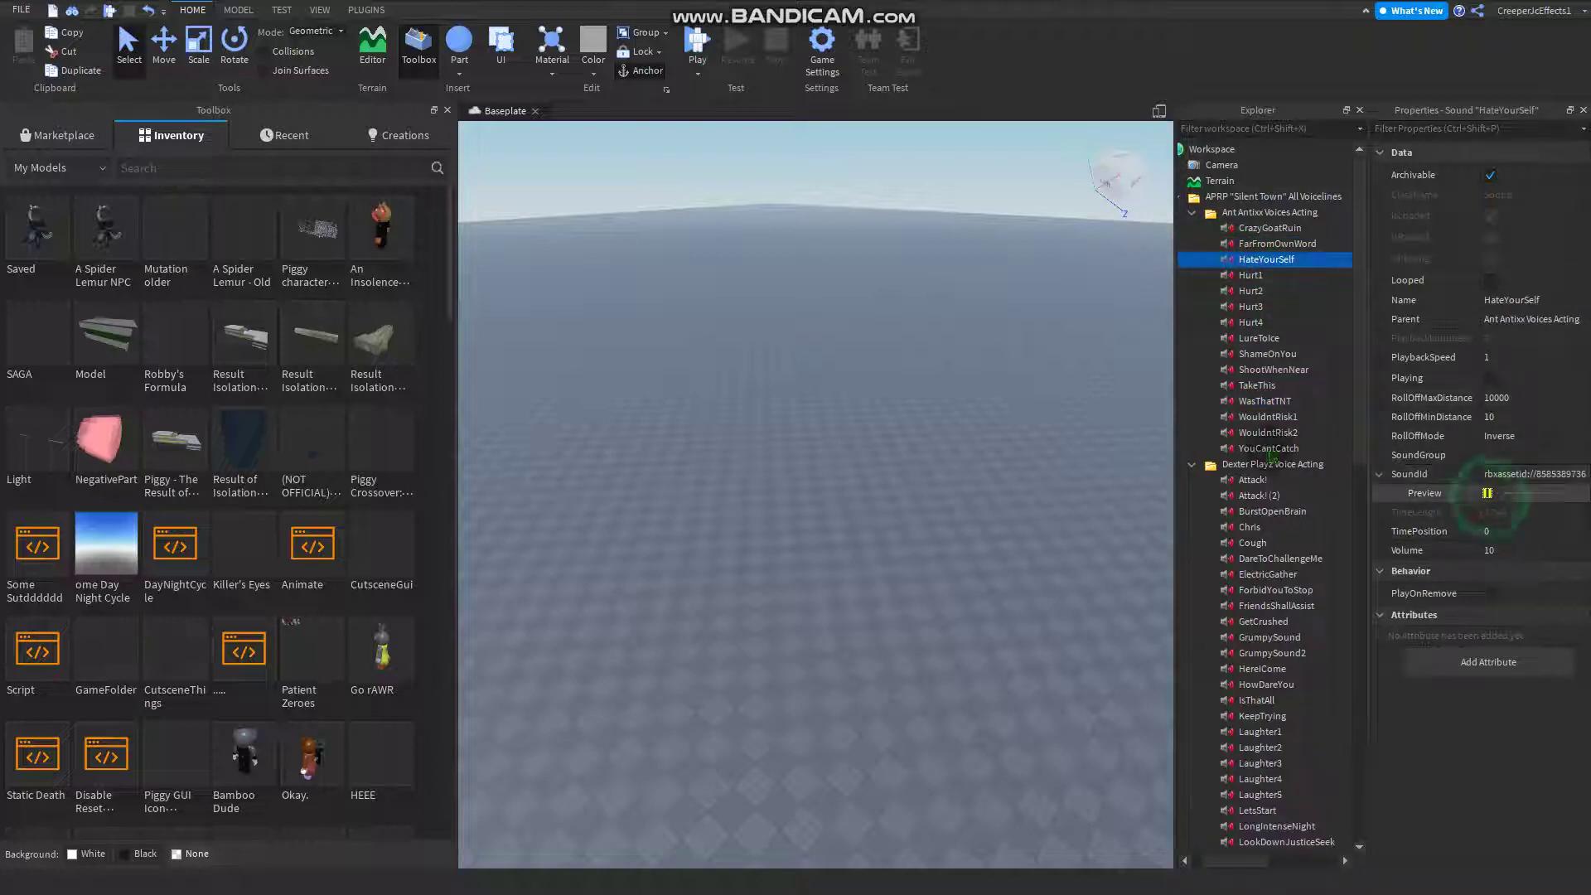
click(1268, 448)
click(1486, 493)
click(1280, 495)
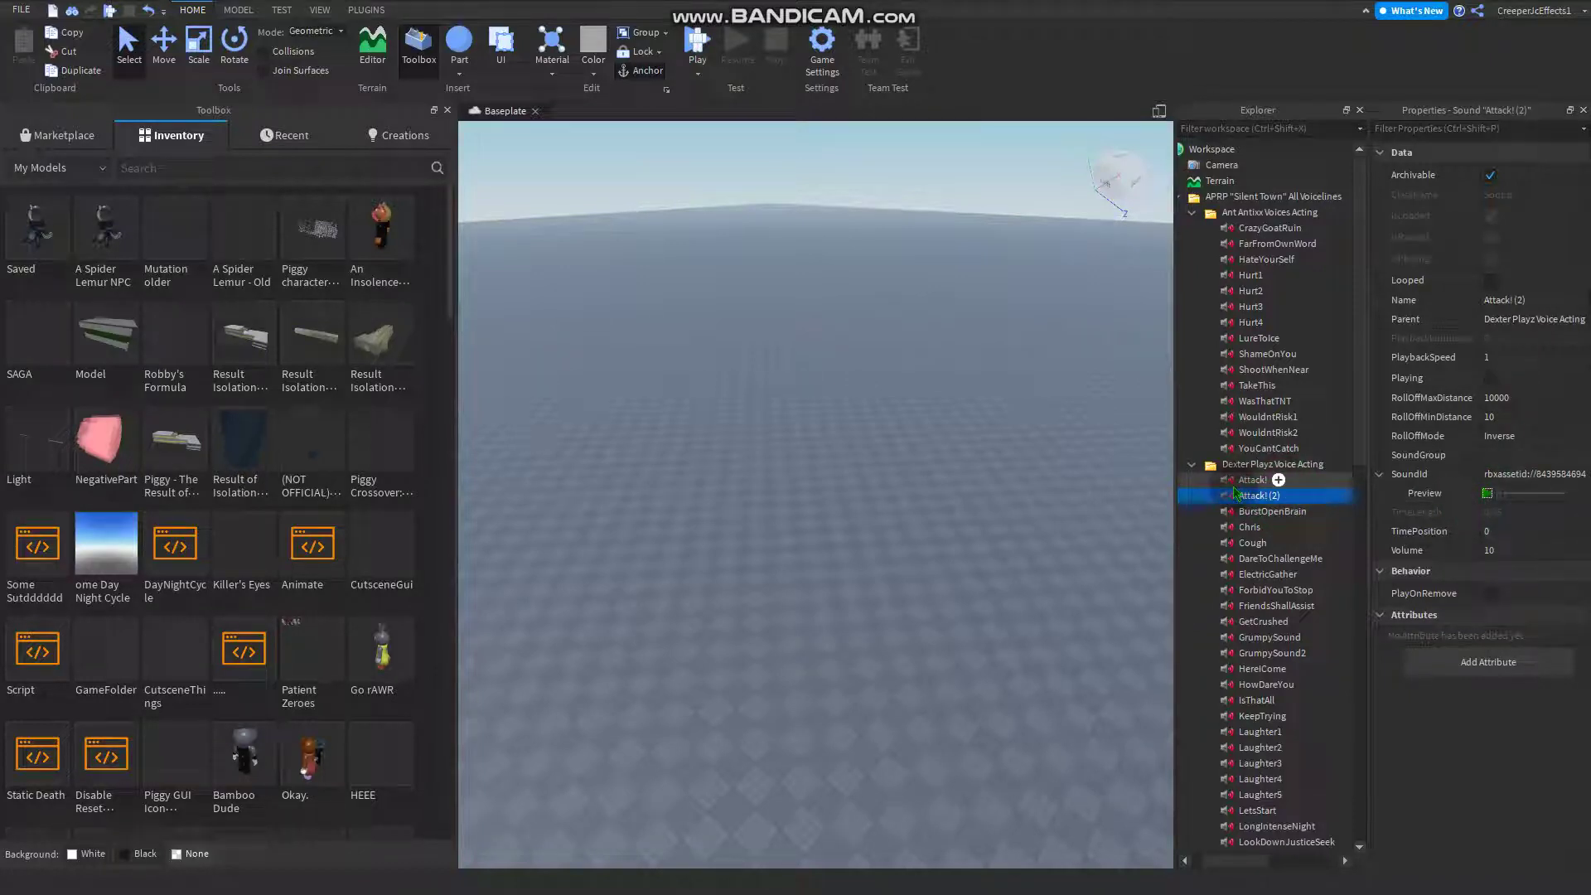
Collapse both voice acting folders inside the APRP "Silent Town" All Voicelines folder.
click(1205, 465)
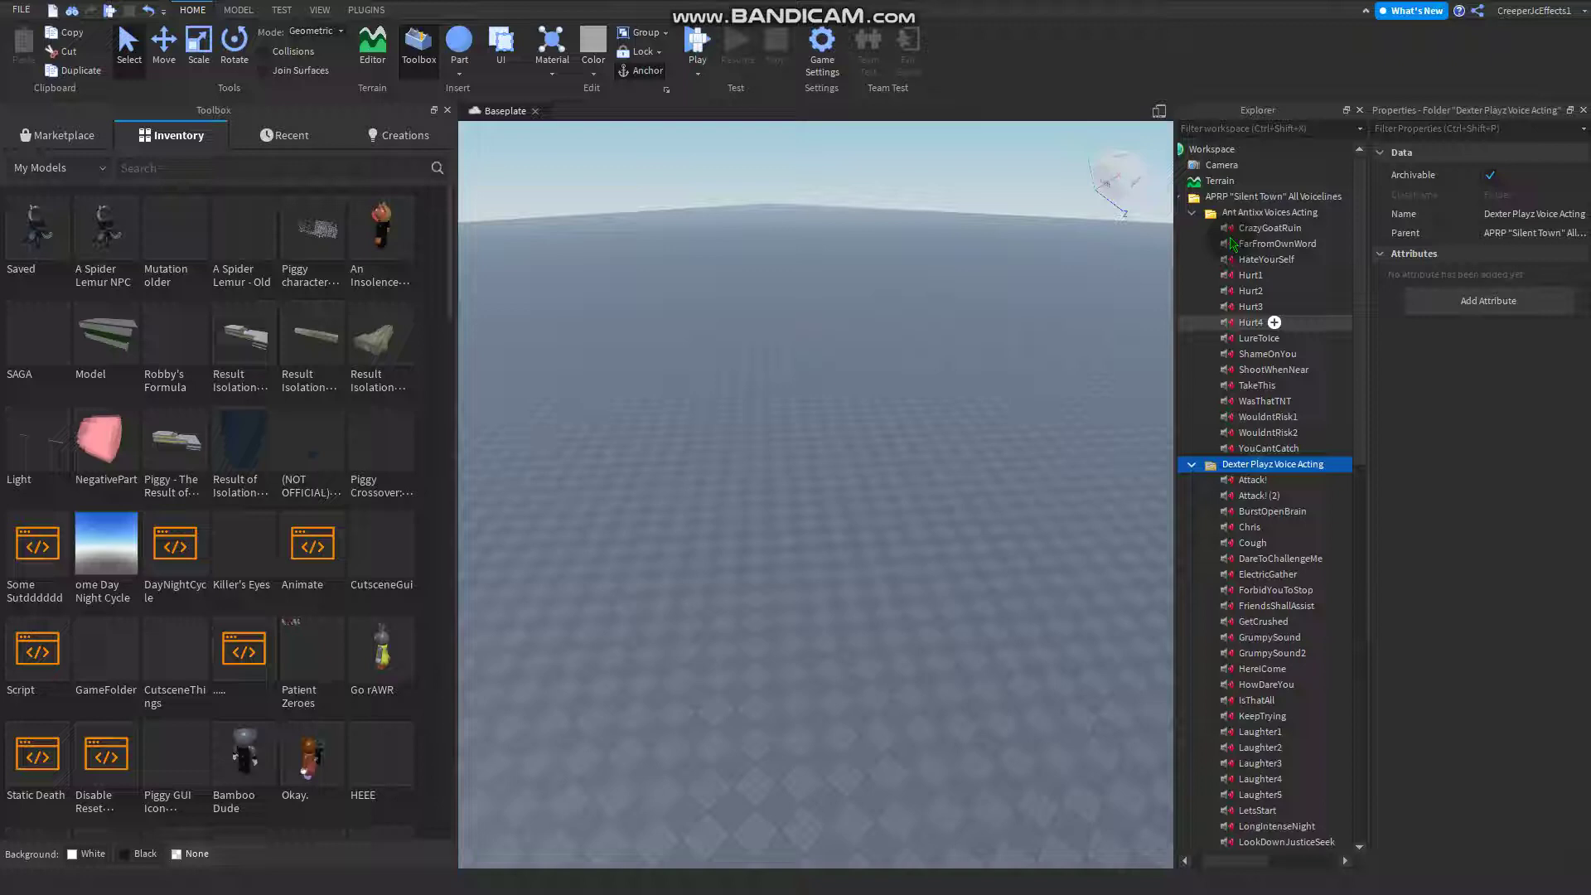
click(1192, 212)
click(1191, 228)
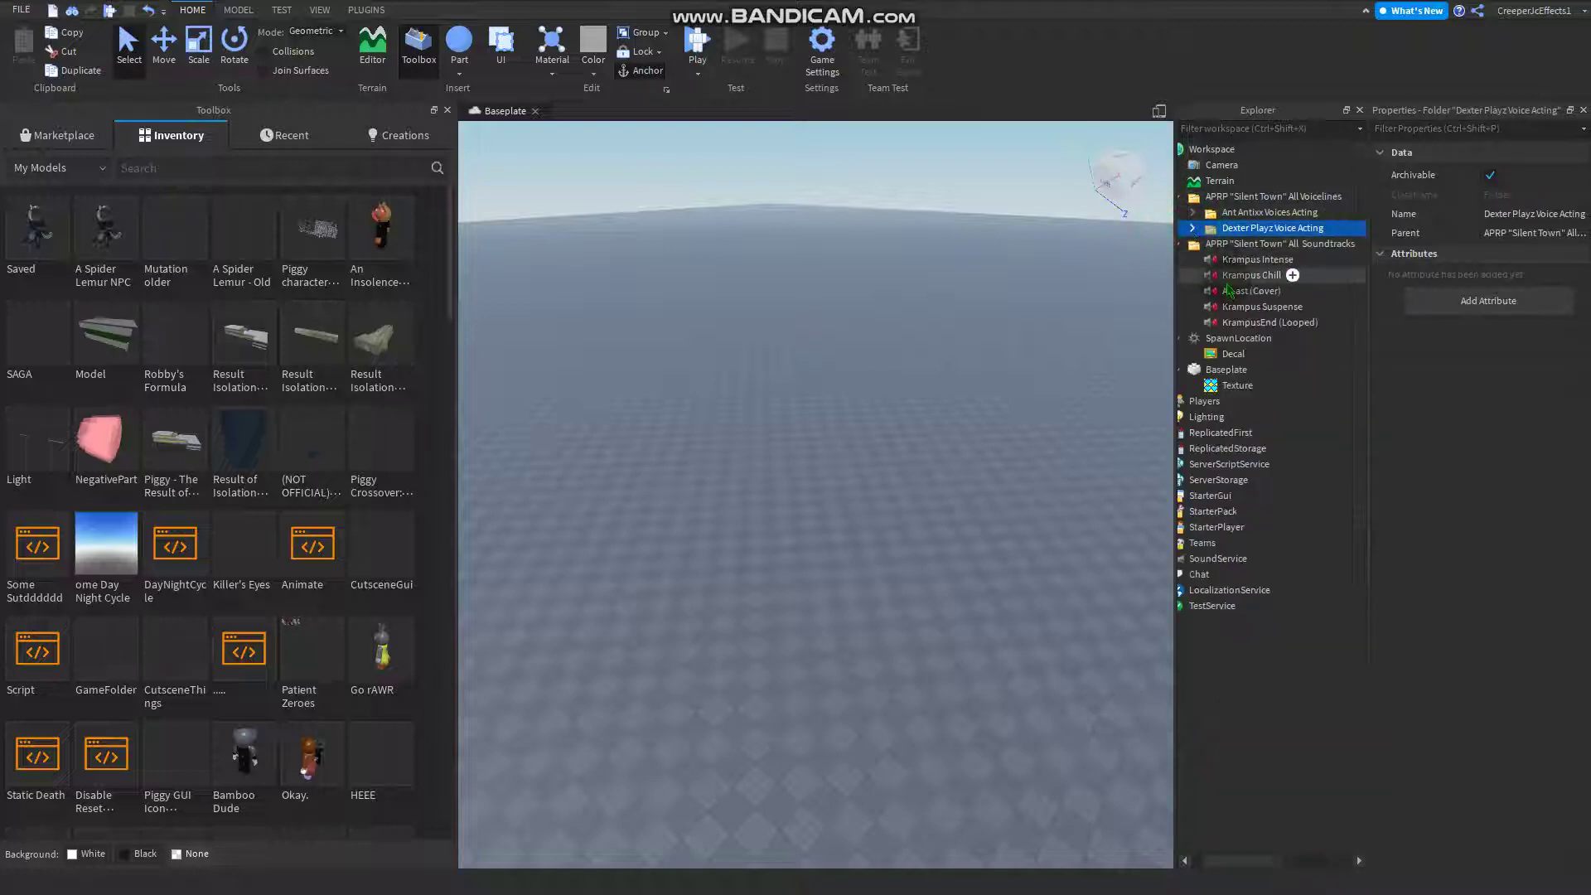
Preview the Krampus Chill sound in the APRP "Silent Town" soundtracks folder and clear the selection.
click(1251, 274)
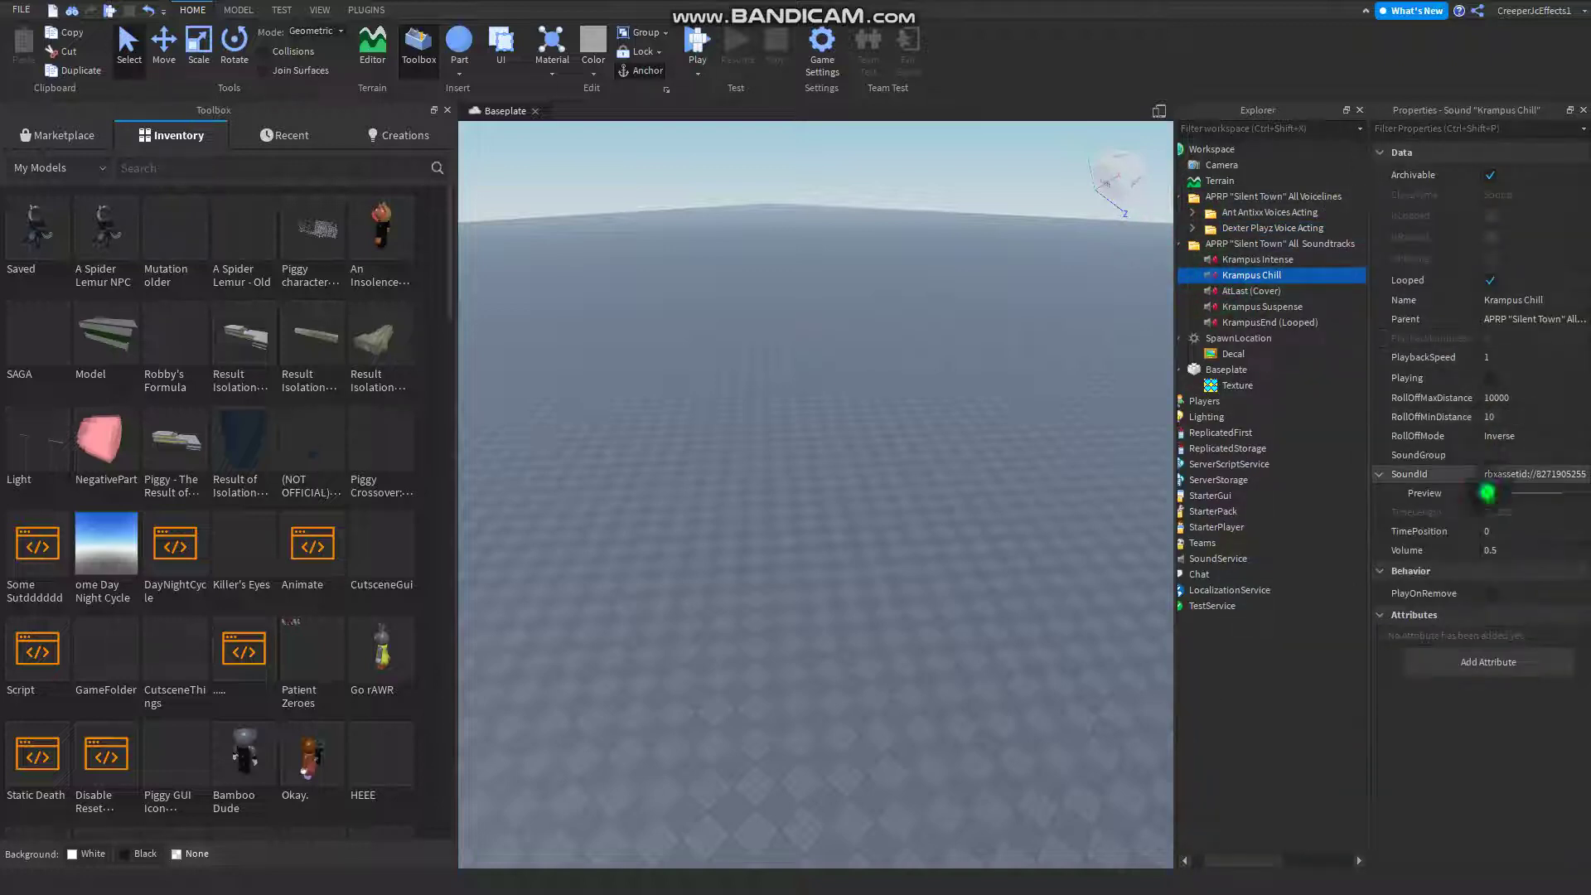
click(1066, 486)
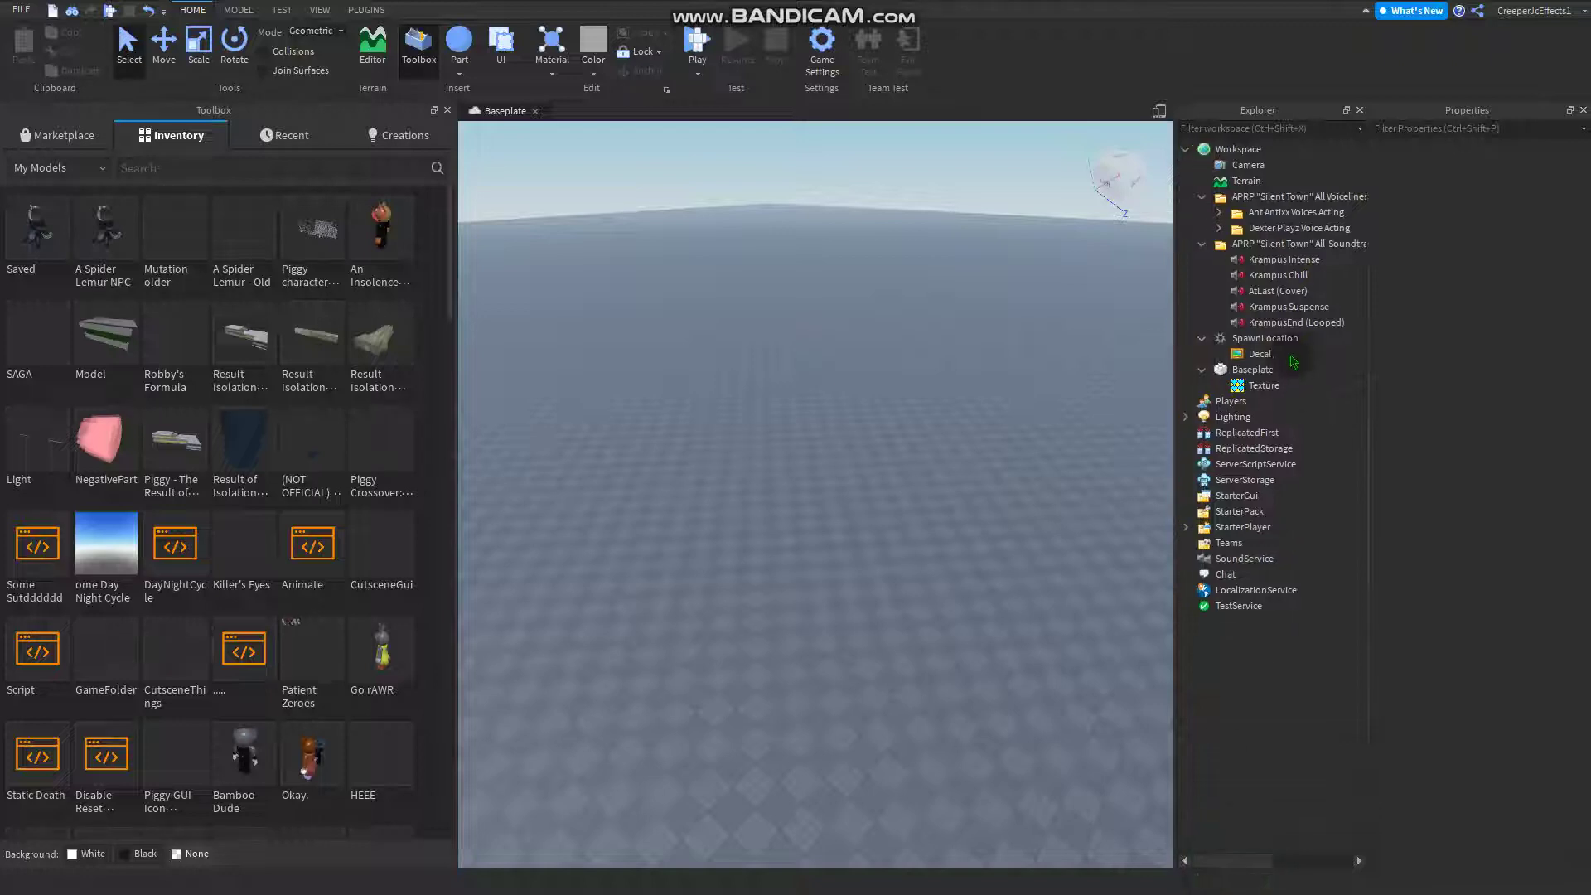
Start saving the APRP "Silent Town" All Voicelines folder to Roblox with the title APRP "Silent Town" All Voice Acts.
click(1252, 198)
right_click(1248, 200)
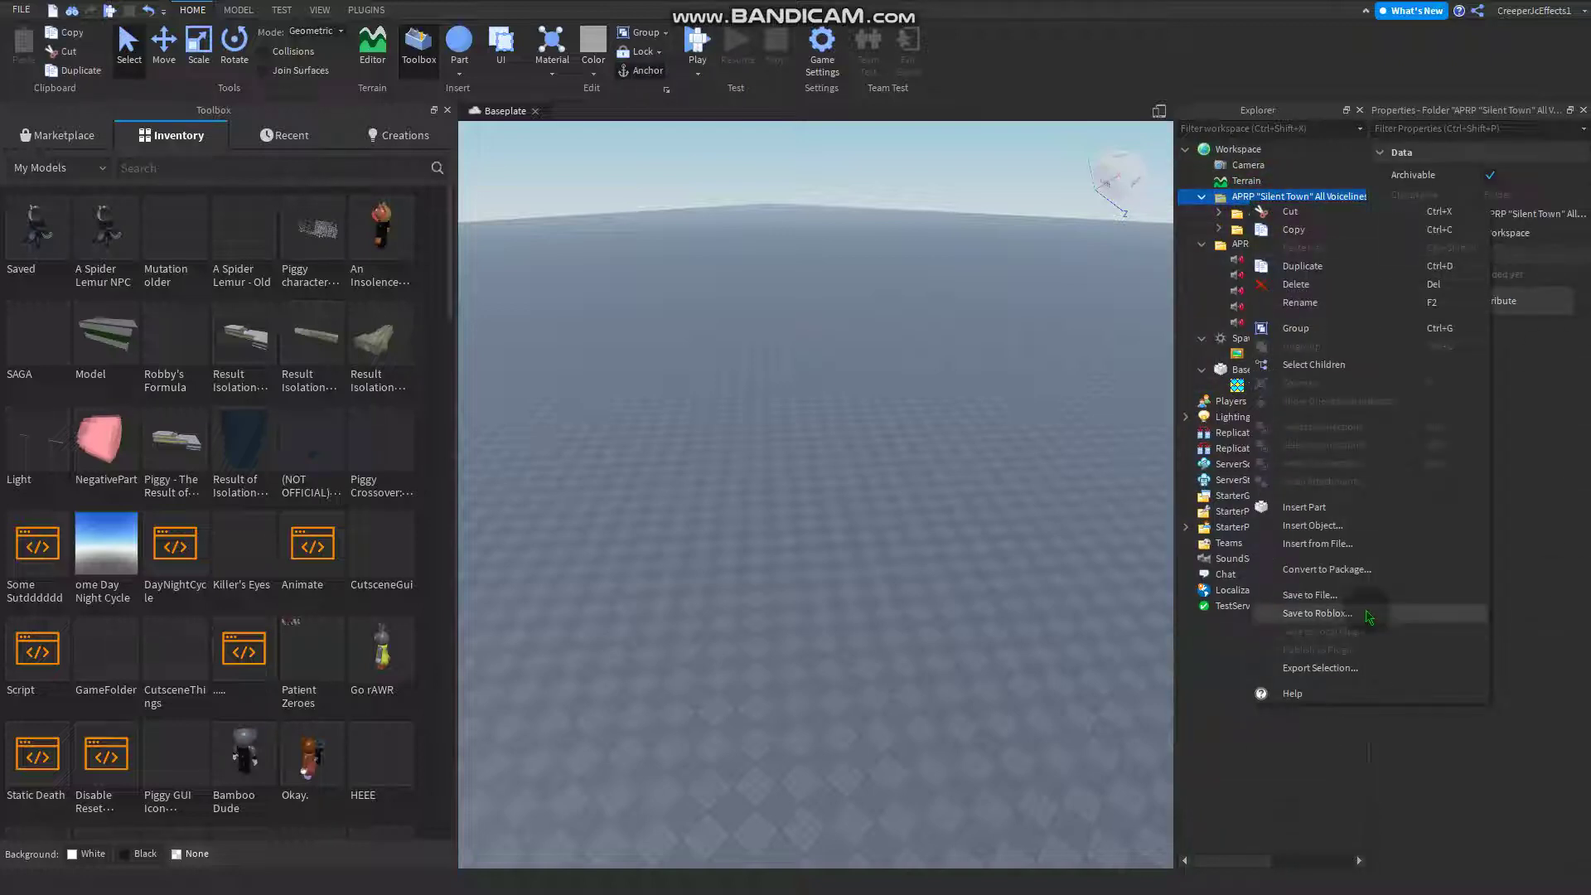
click(1315, 611)
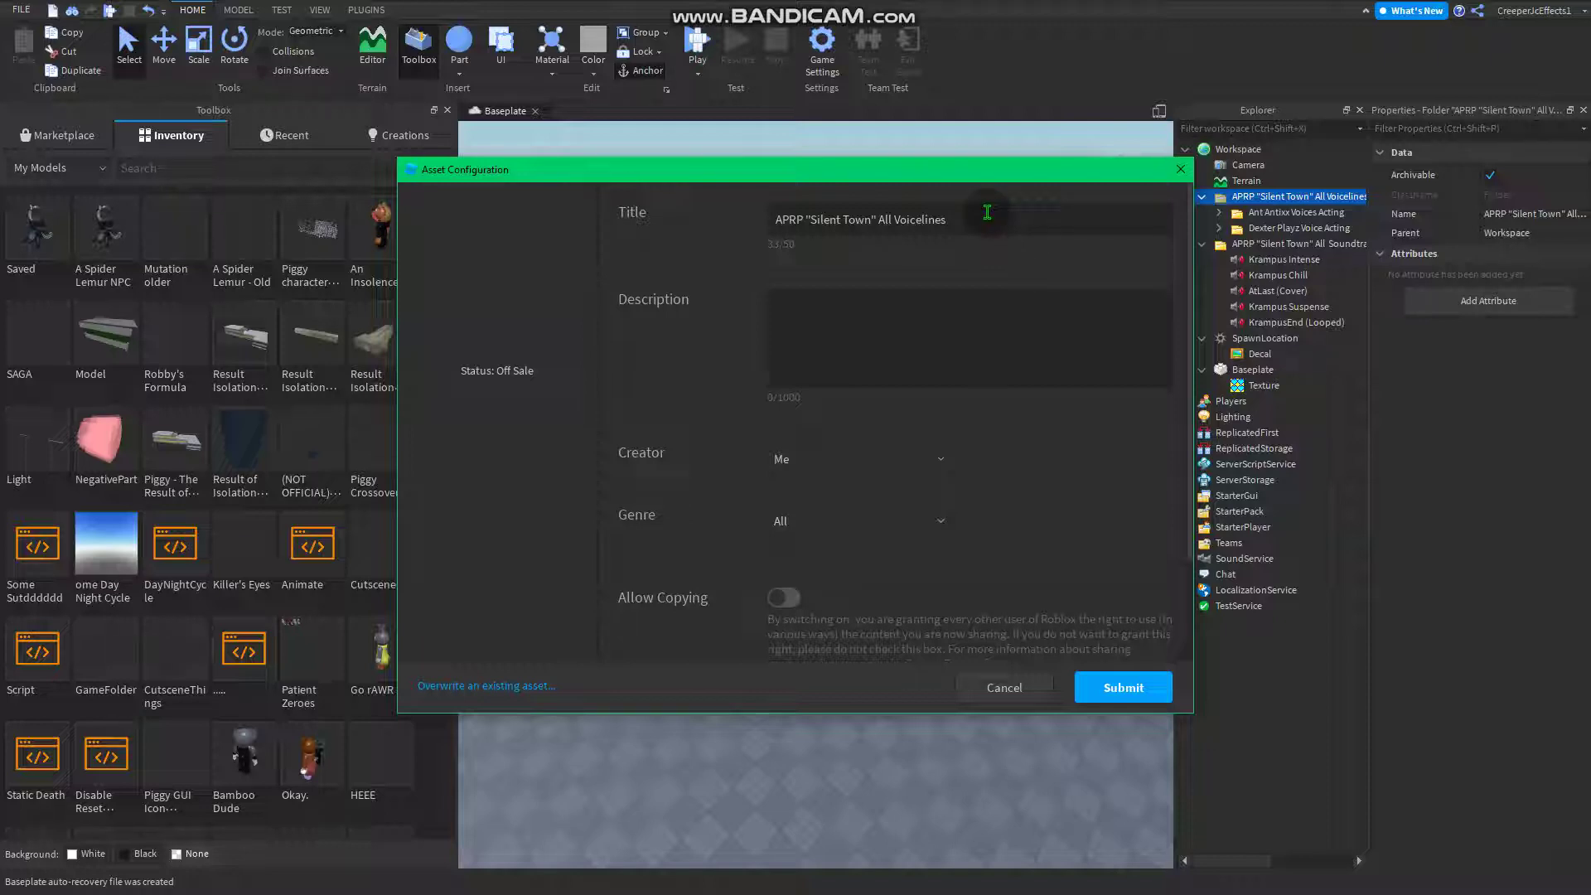
click(987, 216)
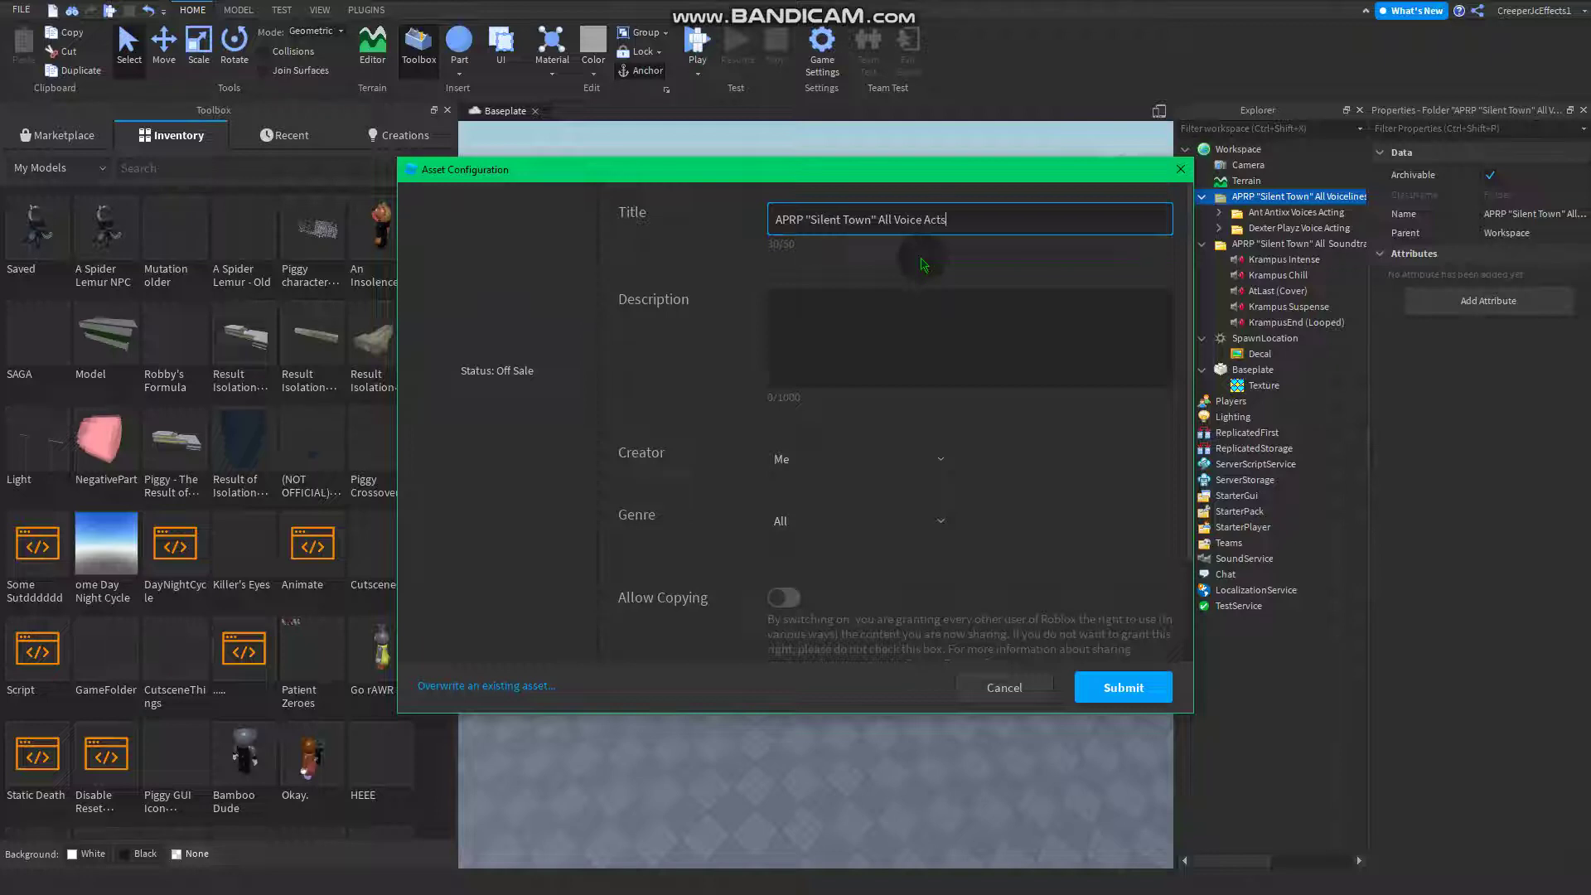
Allow copying and comments for the voice acts asset and set its genre to Scary.
scroll(715, 457, down, 3)
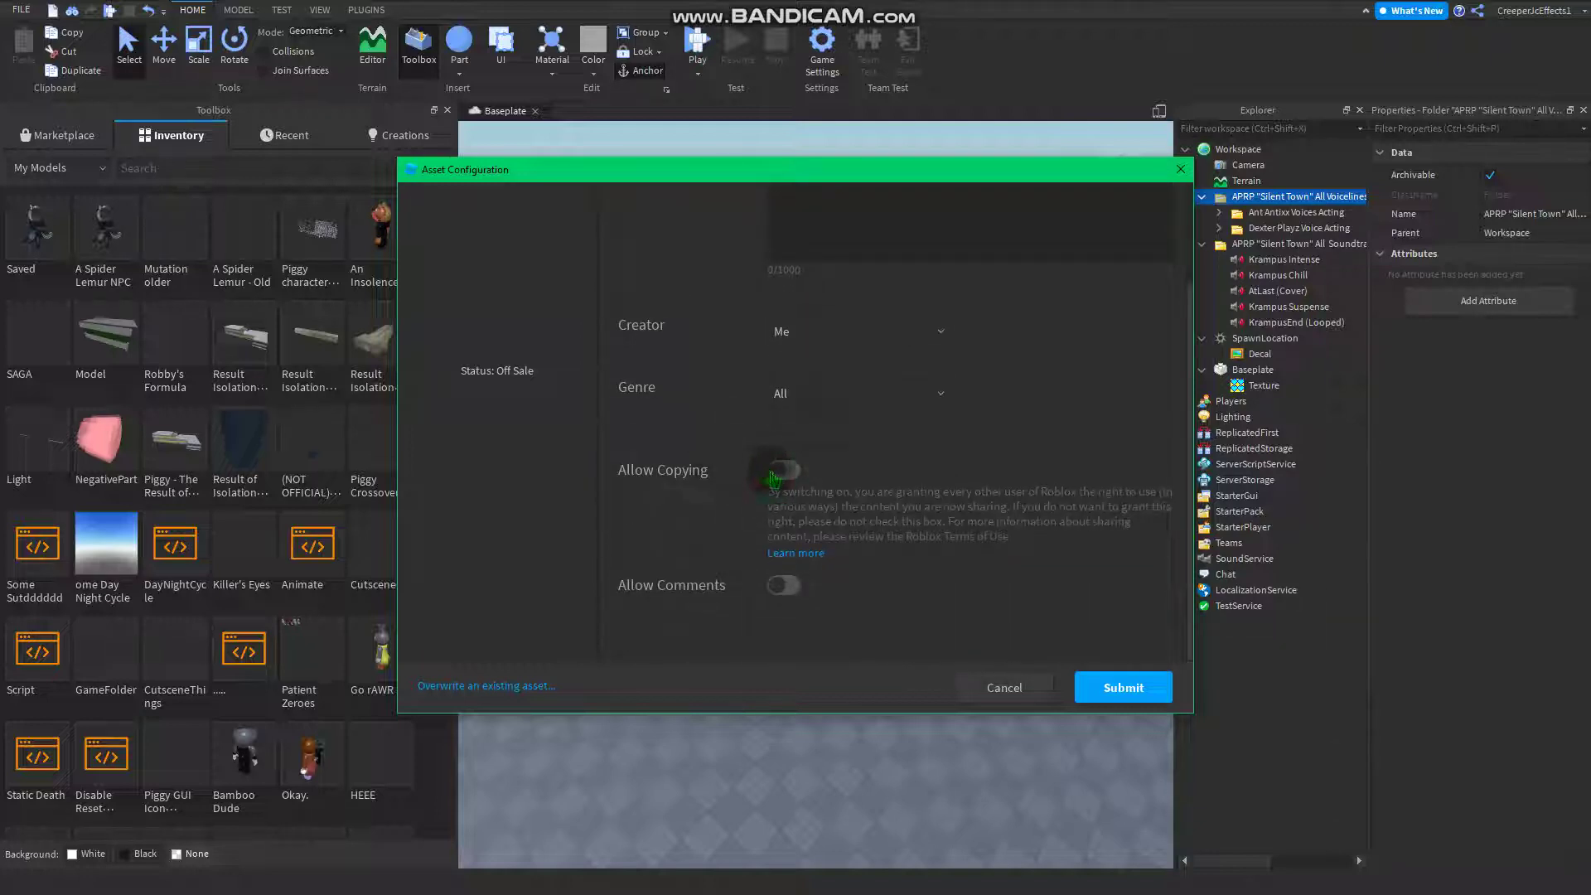
click(779, 472)
click(787, 586)
click(926, 386)
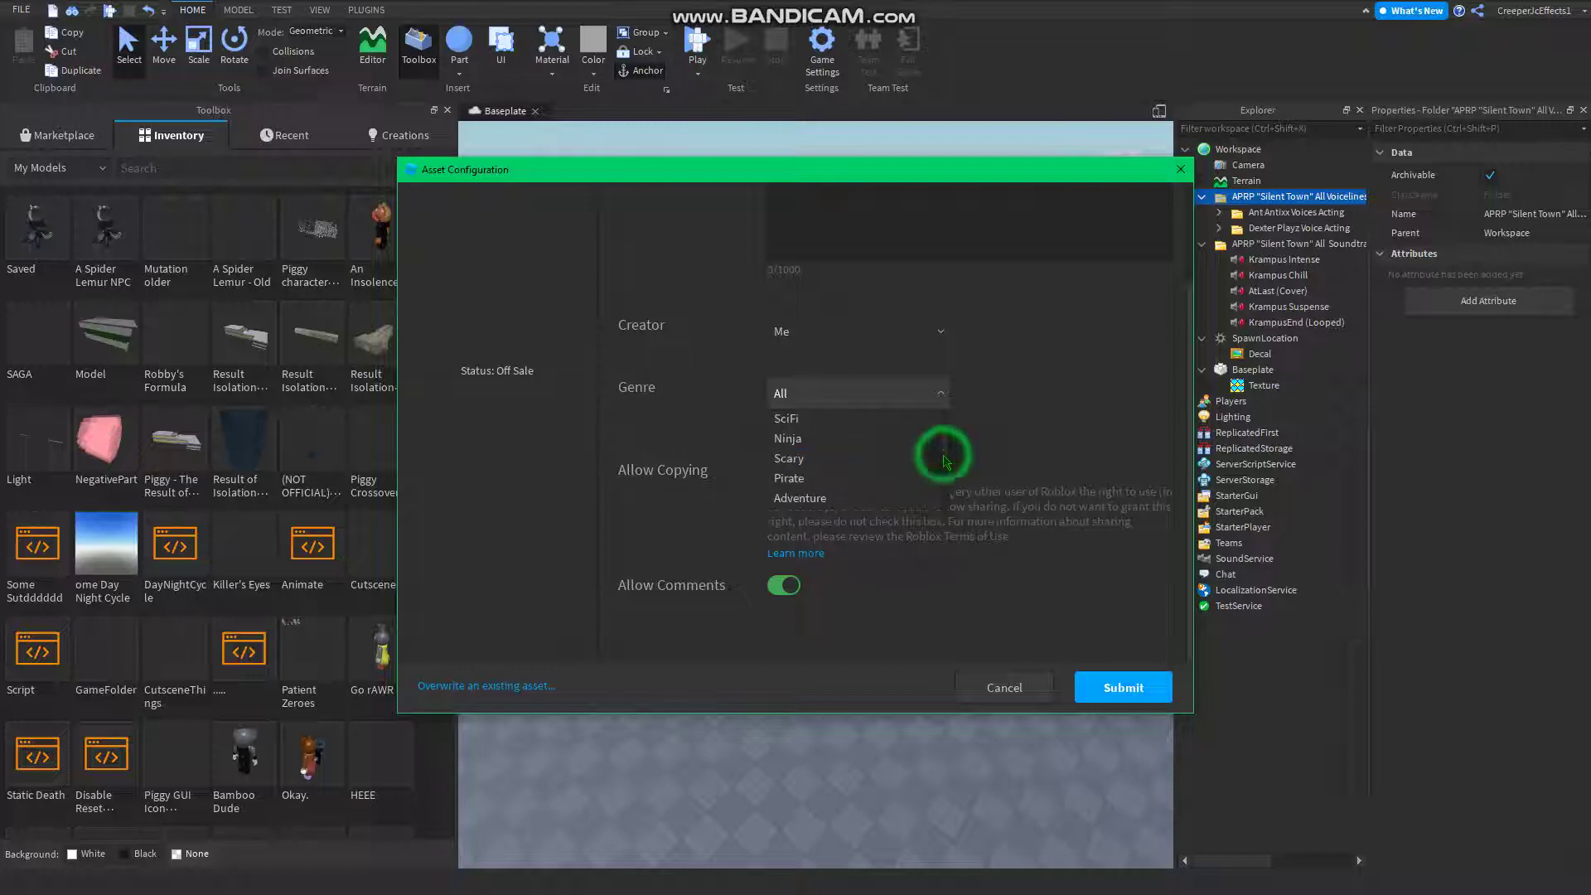
scroll(922, 463, down, 2)
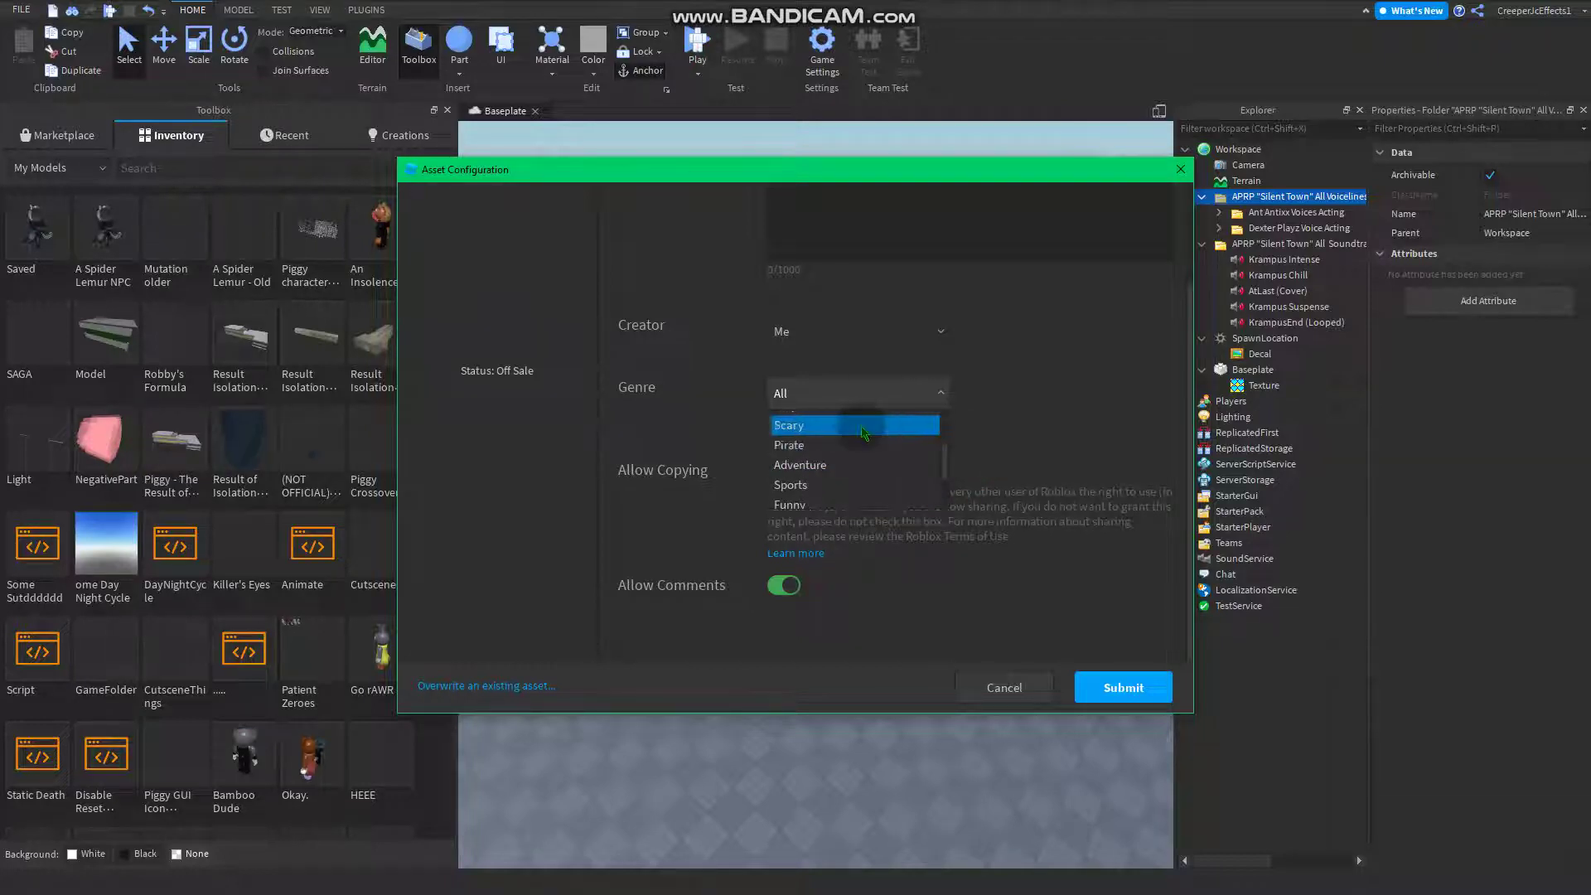
click(862, 426)
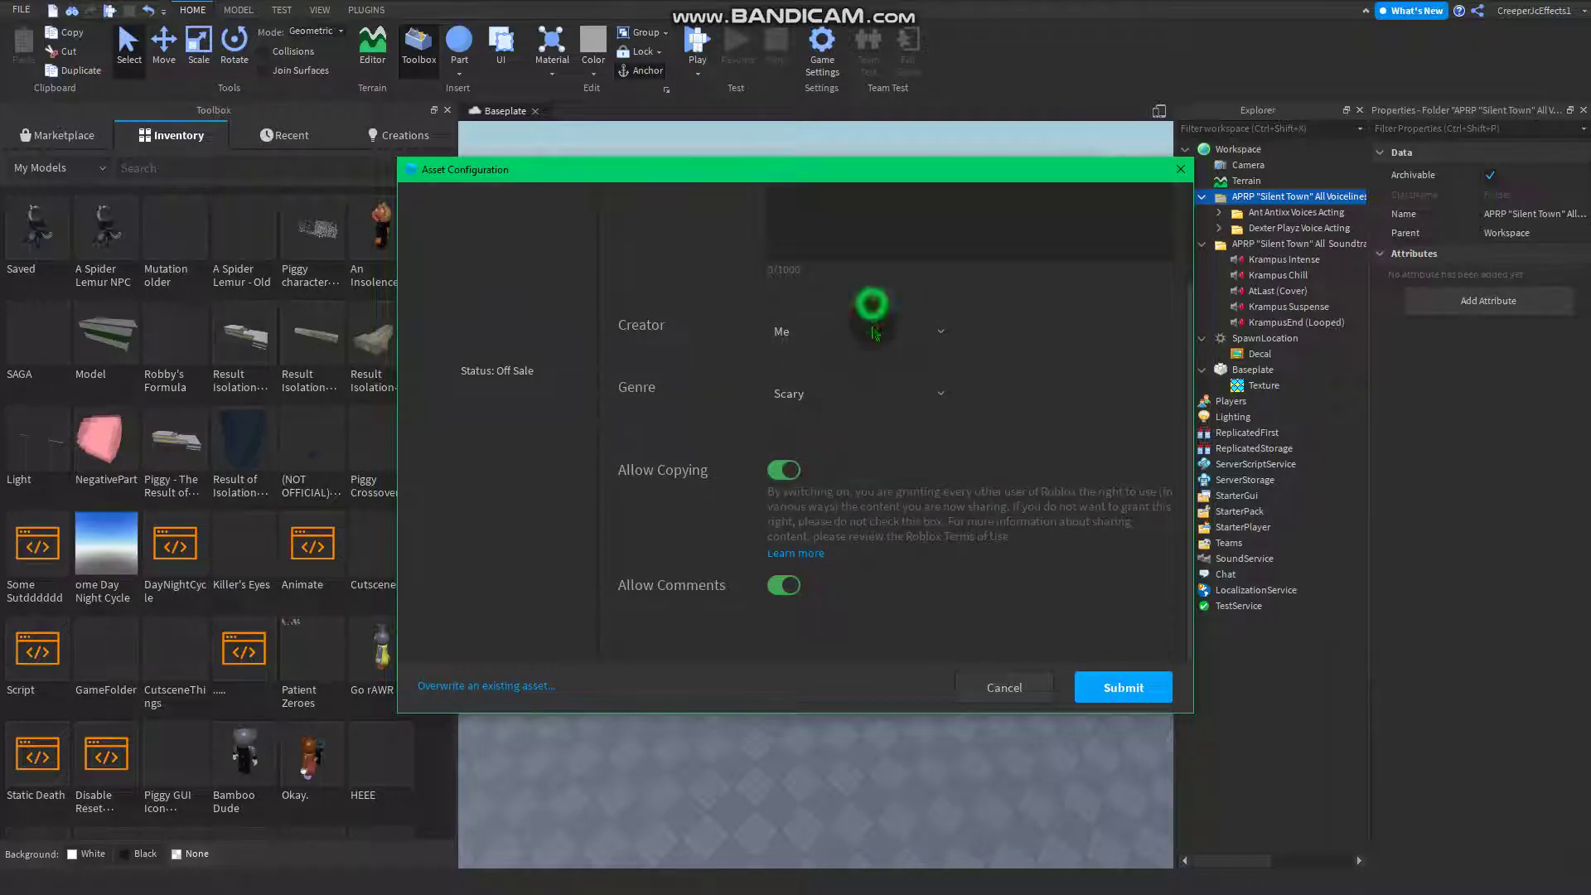
Submit the voice acts asset with Me as creator and close the asset configuration after uploading.
click(872, 330)
click(1122, 687)
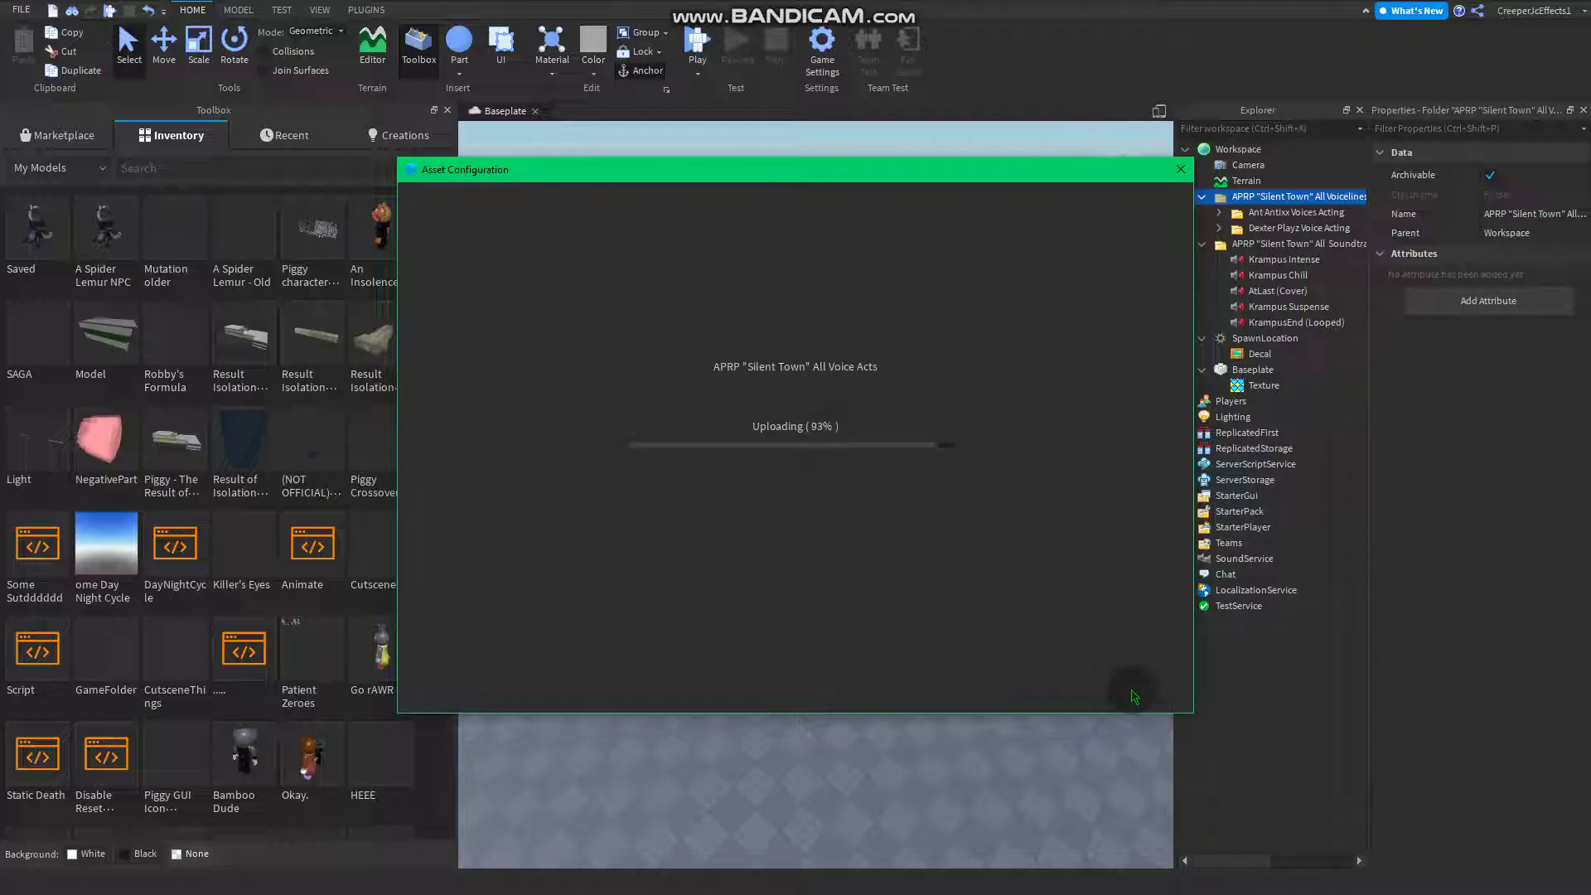
click(809, 654)
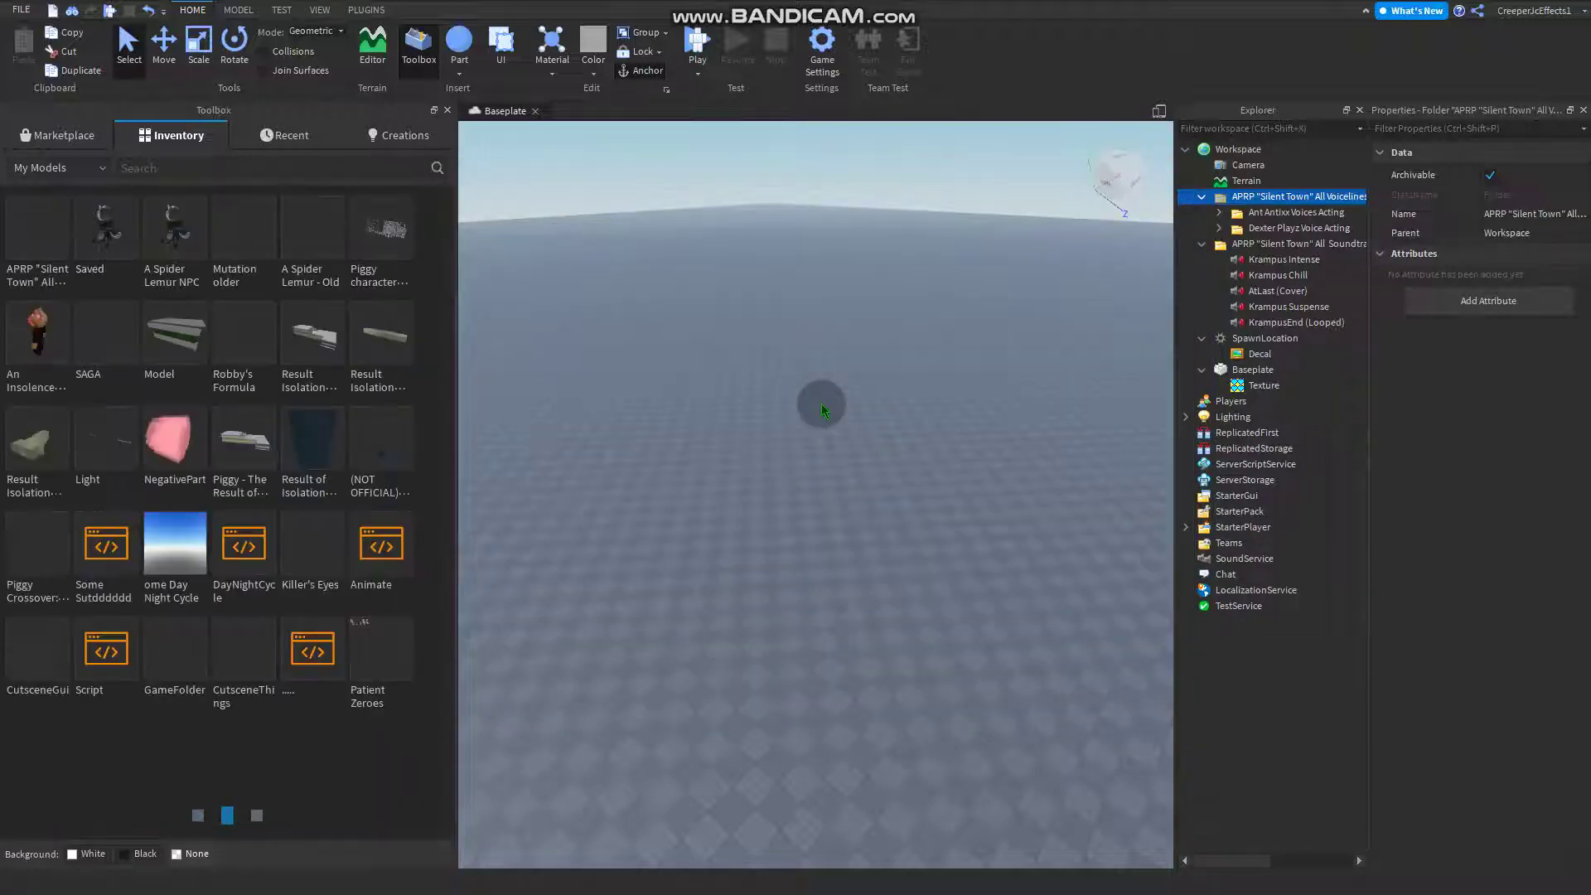
Search the marketplace models for APRP "Silent Town".
click(58, 140)
click(356, 167)
text(APR)
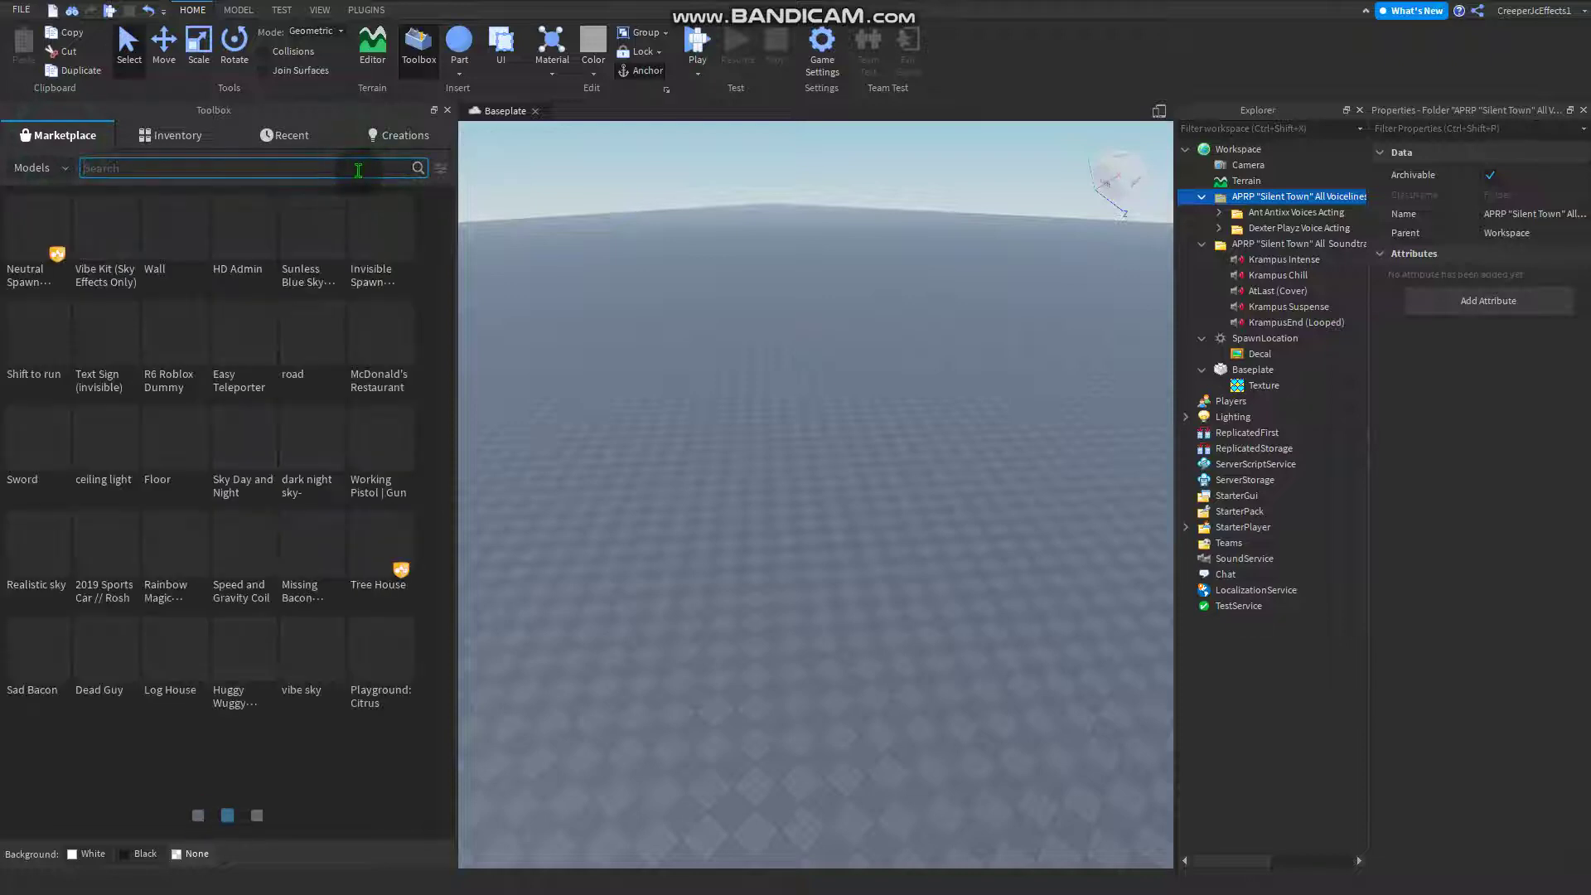
text(P)
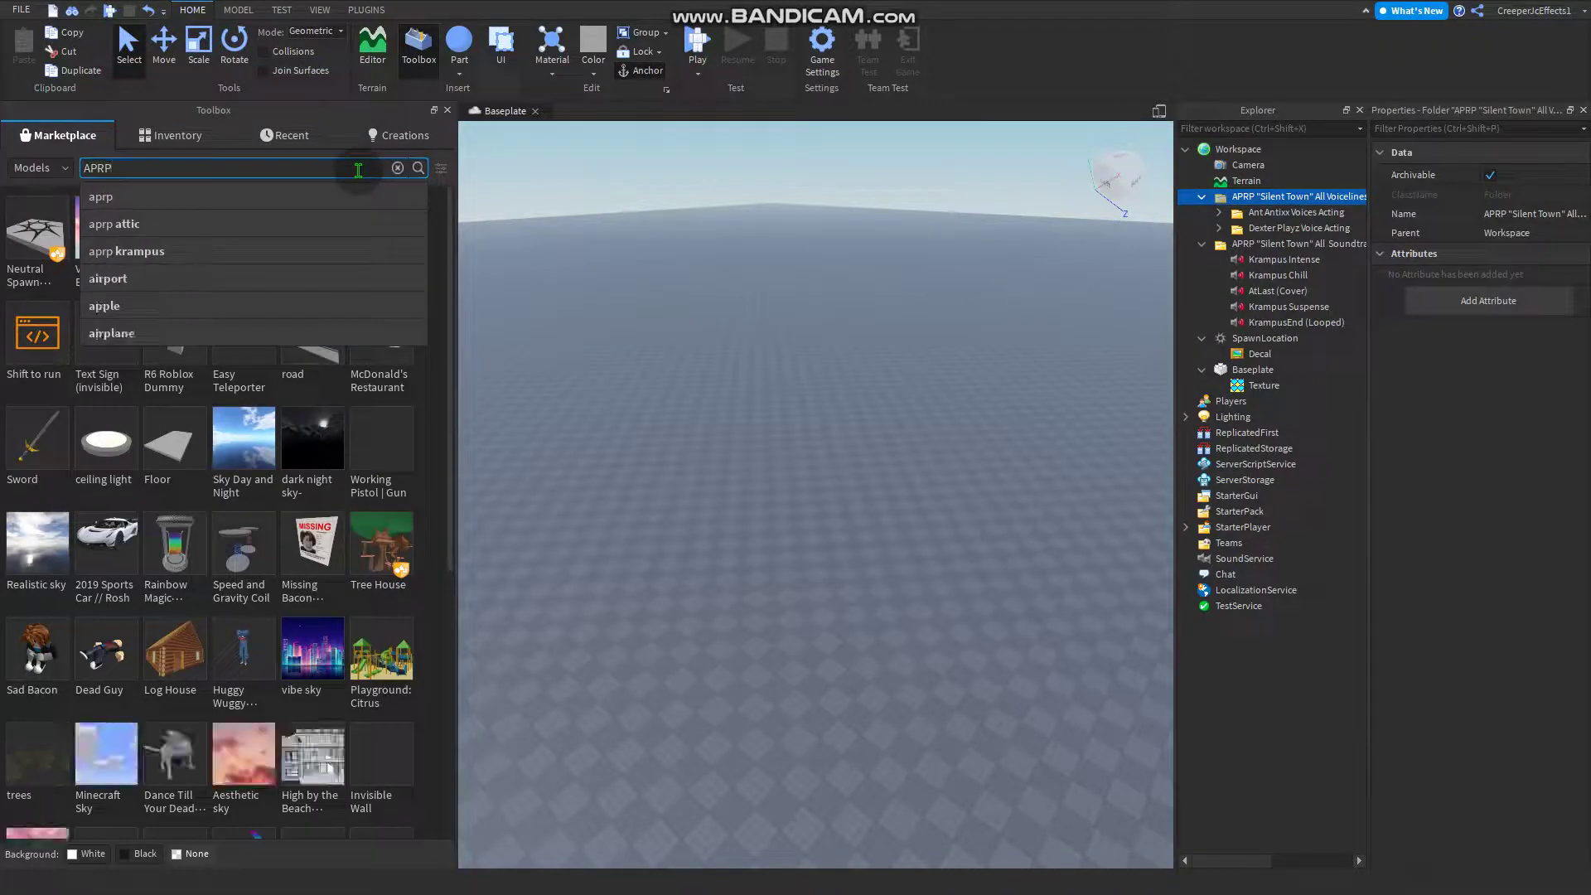
text( "Silent Town)
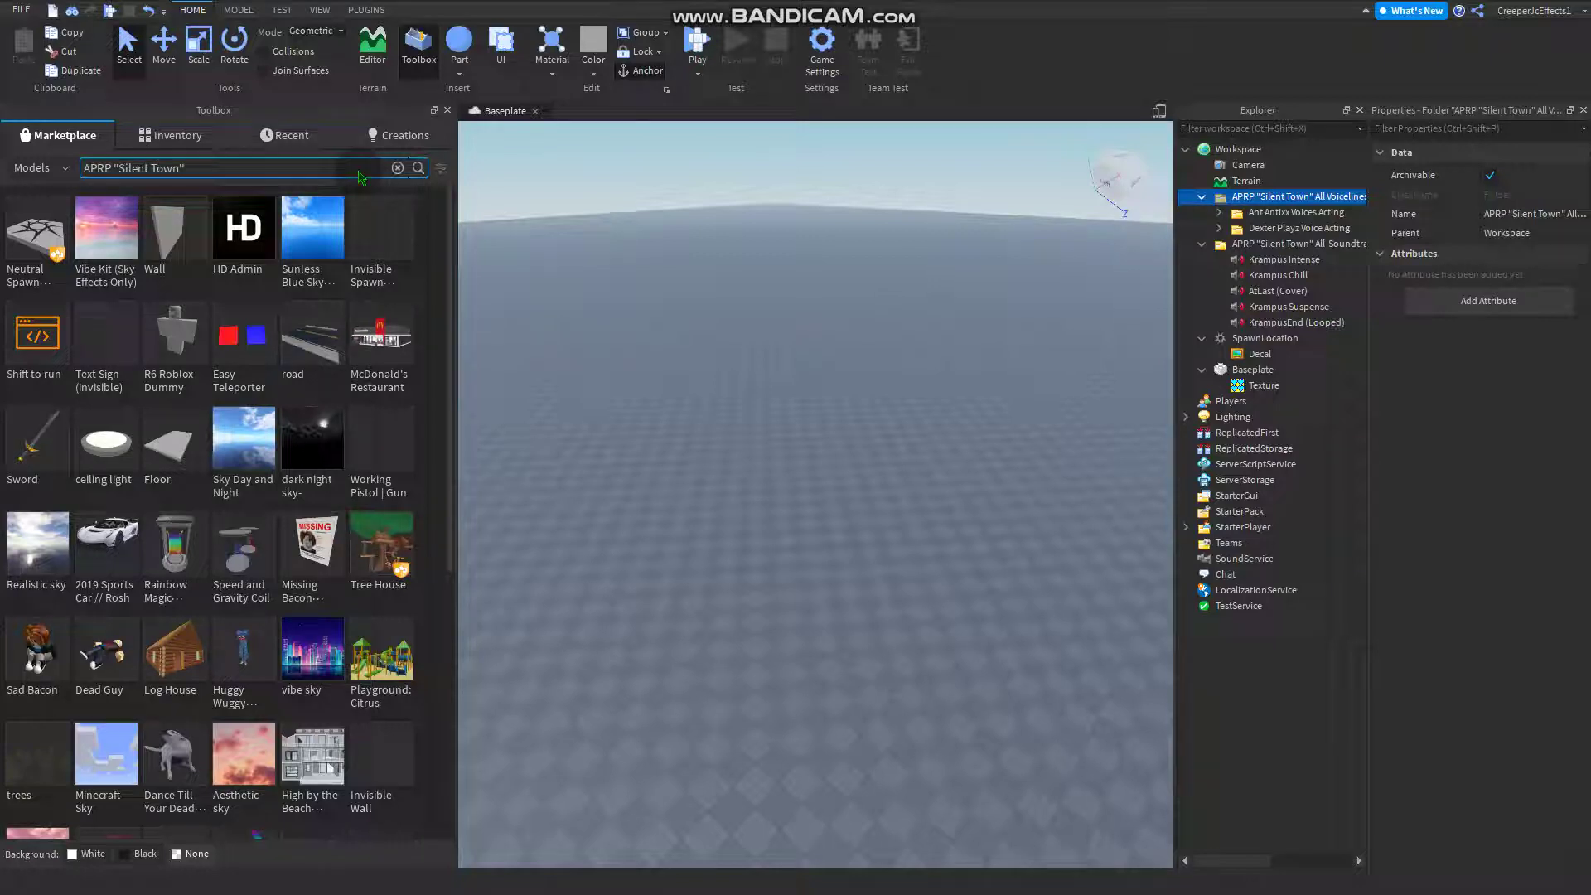
key(Return)
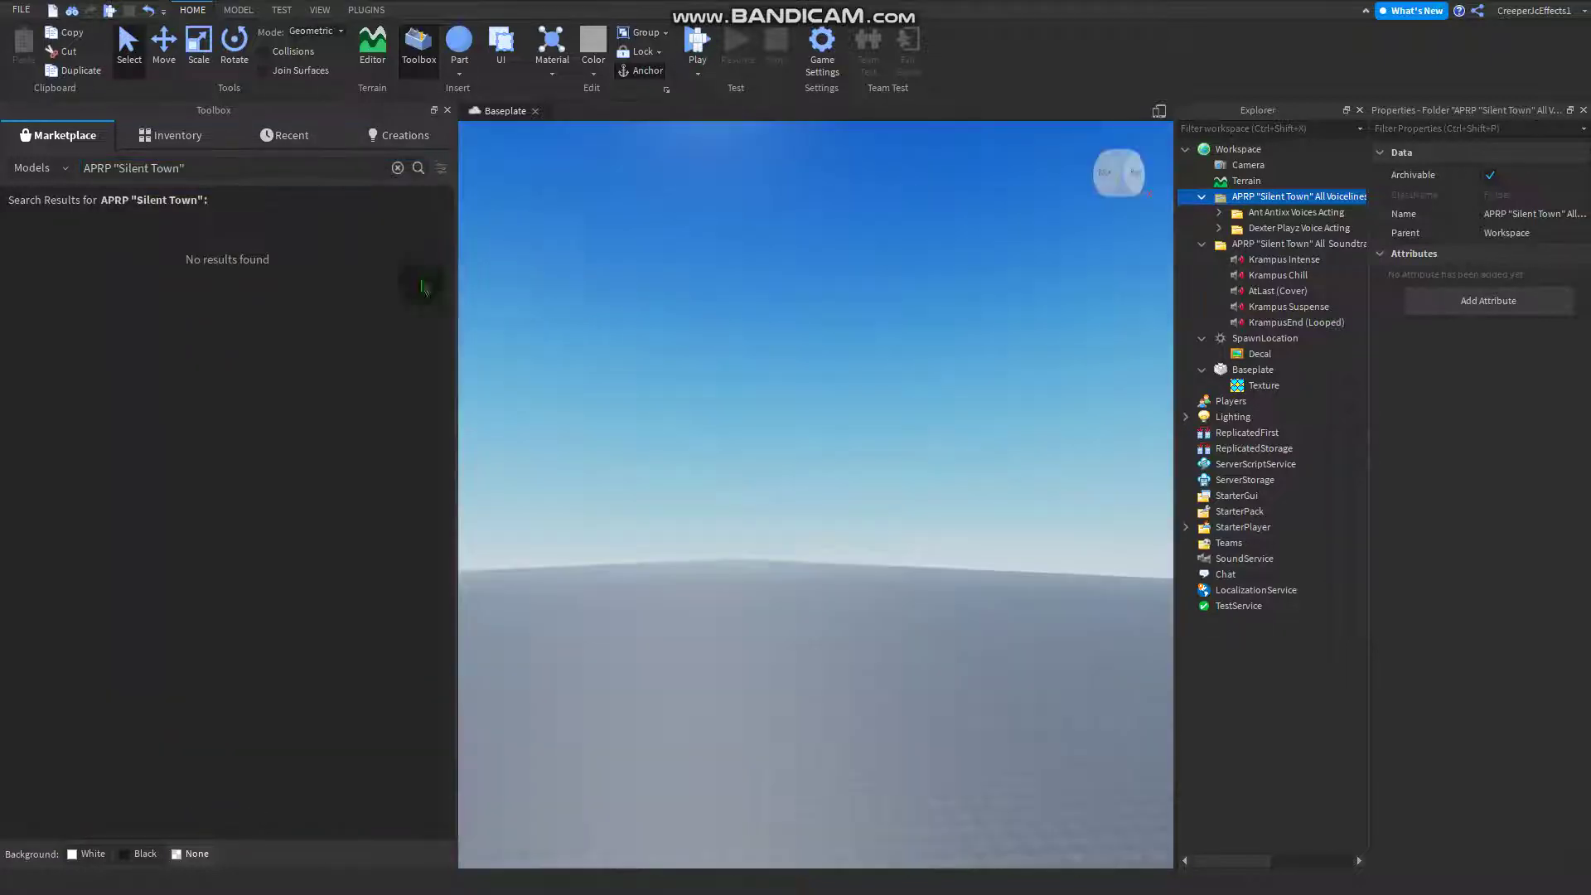
Check the inventory for the uploaded model and search the marketplace models for Voice Acts.
click(162, 144)
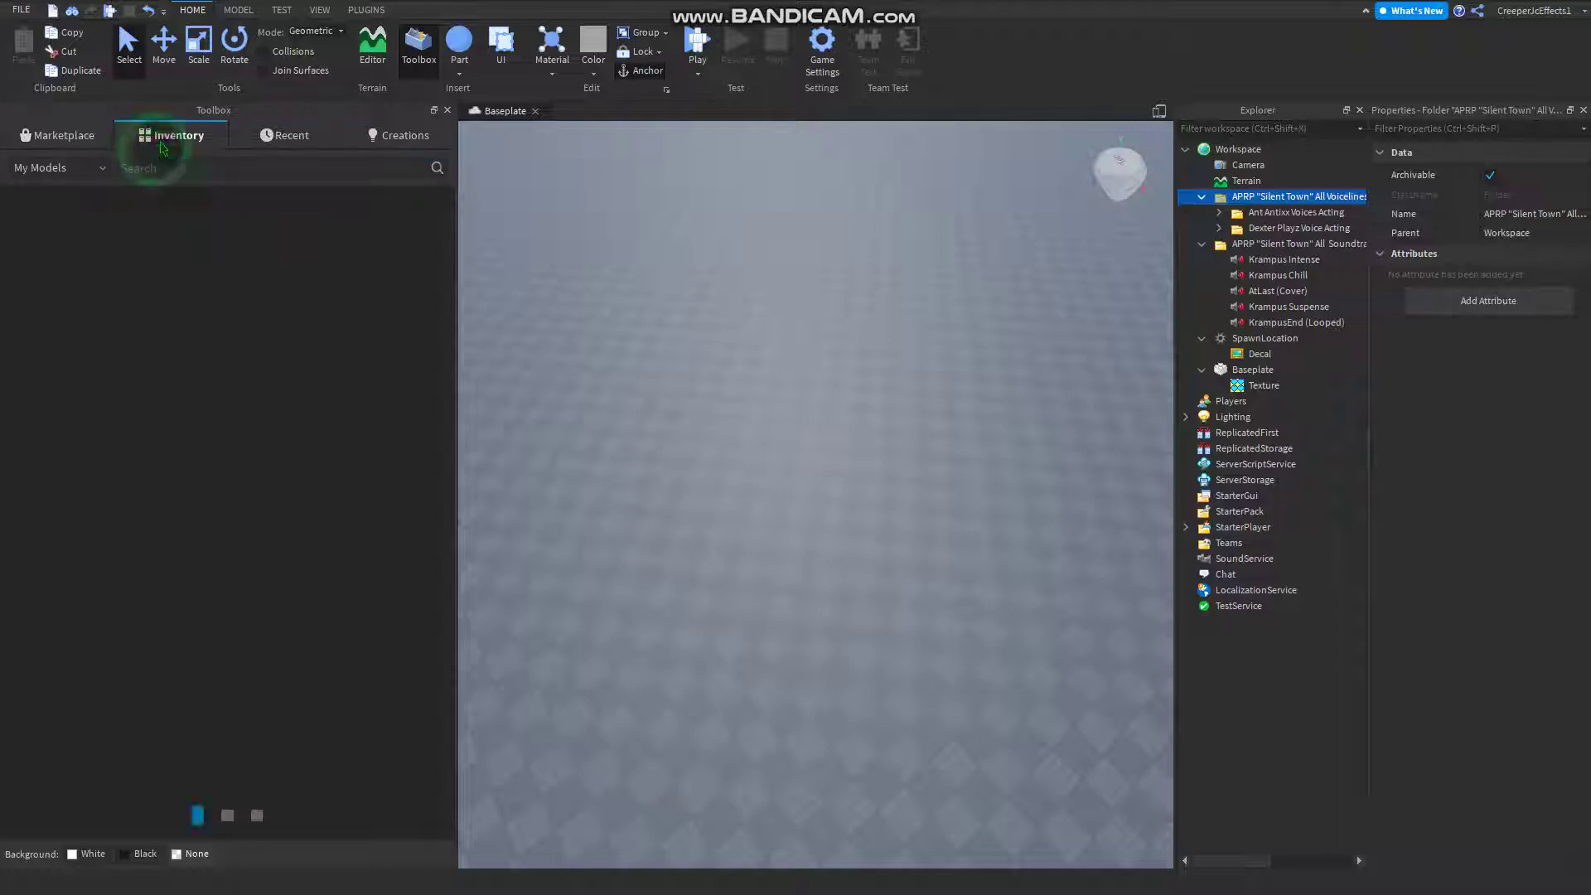
mouse_move(38, 284)
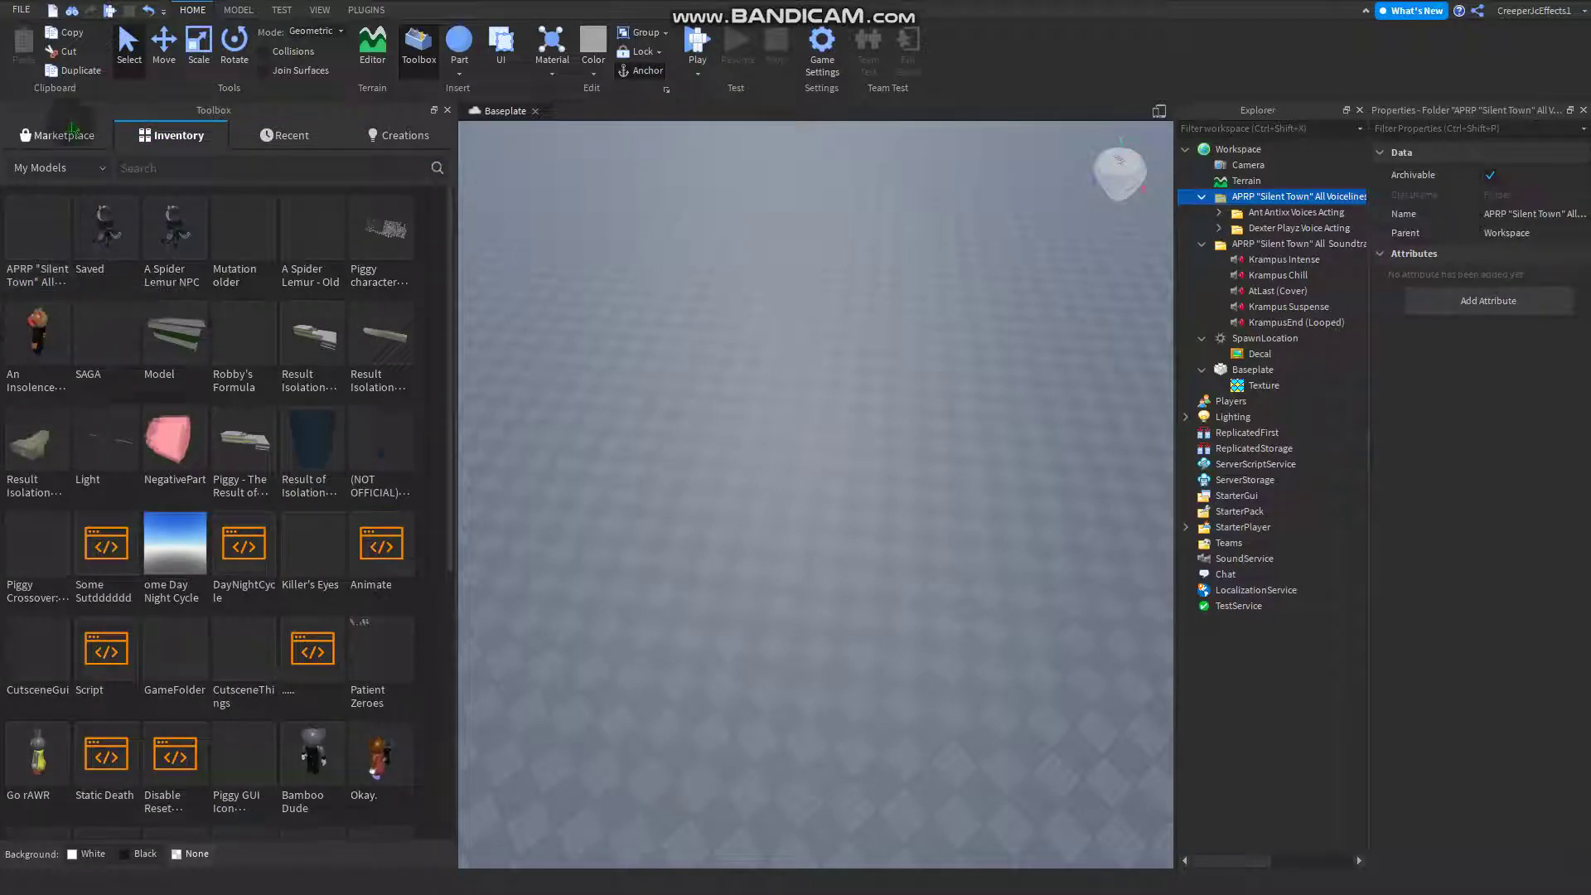
click(71, 126)
click(156, 165)
text(Co)
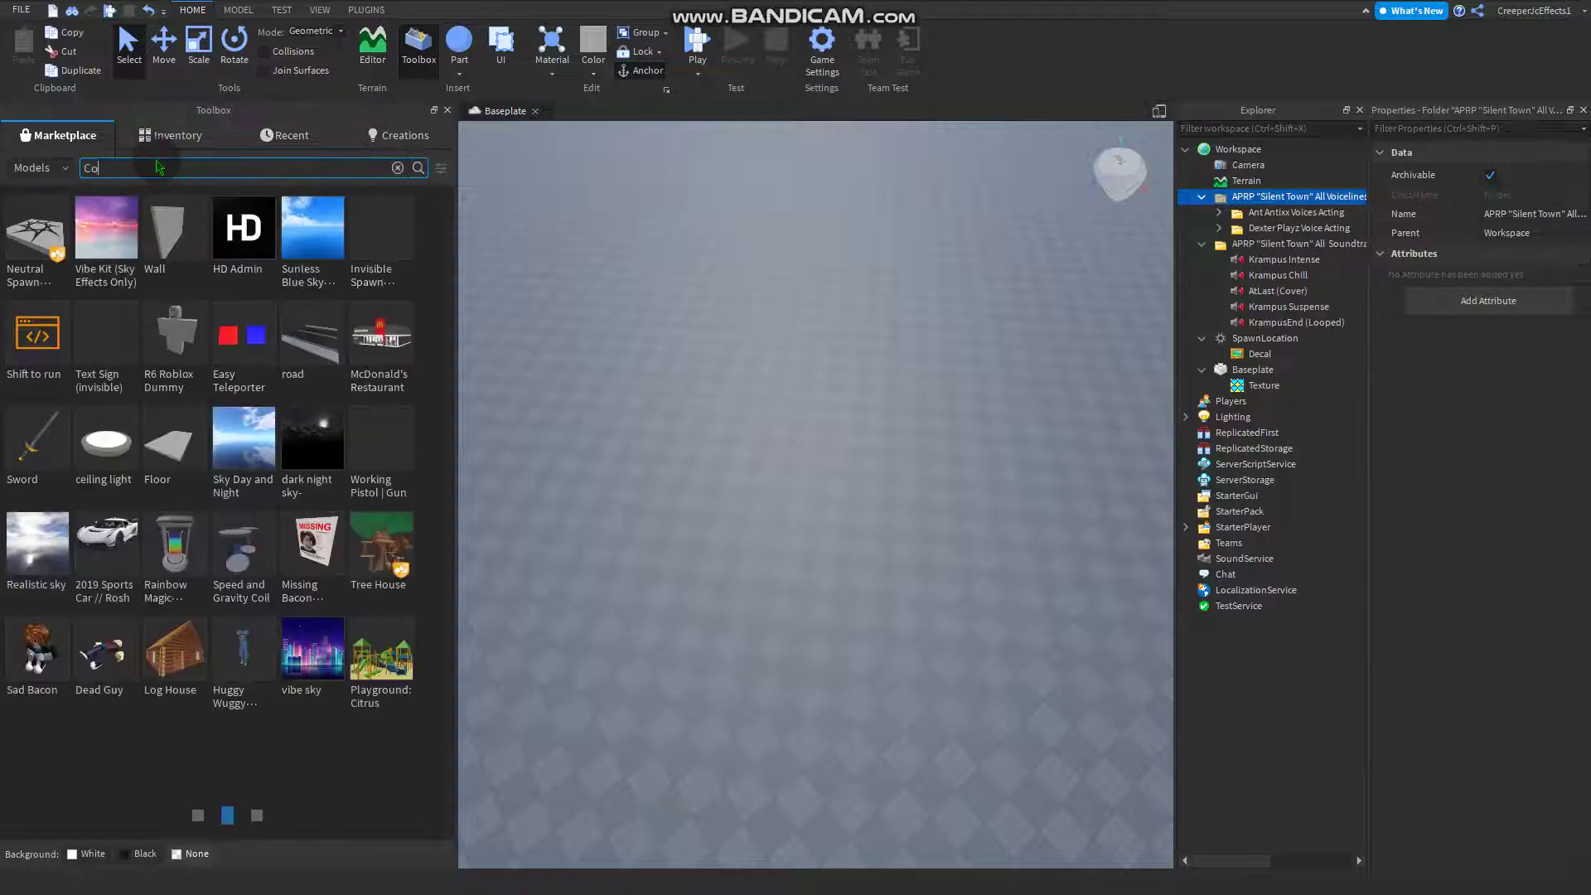
key(BackSpace)
key(BackSpace)
text(Voice)
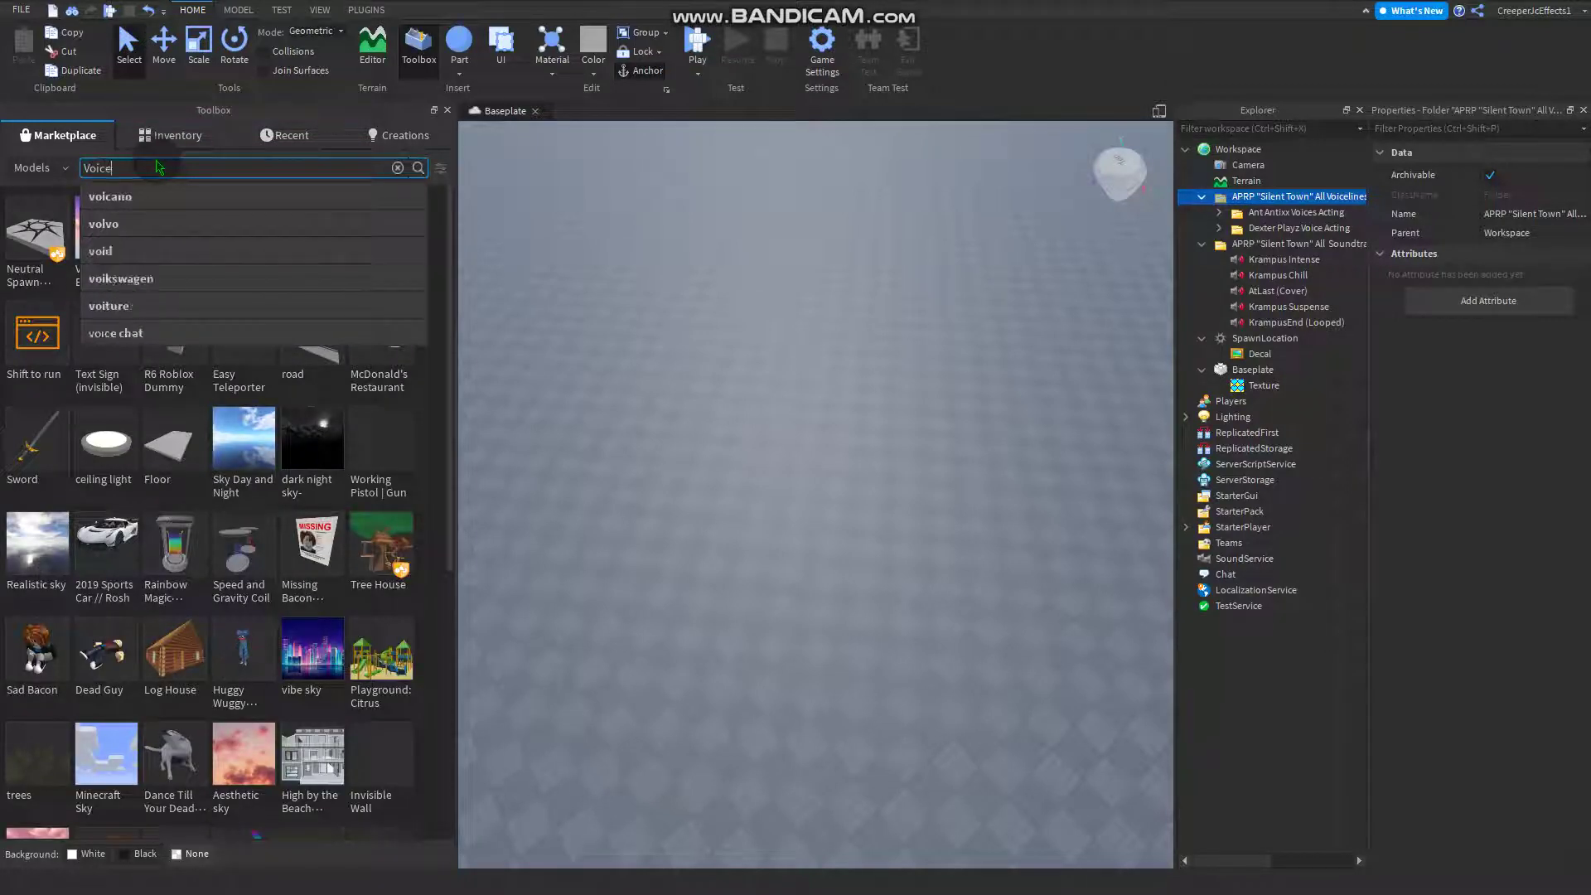
text( Acts)
key(Return)
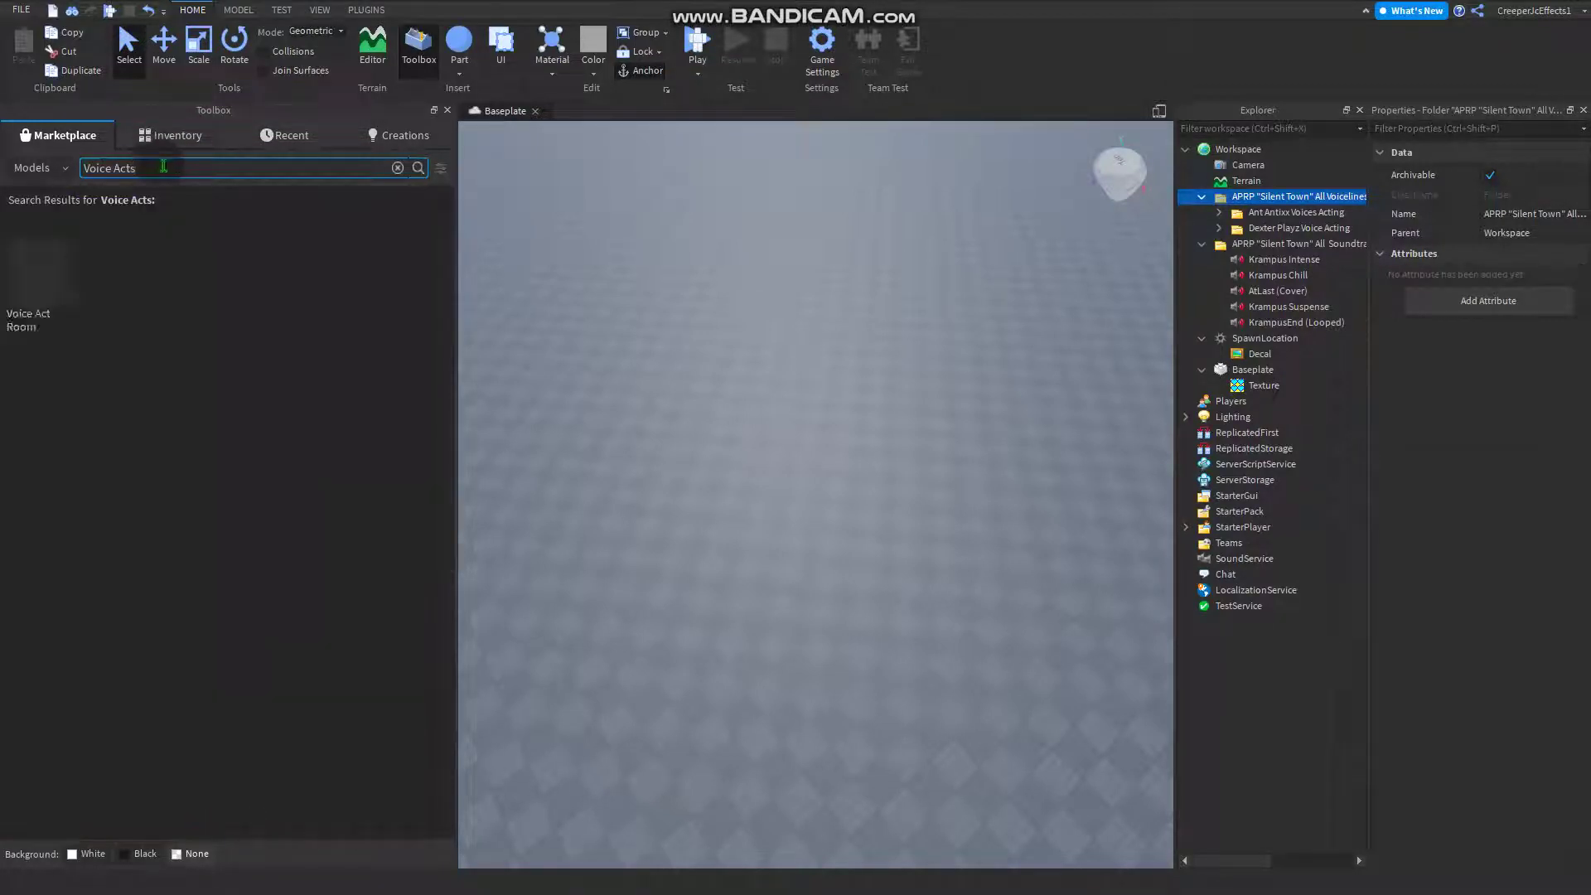
drag(151, 169, 105, 176)
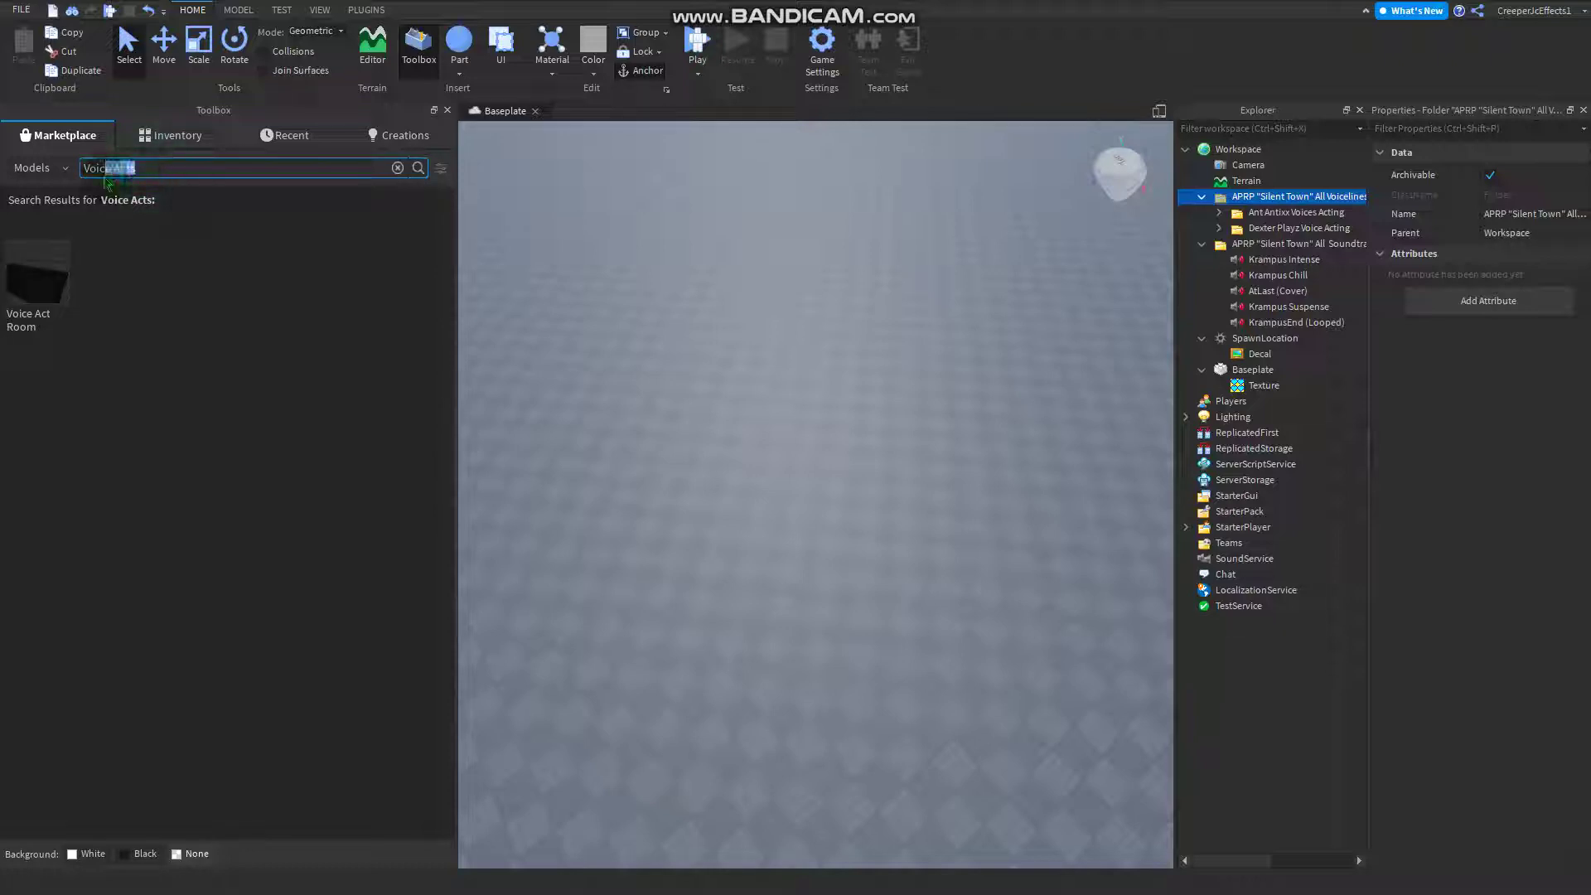
Open the preview of the APRP "Silent Town" All Voice Acts model in the inventory and expand its folder tree.
click(145, 148)
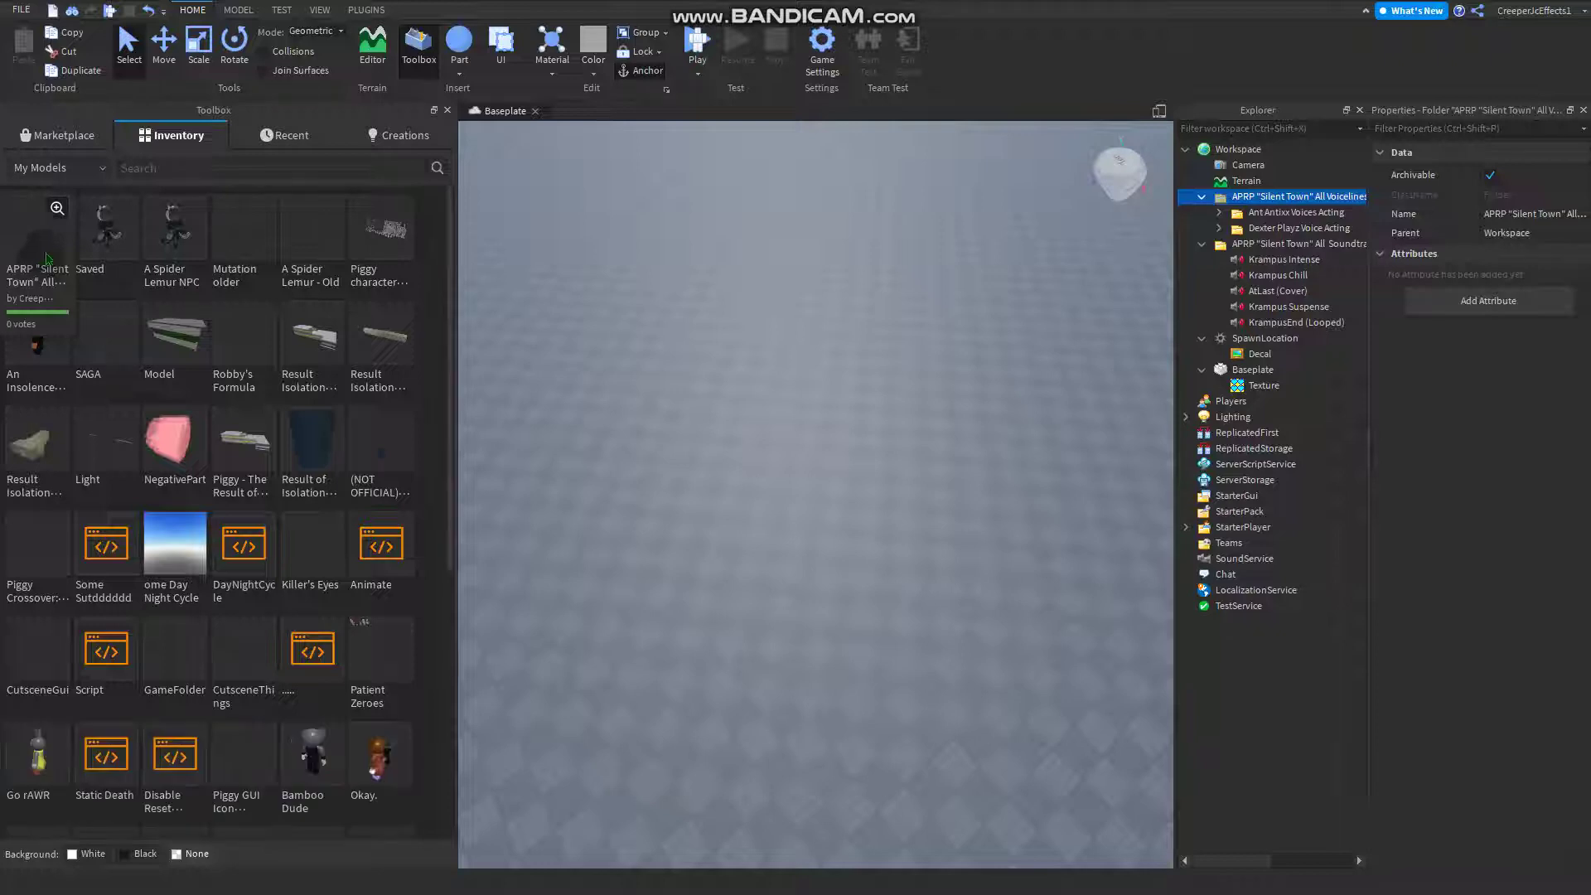
click(61, 209)
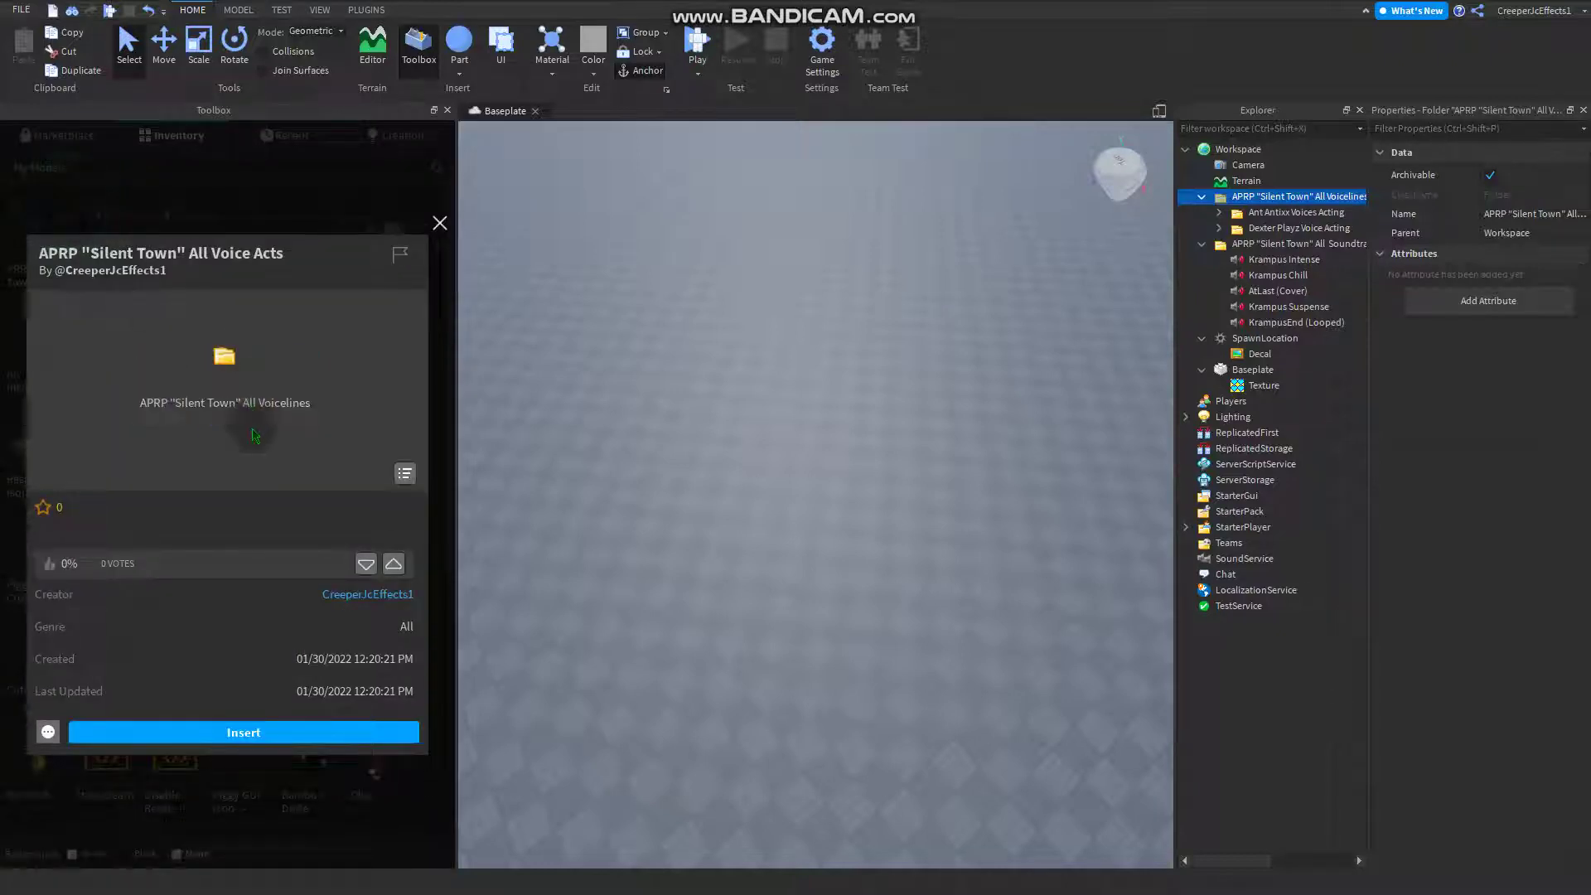
click(405, 475)
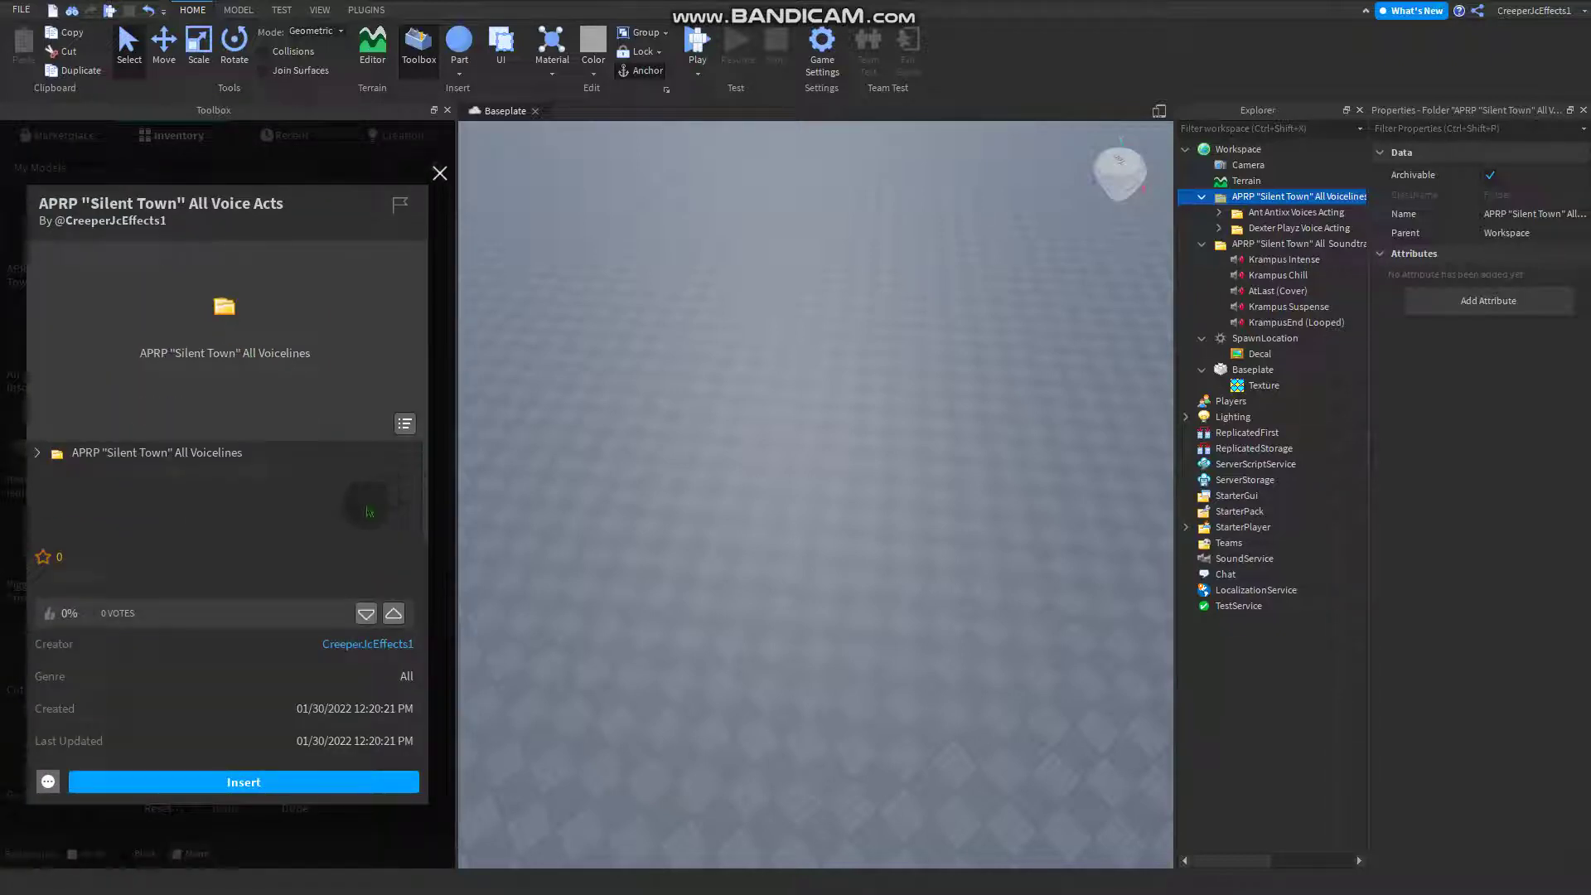
click(37, 452)
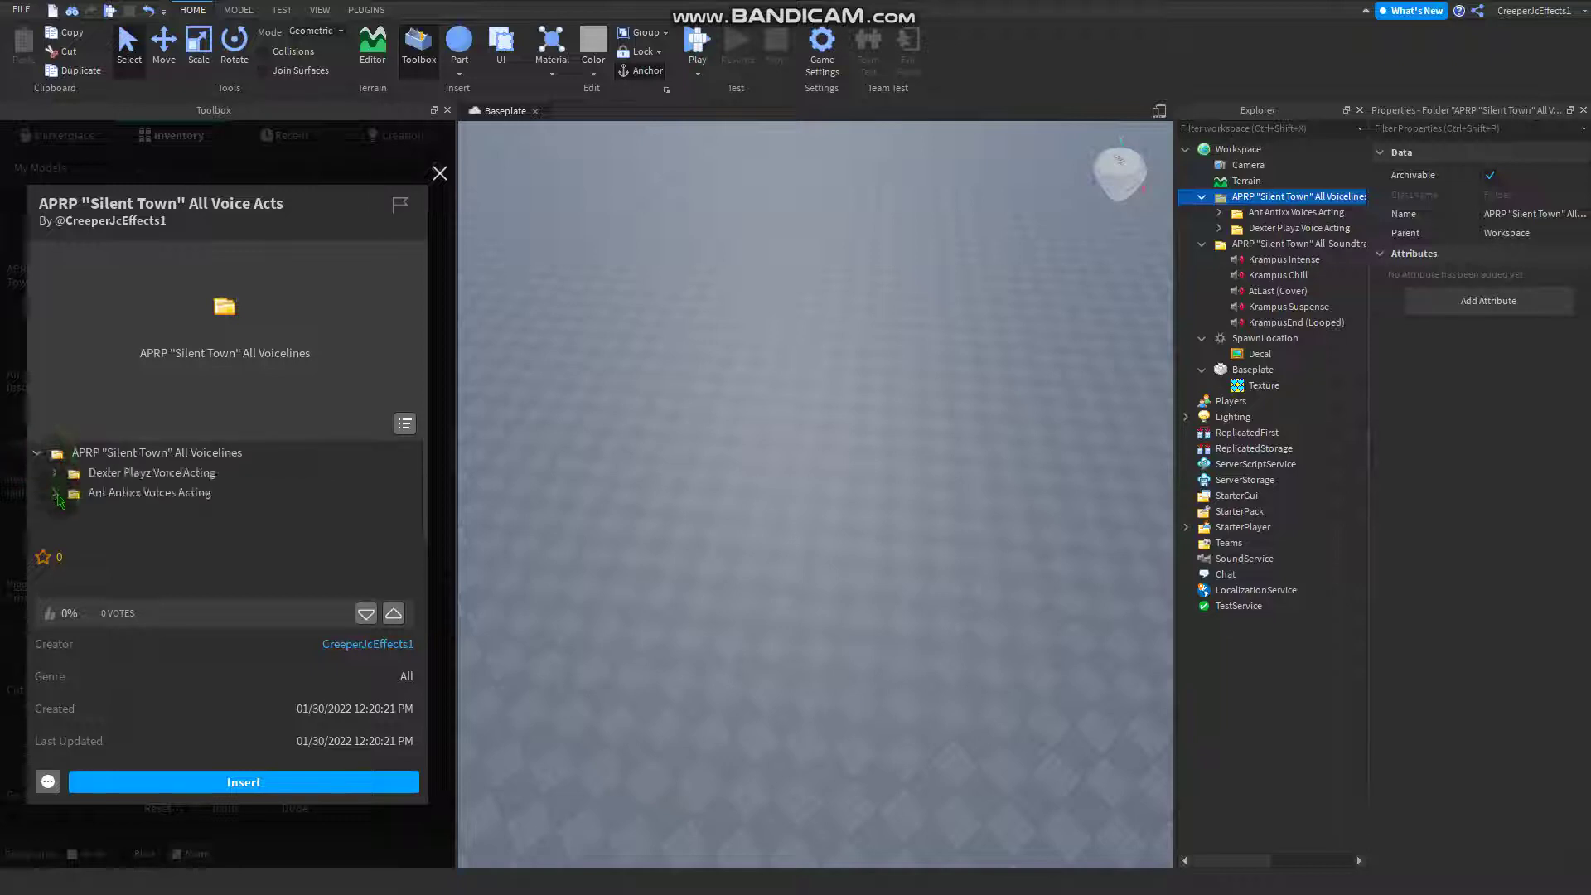
click(56, 493)
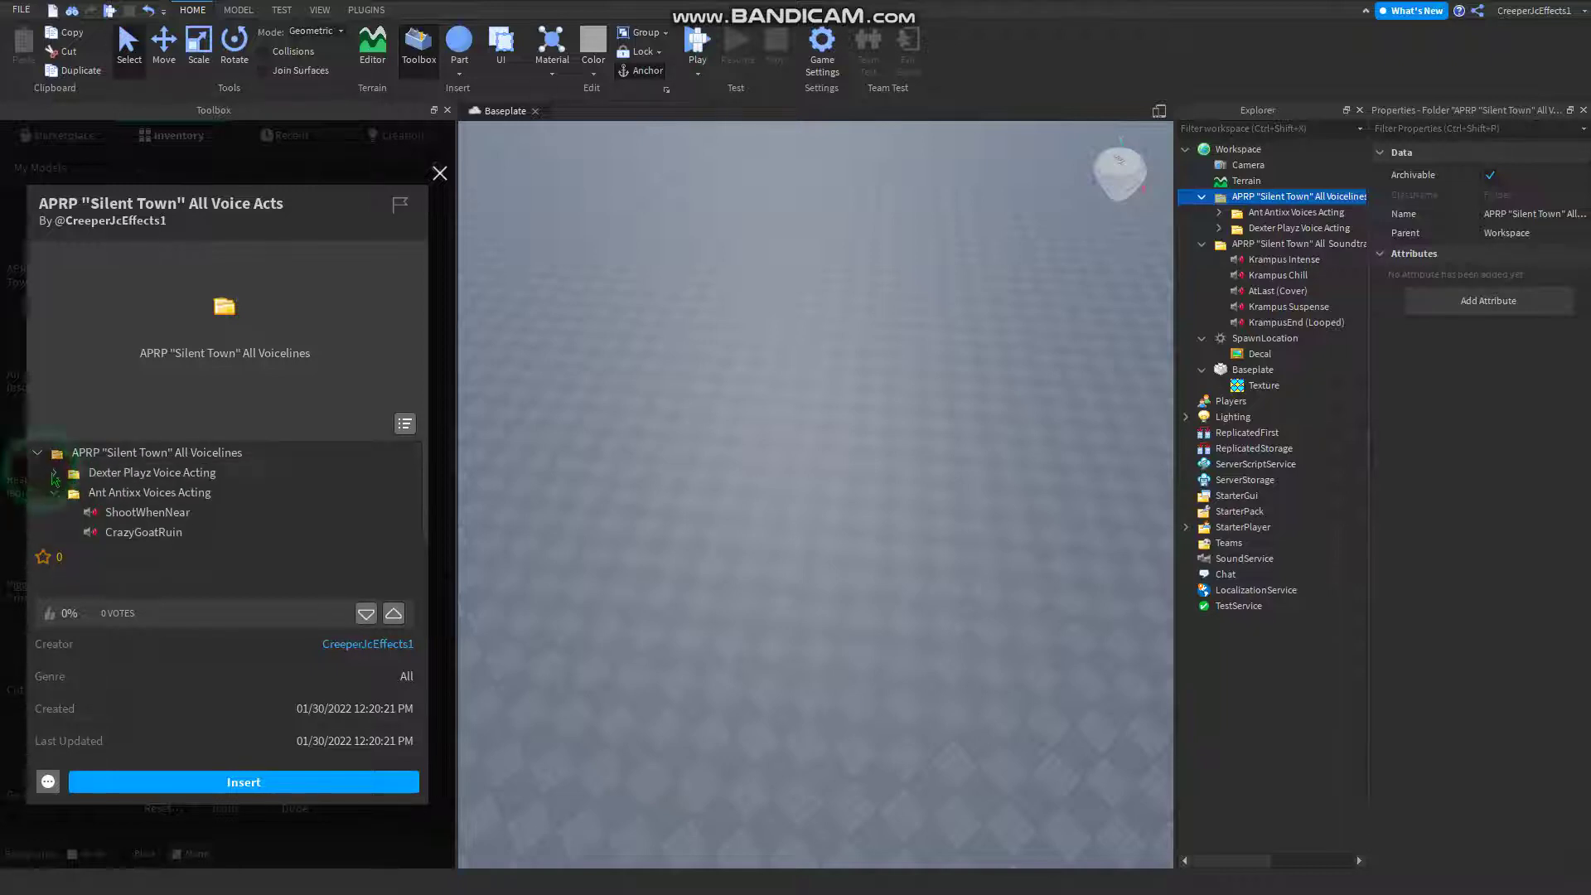
click(53, 472)
Preview the Sinful Snake, Cough and ElectricGather voice lines in the uploaded model's asset preview.
click(137, 492)
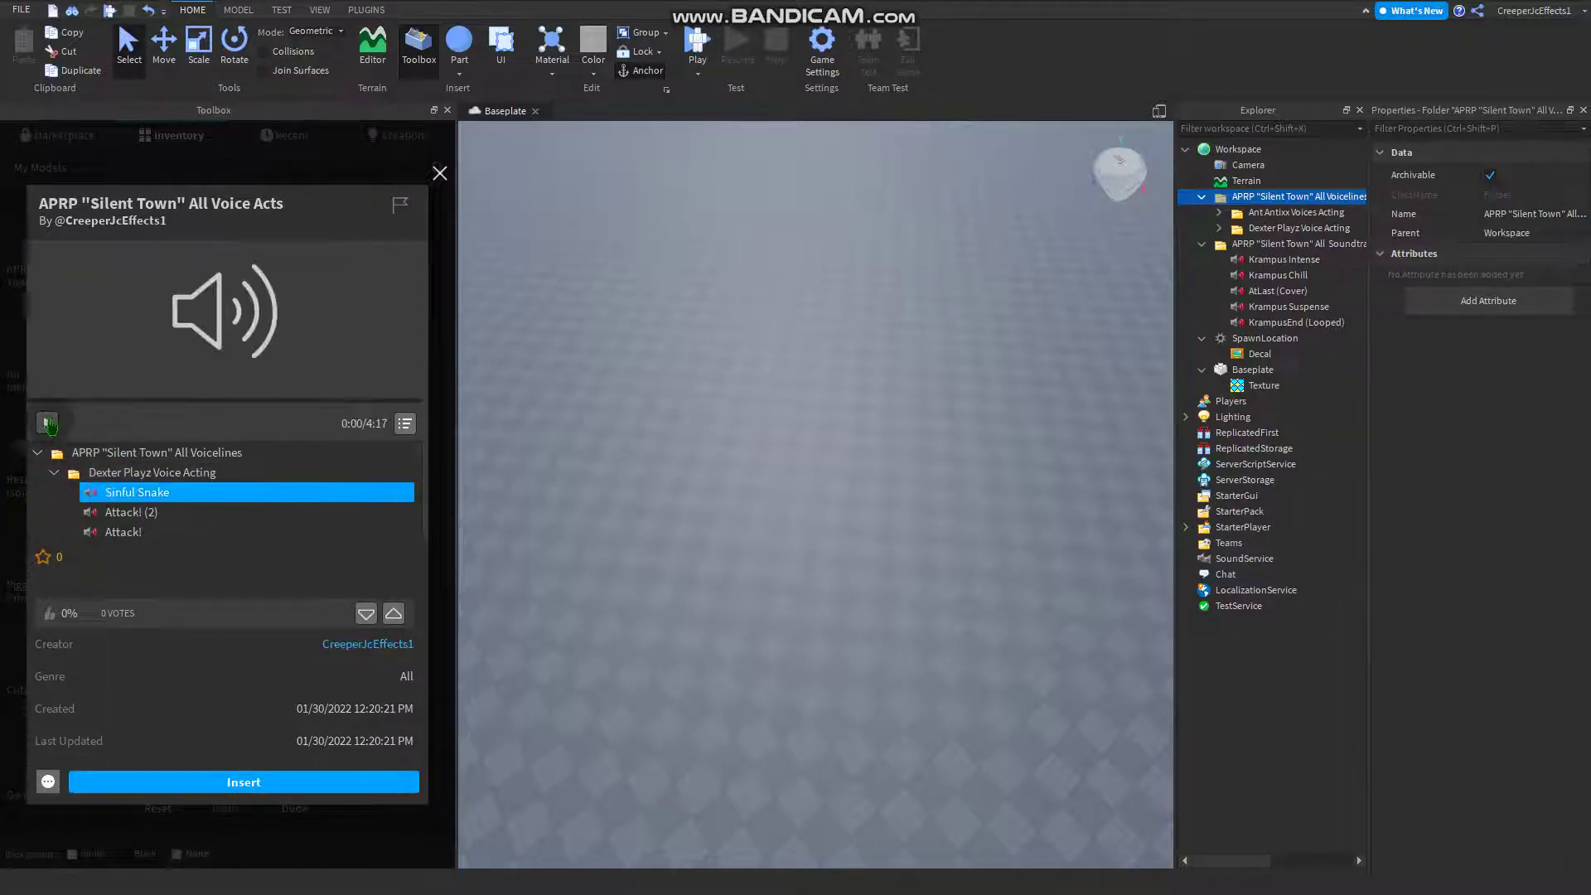
scroll(134, 509, down, 3)
click(114, 467)
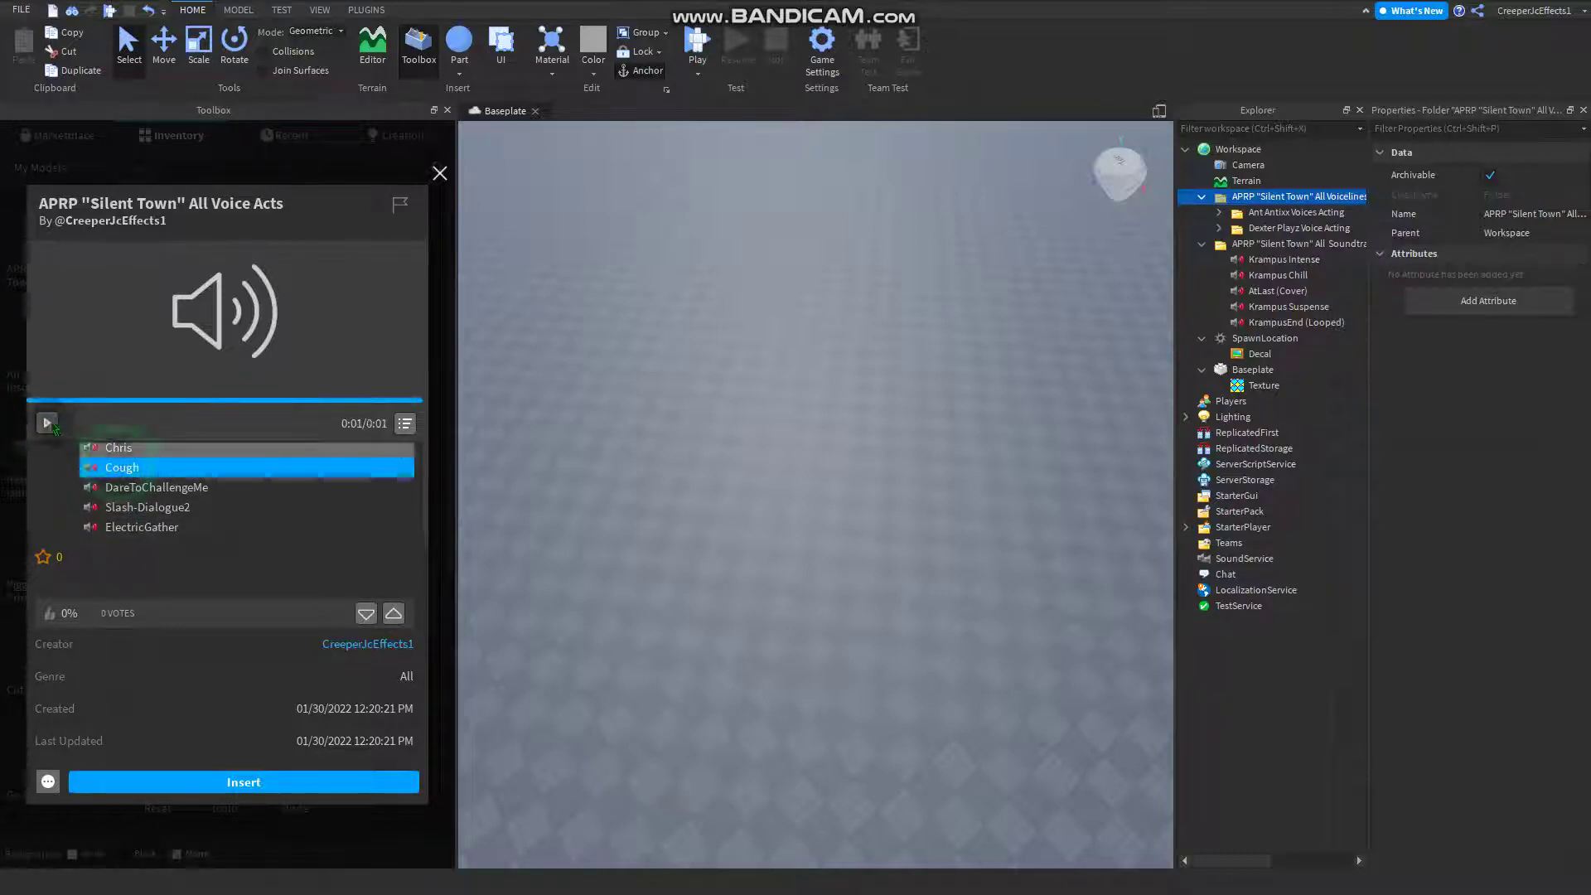
click(141, 512)
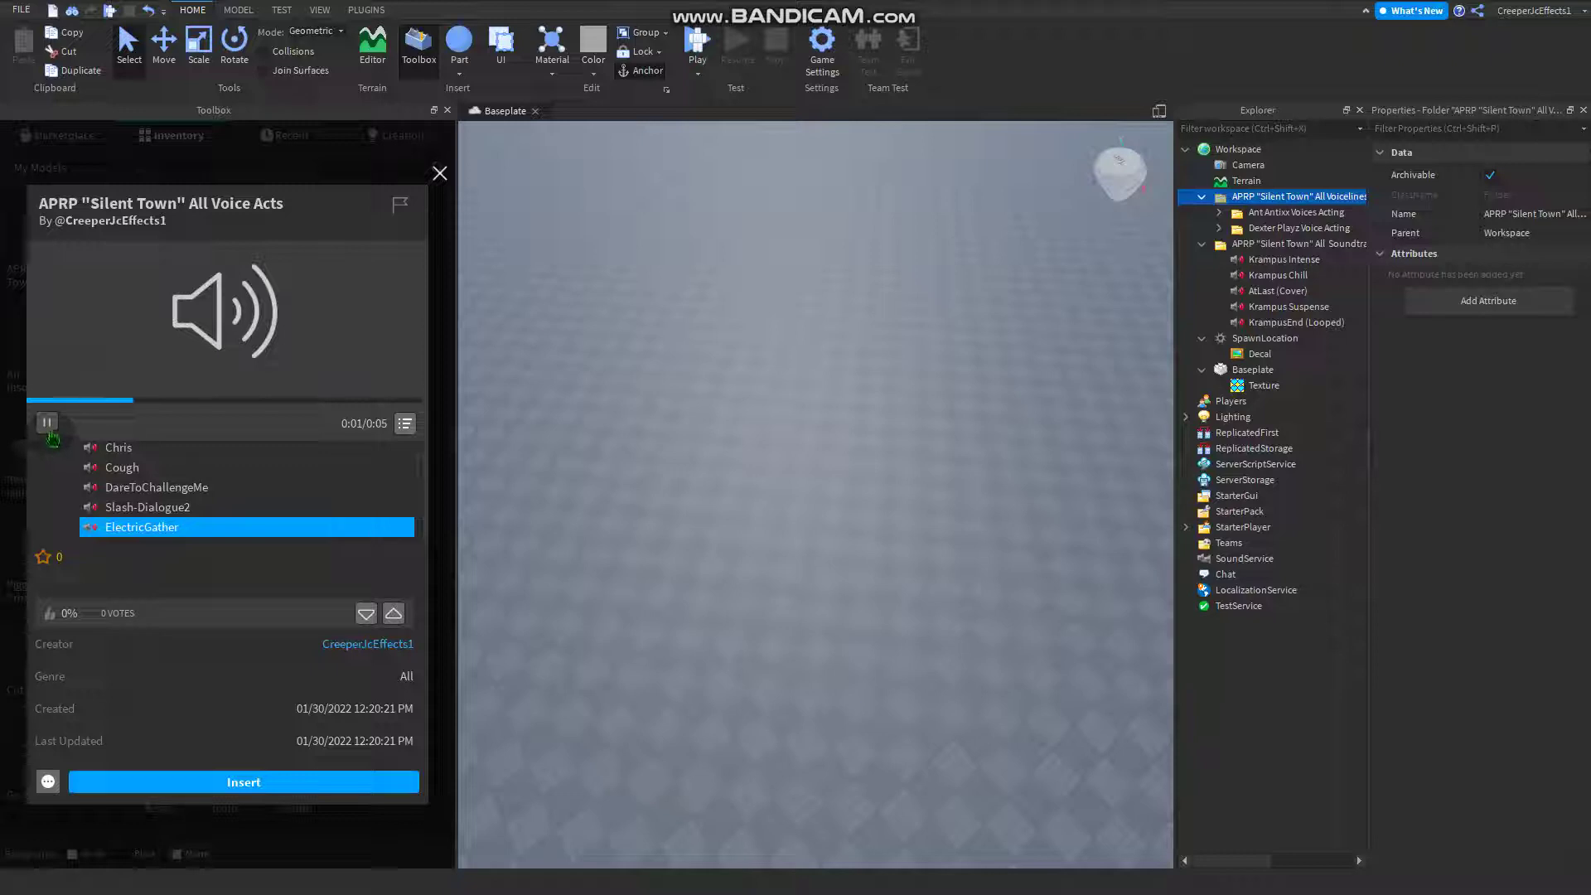
click(48, 424)
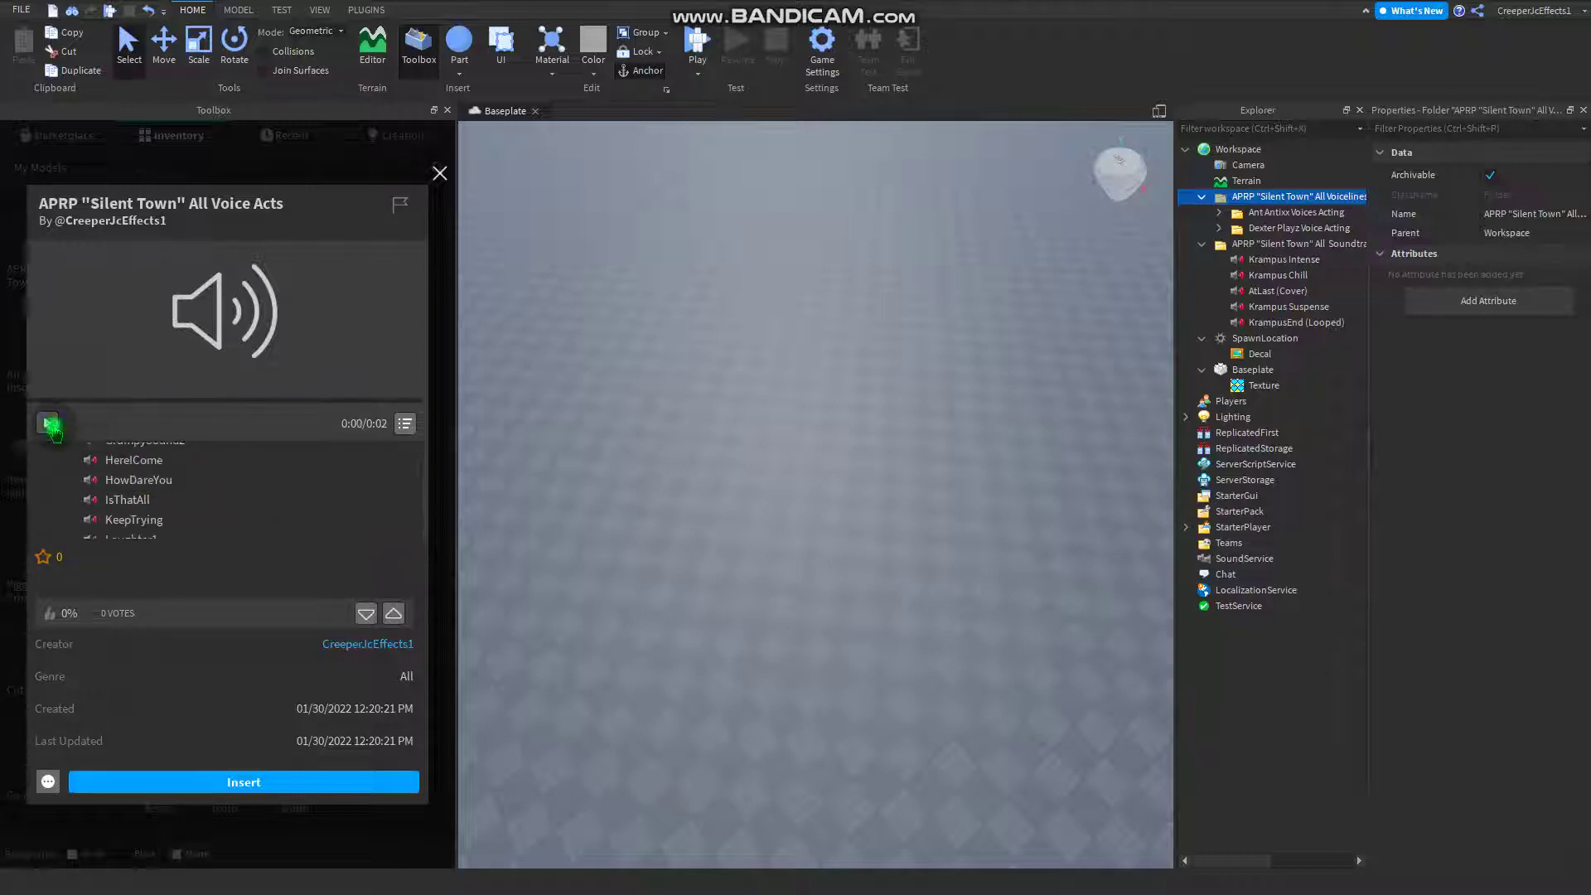
Preview the HowDareYou, KeepTrying, IsThatAll and WasThatTNT voice lines in the uploaded model's asset preview.
click(120, 481)
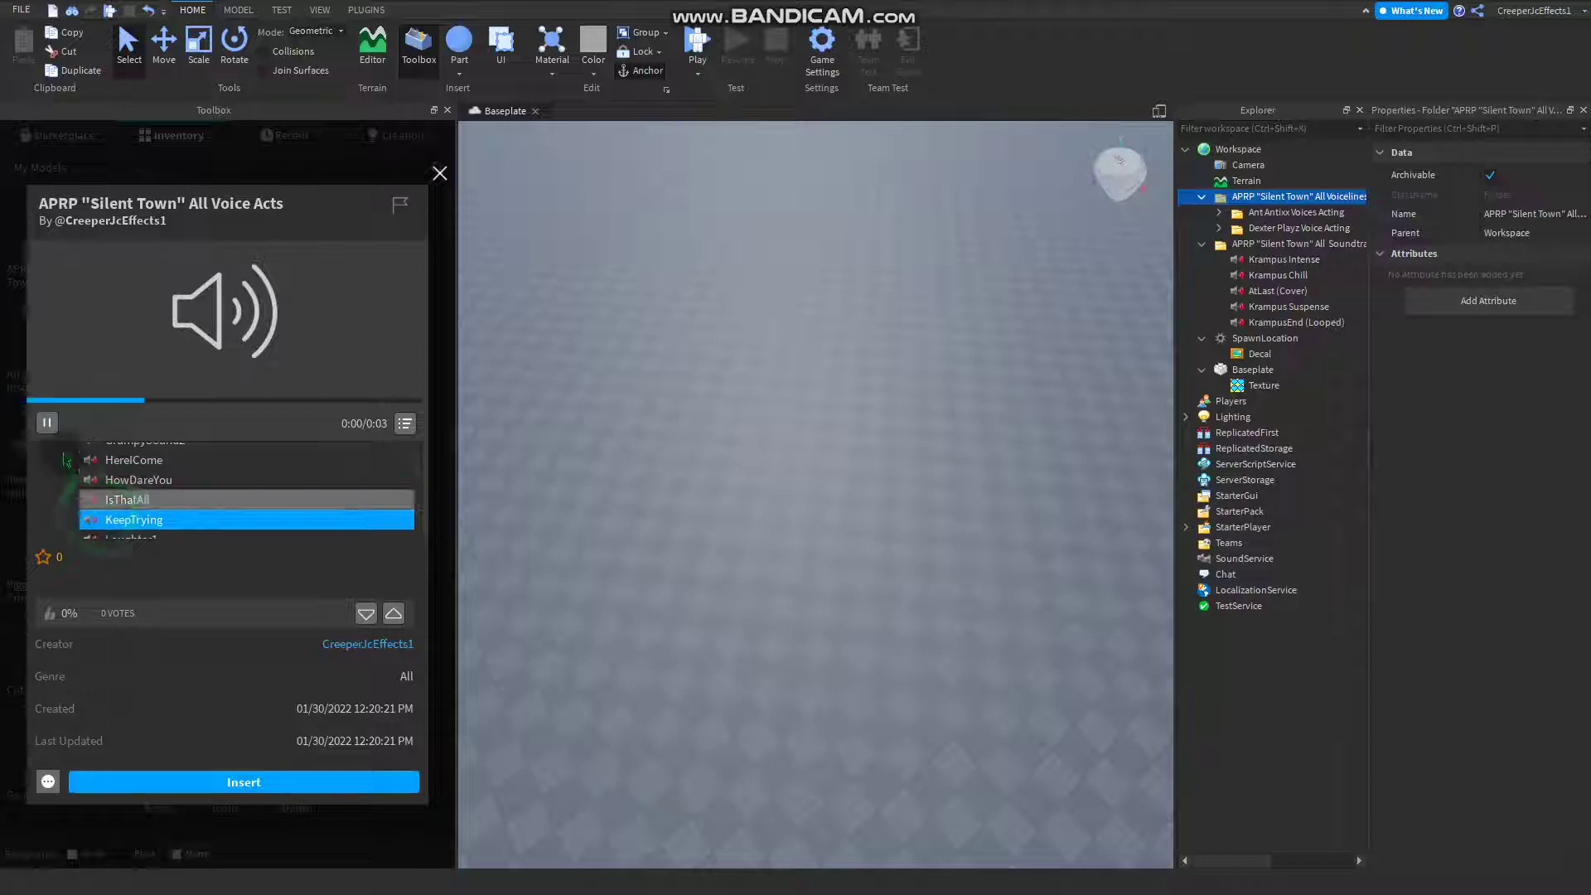
click(103, 503)
click(104, 517)
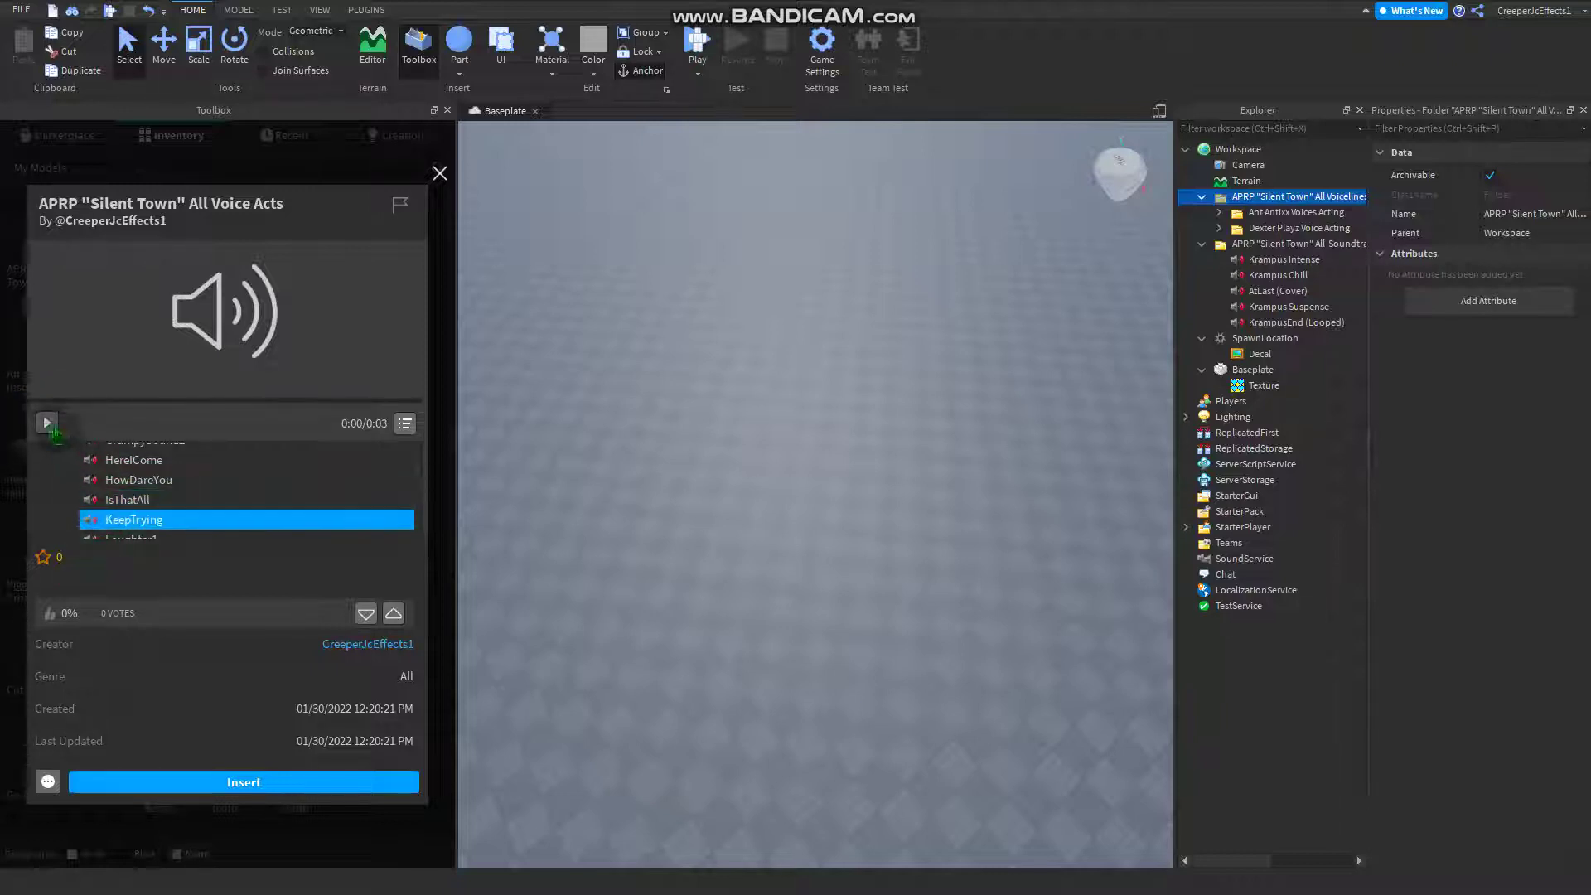
scroll(110, 481, down, 3)
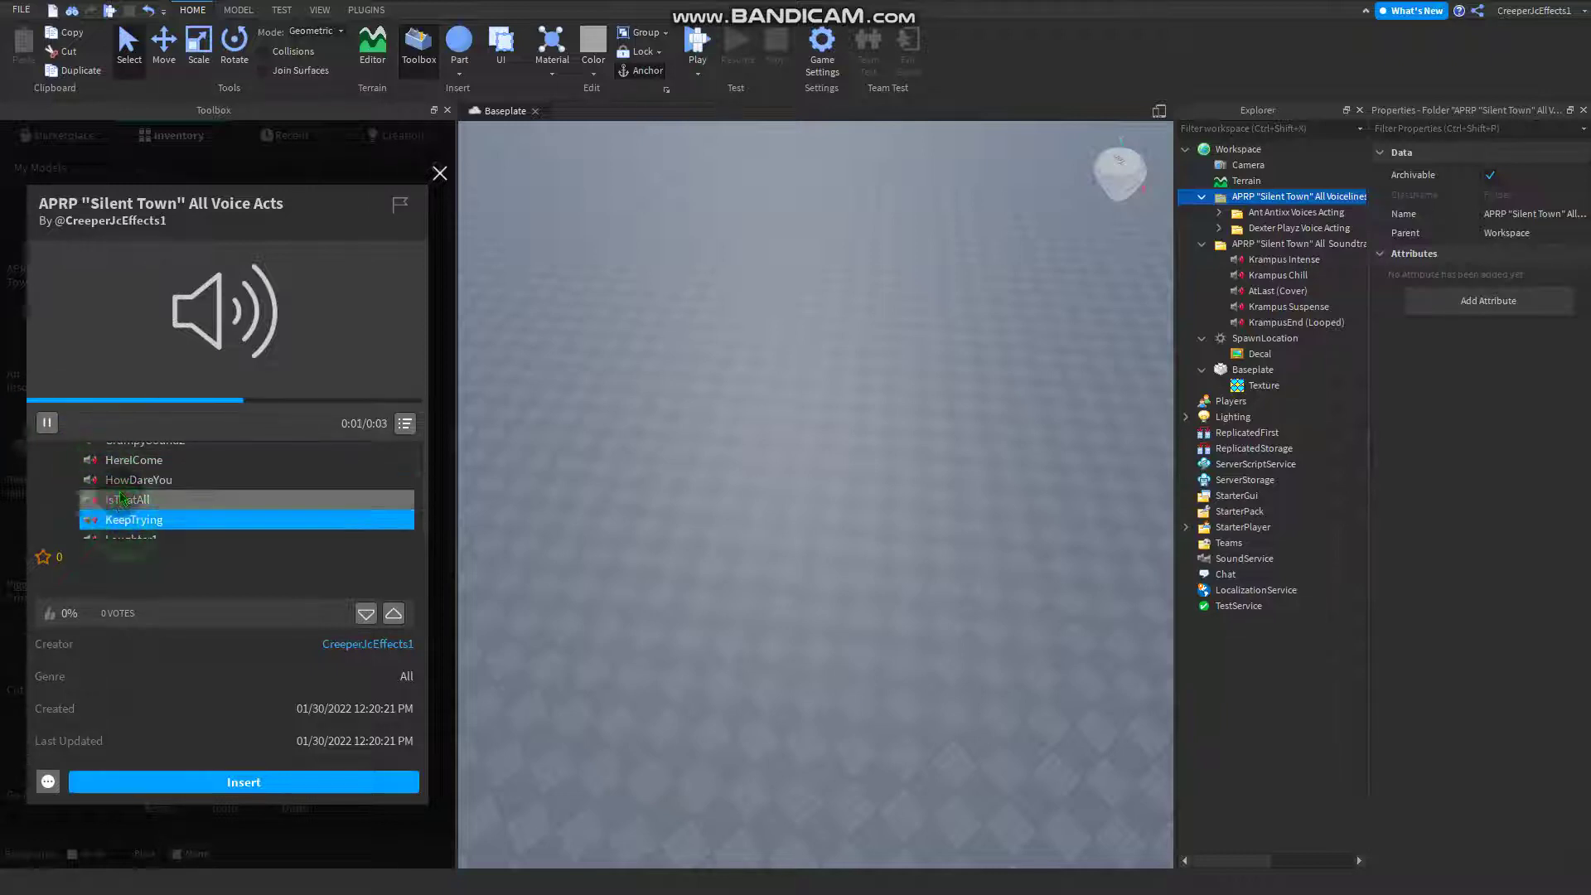
click(125, 495)
scroll(132, 525, down, 10)
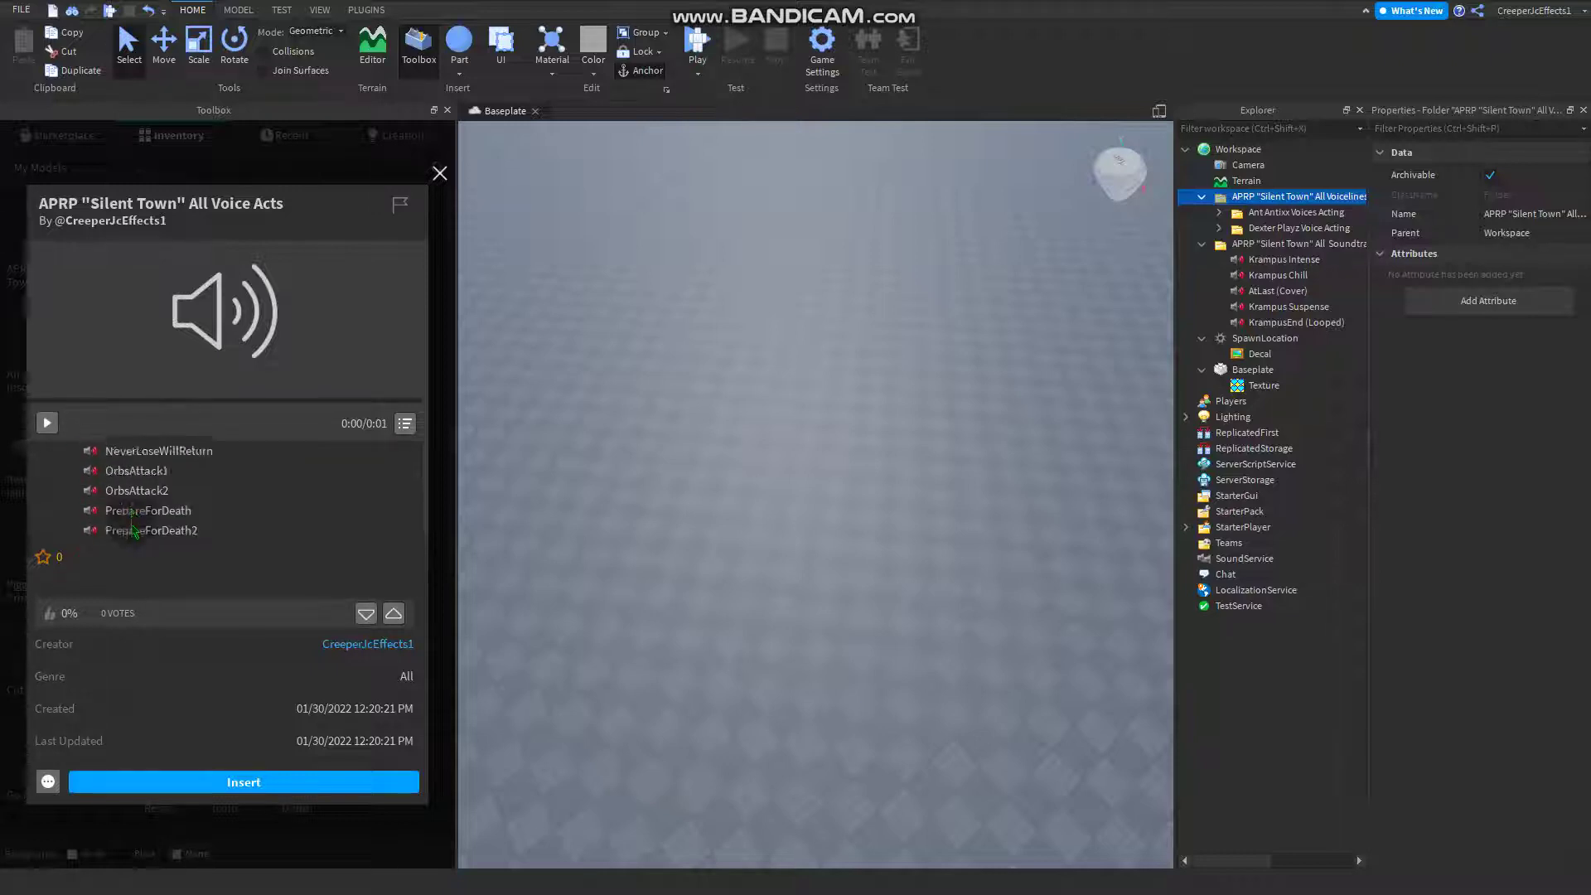
click(133, 509)
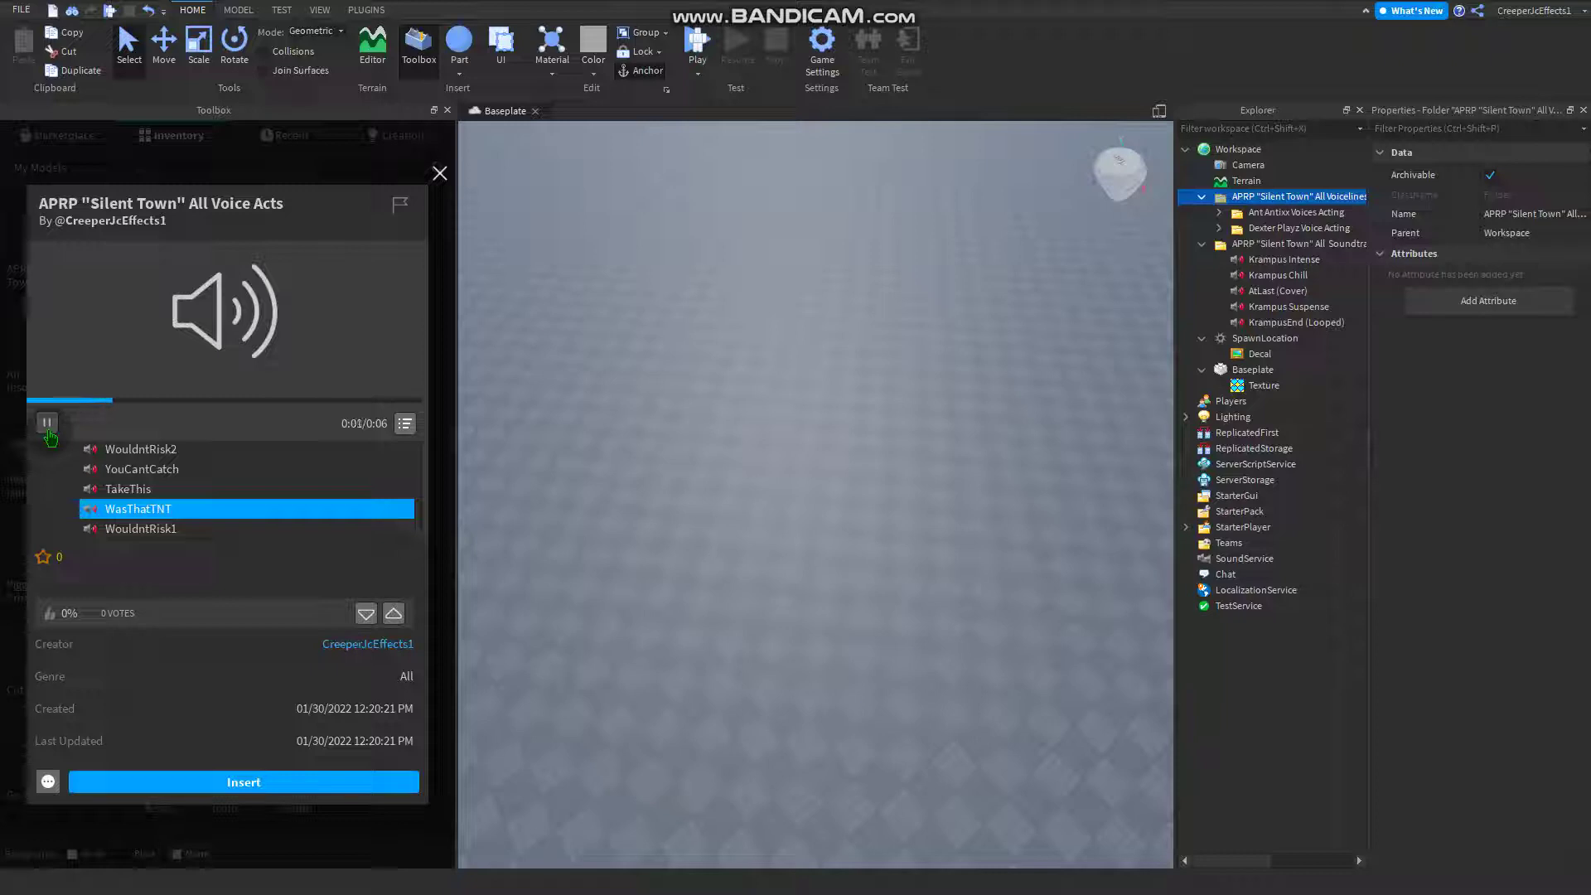
Pause the WasThatTNT voice line, favorite and upvote the model, and check its additional asset options.
click(47, 424)
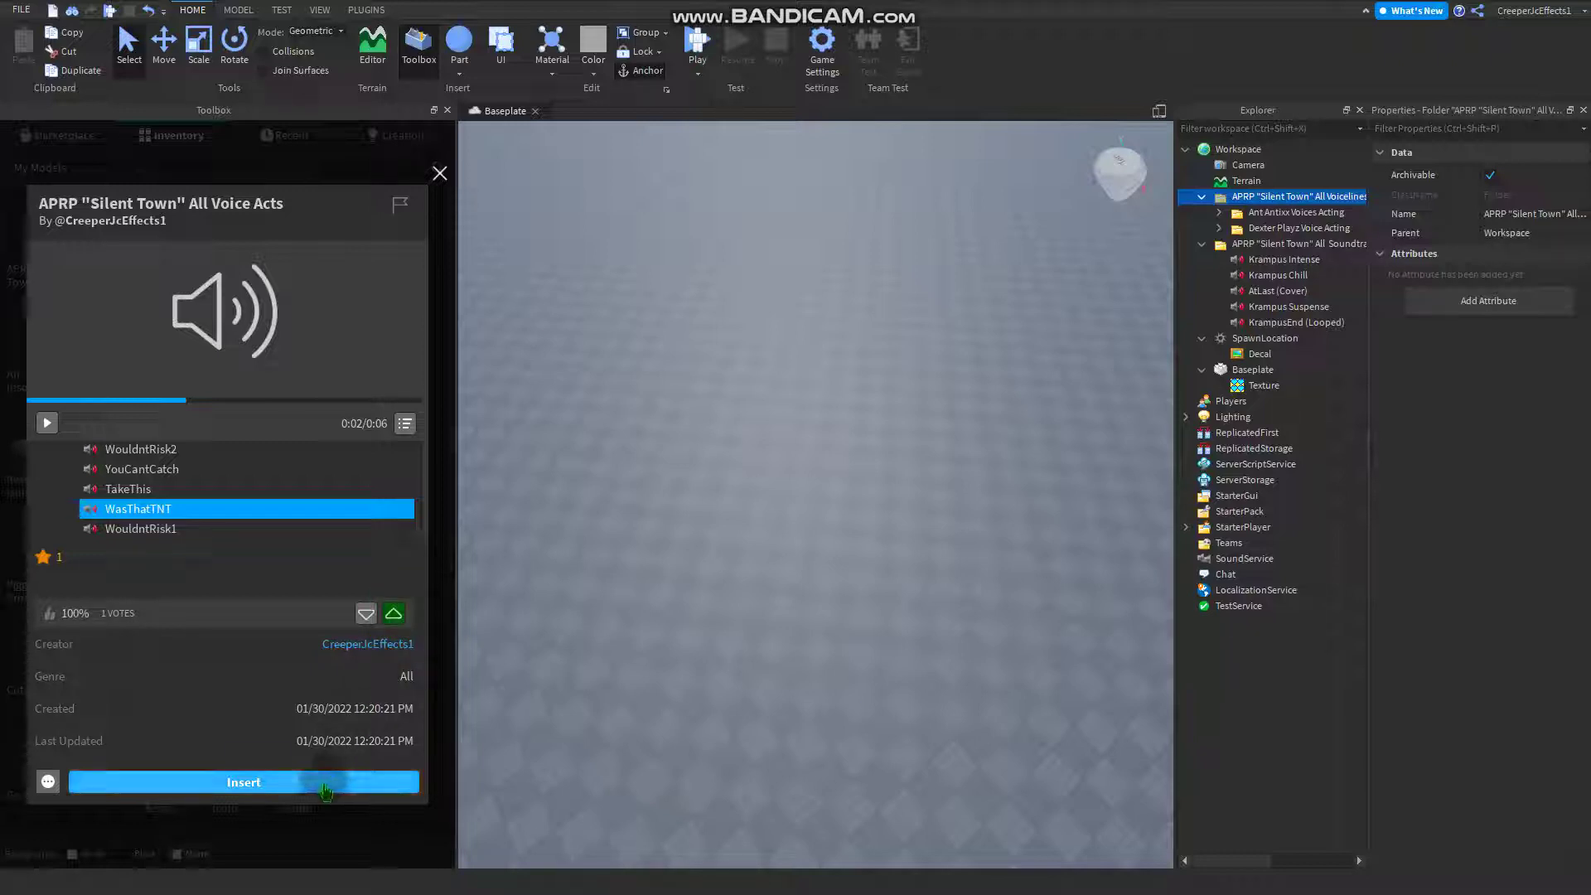
click(48, 787)
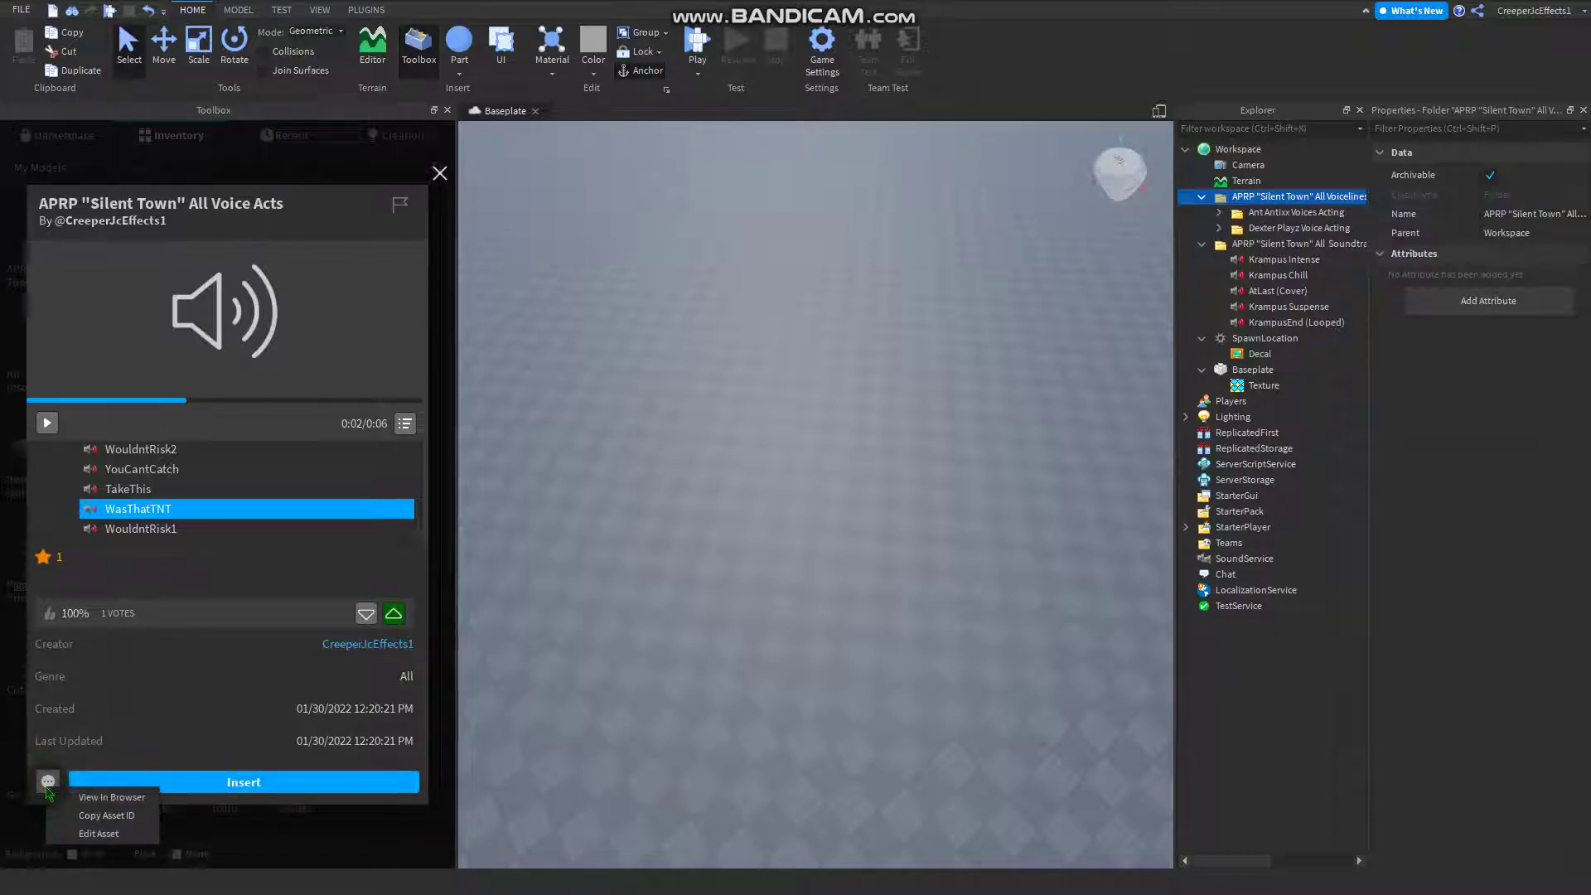
click(522, 697)
Switch to the browser, play Krampus Chill from the favorite audio, and open the APRP "Silent Town" All Voice Acts page from the inventory models.
key(F11)
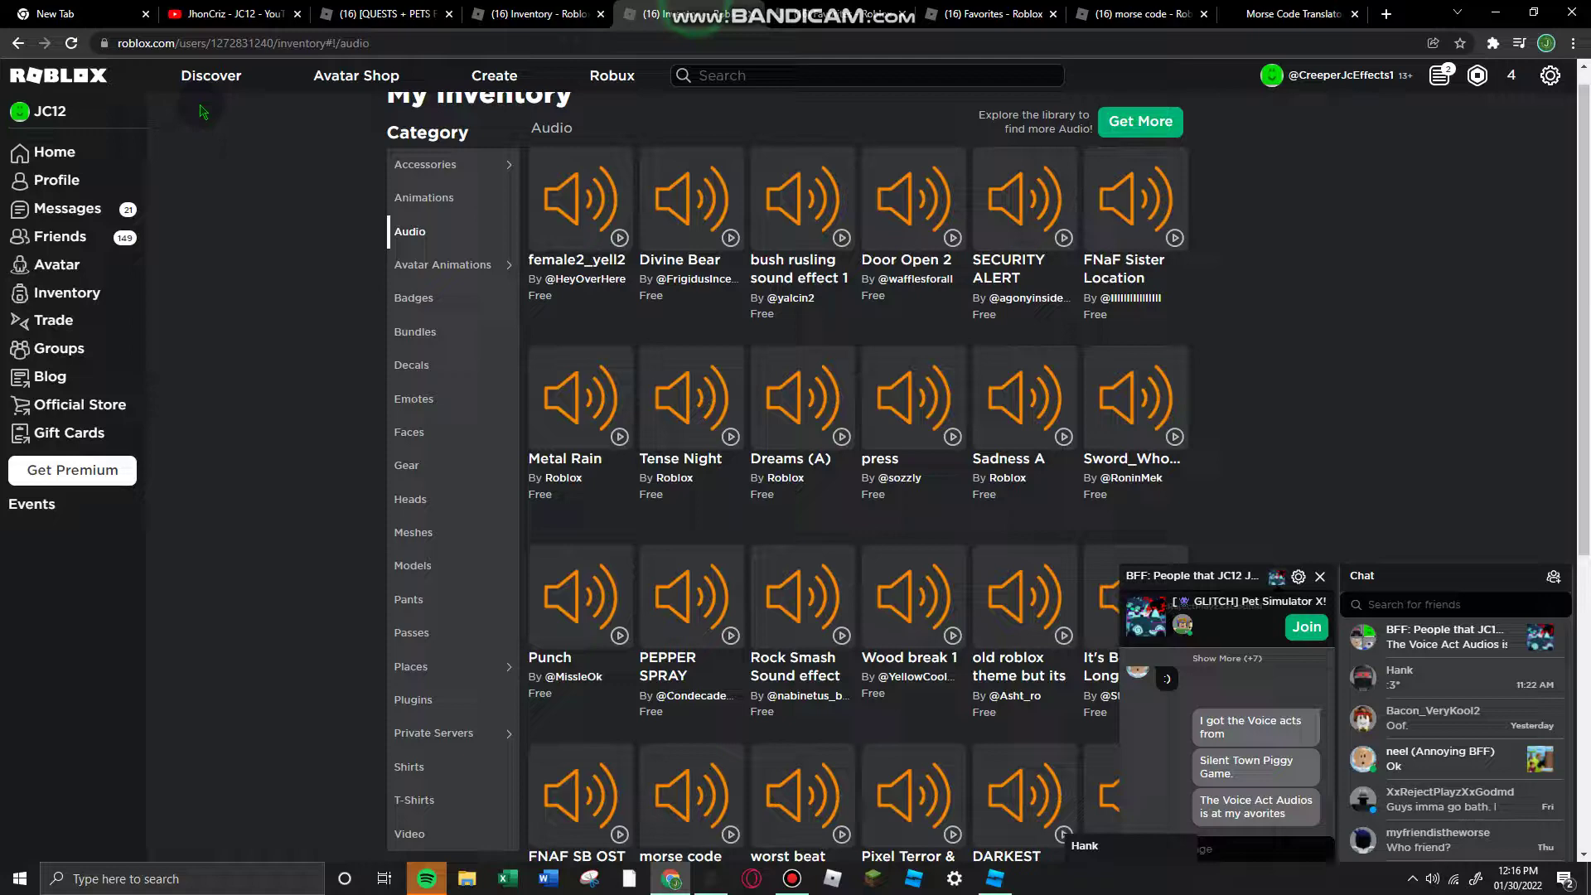
click(663, 14)
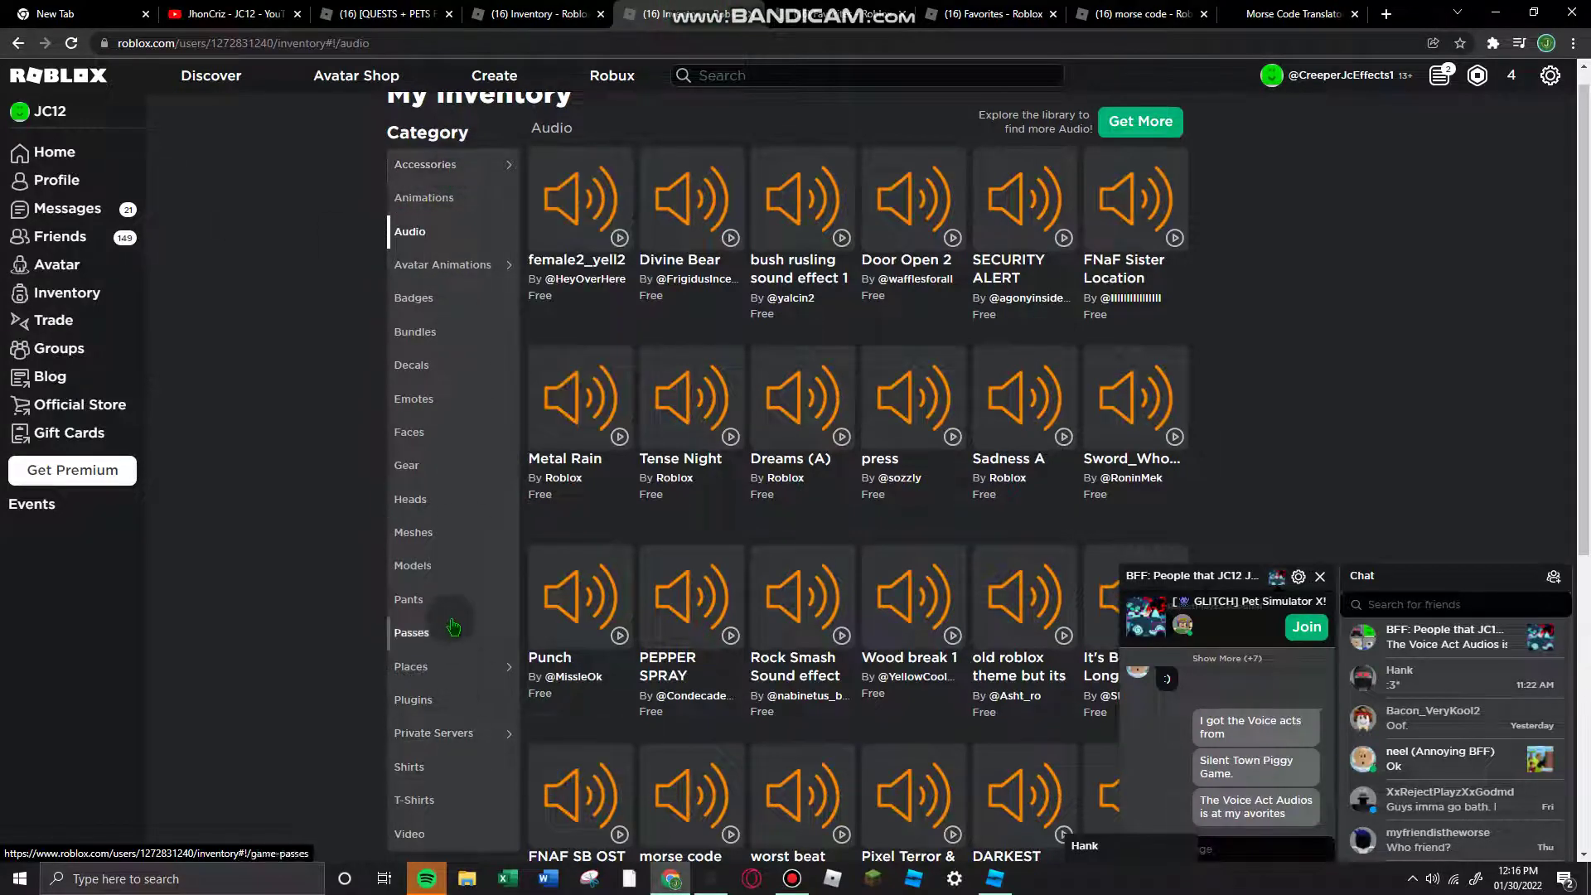
click(450, 567)
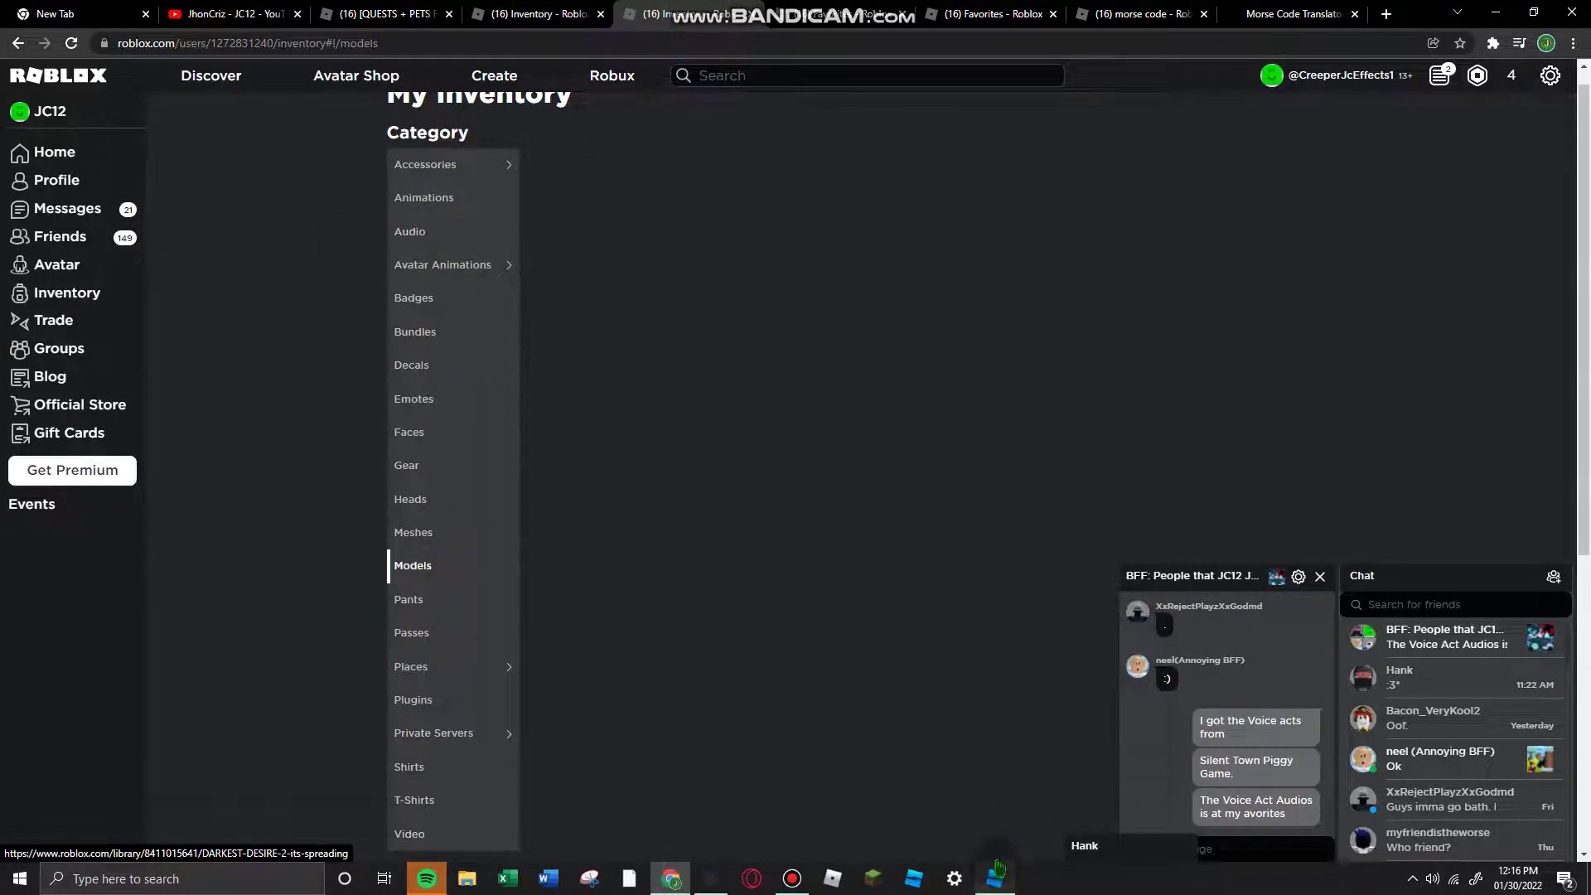
key(ctrl+Tab)
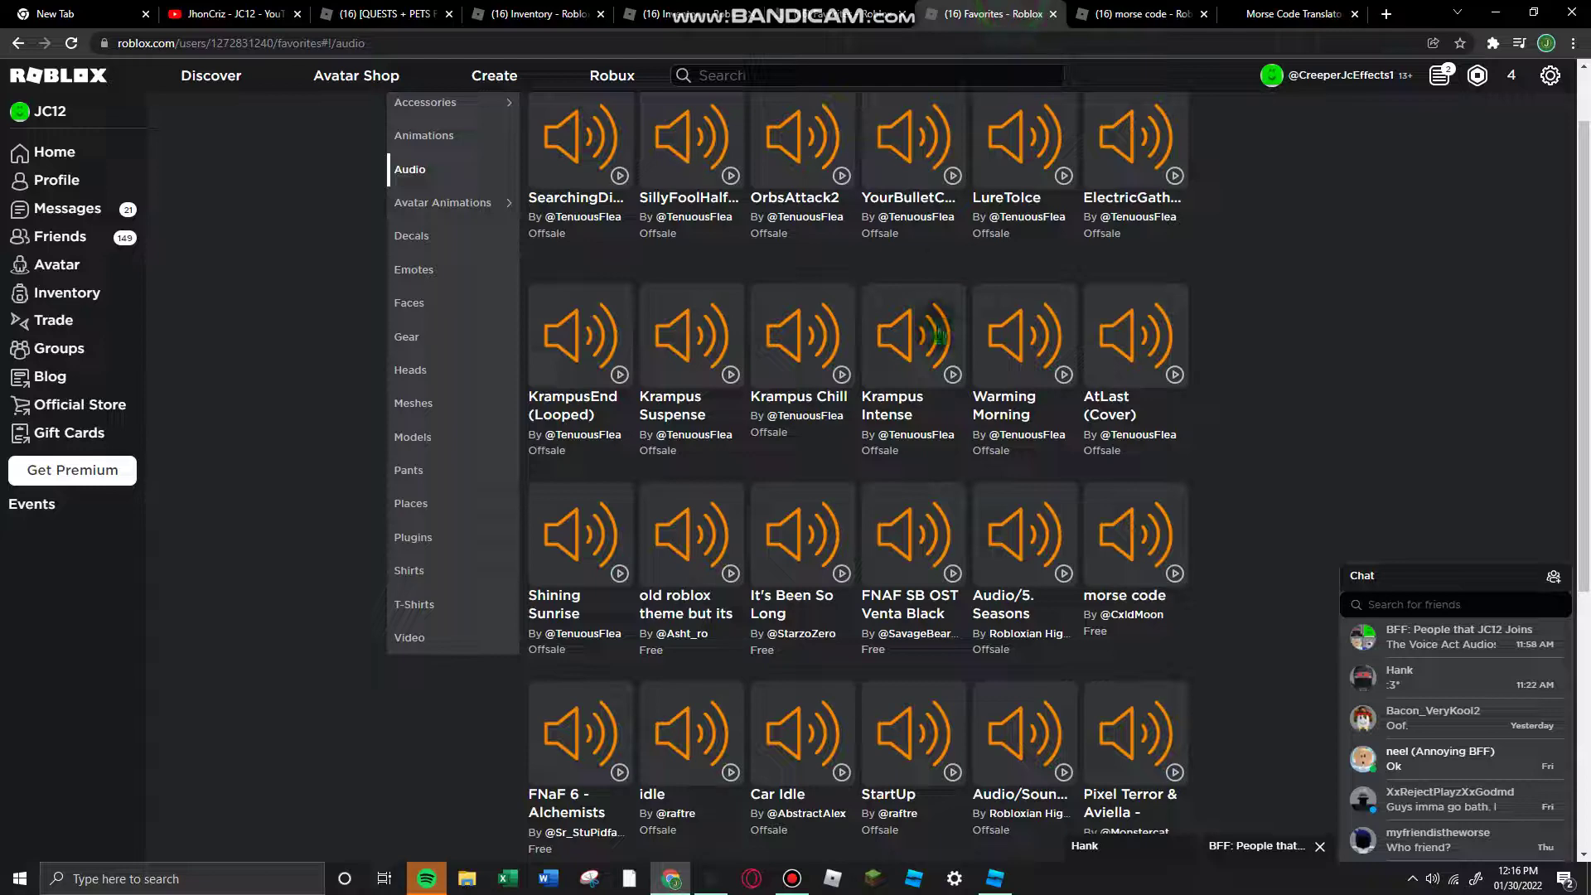
click(843, 375)
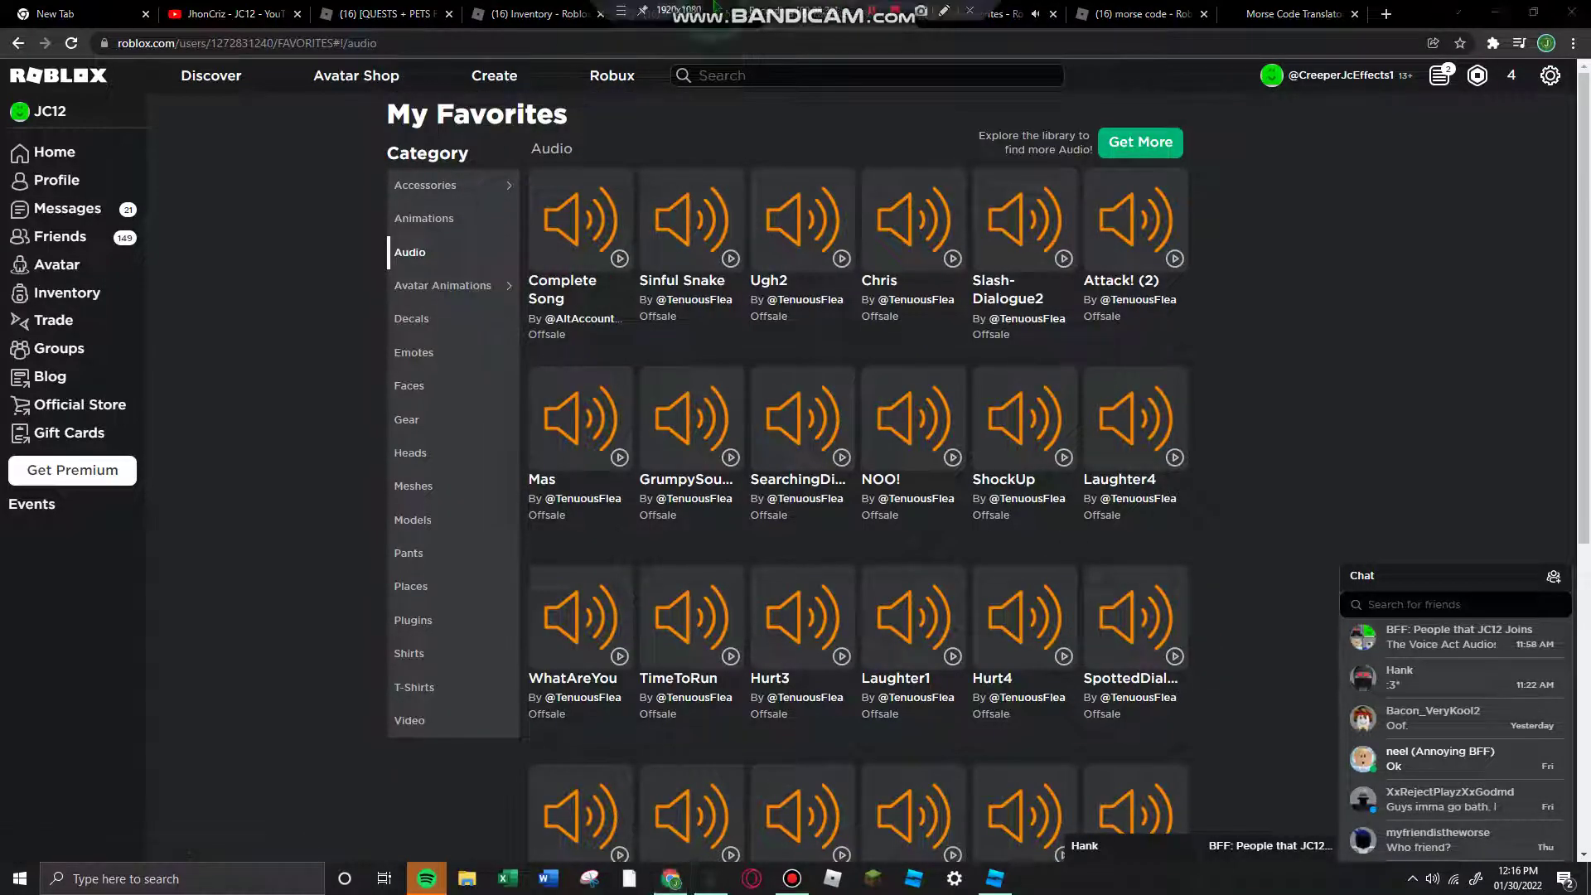
click(713, 11)
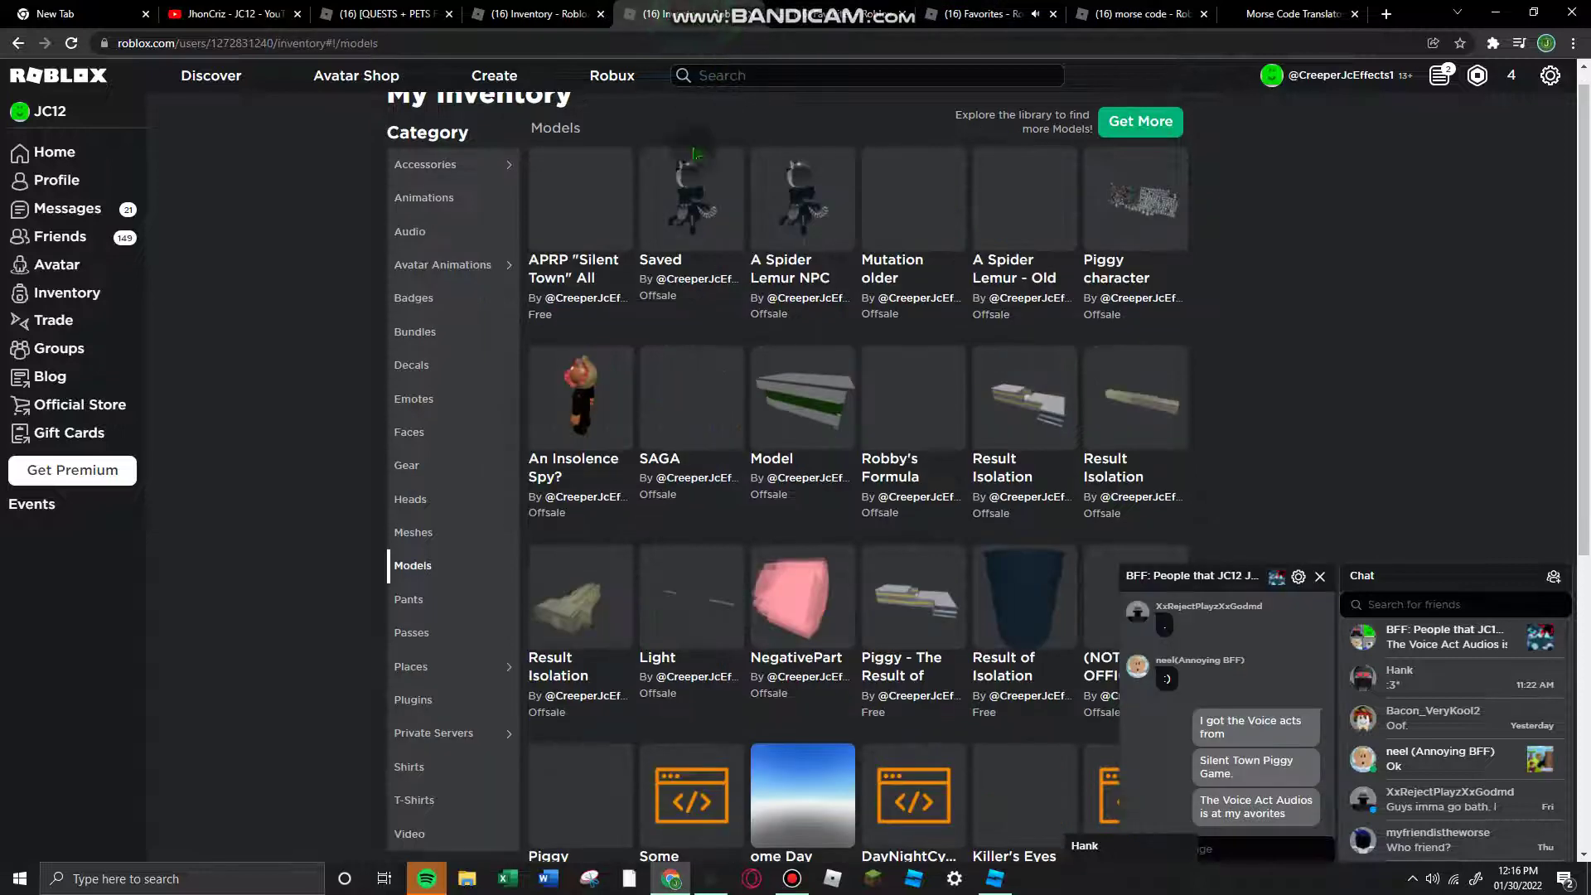
click(580, 269)
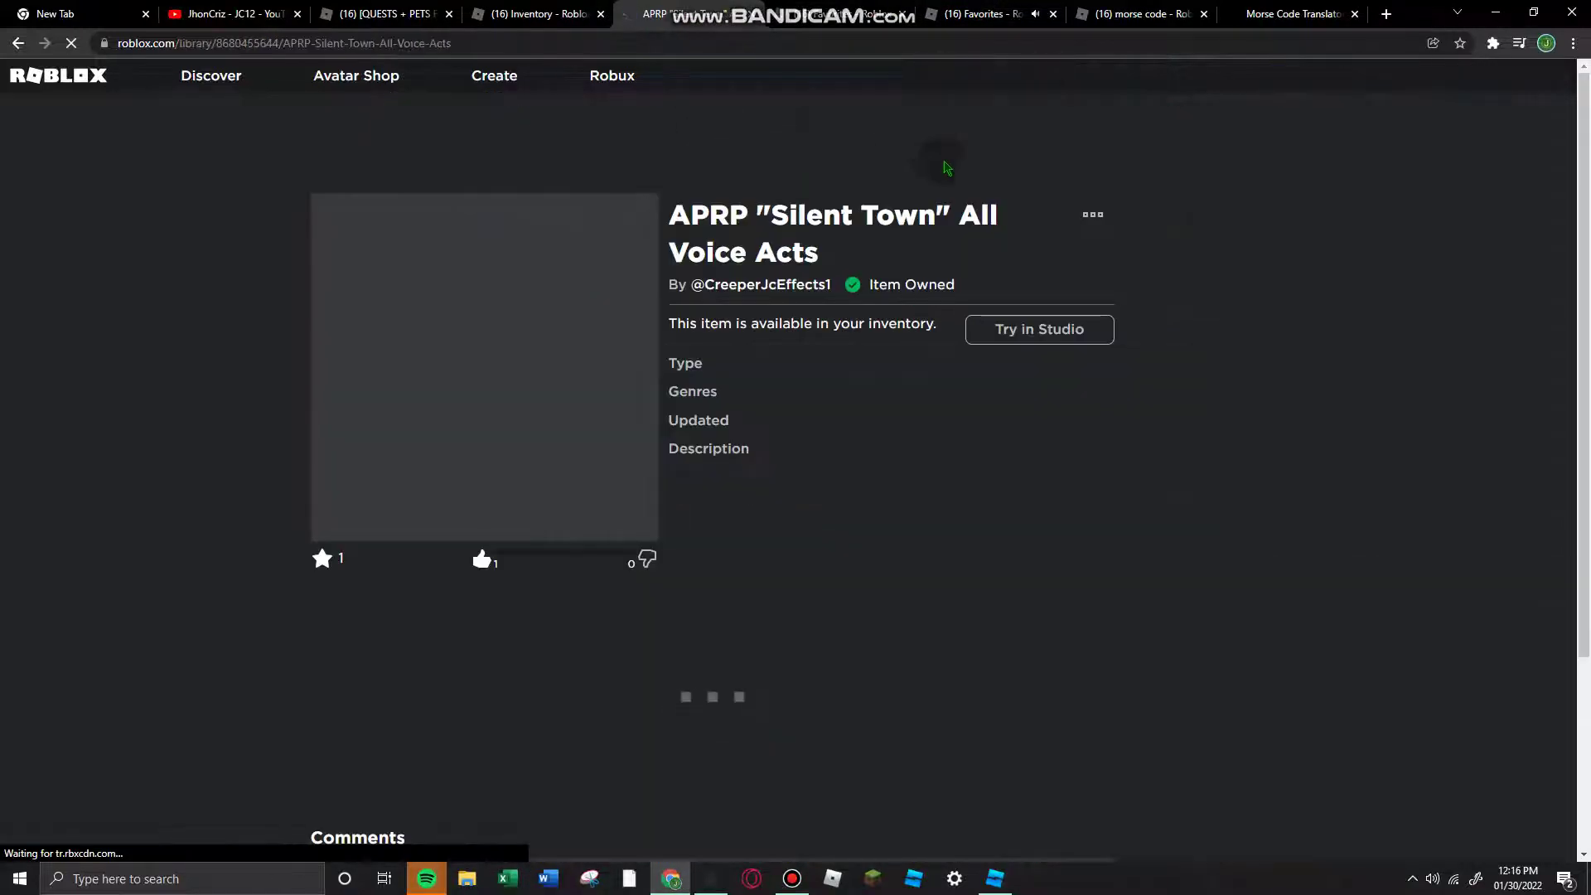
Add the All Voice Acts model to the Roblox profile and open its configuration page.
click(1093, 214)
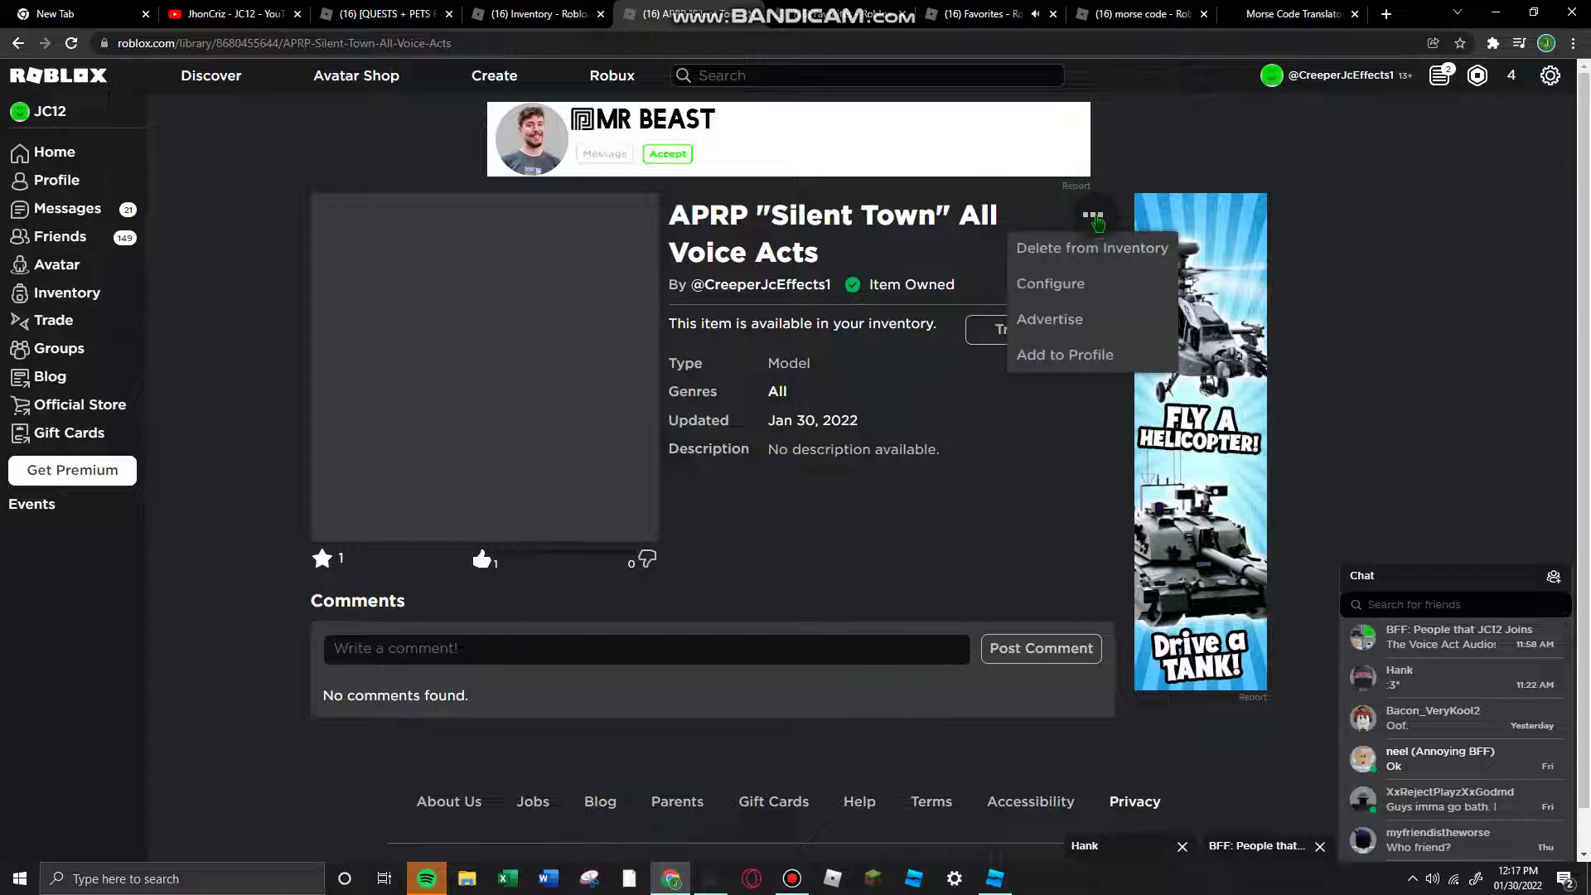
click(1098, 373)
click(1092, 217)
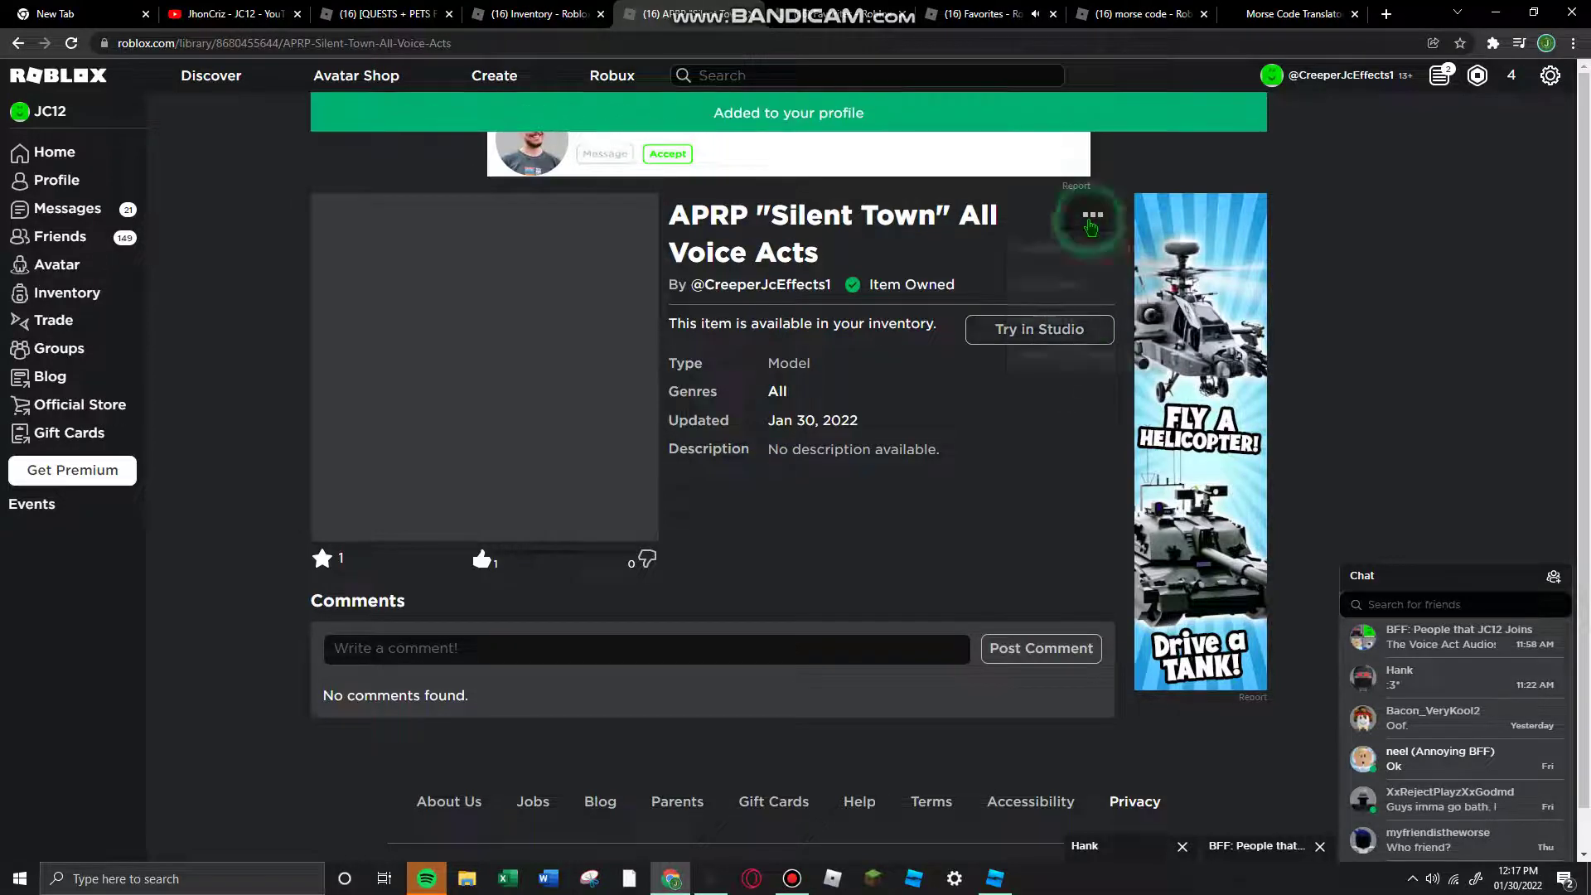
click(1077, 287)
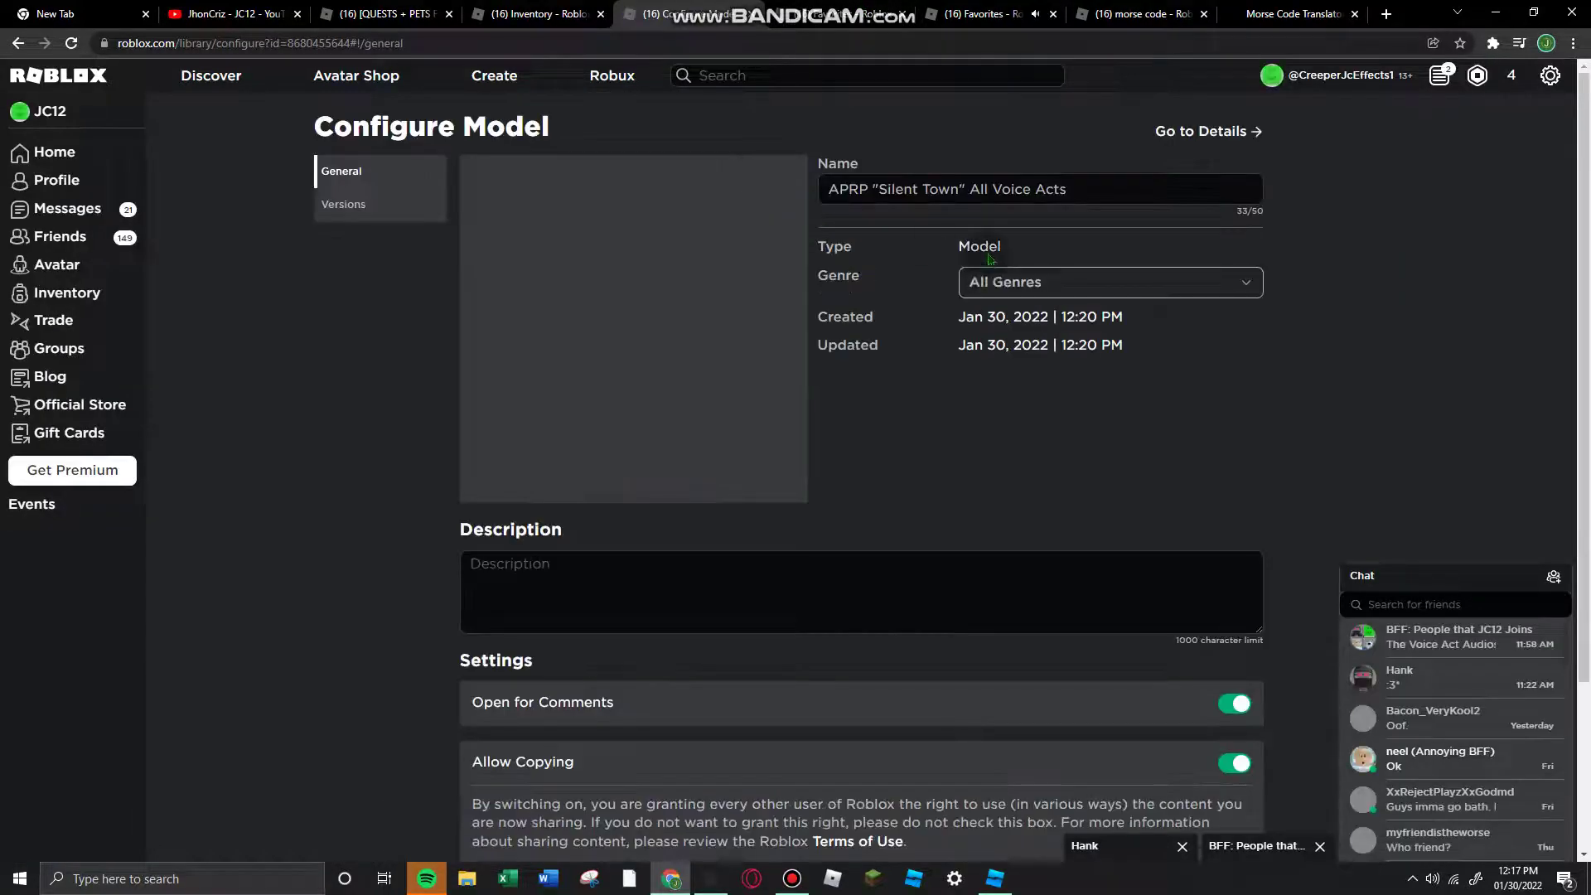
Enter the model description "All Voice Acts from APRP: The Return" followed by a separate "Game Link:" line.
scroll(1012, 437, down, 2)
click(950, 409)
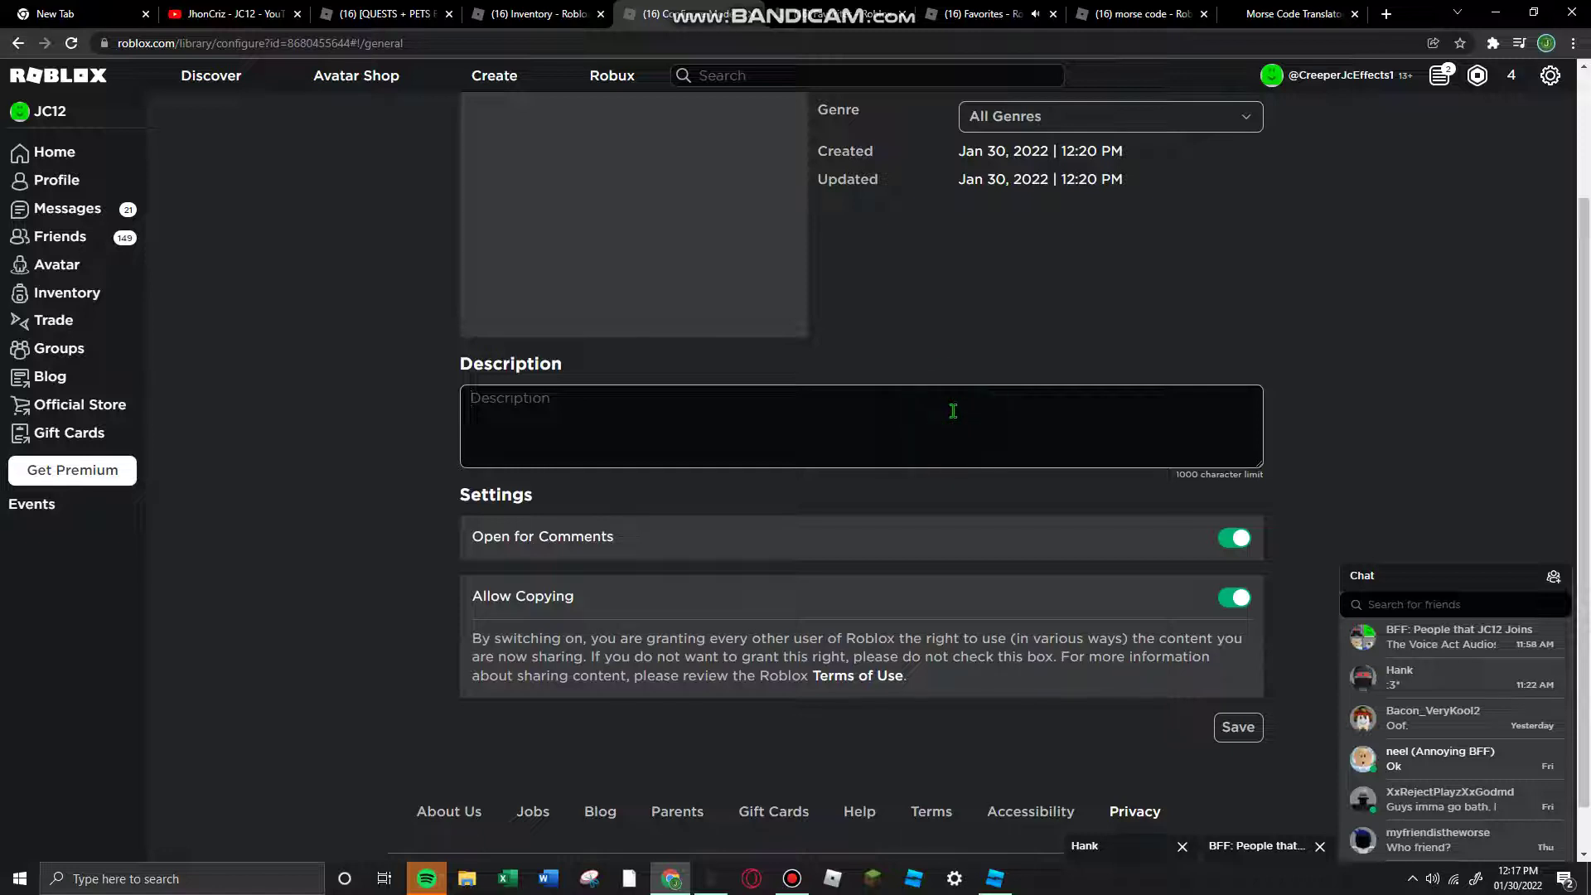
text(A)
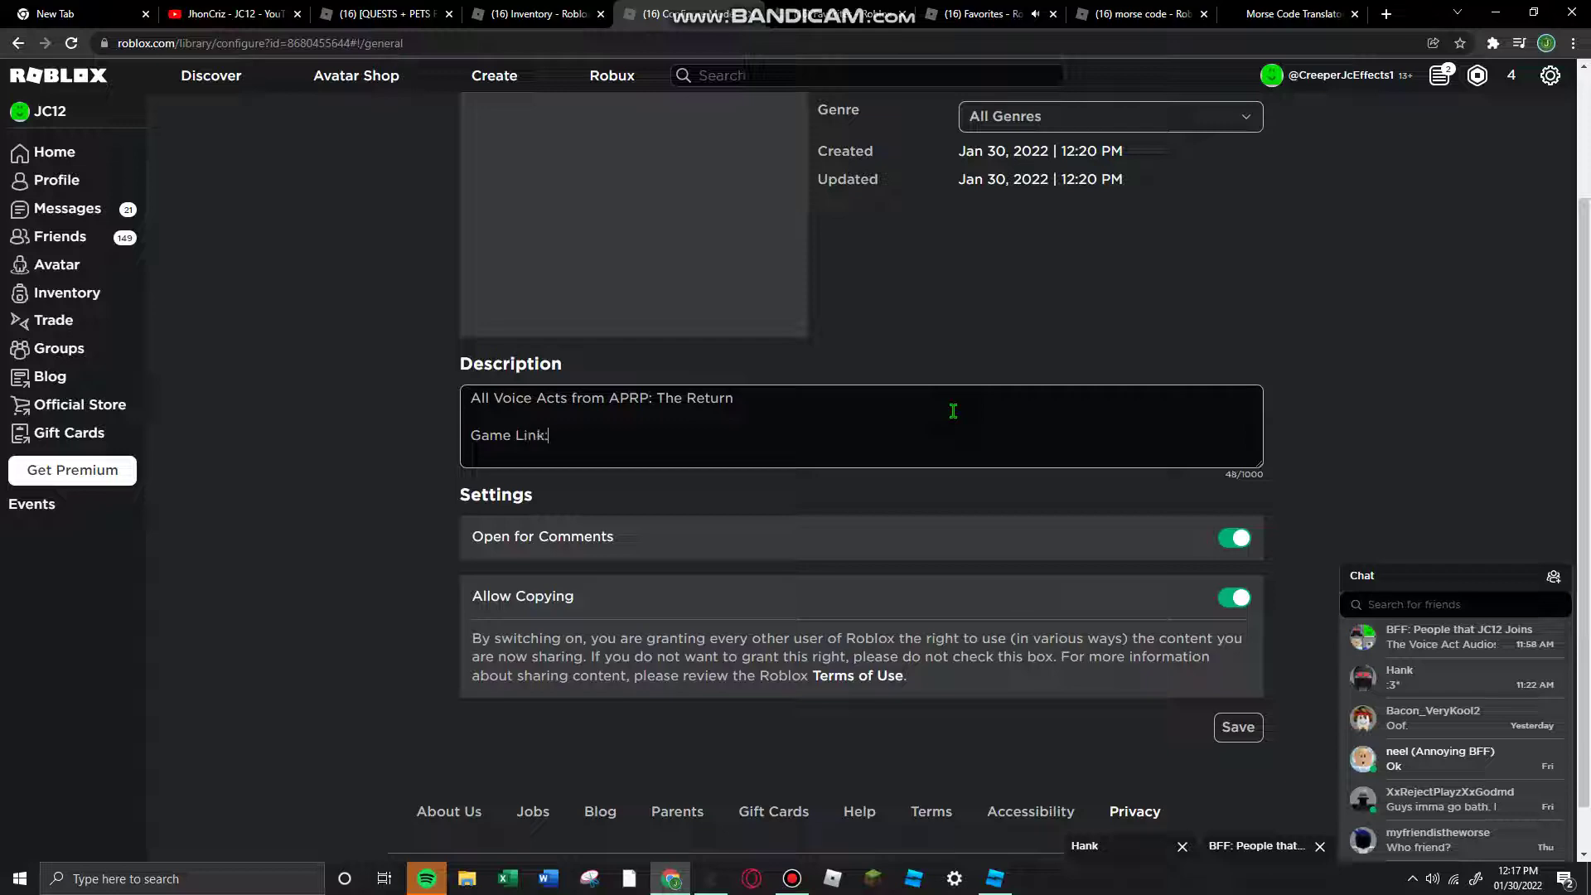
Look through the open browser pages for the game and open the Roblox home page in its own tab.
click(385, 14)
click(537, 14)
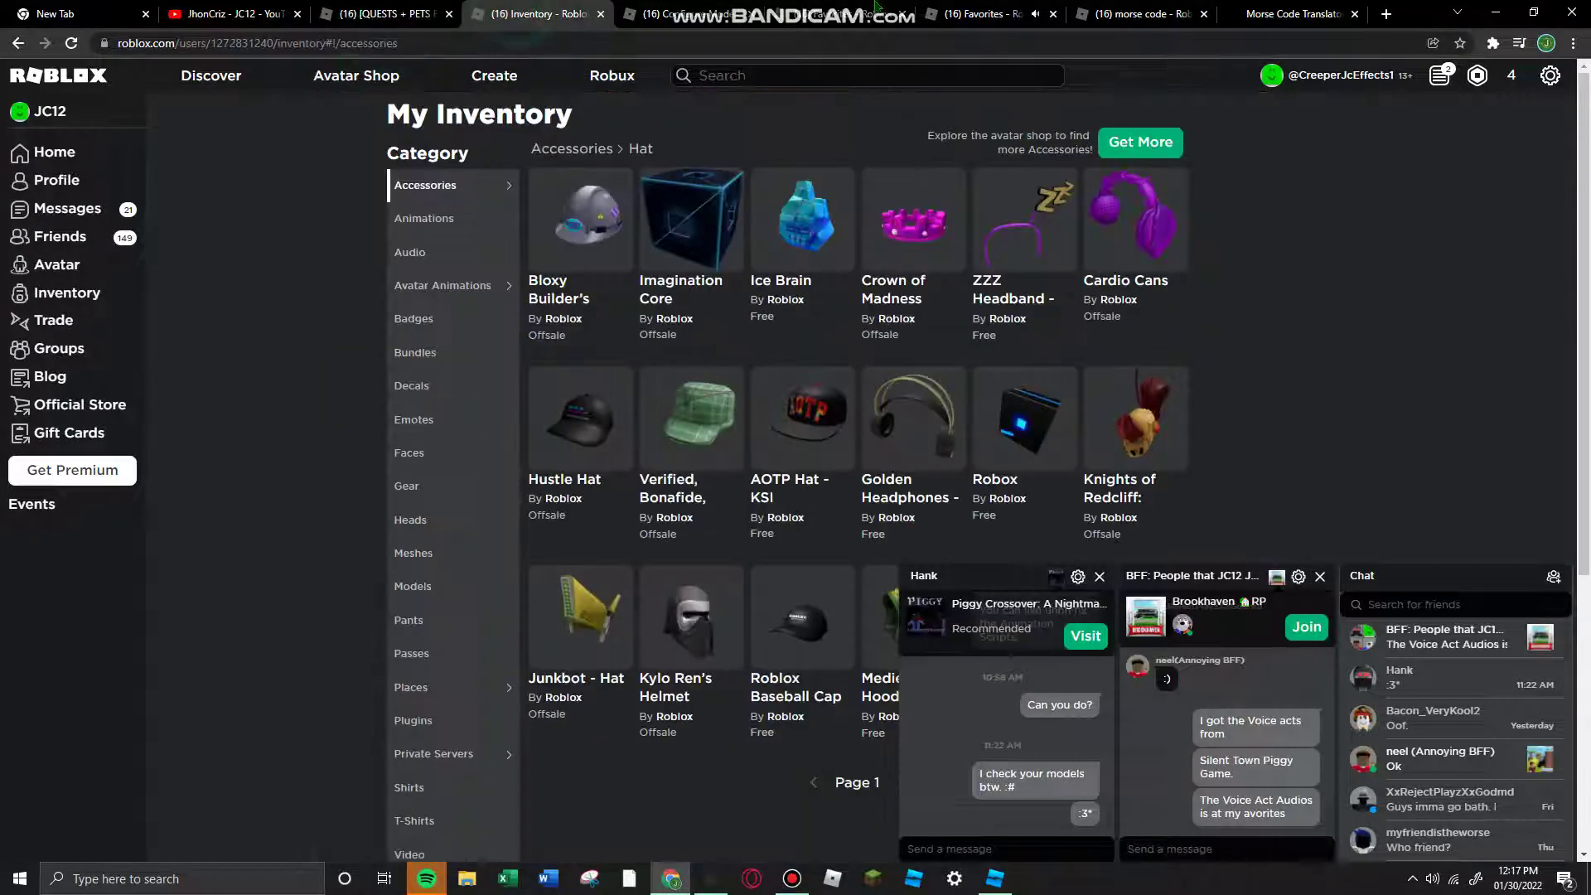
click(978, 14)
click(1223, 12)
click(1143, 14)
click(83, 14)
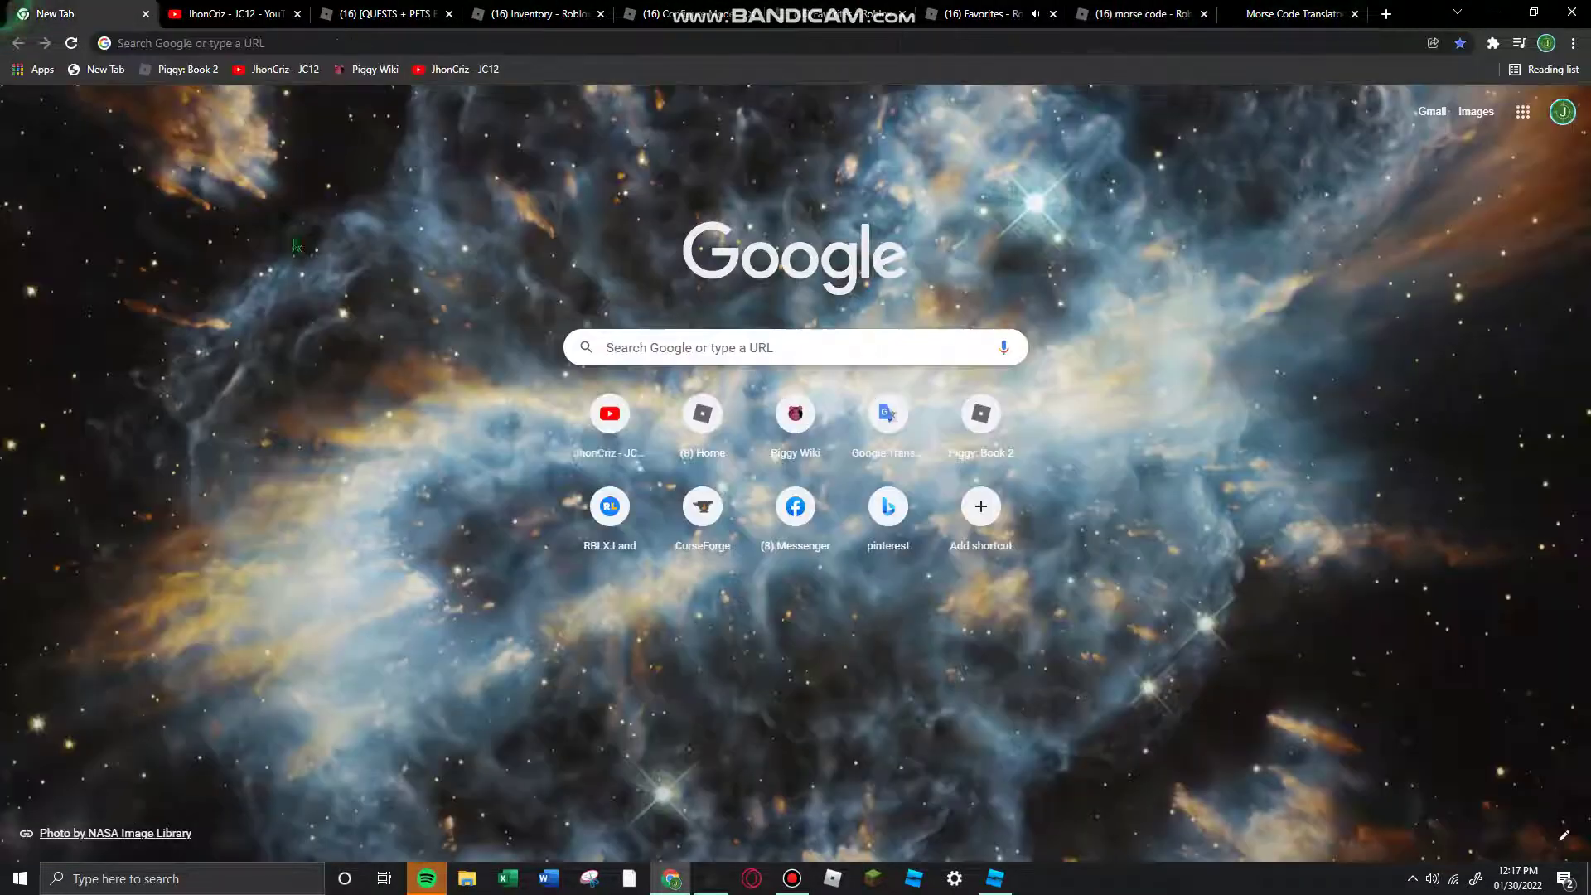
drag(702, 415, 512, 15)
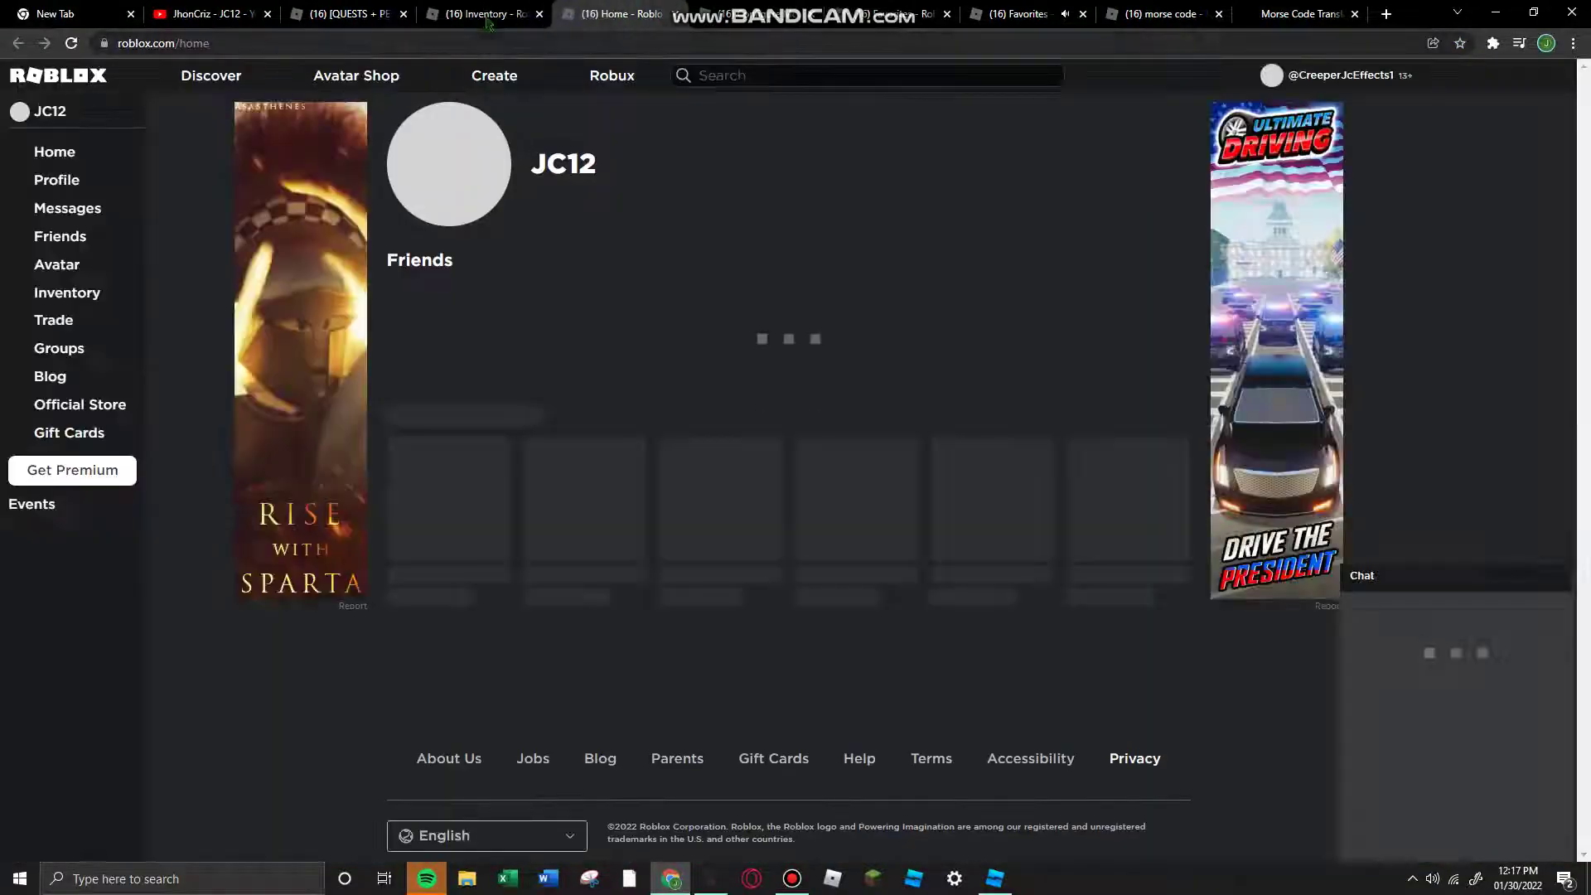
Move the Roblox home tab forward, close the unneeded game, inventory and morse code tabs, and return to the home page.
drag(613, 14, 403, 18)
click(423, 14)
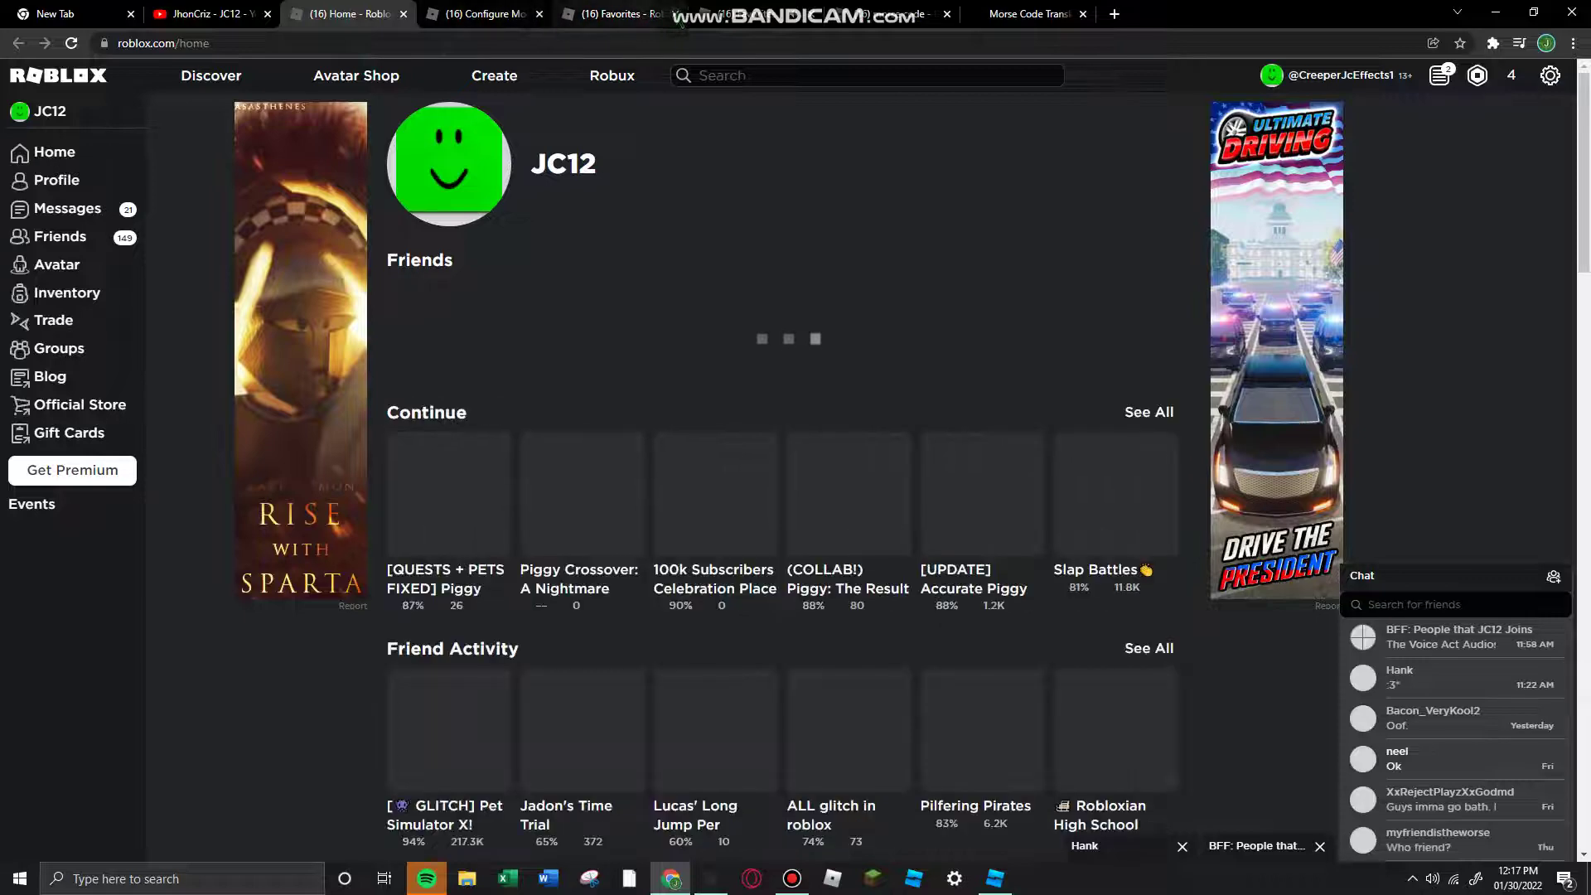
click(812, 14)
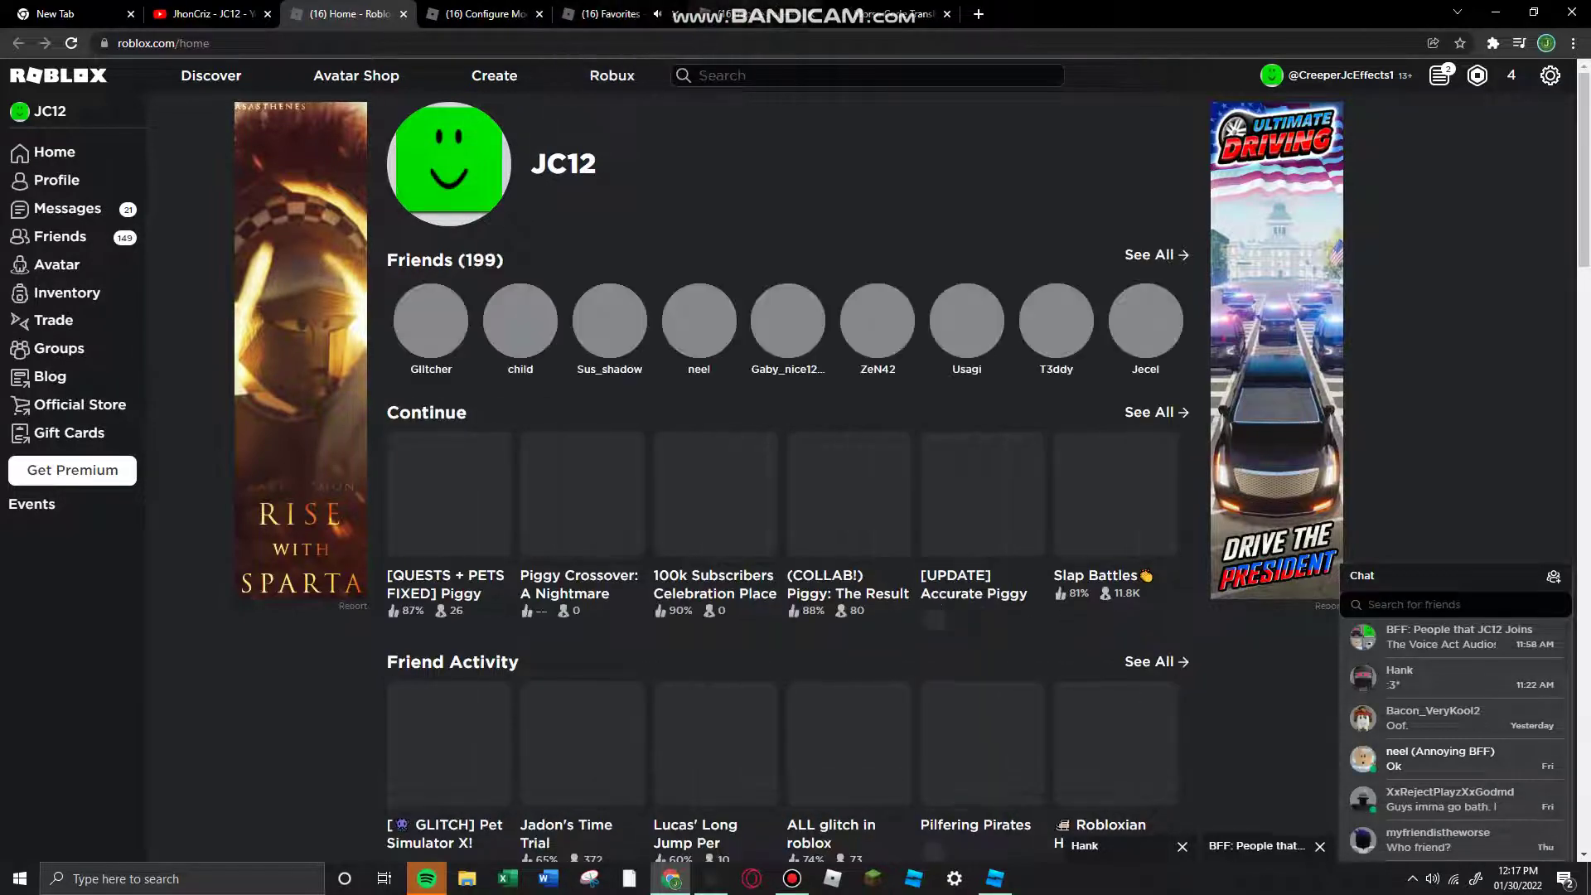
click(811, 14)
click(481, 14)
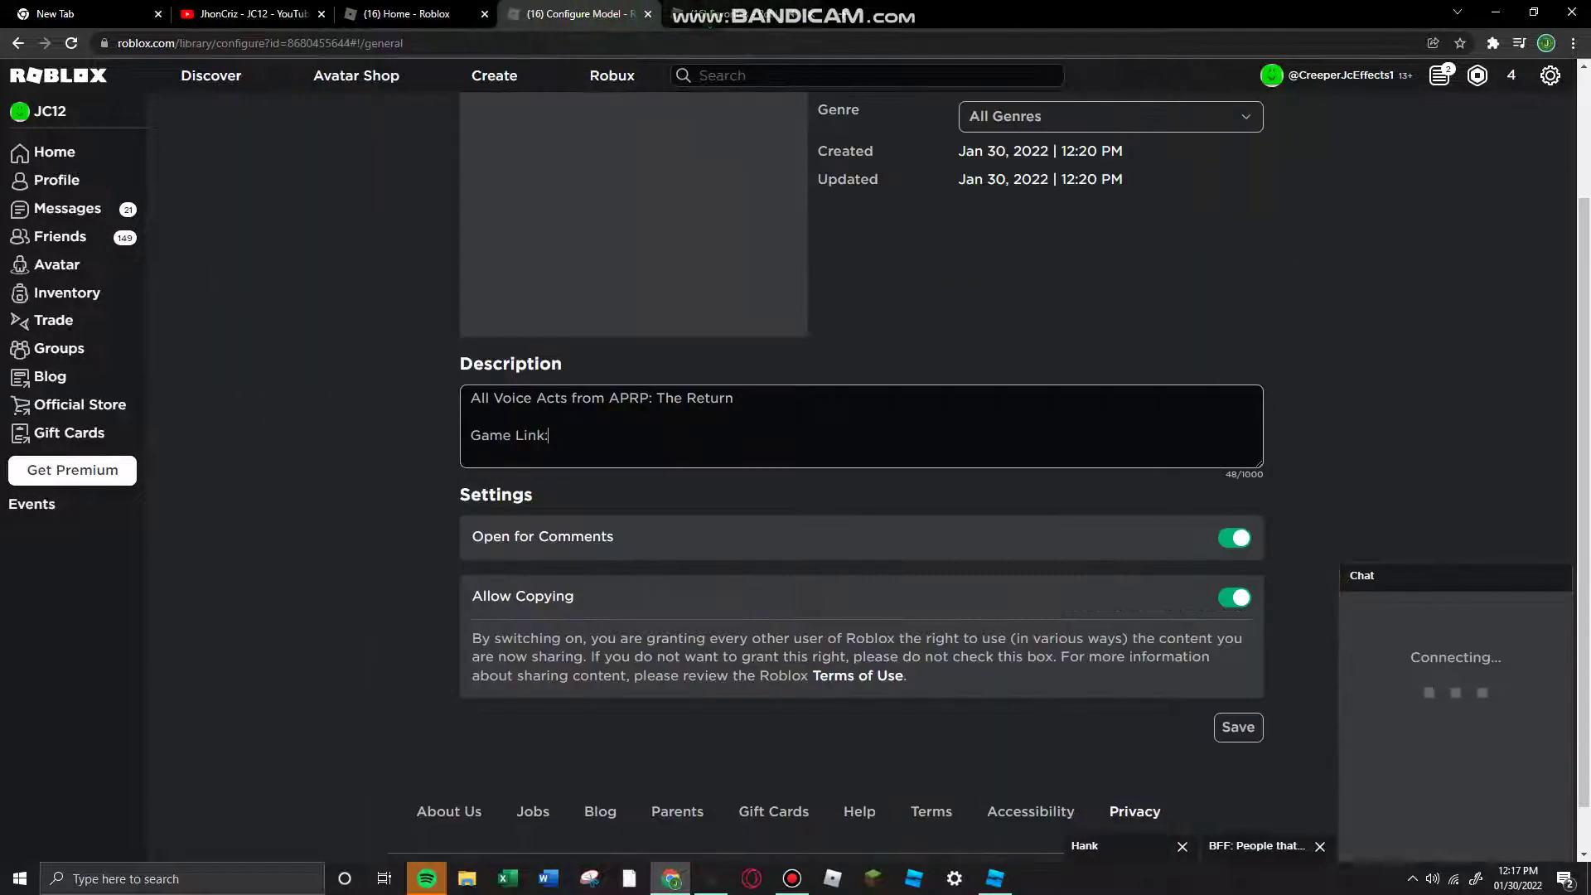
click(617, 14)
click(618, 14)
click(414, 14)
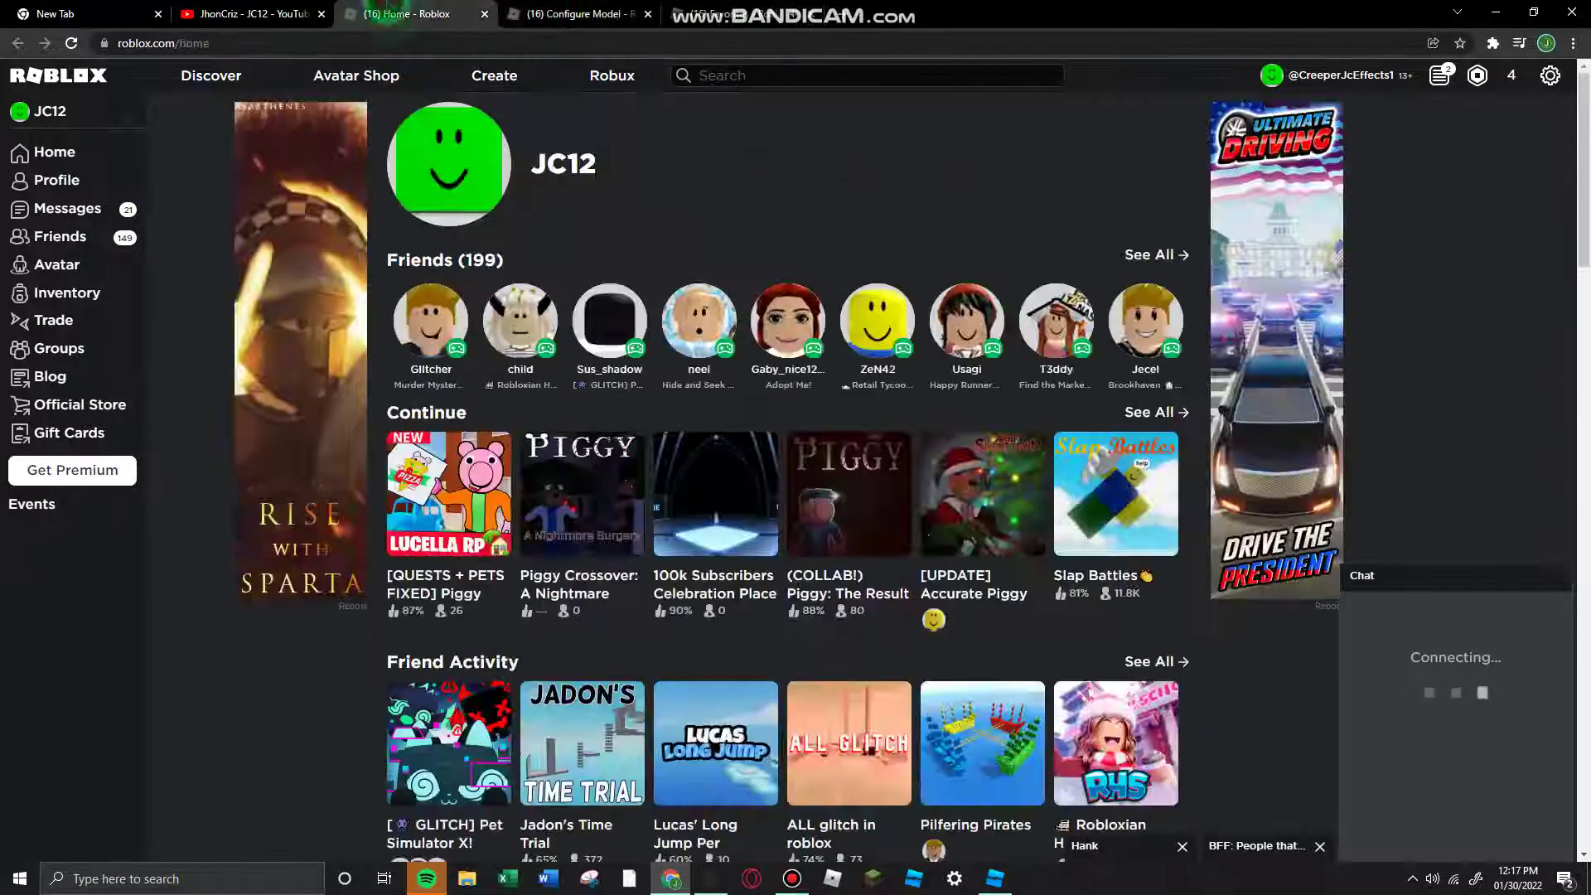
Open the Accurate Piggy RP: The Return game page and paste its URL after "Game Link:" in the model description.
click(980, 522)
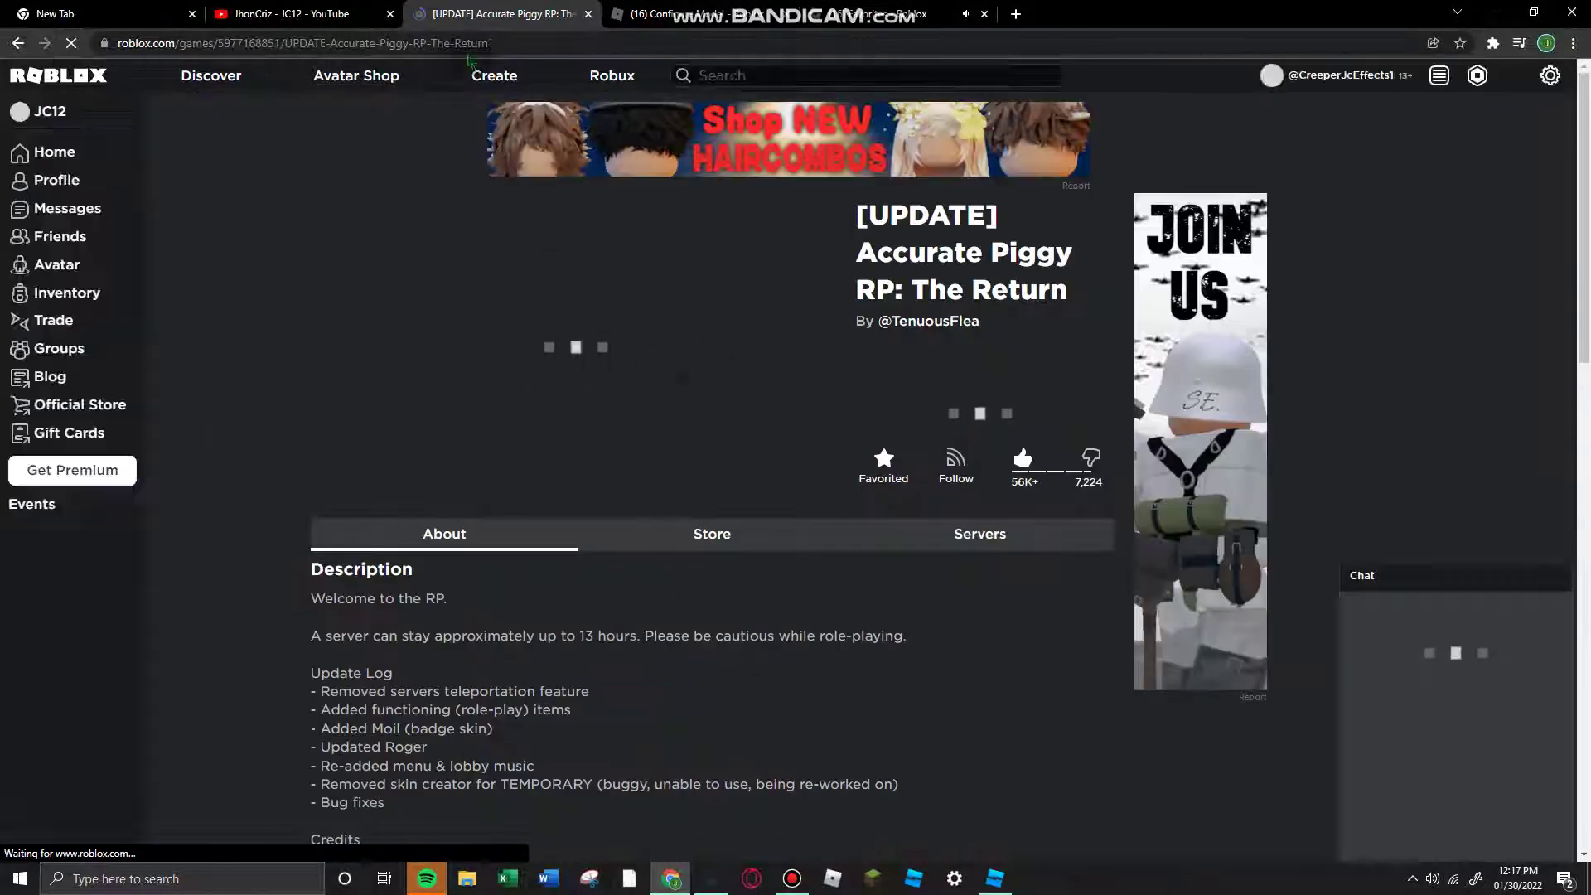
click(703, 14)
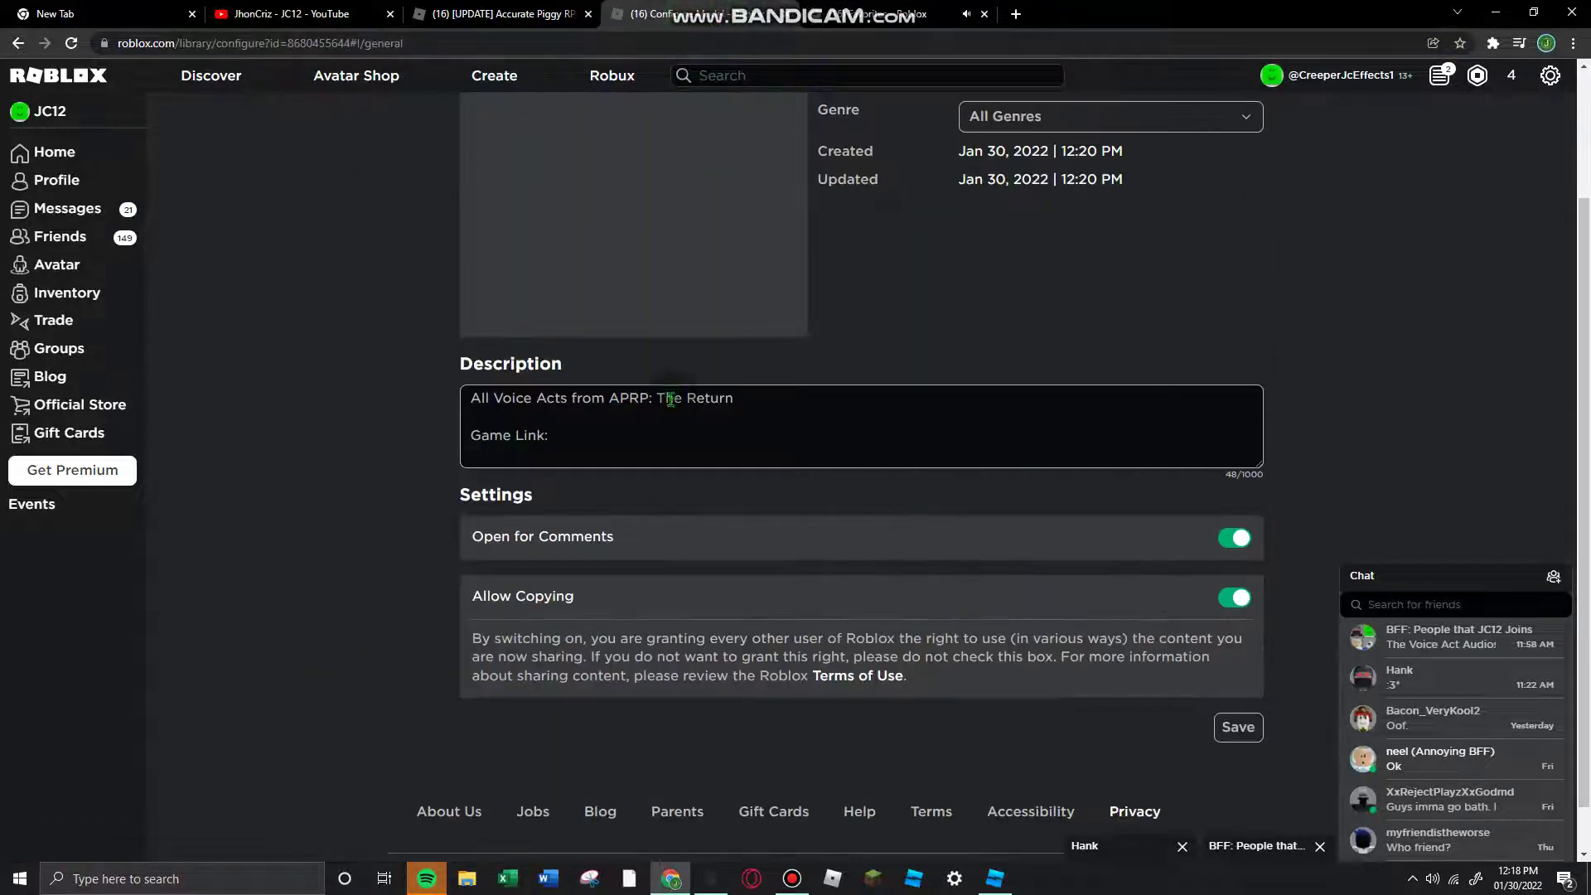
key(ctrl+v)
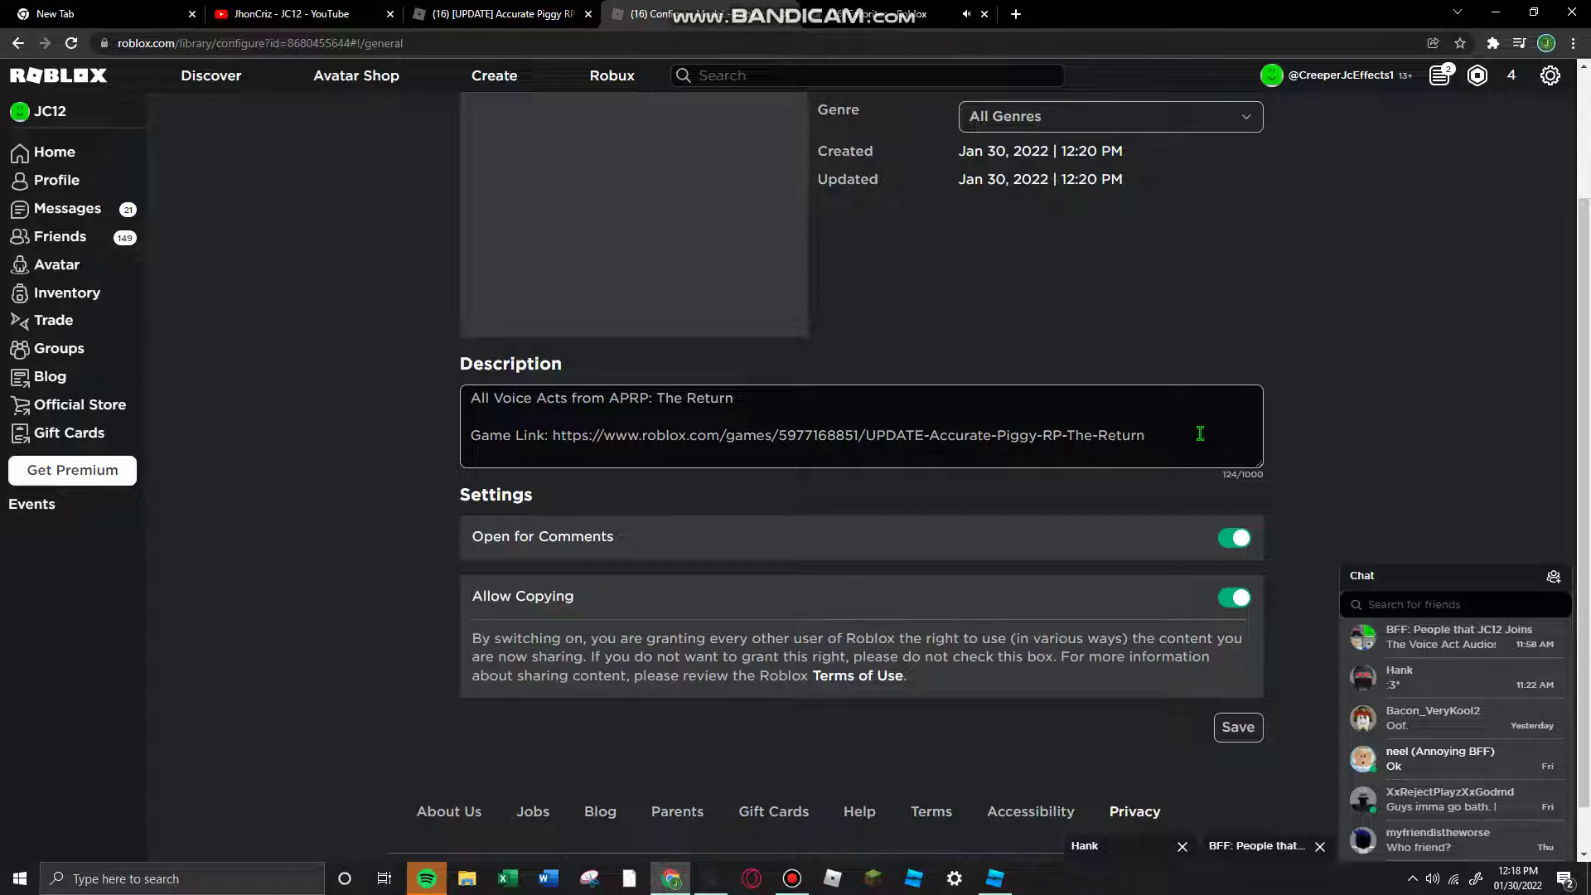
Check the favorite audio and add the description line "This is D3XT3R_Playz / Dexter Playz and Ant_" below the game link.
key(Return)
click(895, 14)
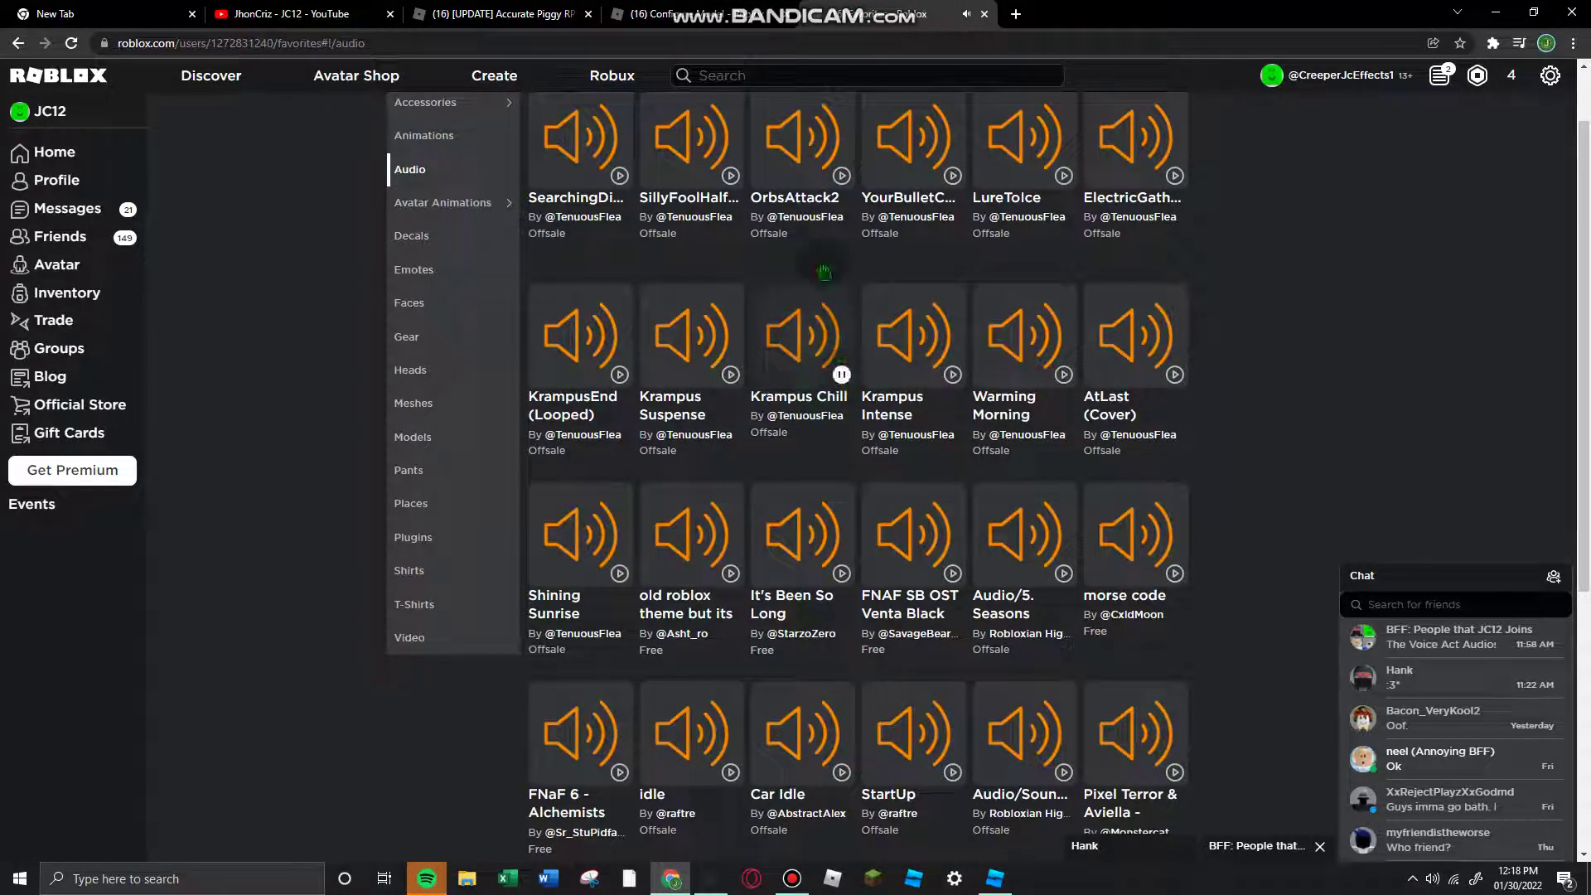
key(ctrl+shift+Tab)
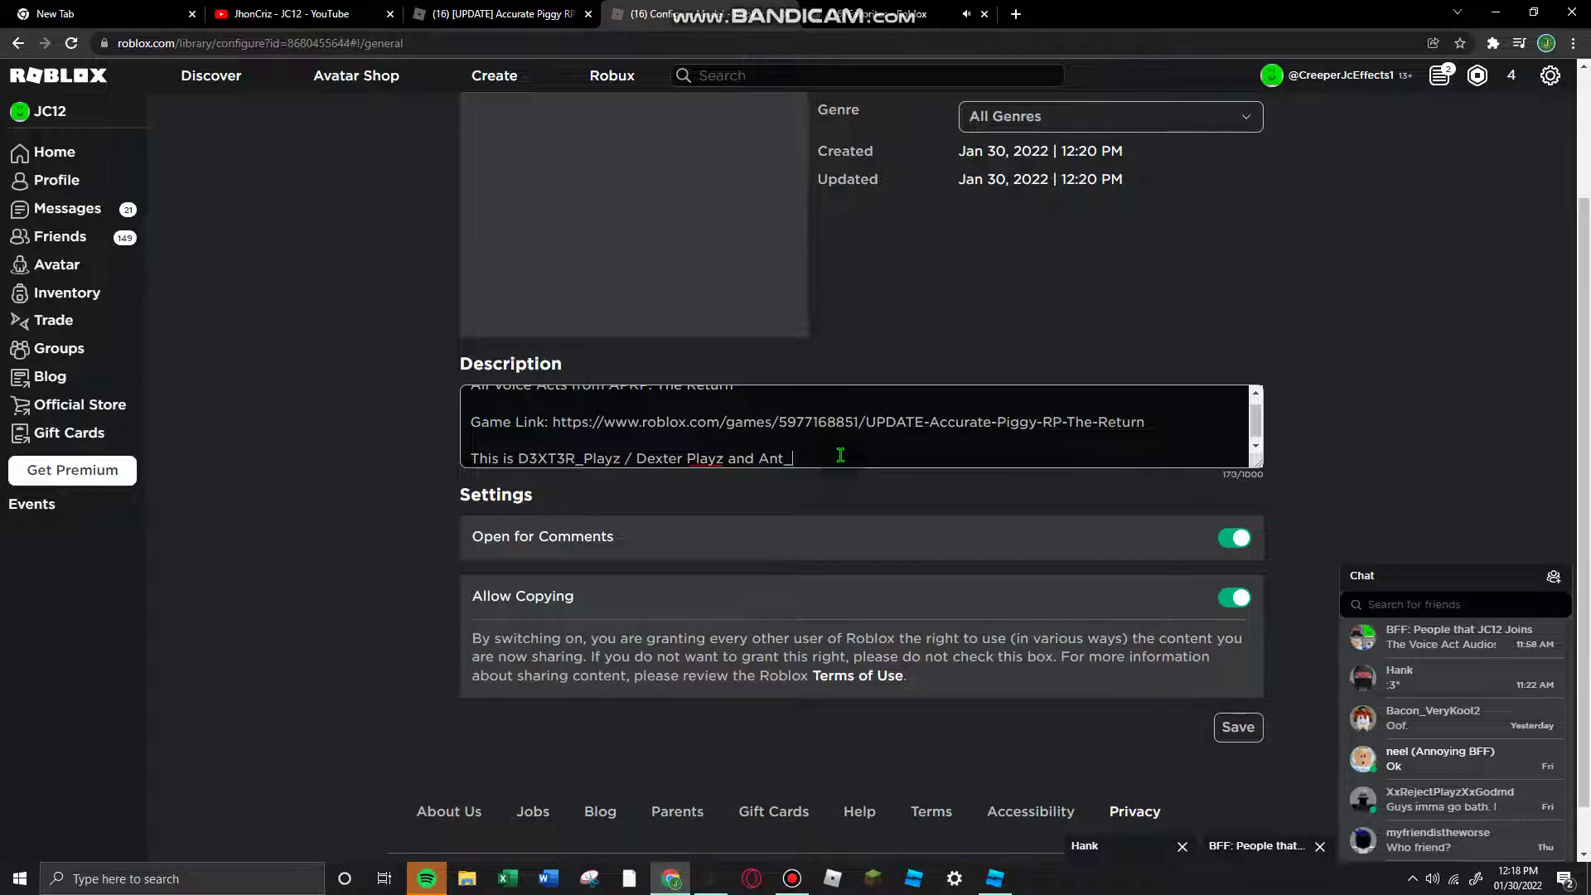
Search Google for Ant Antixx in a new tab and look through the results for the Roblox username.
click(1015, 14)
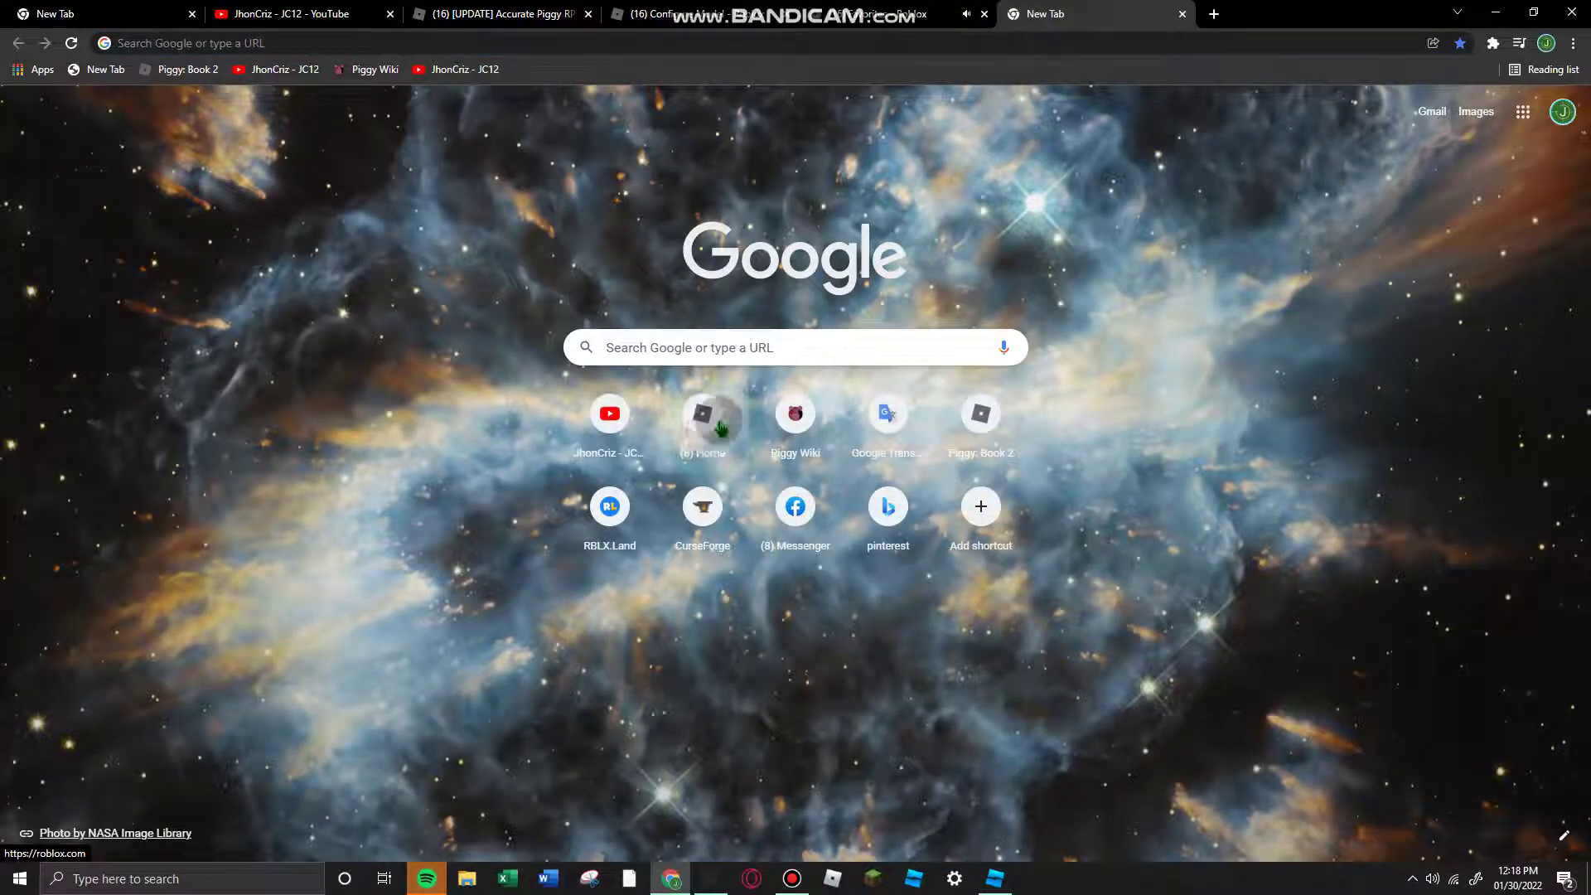
click(746, 354)
text(Ant A)
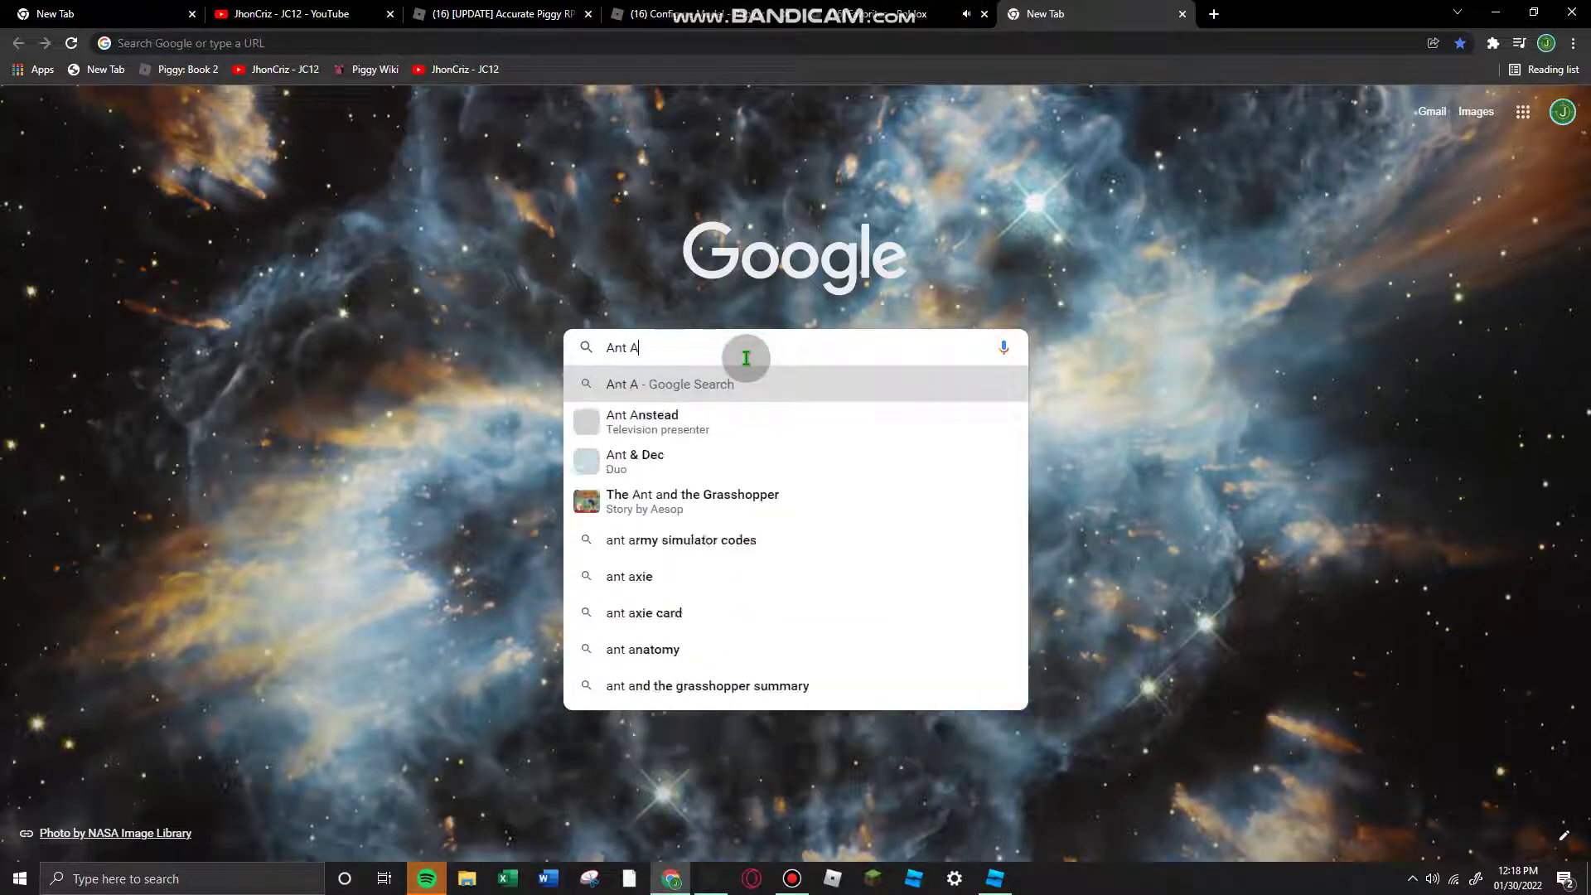
text(ntixx)
key(Return)
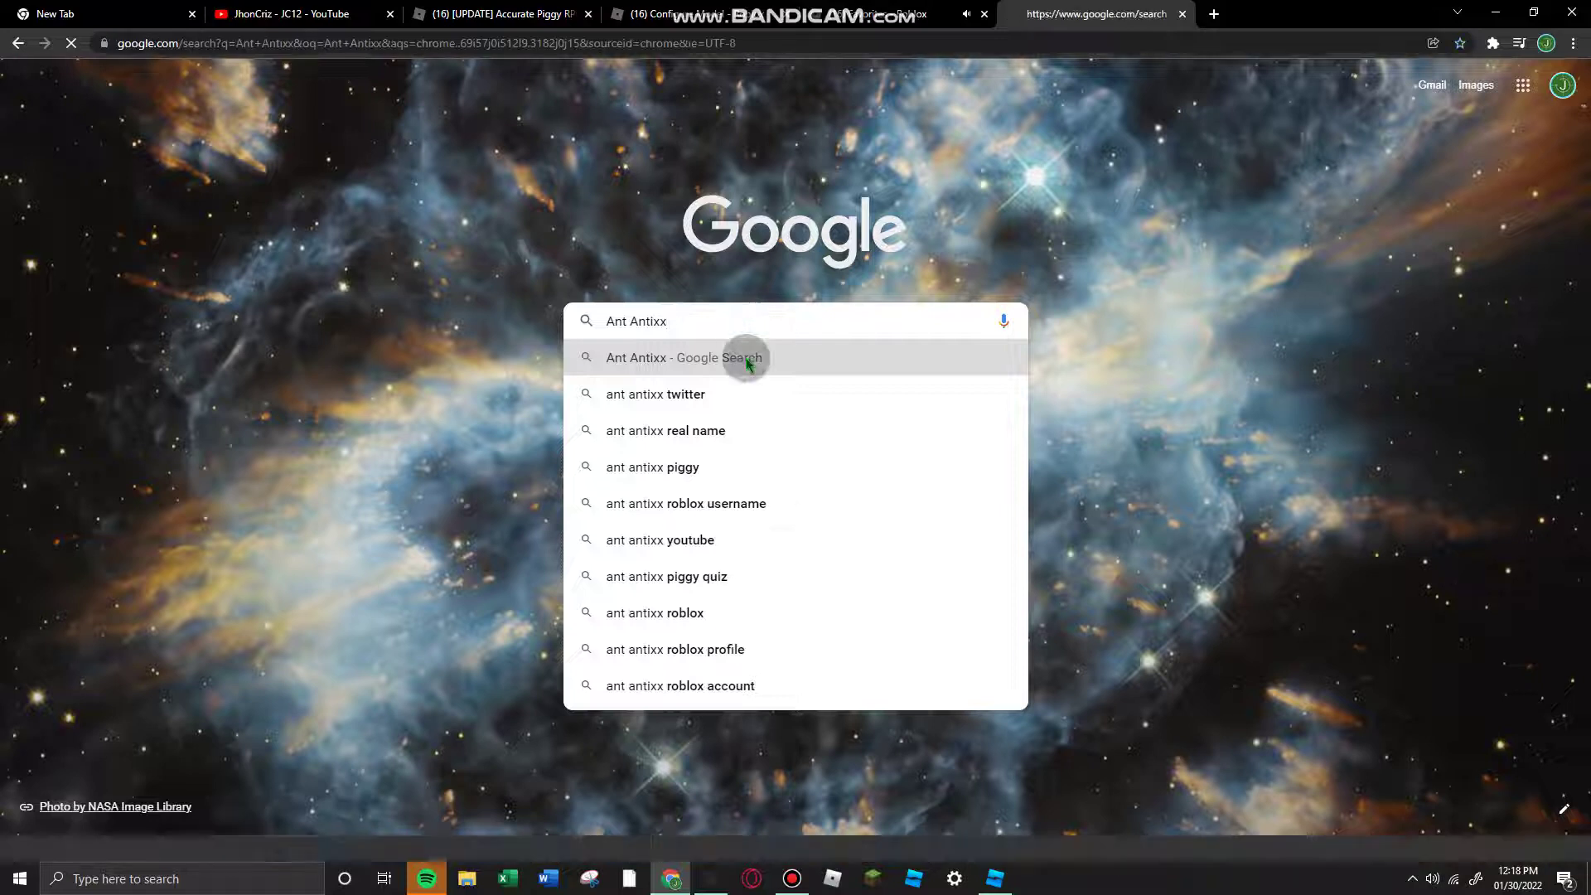
scroll(651, 559, down, 1)
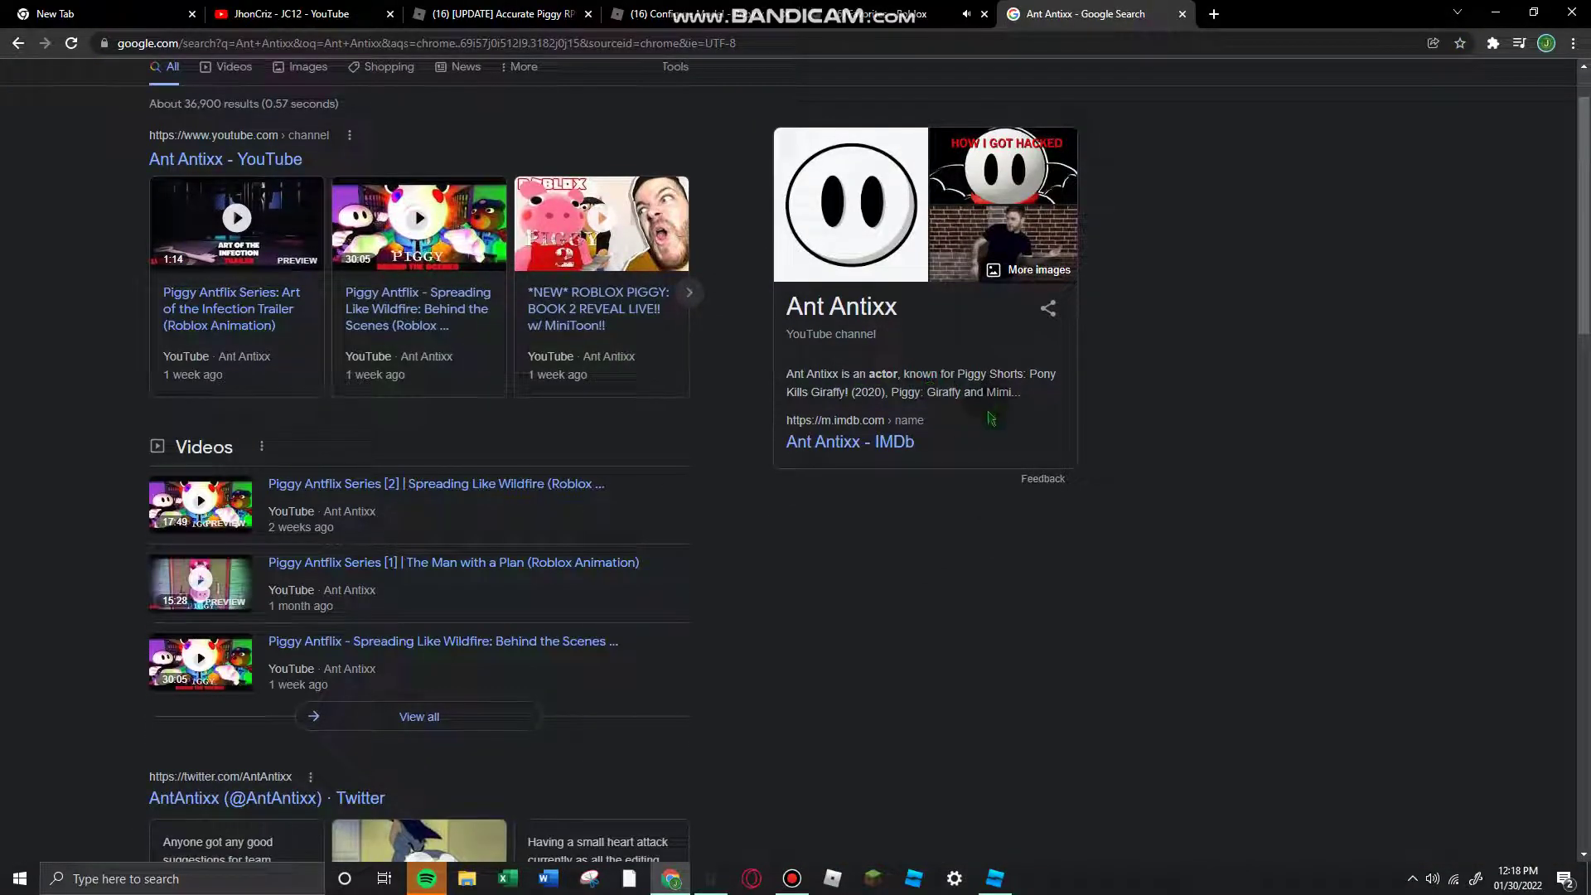
scroll(798, 489, down, 5)
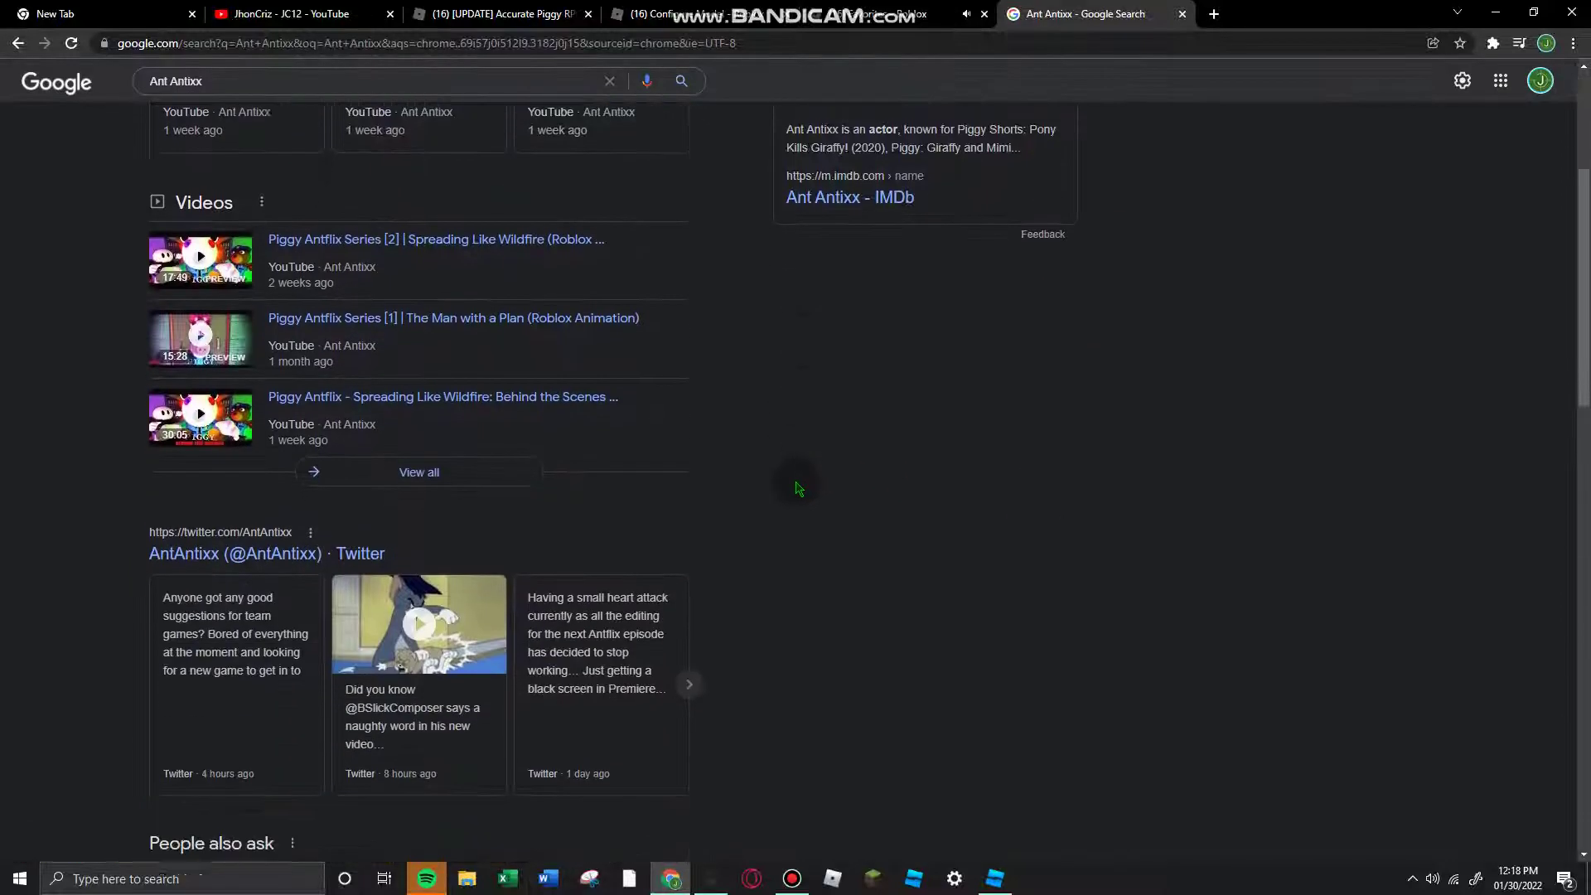
scroll(798, 489, down, 5)
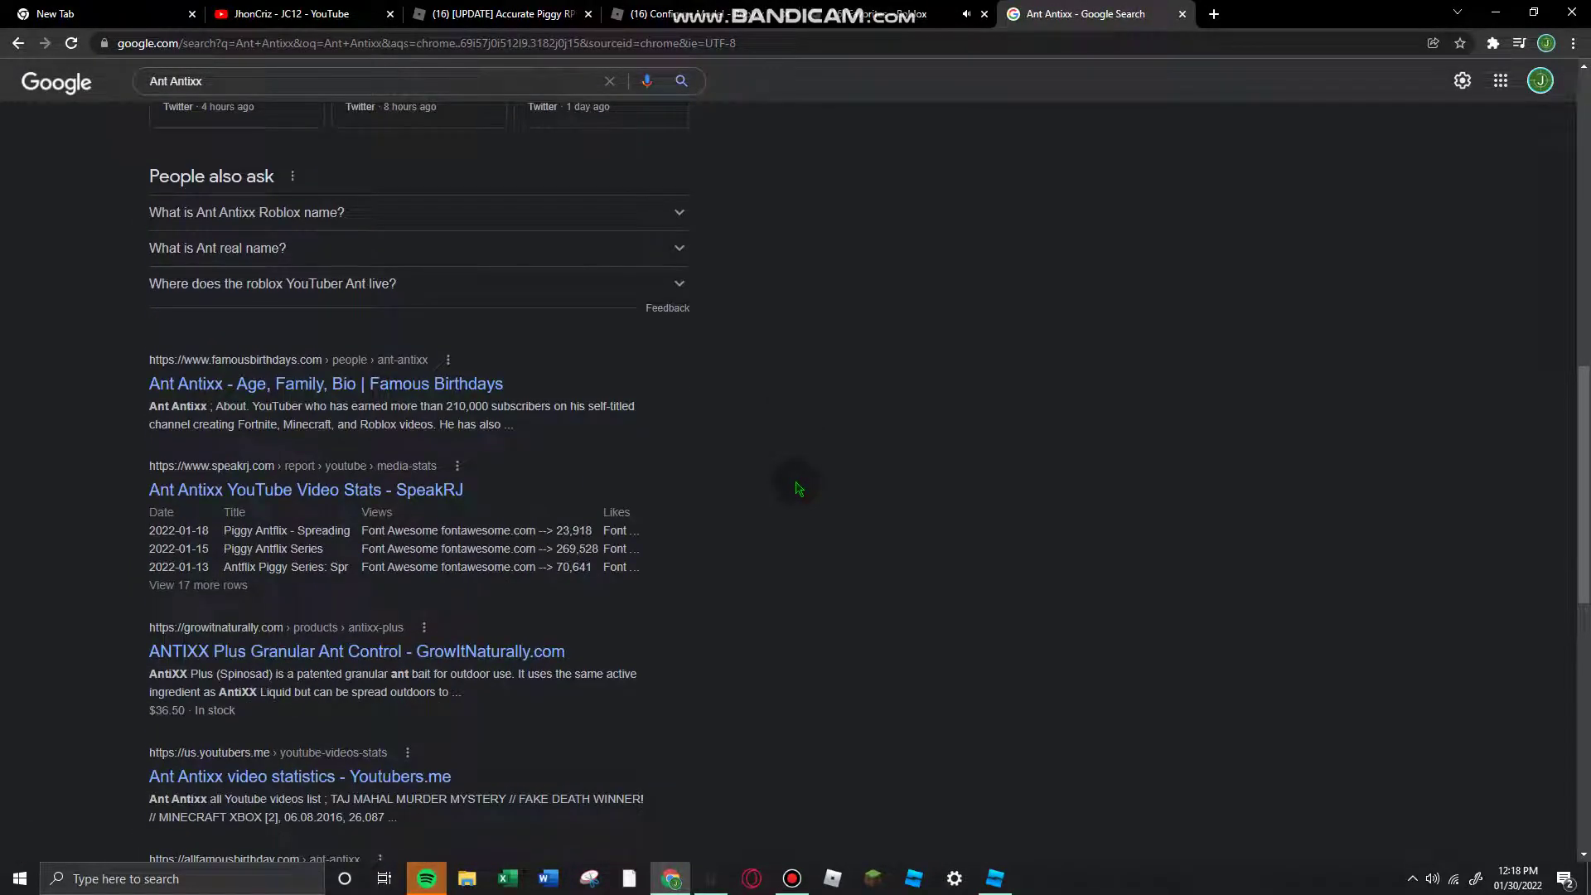
scroll(798, 489, up, 8)
Refine the Google search to "ant antixx roblox username" and examine the results.
click(377, 80)
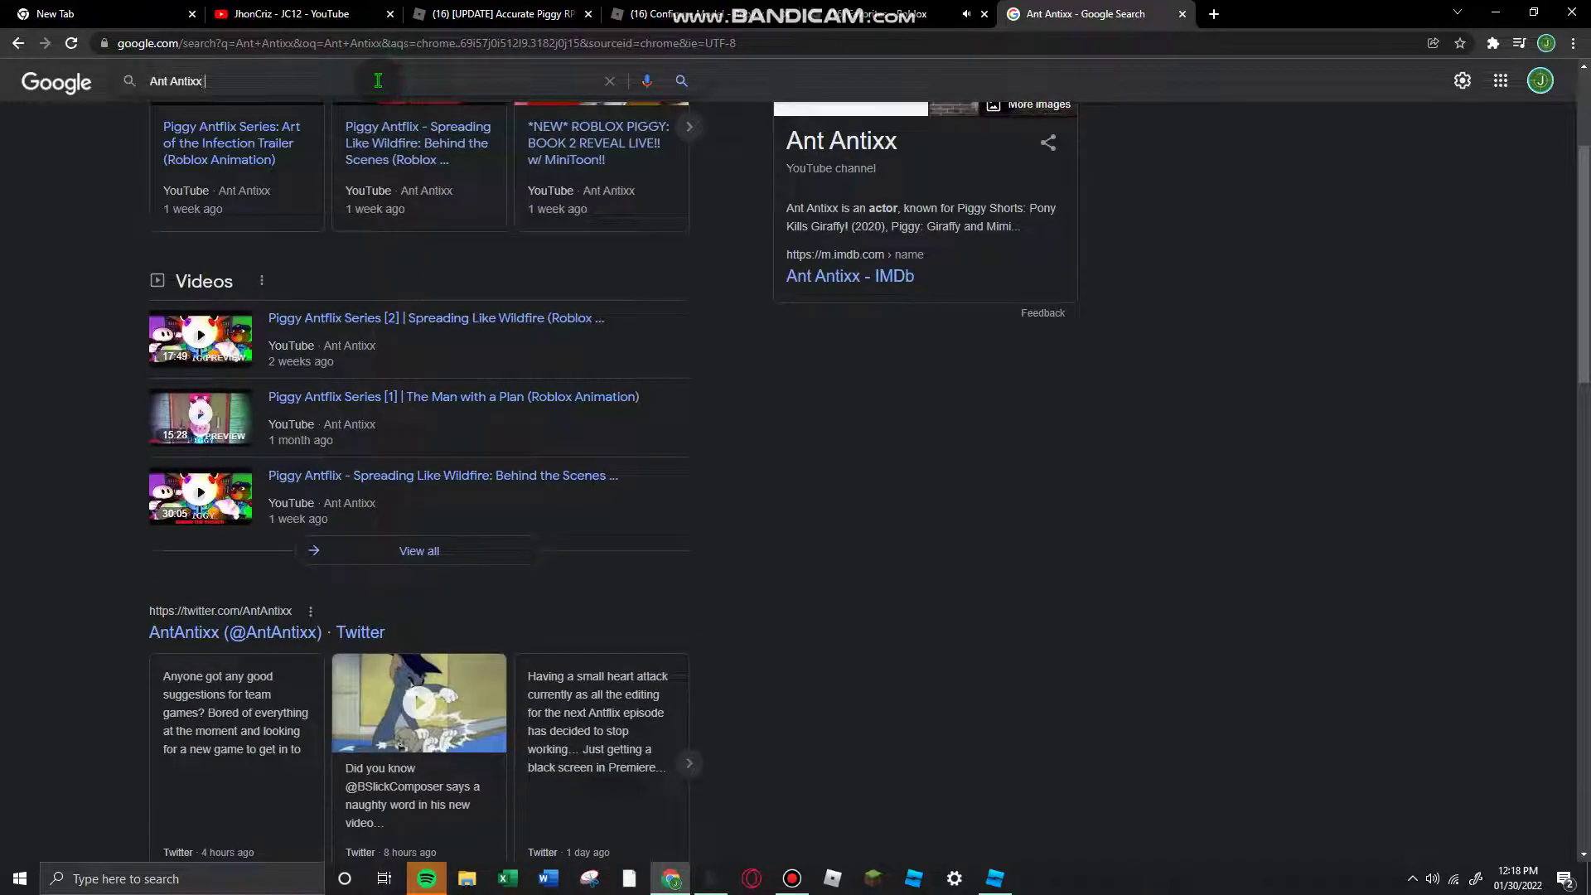
click(382, 133)
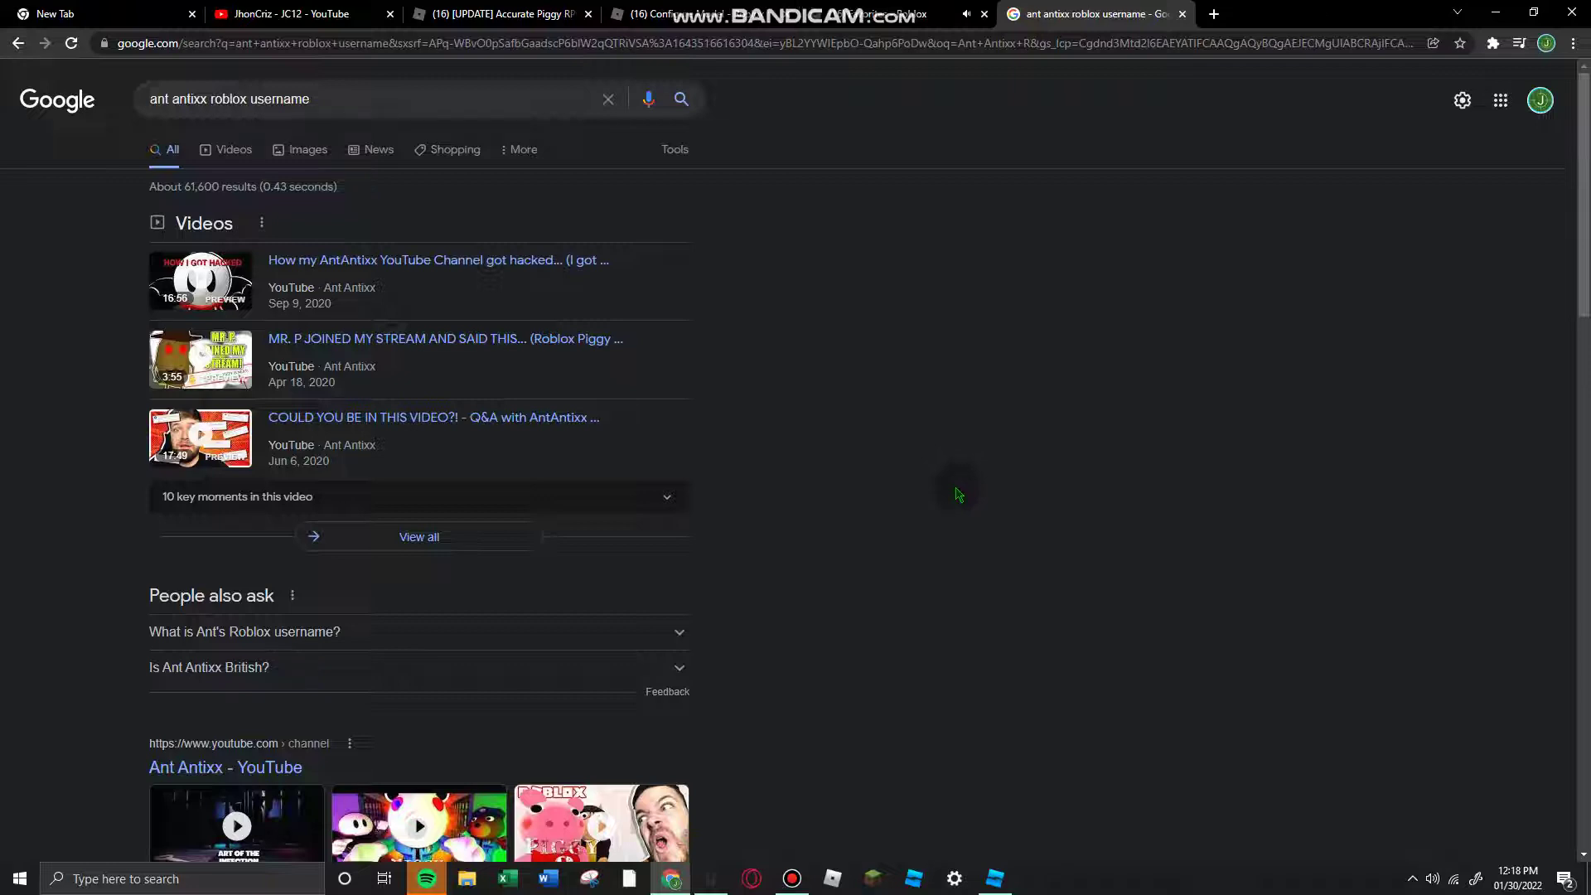
scroll(959, 496, down, 1)
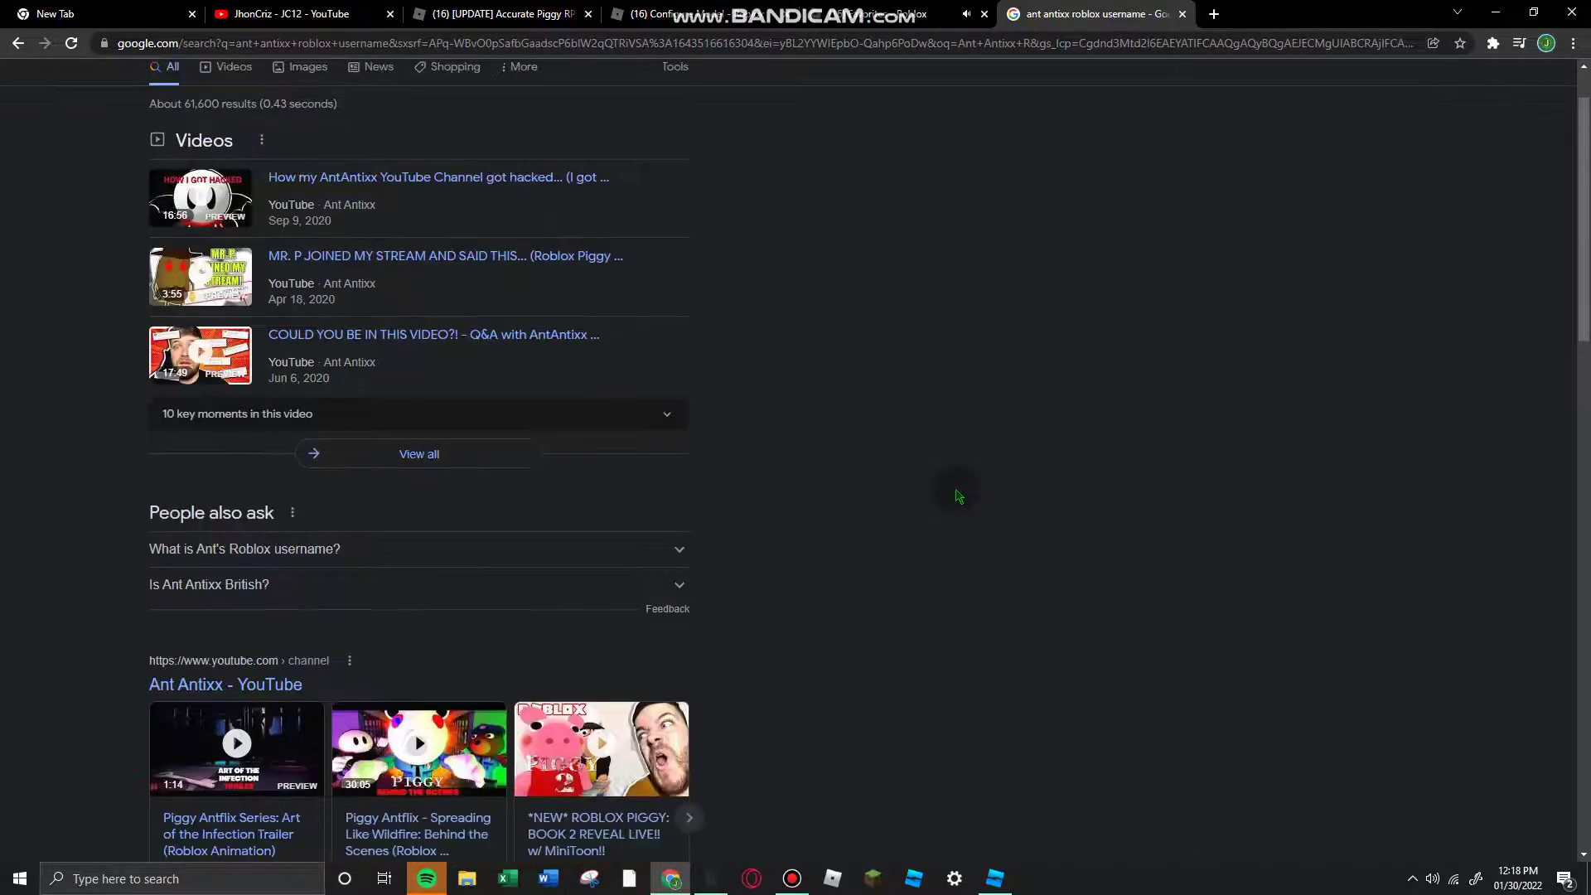
scroll(959, 495, down, 6)
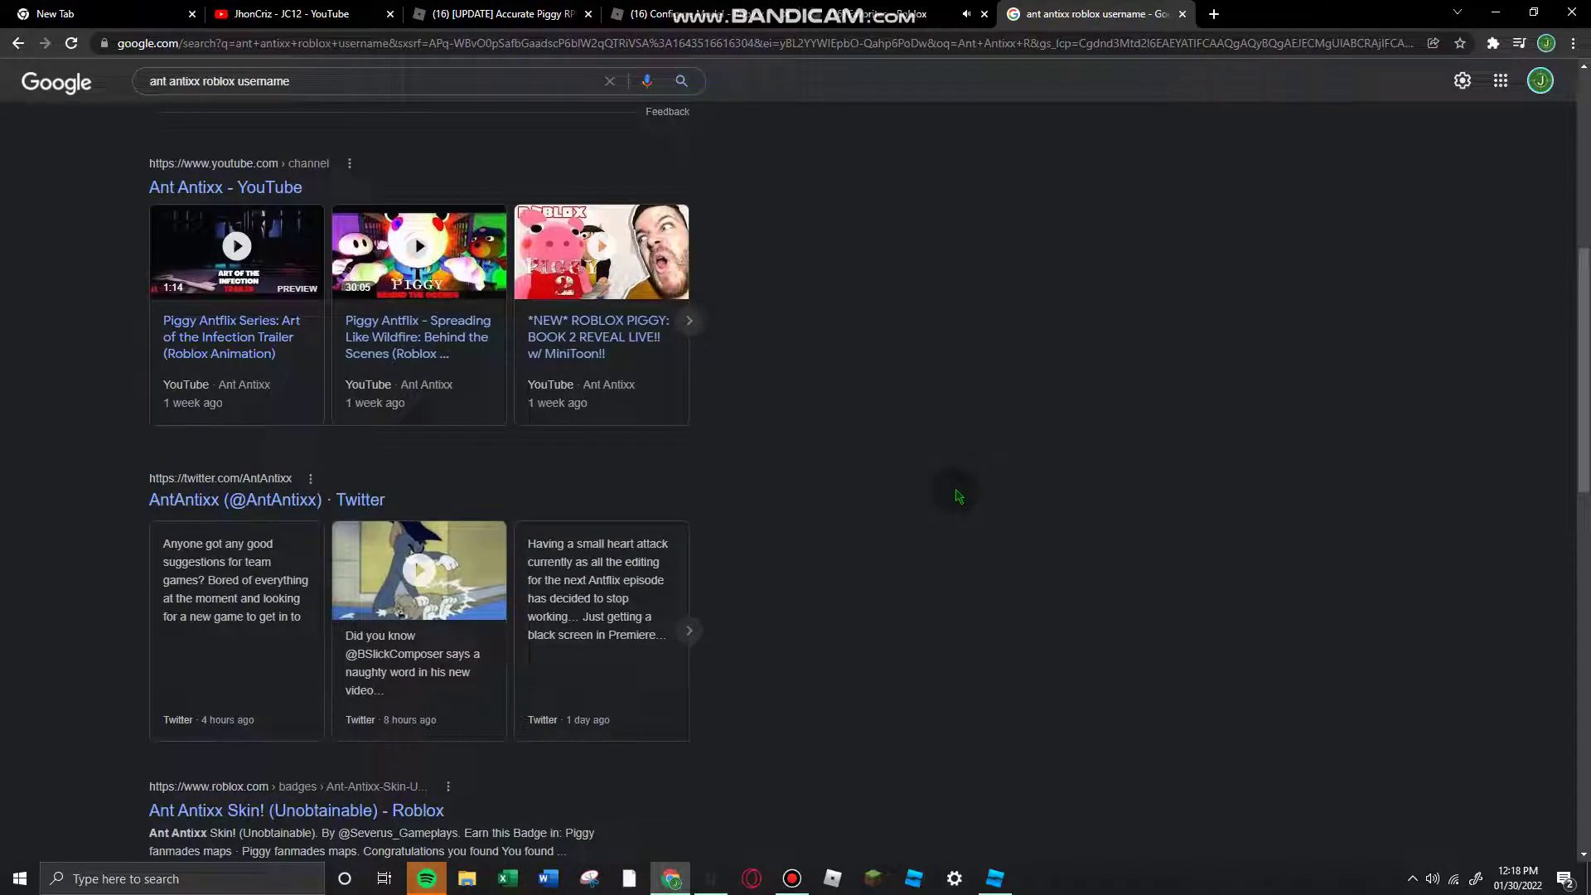
click(851, 6)
click(1190, 18)
click(1212, 14)
text(roblox.com)
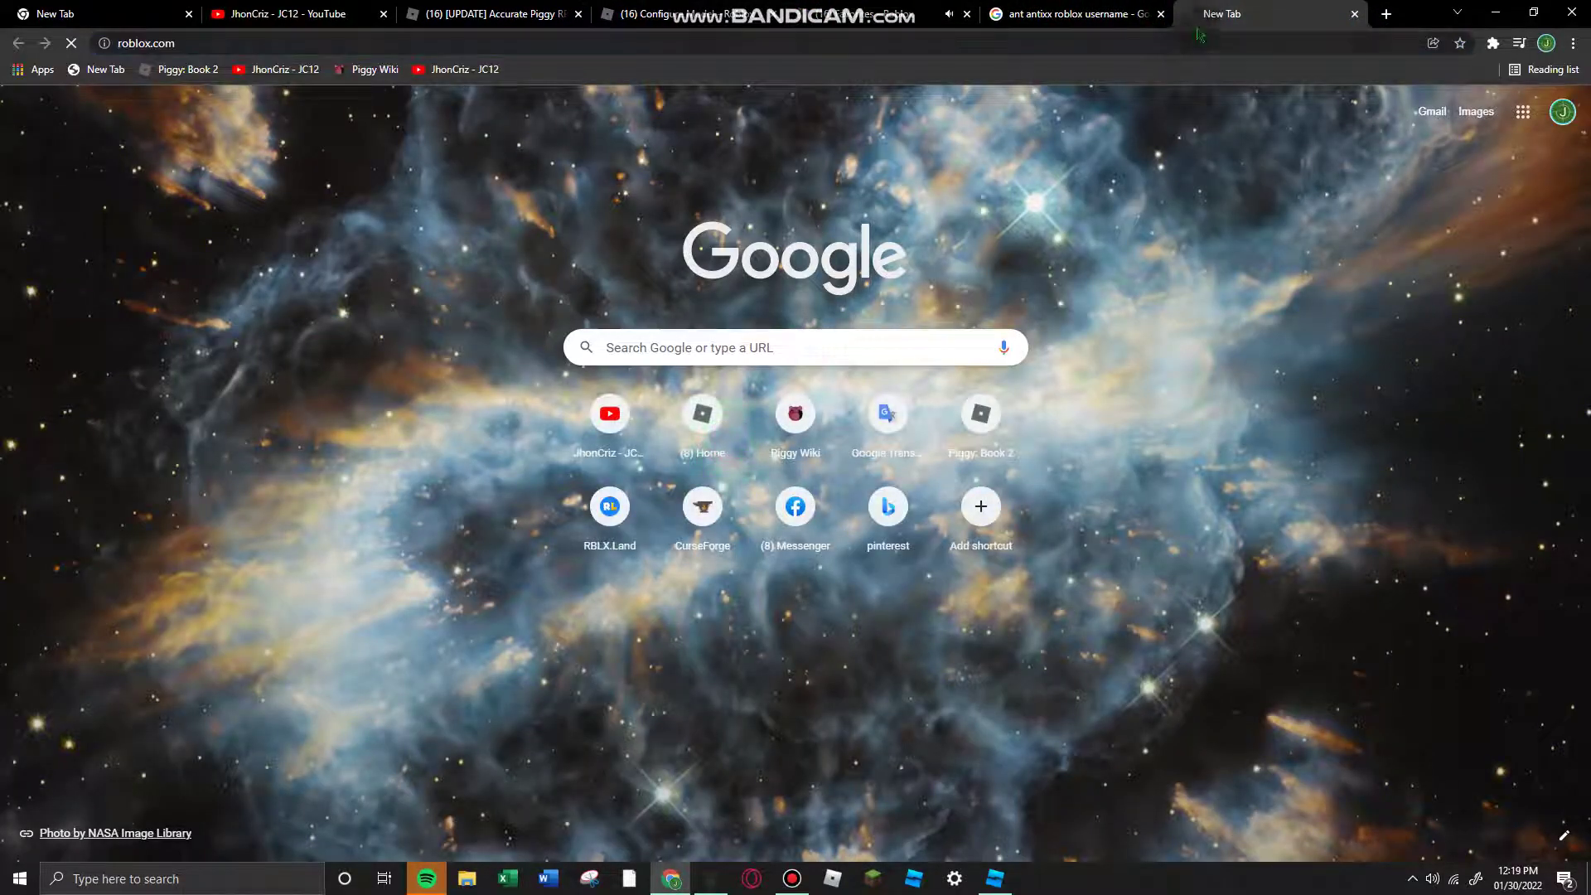
key(Return)
click(807, 83)
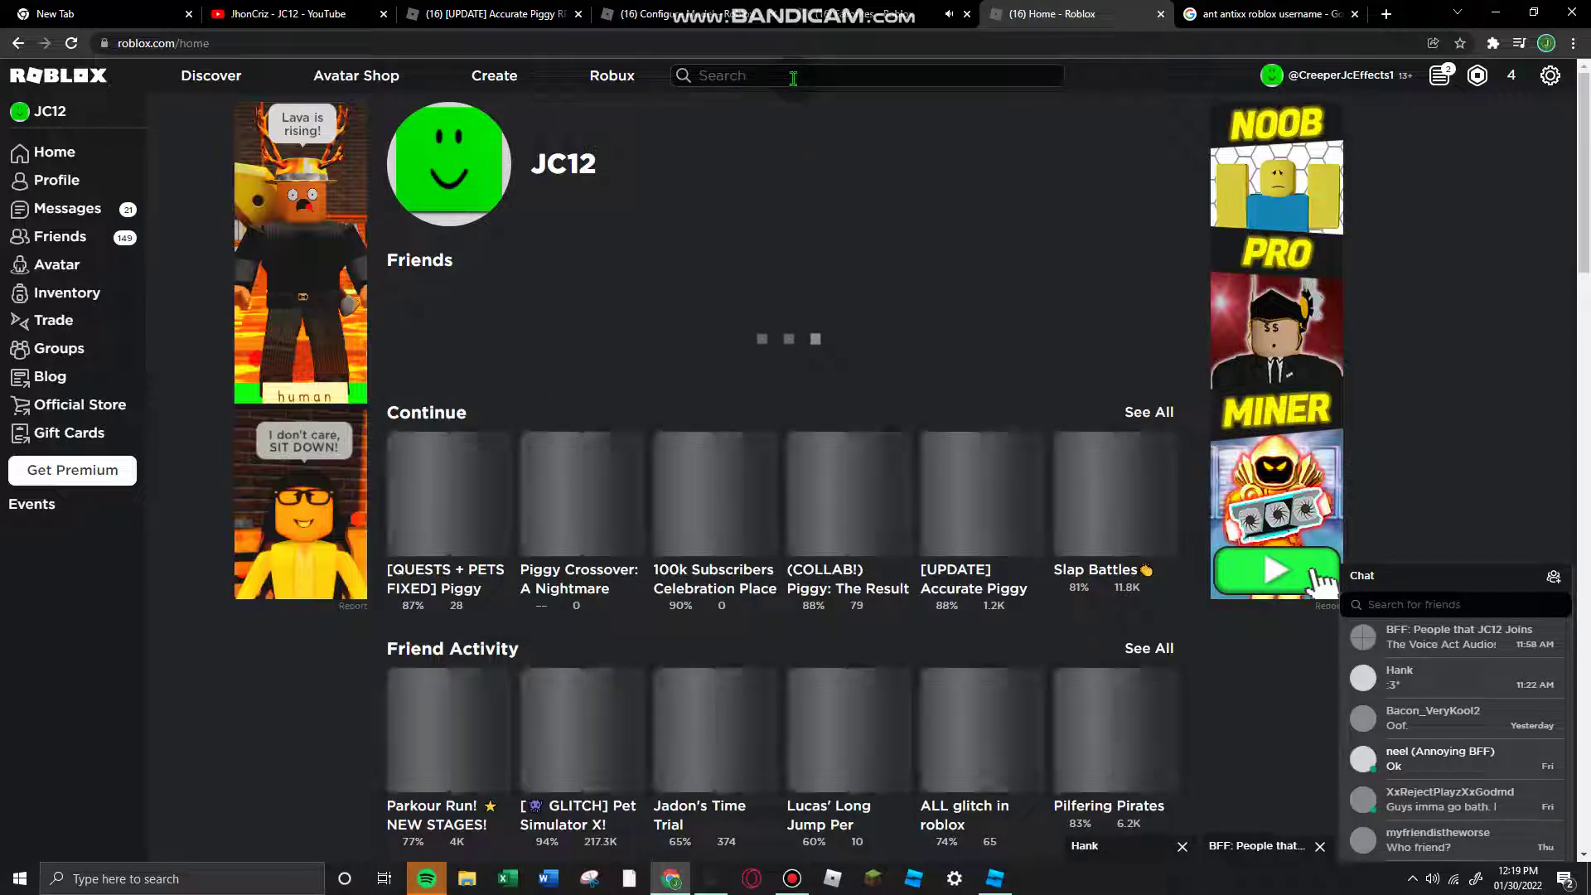
click(793, 79)
text(iDK)
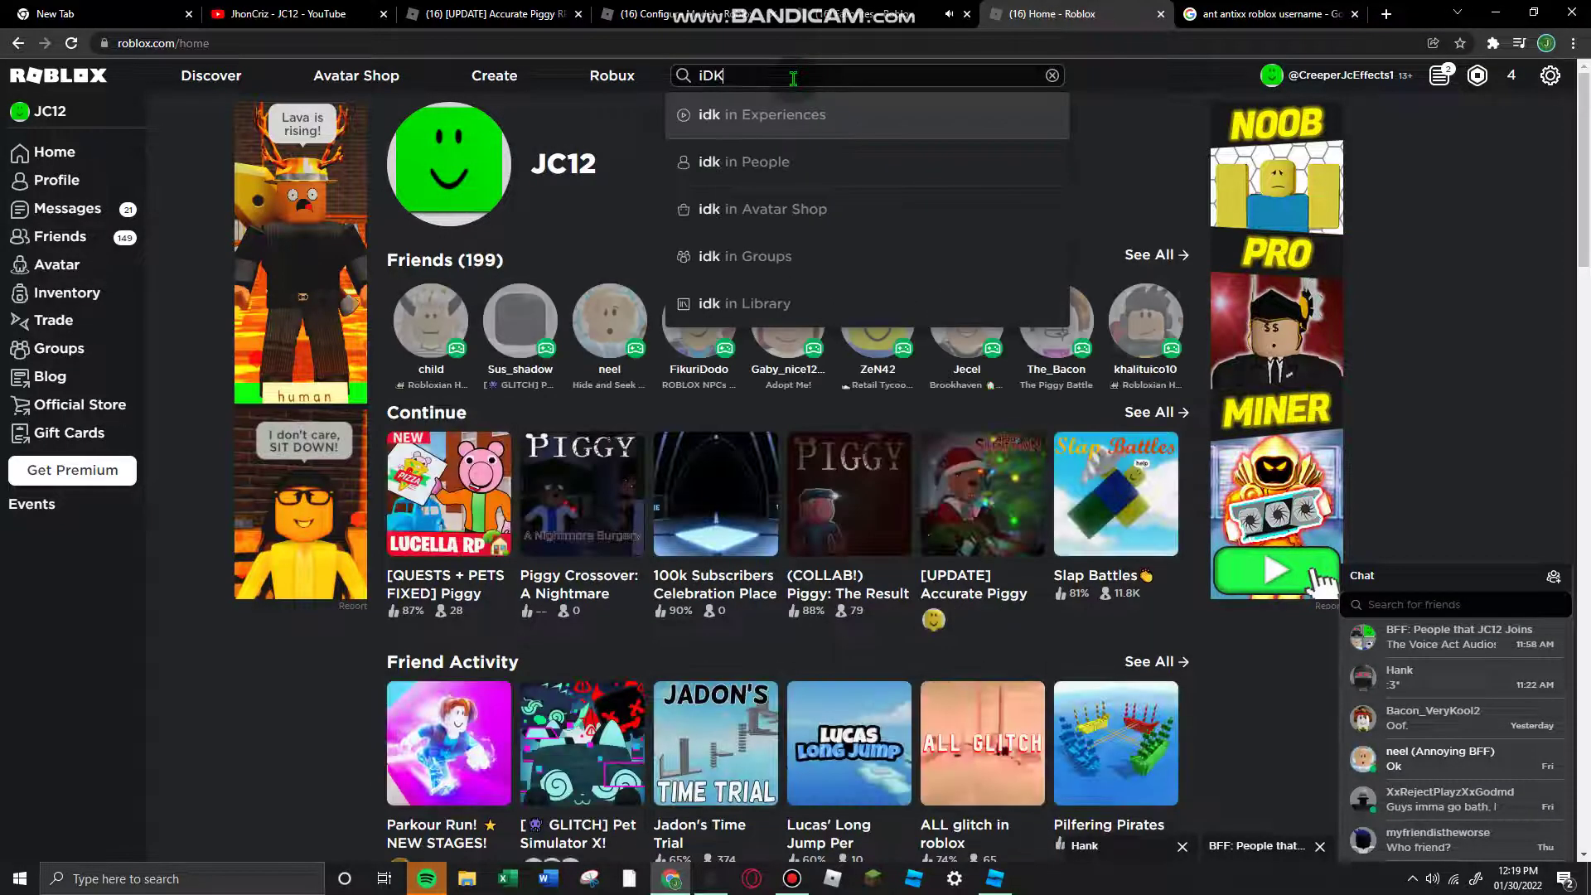
text( WHAT aNT'S nam)
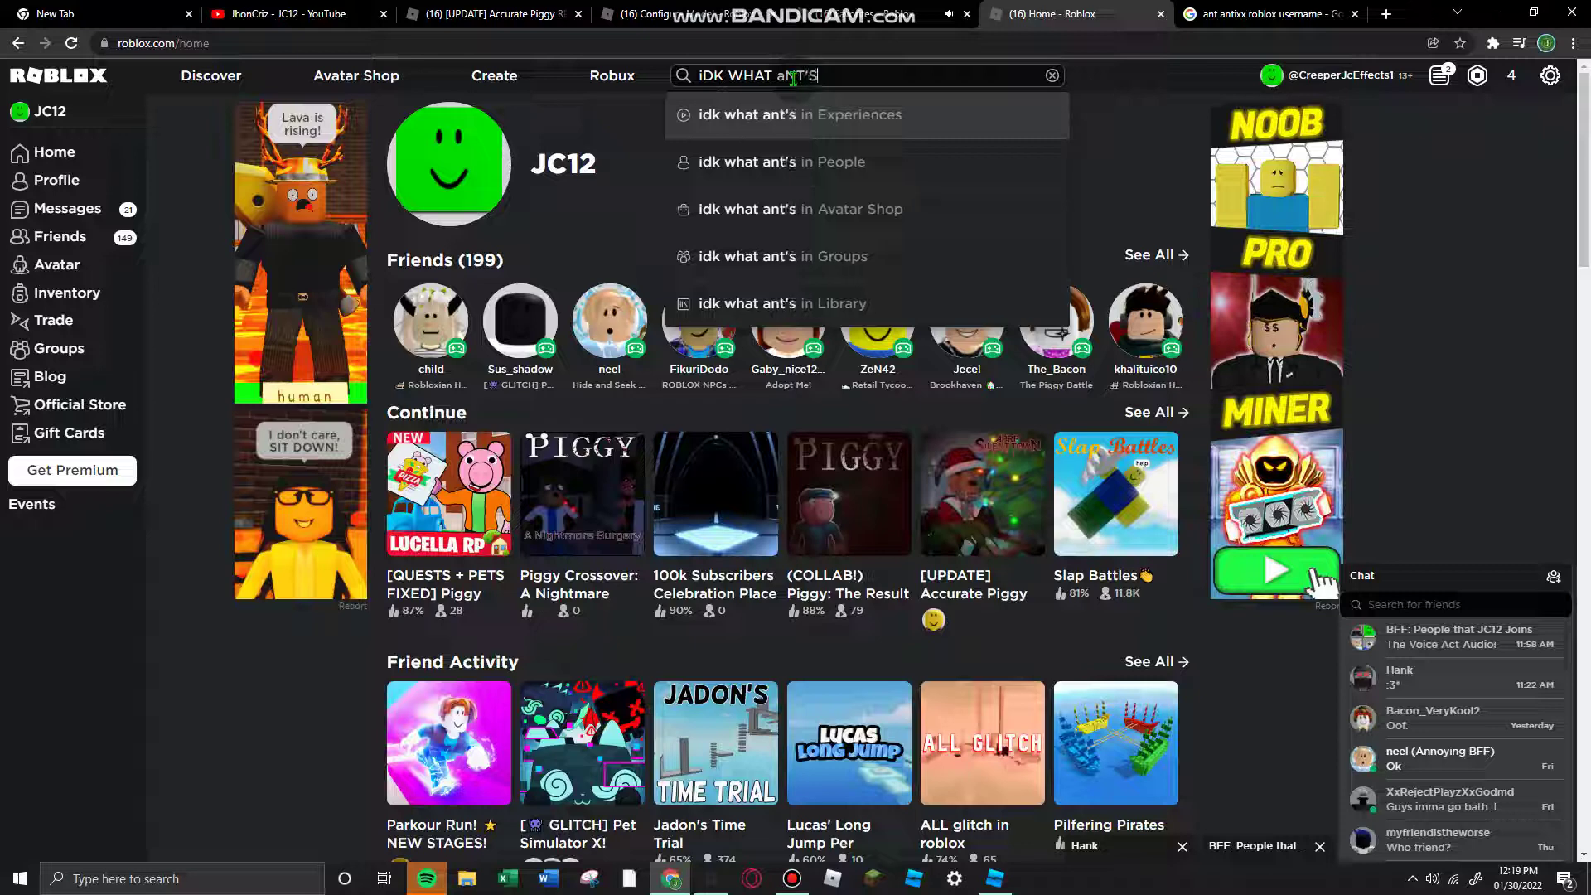
key(BackSpace)
key(BackSpace)
key(BackSpace)
key(BackSpace)
key(BackSpace)
key(BackSpace)
key(BackSpace)
key(BackSpace)
key(BackSpace)
key(BackSpace)
key(BackSpace)
key(BackSpace)
key(BackSpace)
key(BackSpace)
key(BackSpace)
key(BackSpace)
key(BackSpace)
key(BackSpace)
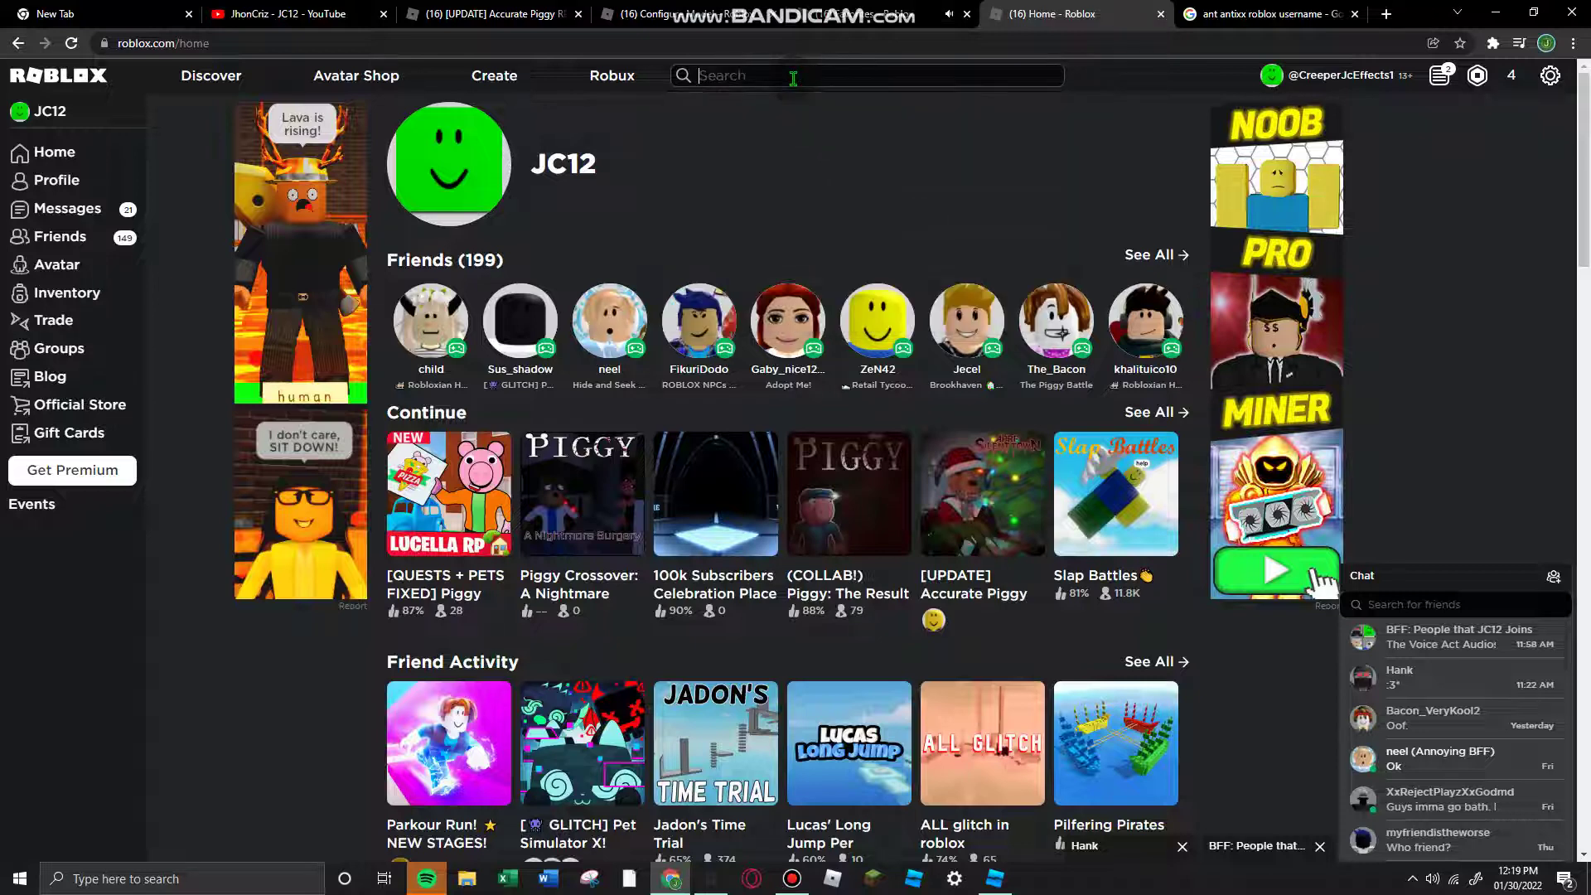
Search Roblox people for "AntAntixx" and look through the AntAntixxAlt profile.
text(AntAntixx)
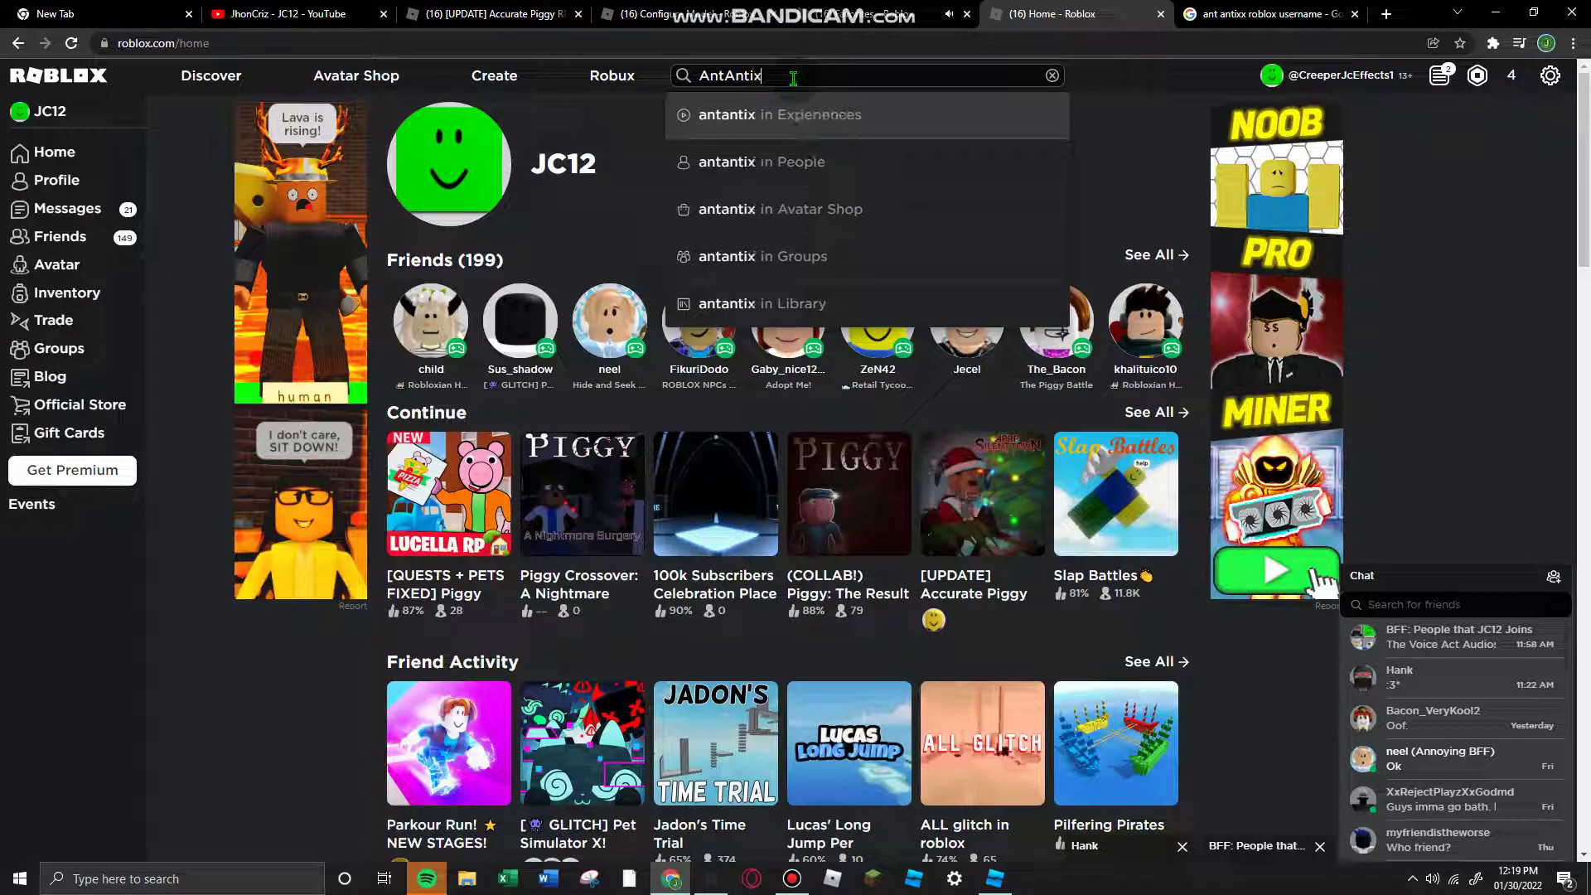
click(816, 170)
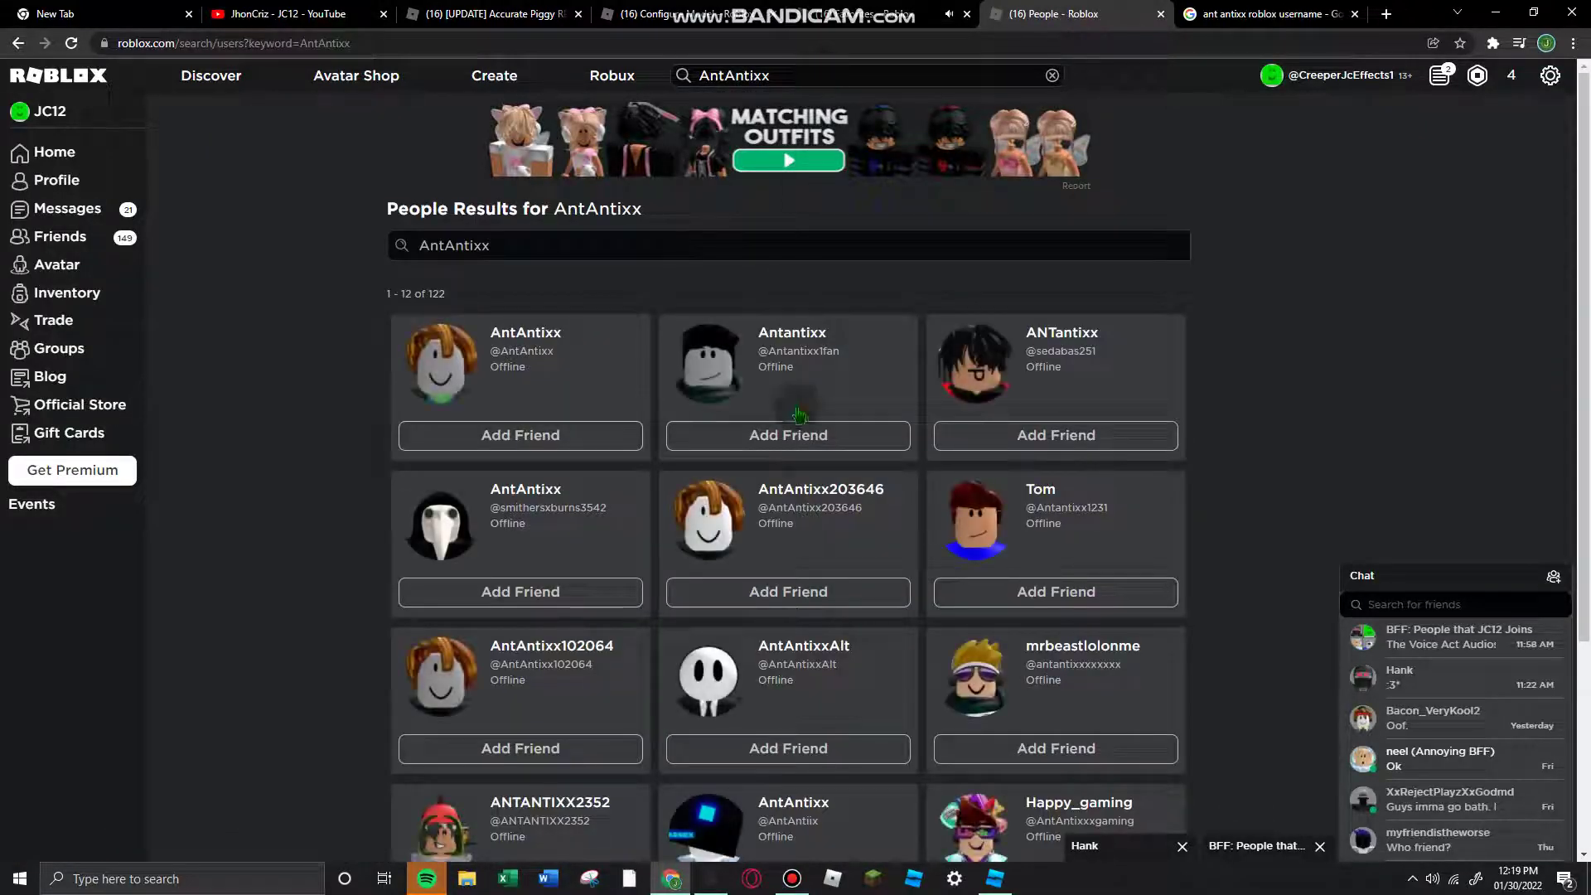
click(692, 660)
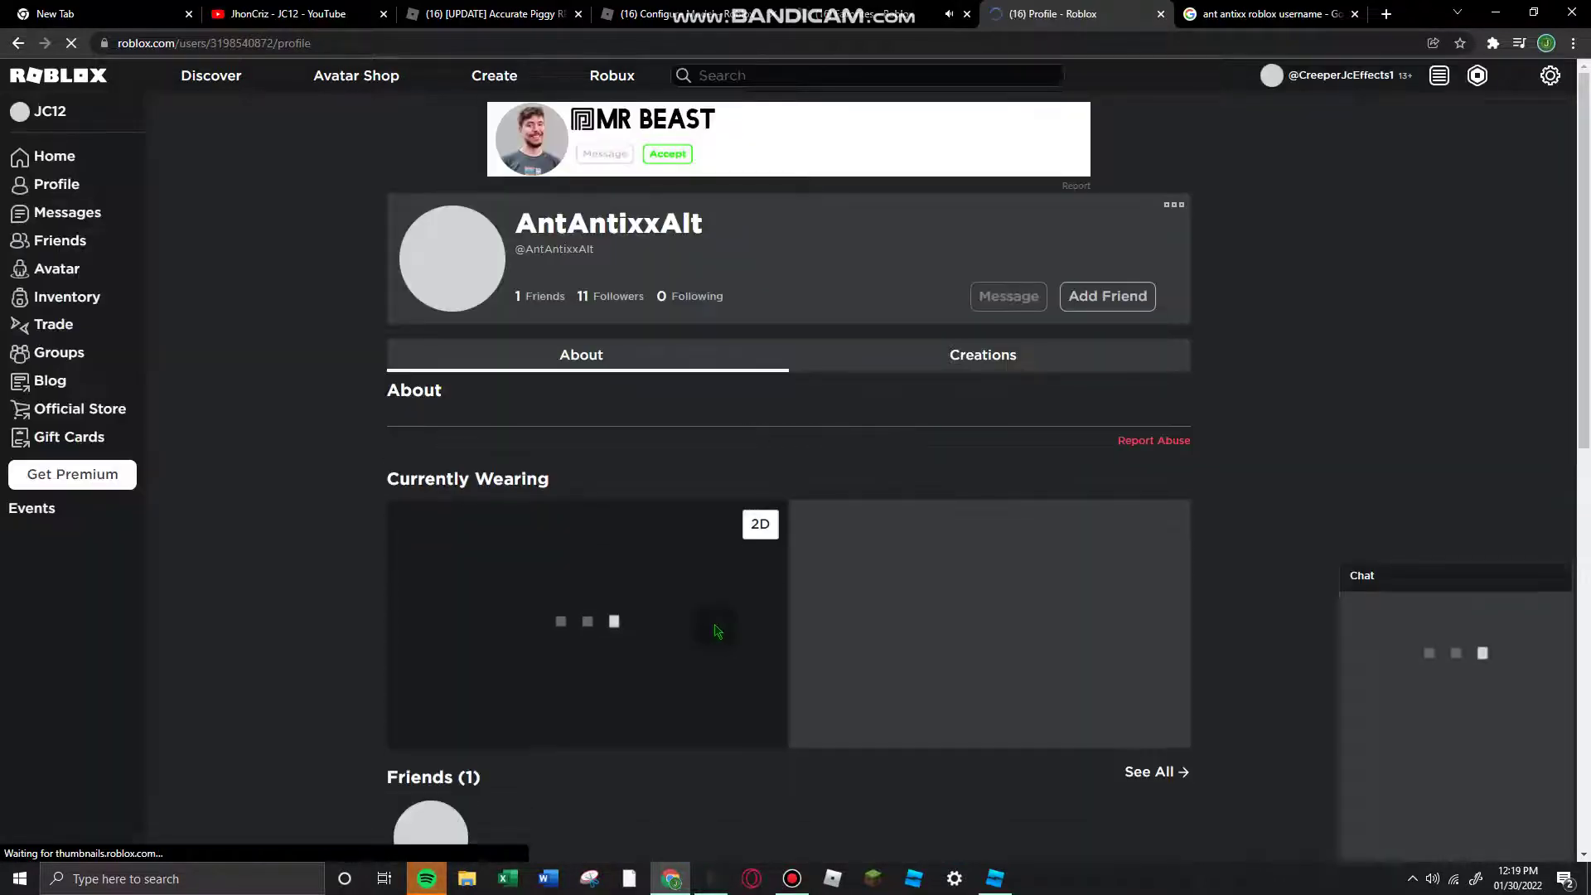
scroll(824, 495, down, 3)
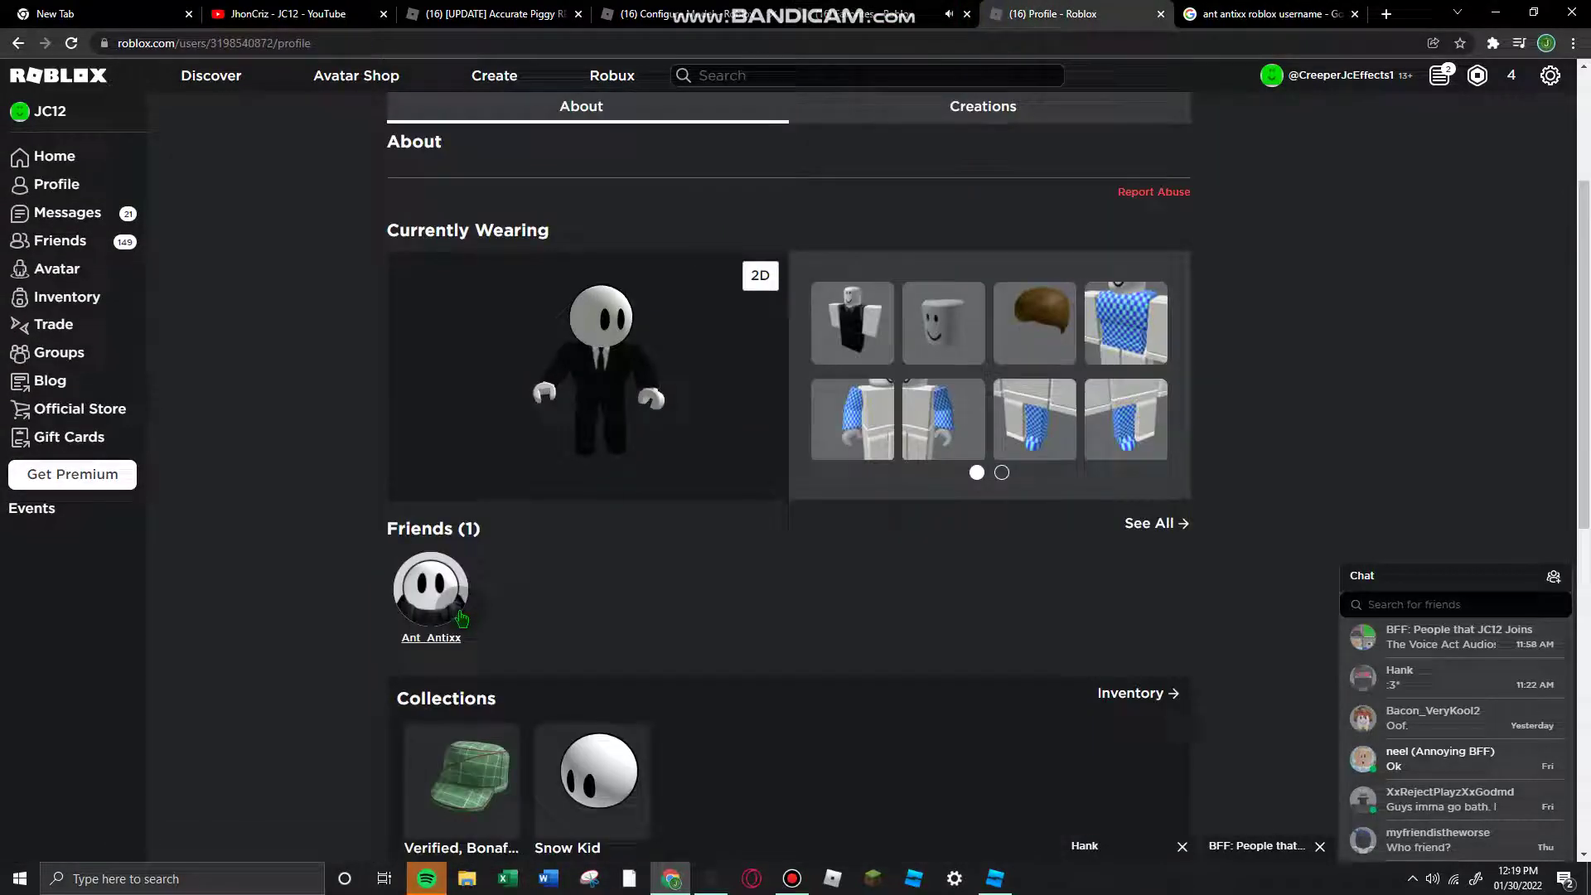
click(461, 620)
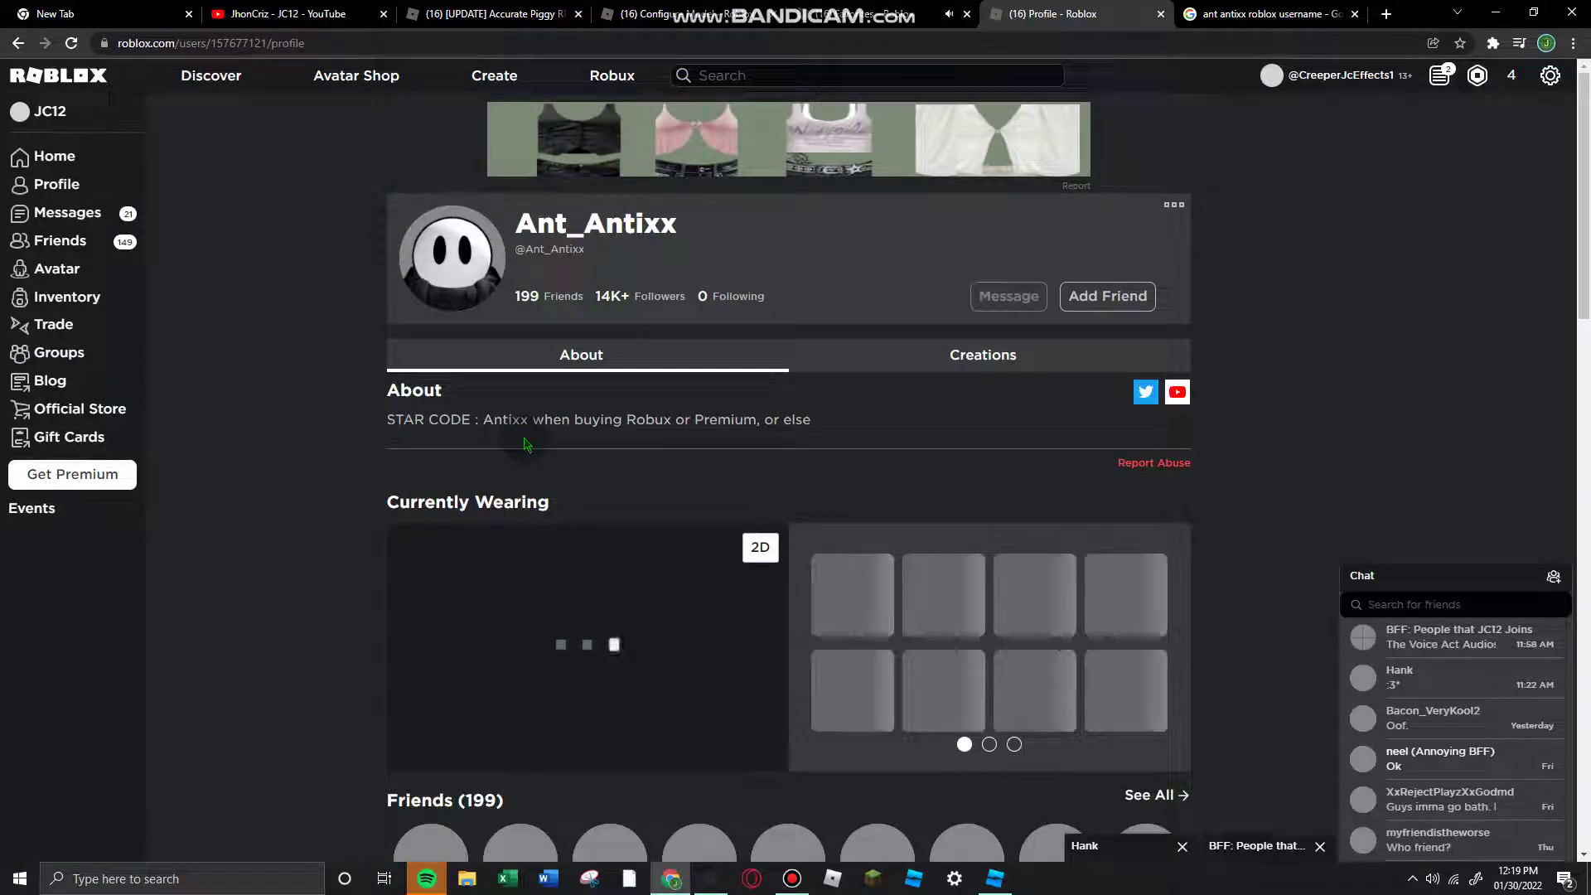
scroll(526, 447, down, 3)
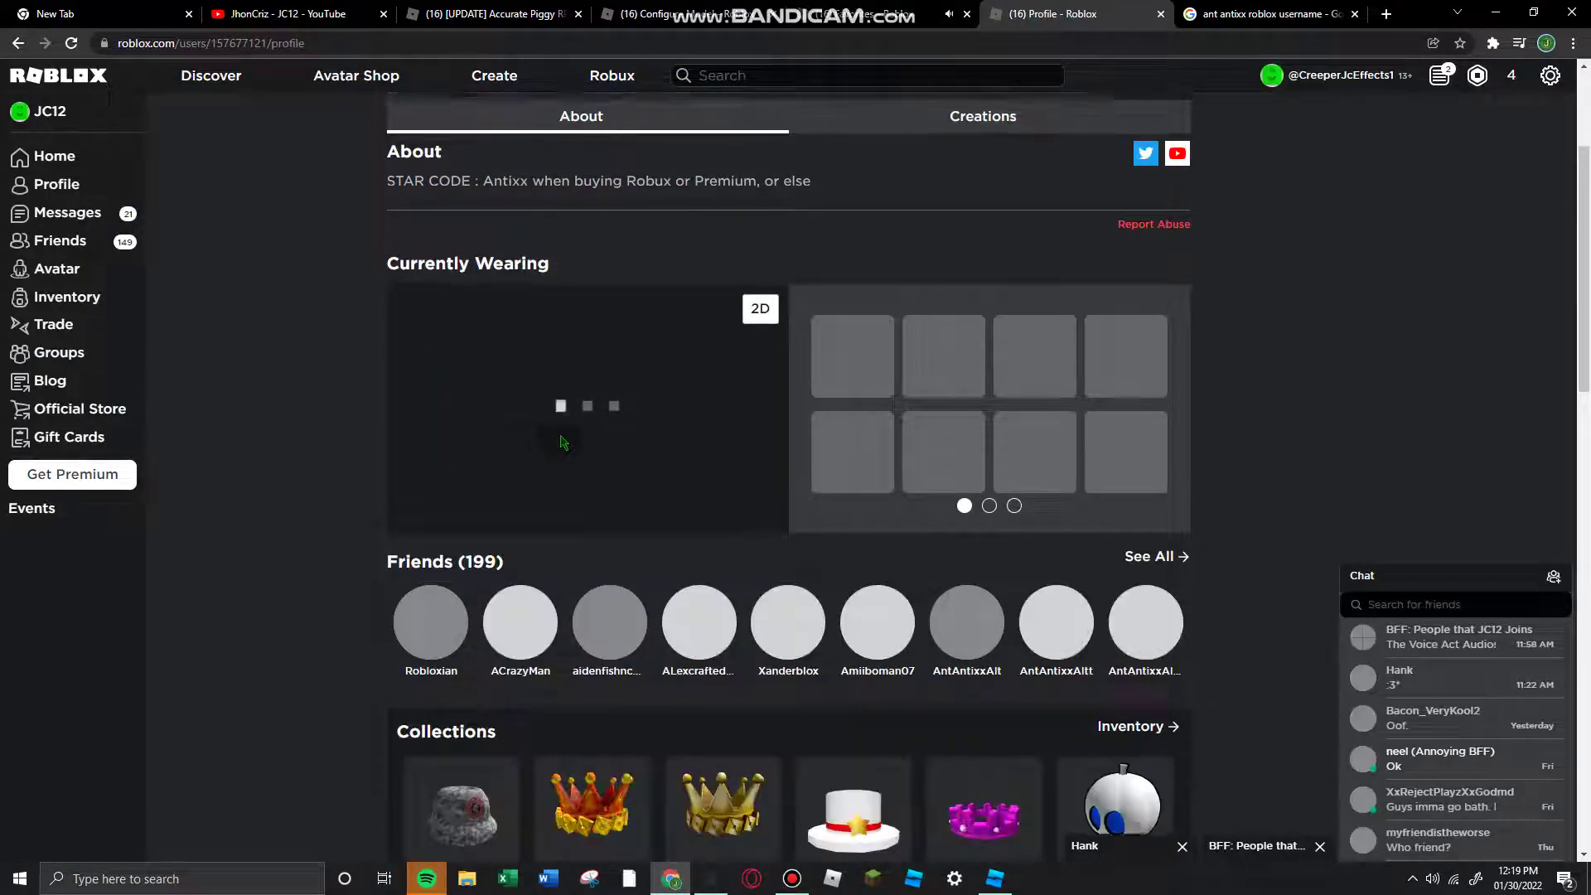
scroll(561, 426, up, 2)
click(1068, 212)
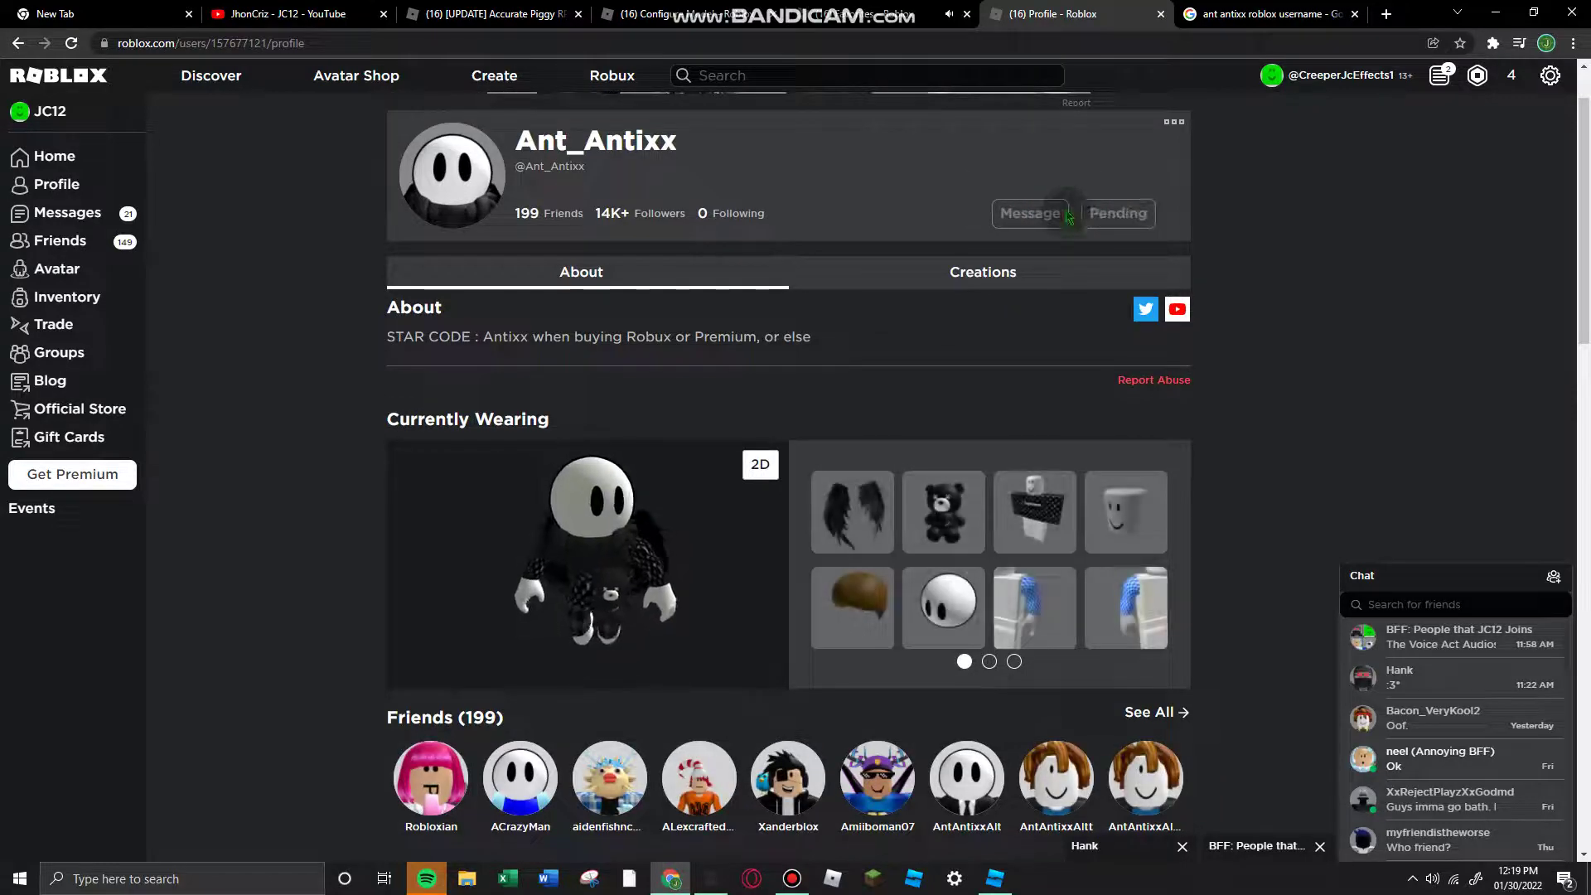
click(839, 75)
text(Nevermind Found hi)
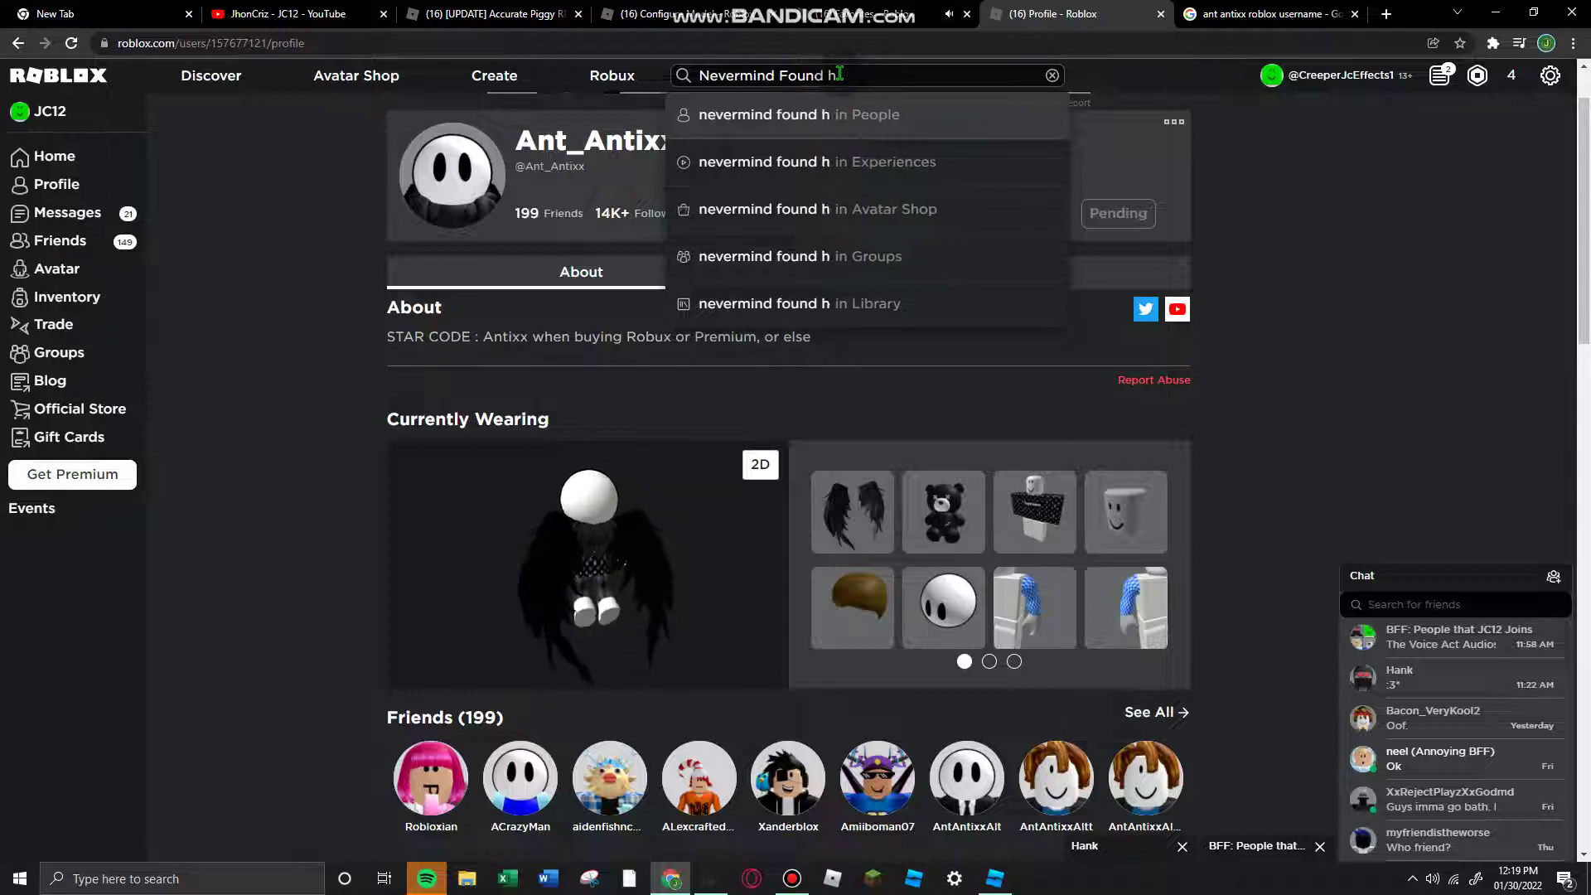
key(BackSpace)
key(BackSpace)
key(BackSpace)
key(BackSpace)
key(BackSpace)
key(BackSpace)
key(BackSpace)
key(BackSpace)
key(BackSpace)
key(BackSpace)
key(BackSpace)
key(BackSpace)
key(BackSpace)
key(BackSpace)
key(BackSpace)
key(BackSpace)
key(BackSpace)
key(BackSpace)
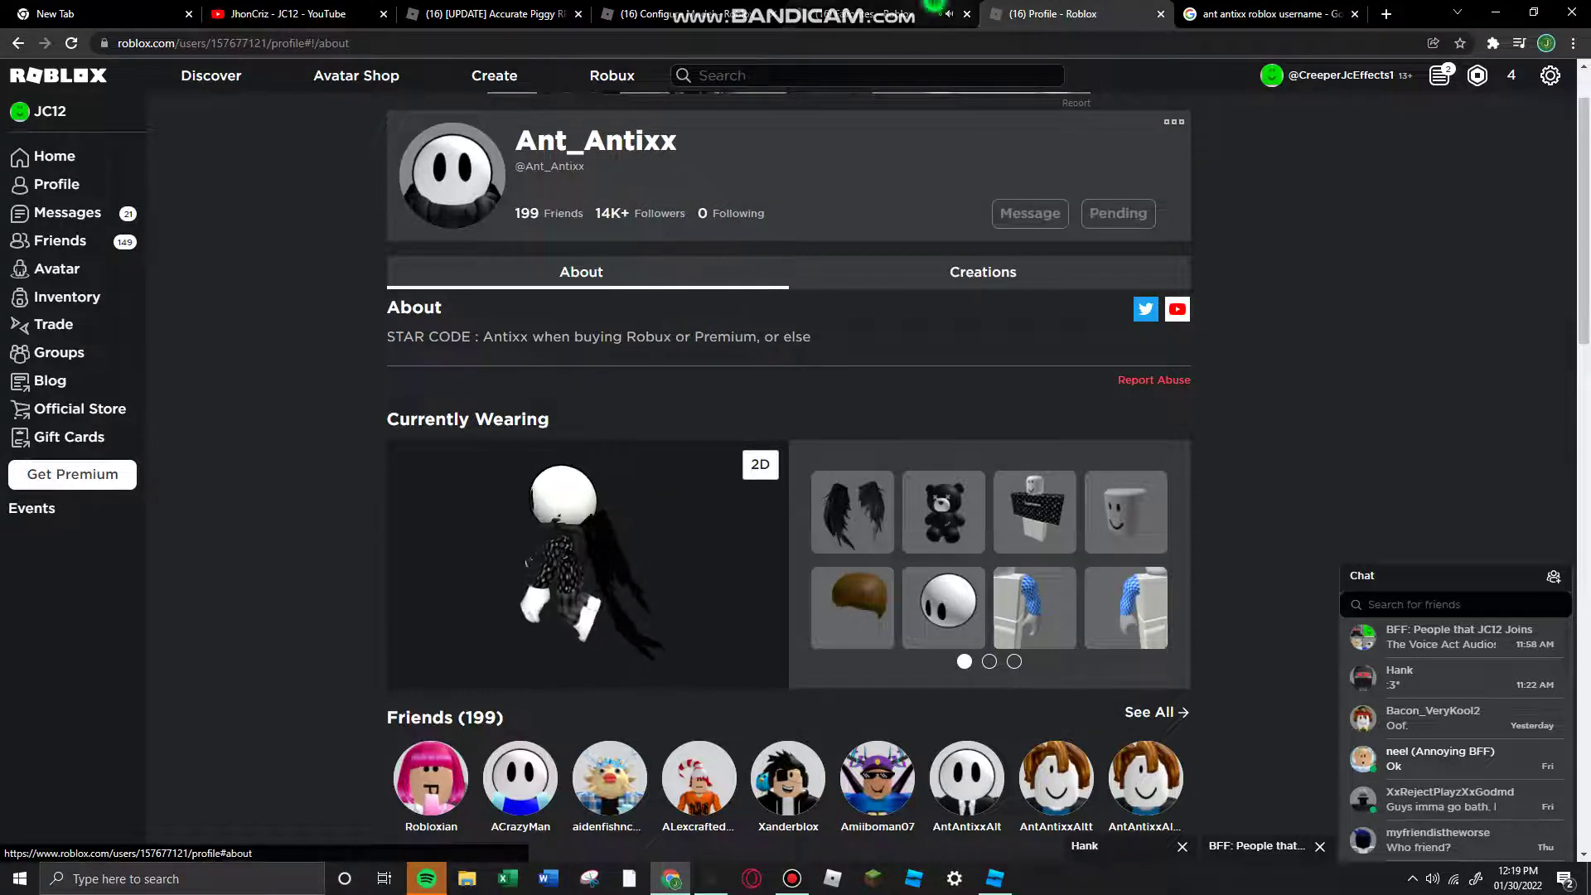
Close the profile and game pages, complete the description's credit line with "Ant_Antixx / Ant Antixx Voice acts", and save the model.
click(831, 11)
click(688, 13)
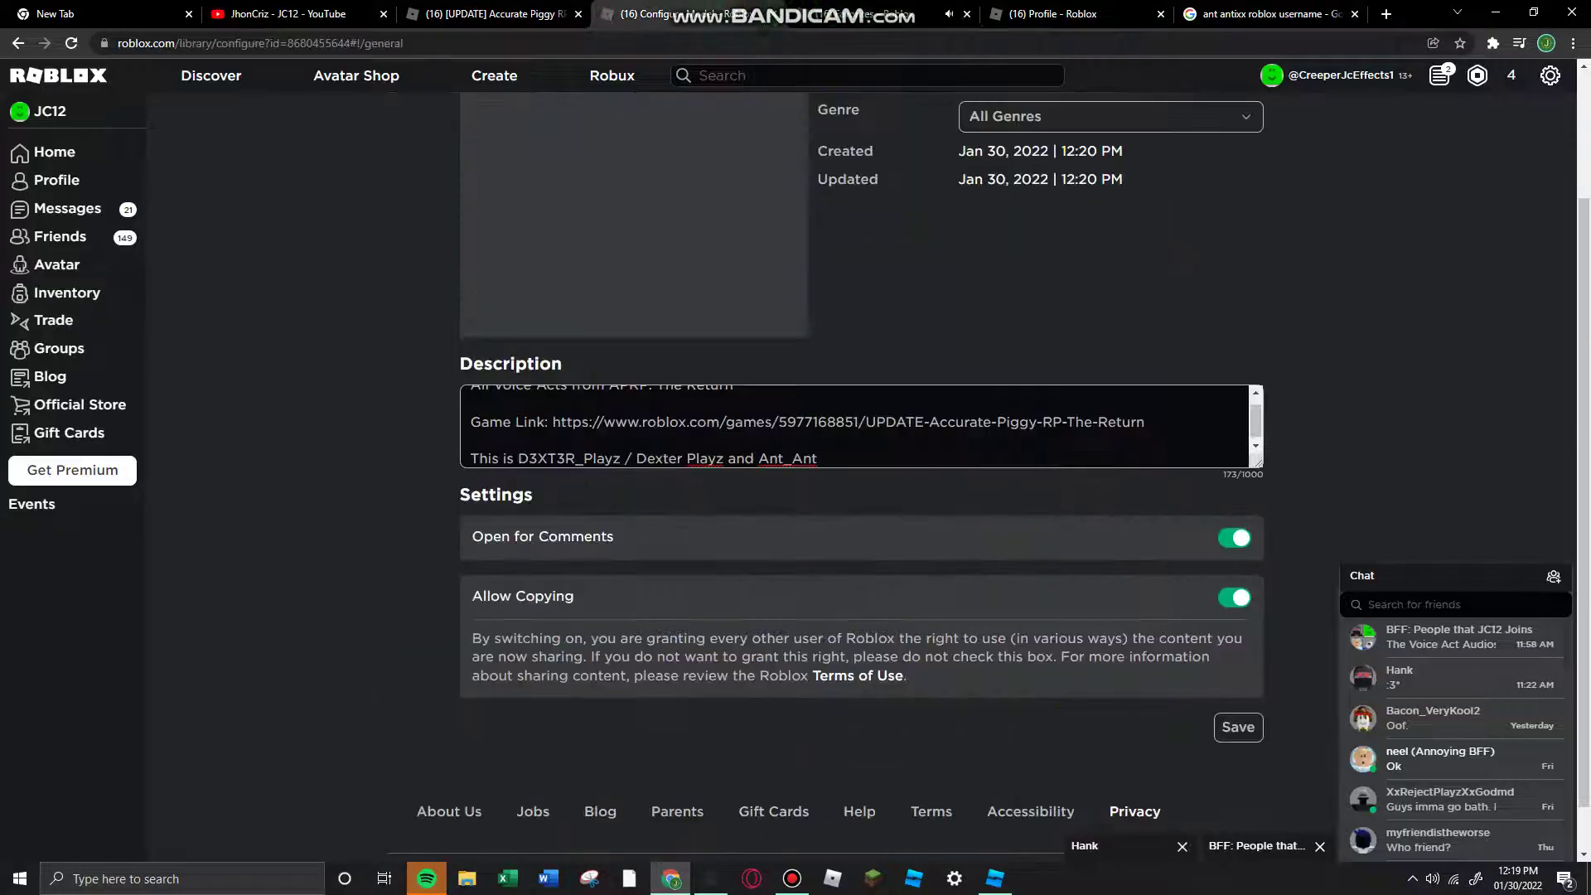
click(1160, 14)
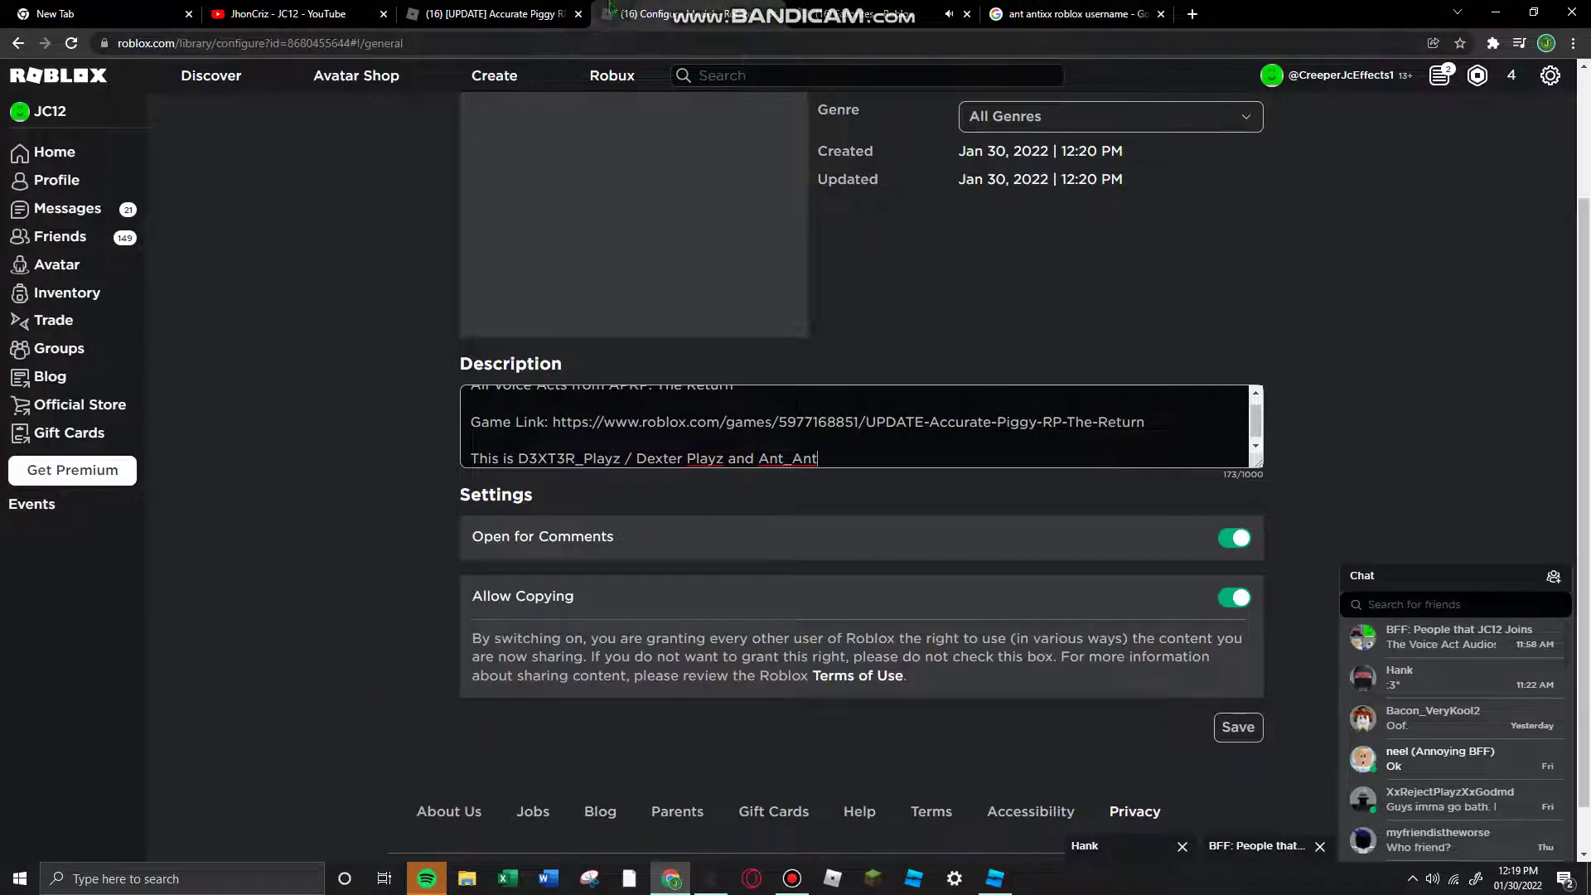
click(579, 14)
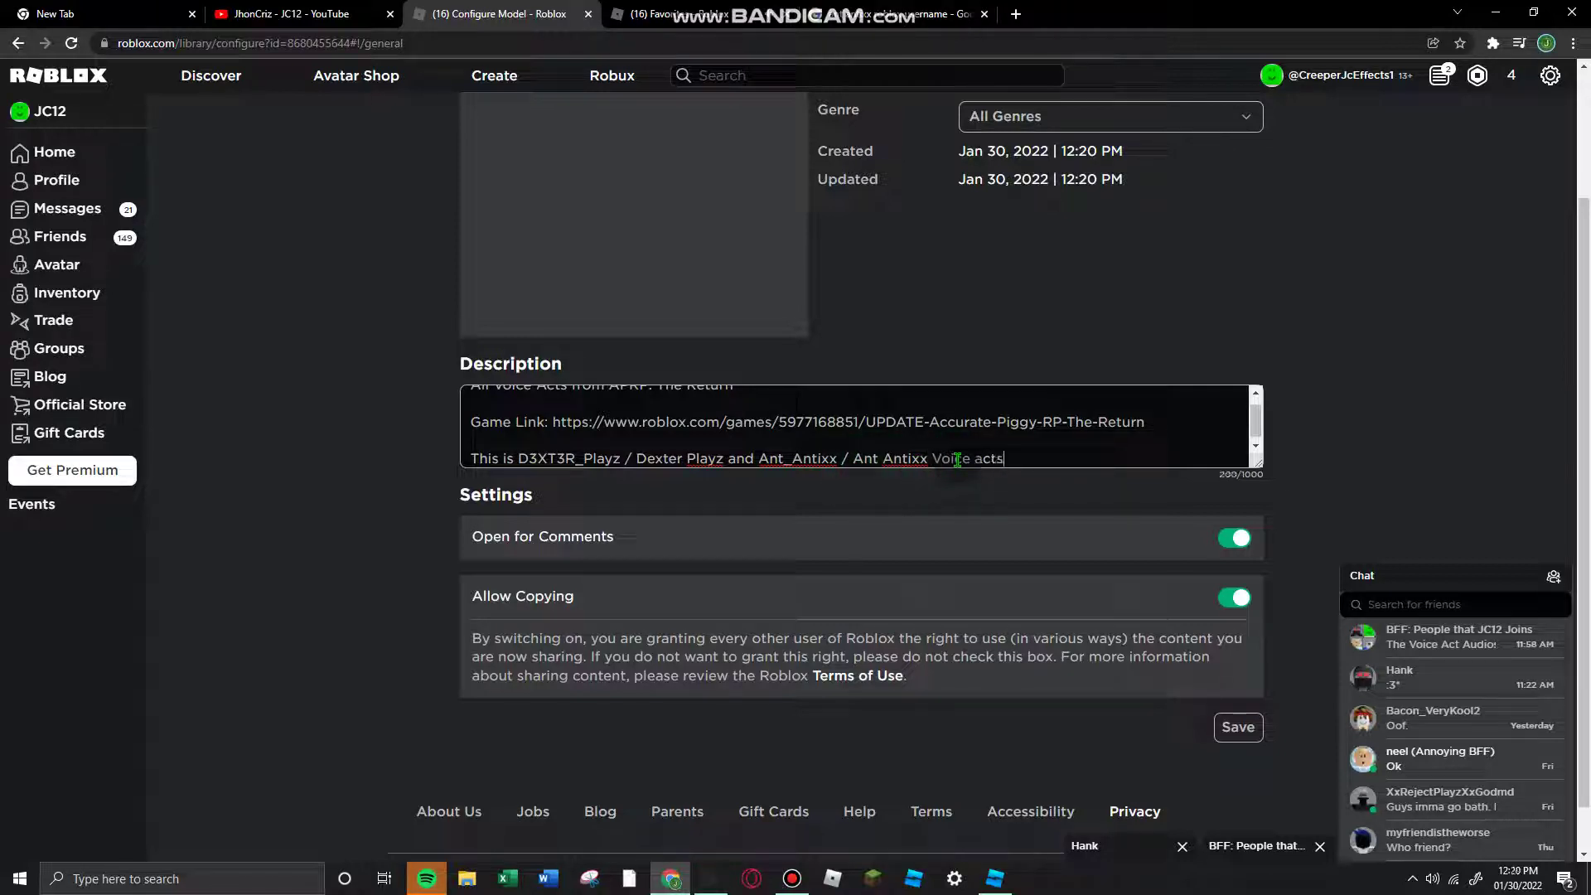
click(1222, 728)
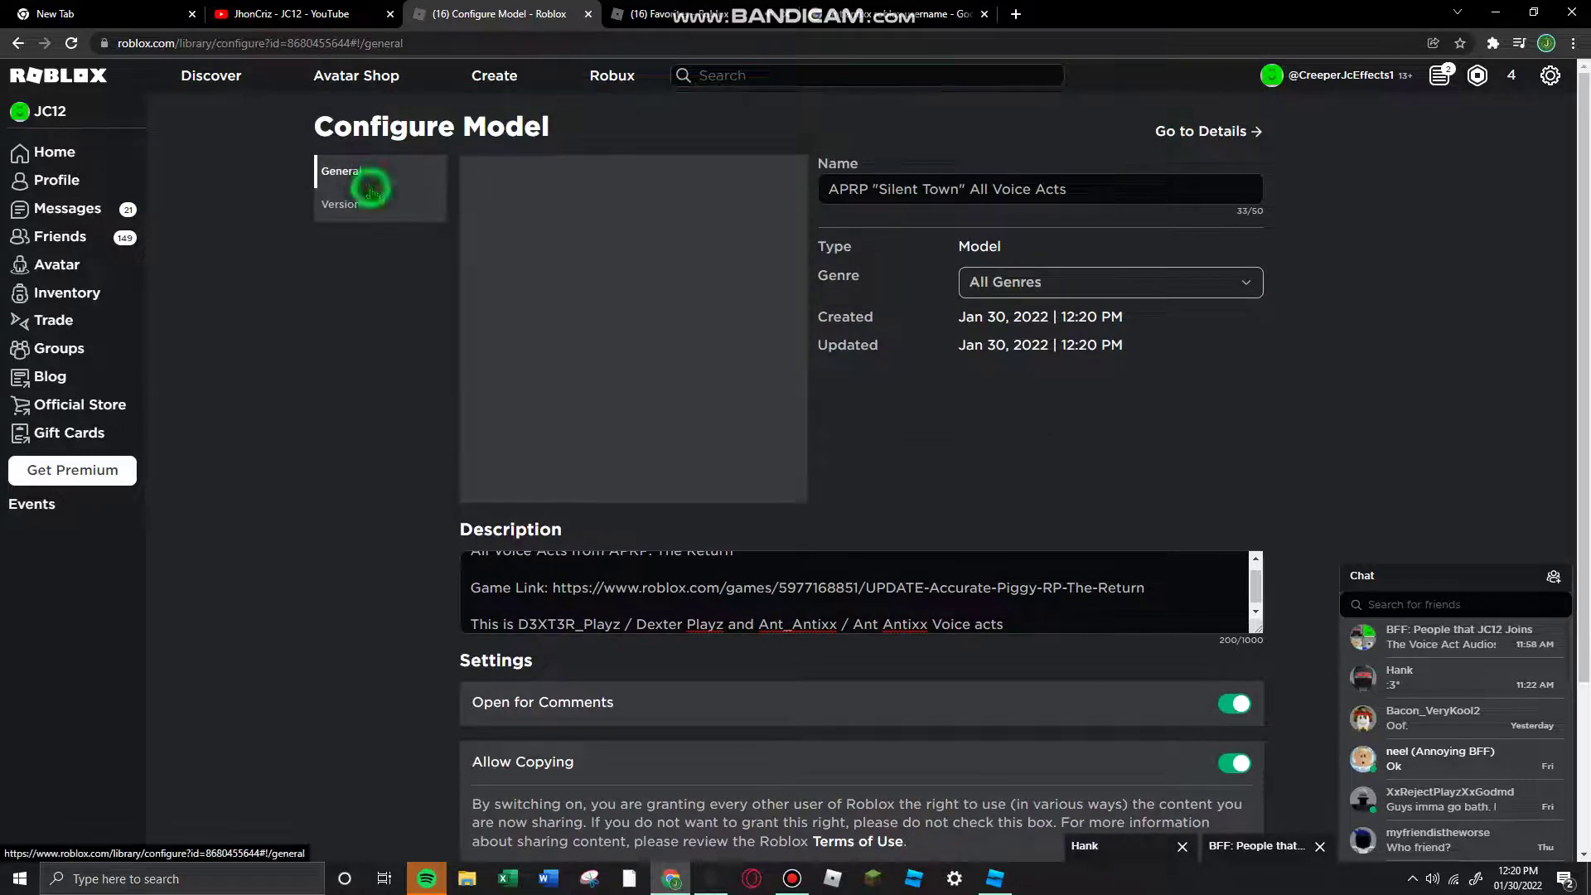
Set the model's genre to Horror and save the change while switching to its version history.
click(1041, 281)
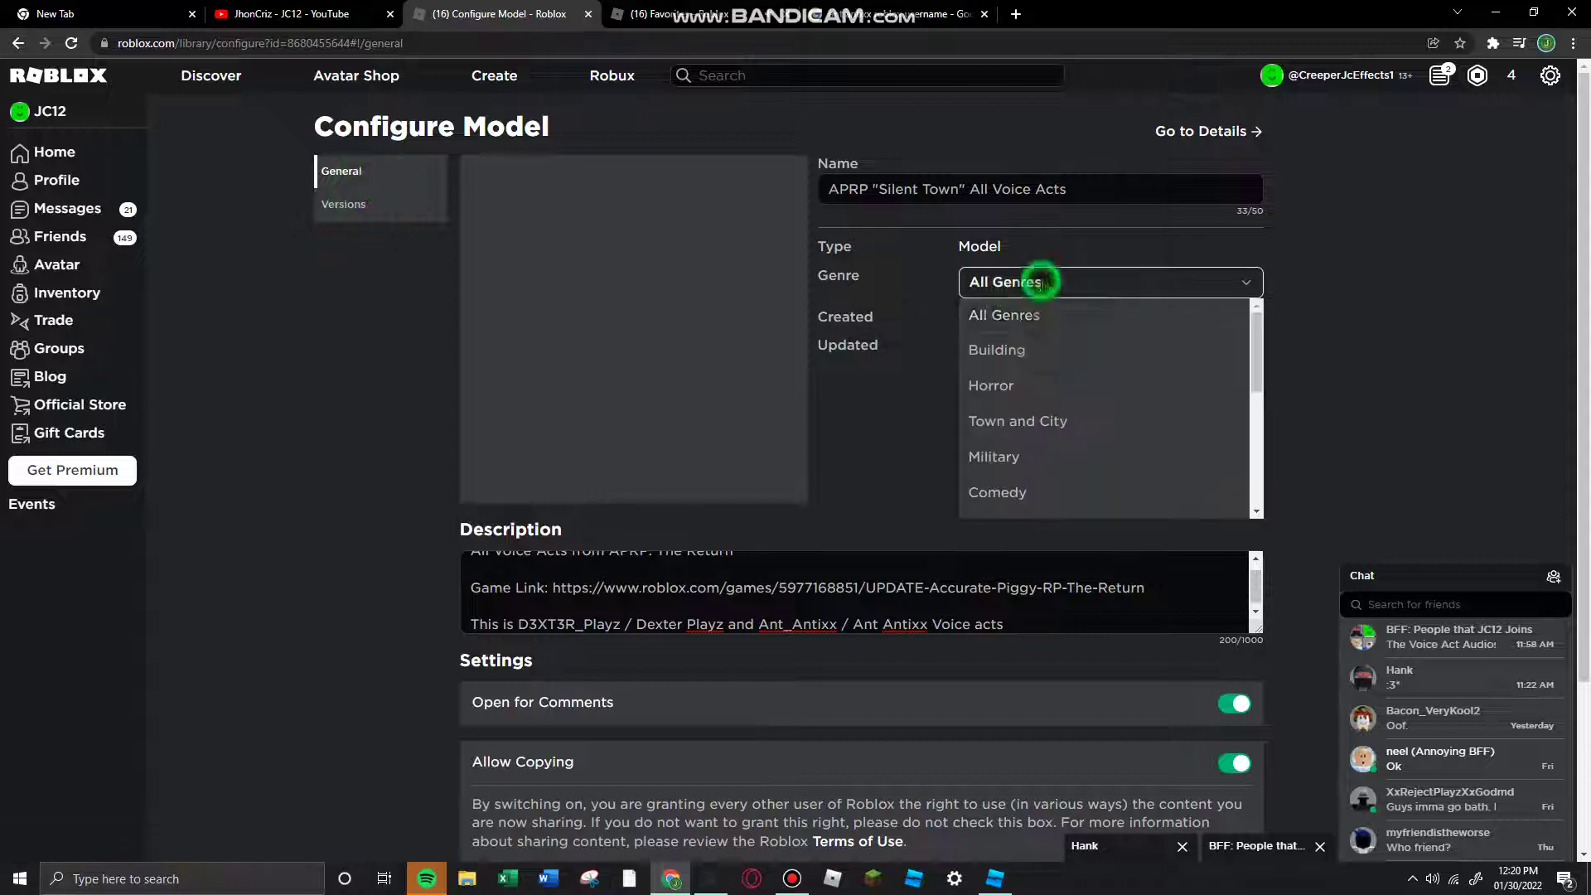
click(1042, 400)
click(343, 204)
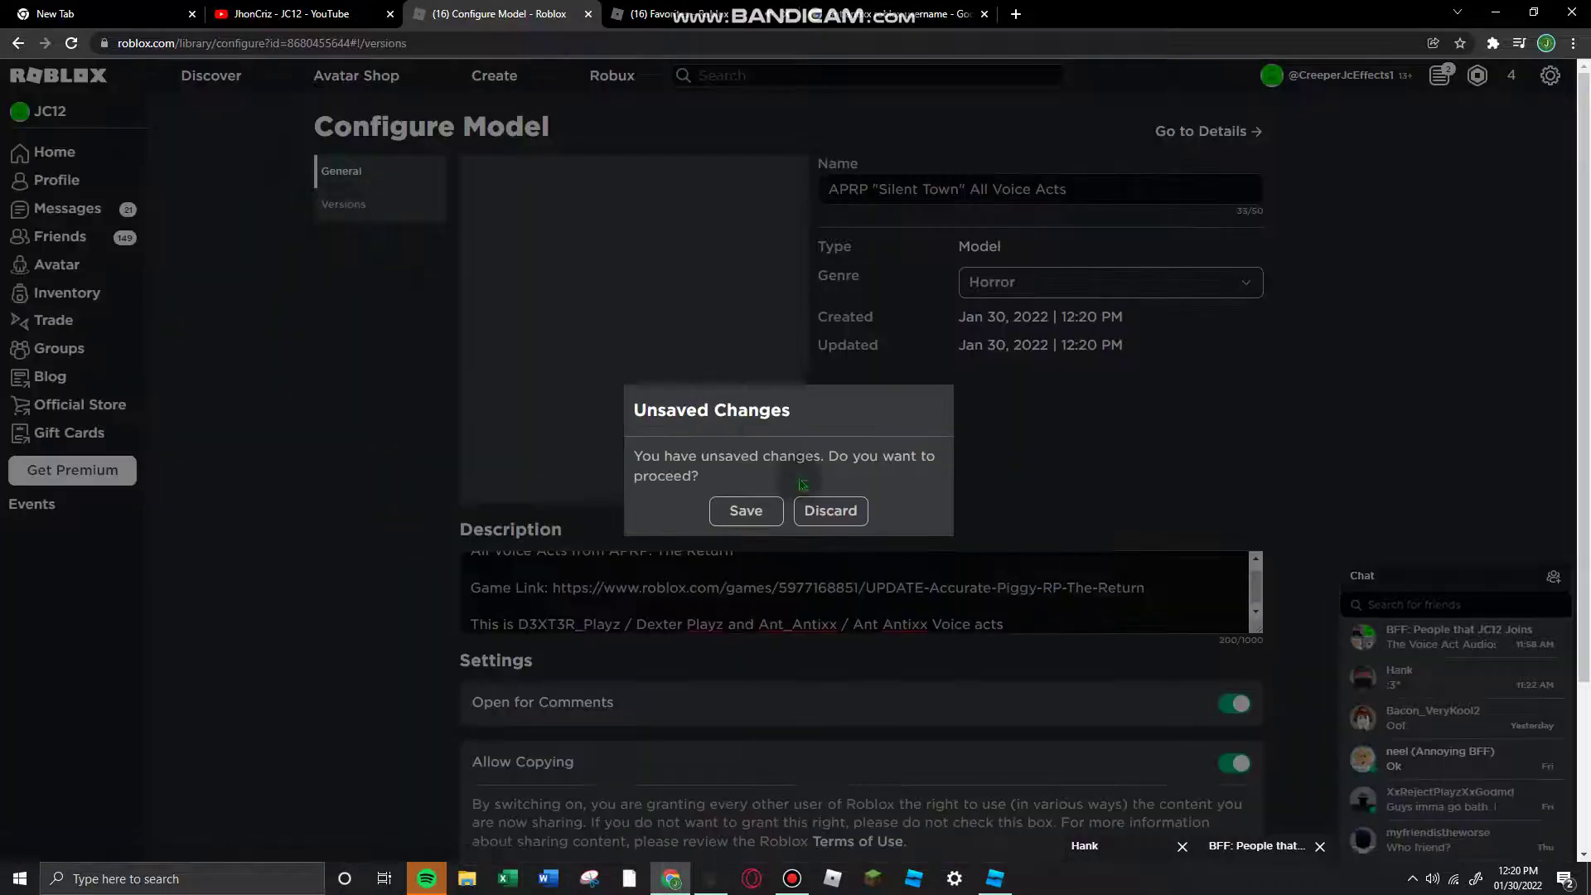
click(1068, 450)
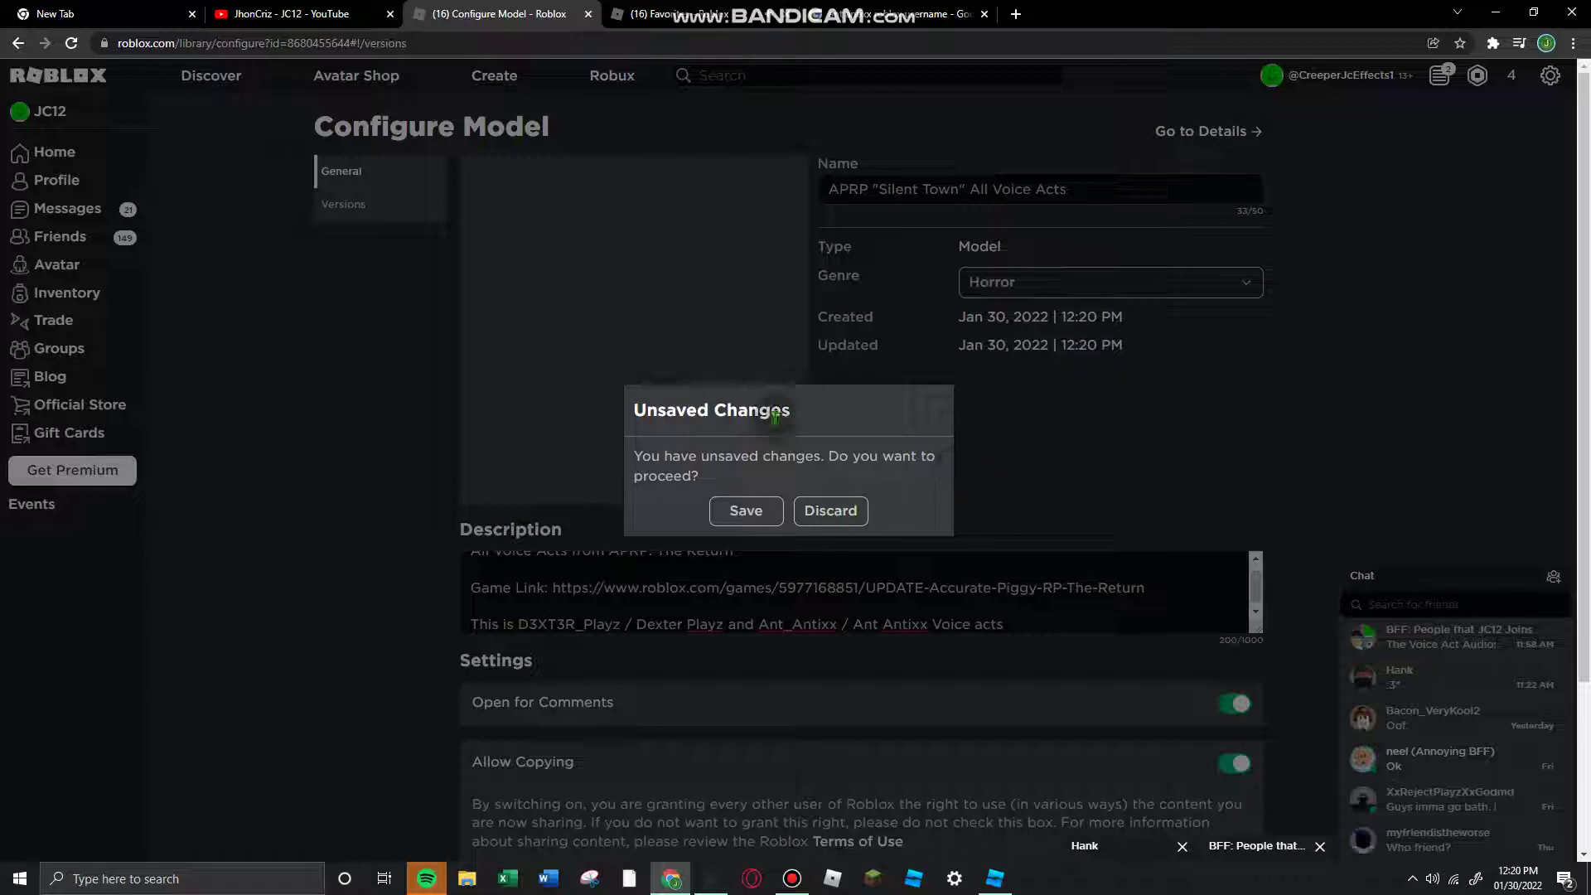
click(746, 511)
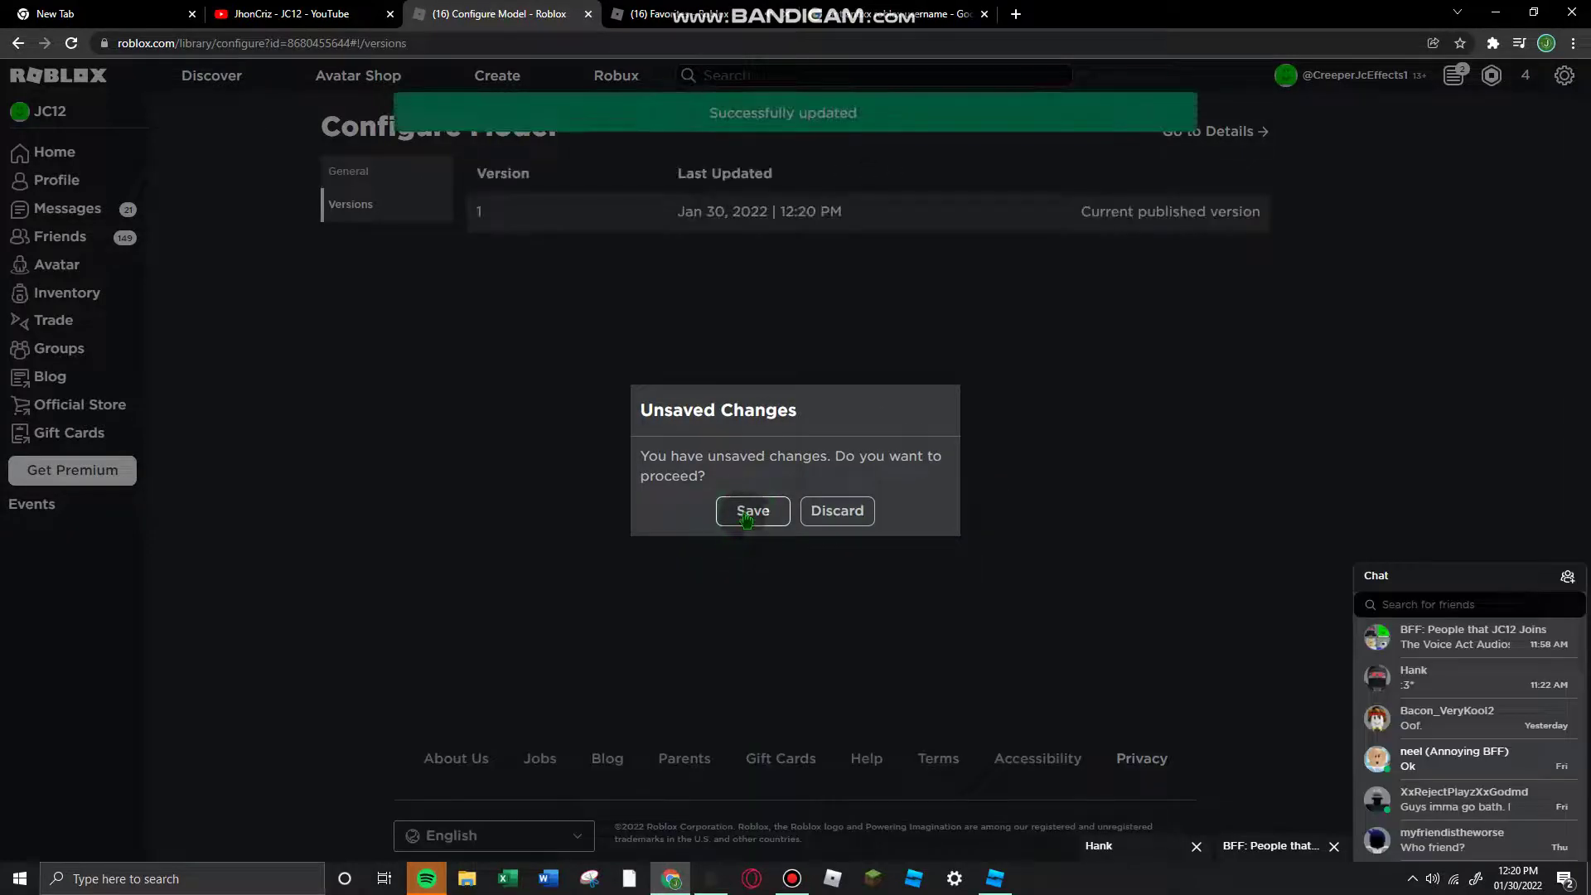
click(749, 512)
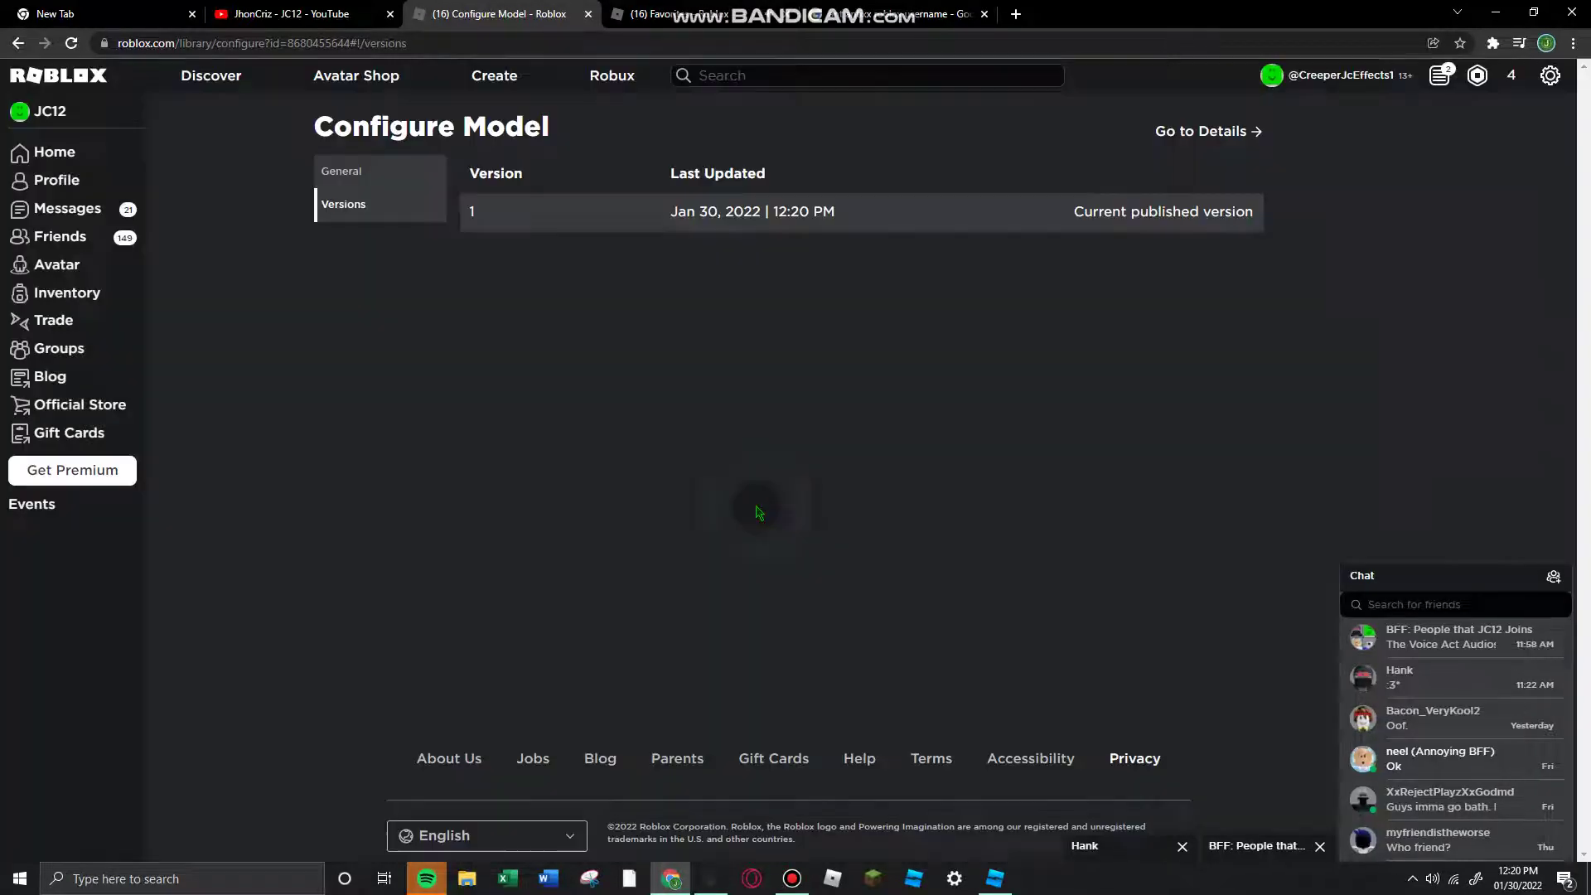
Return to the model's general settings, save them again and open the model's details page.
click(438, 171)
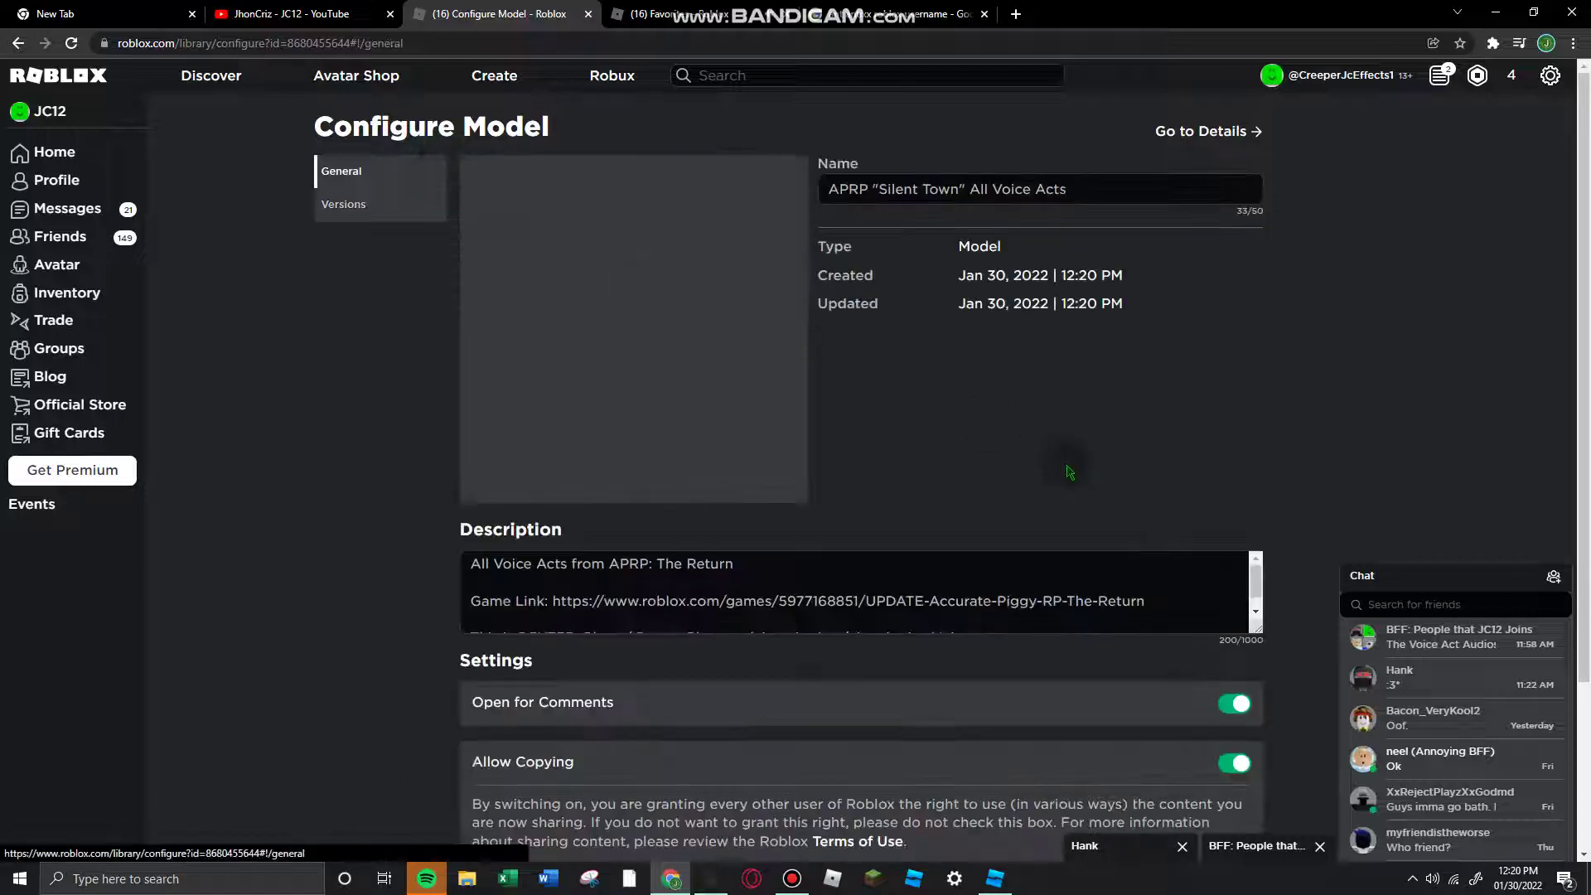
scroll(1069, 473, down, 3)
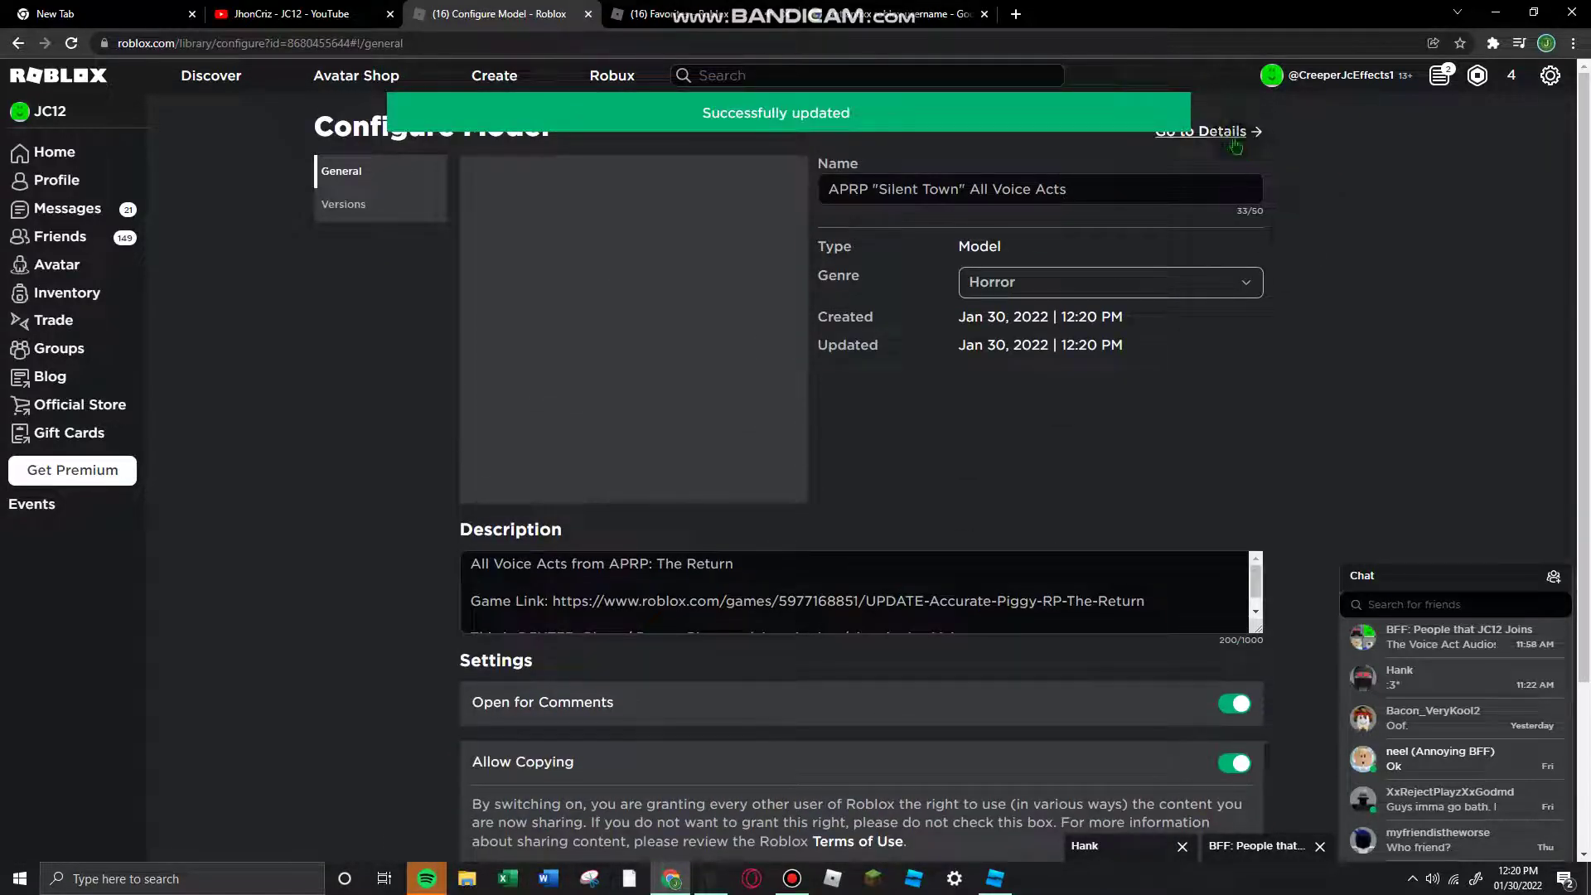
click(1234, 141)
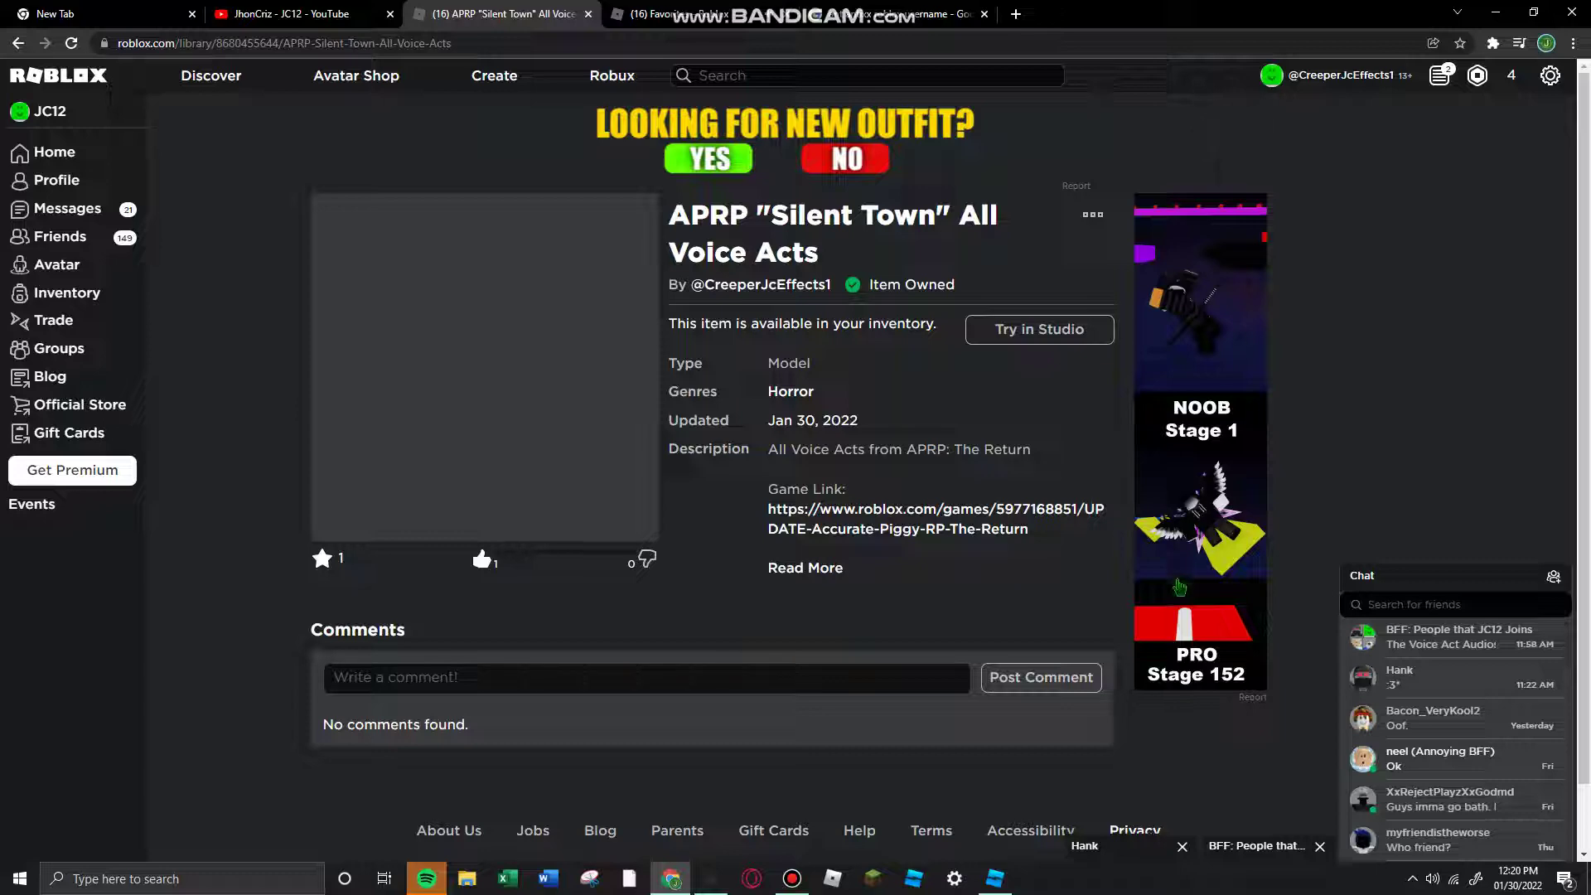
Switch to Roblox Studio, close the voice acts model preview, and move the Studio window fully into view.
click(994, 879)
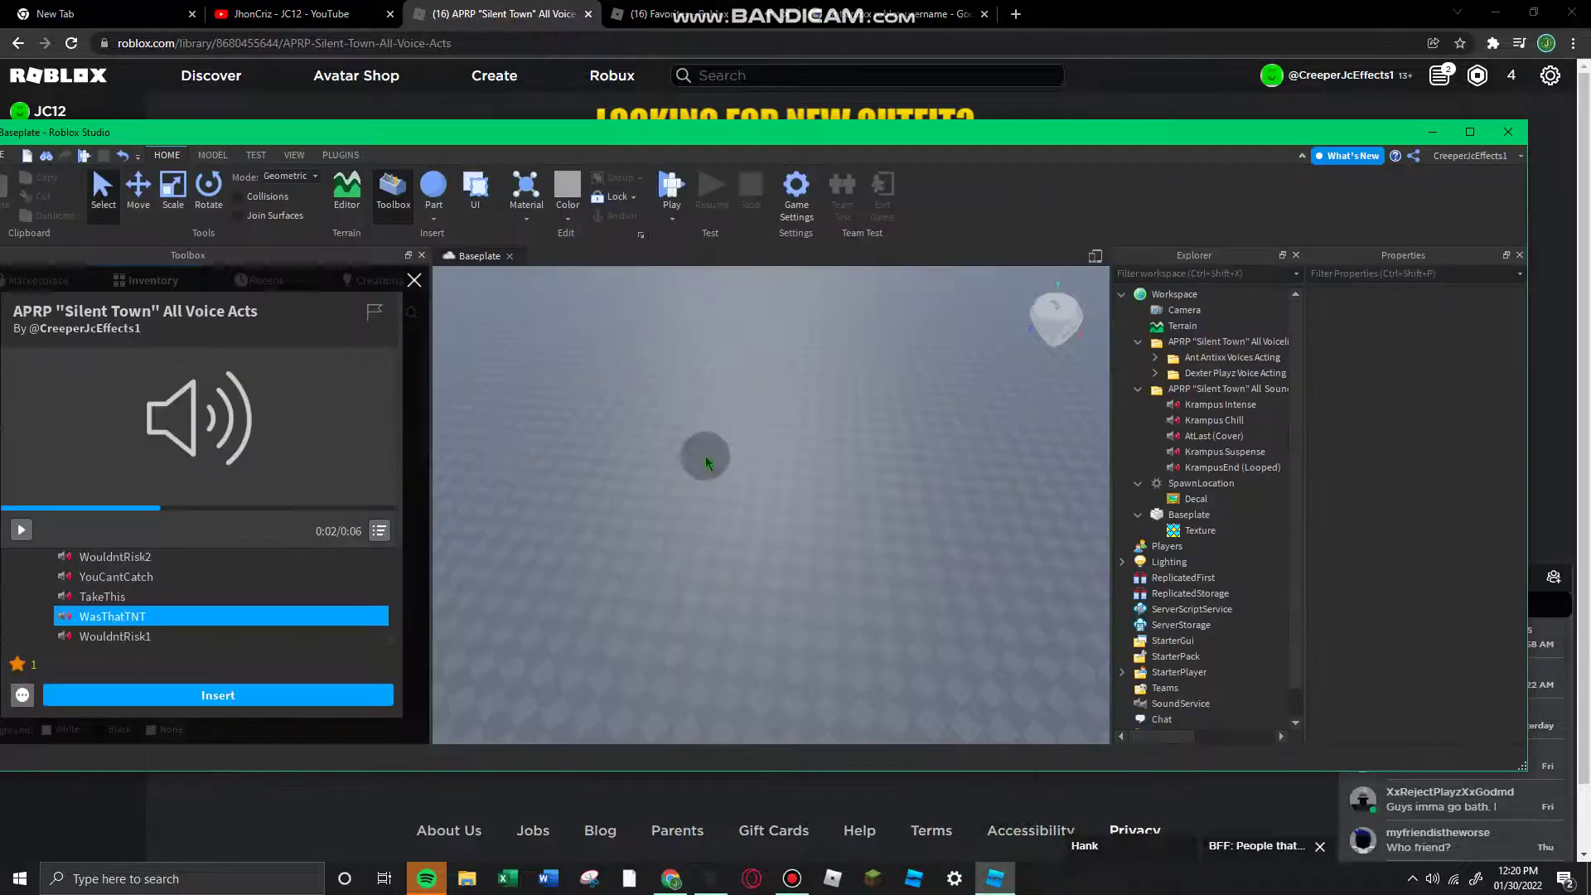
click(414, 280)
click(497, 132)
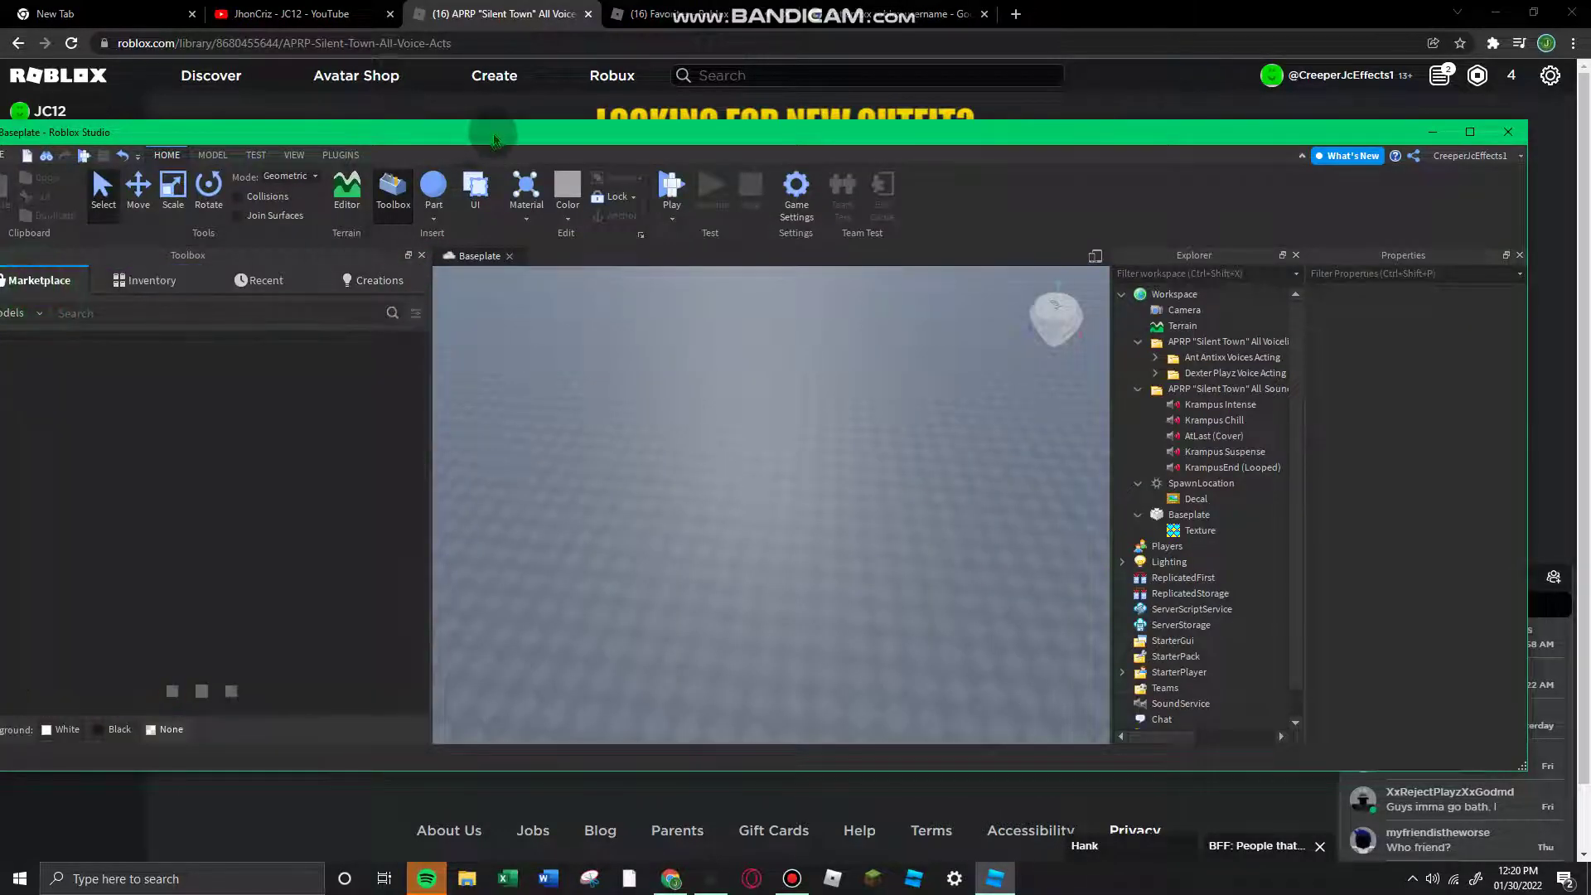
drag(501, 135, 566, 123)
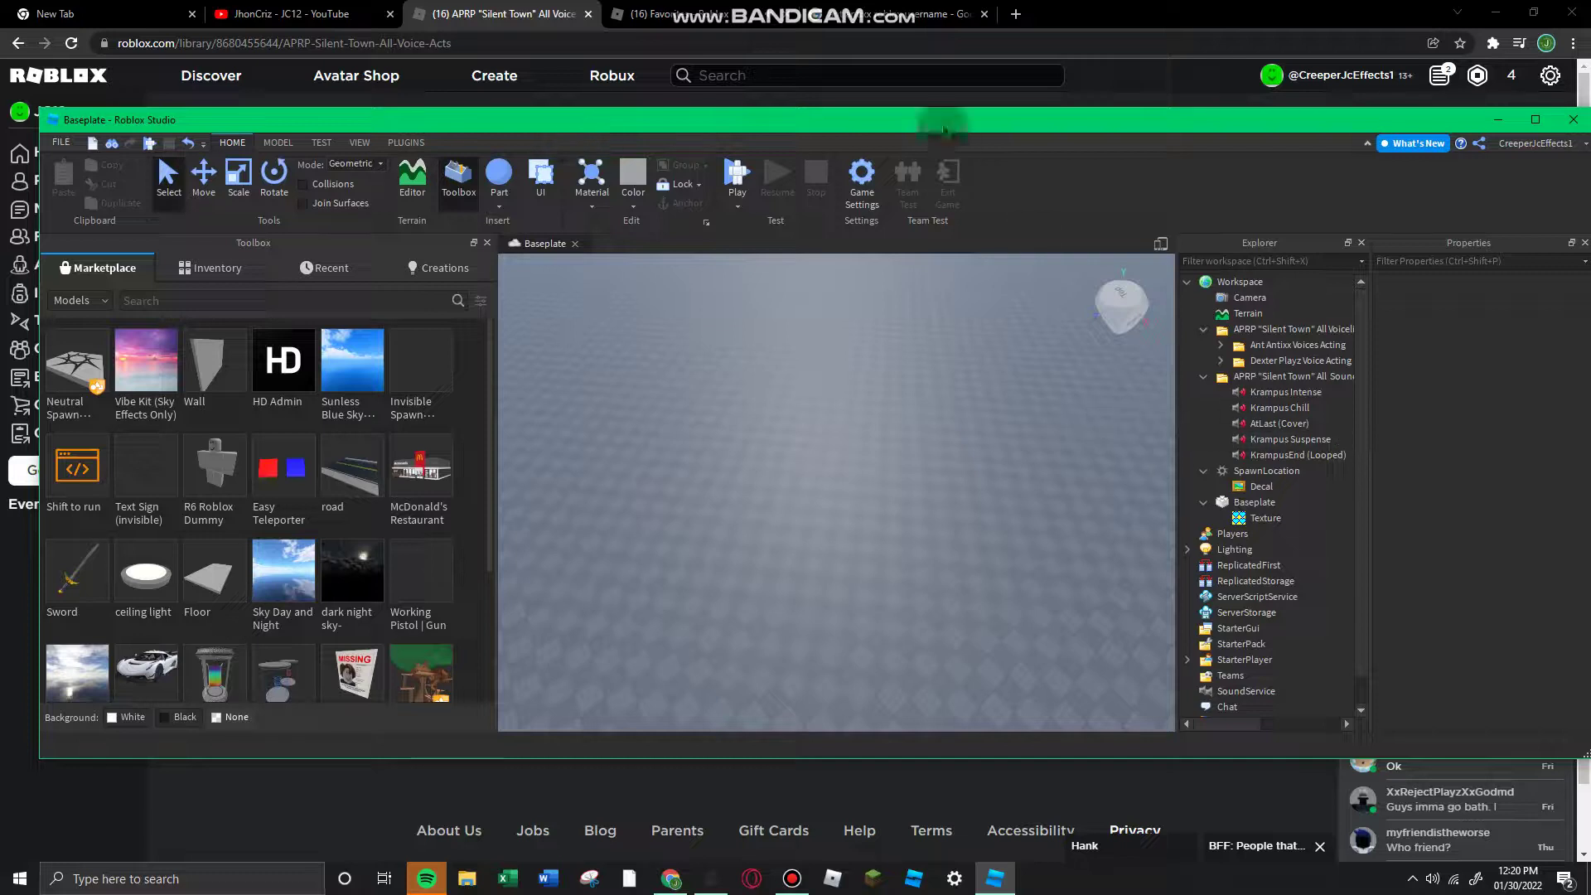
Inspect the Krampus Intense sound and preview the Krampus Chill sound from the "Silent Town" soundtrack folder.
click(1292, 391)
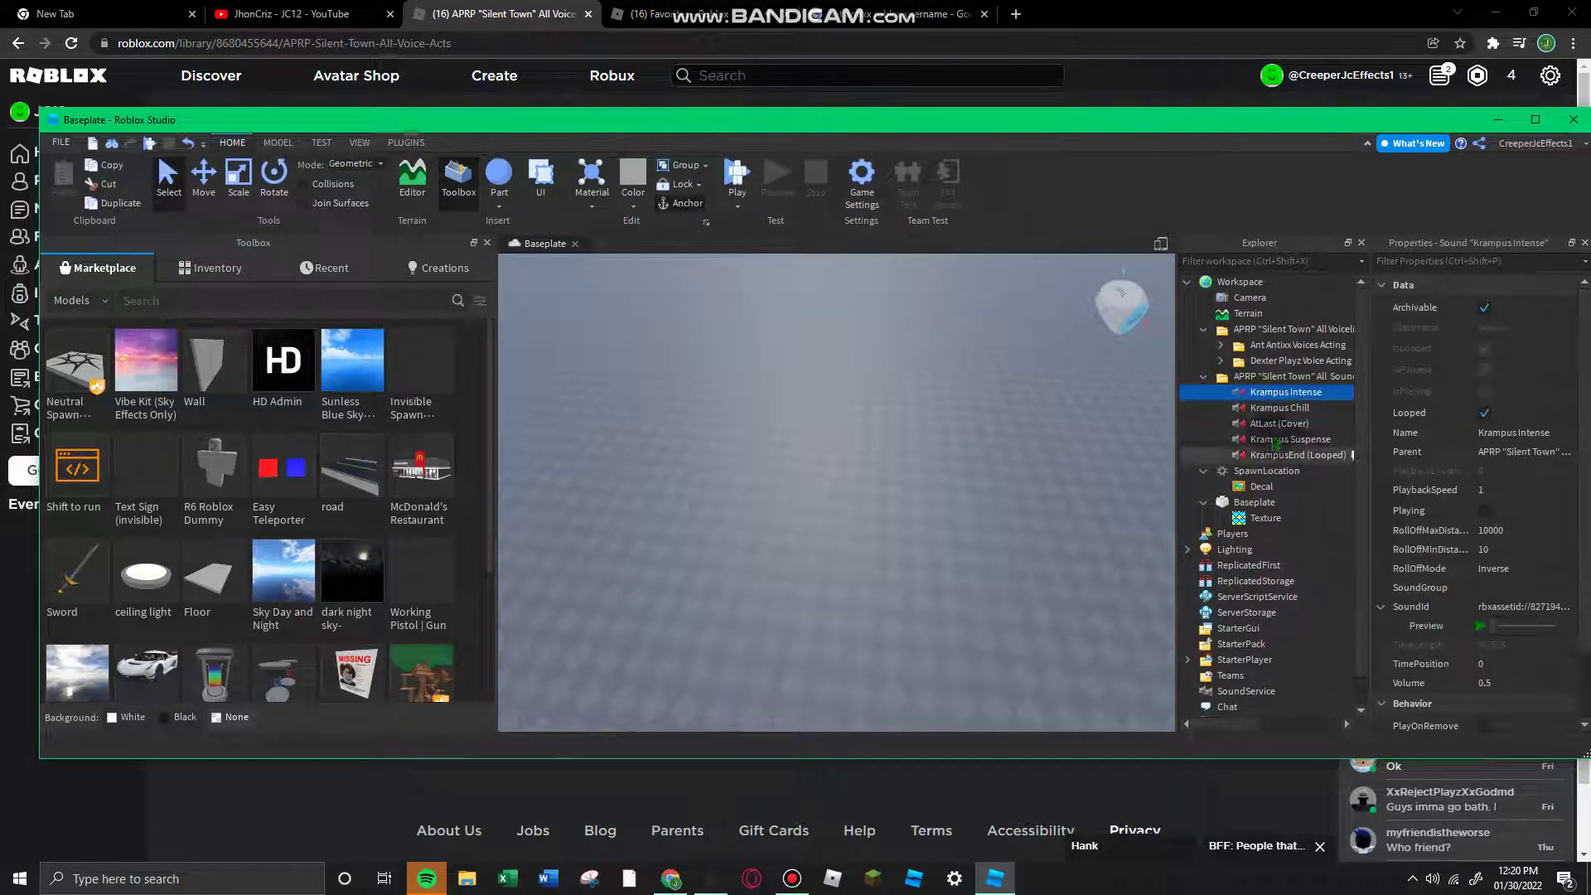
click(1280, 408)
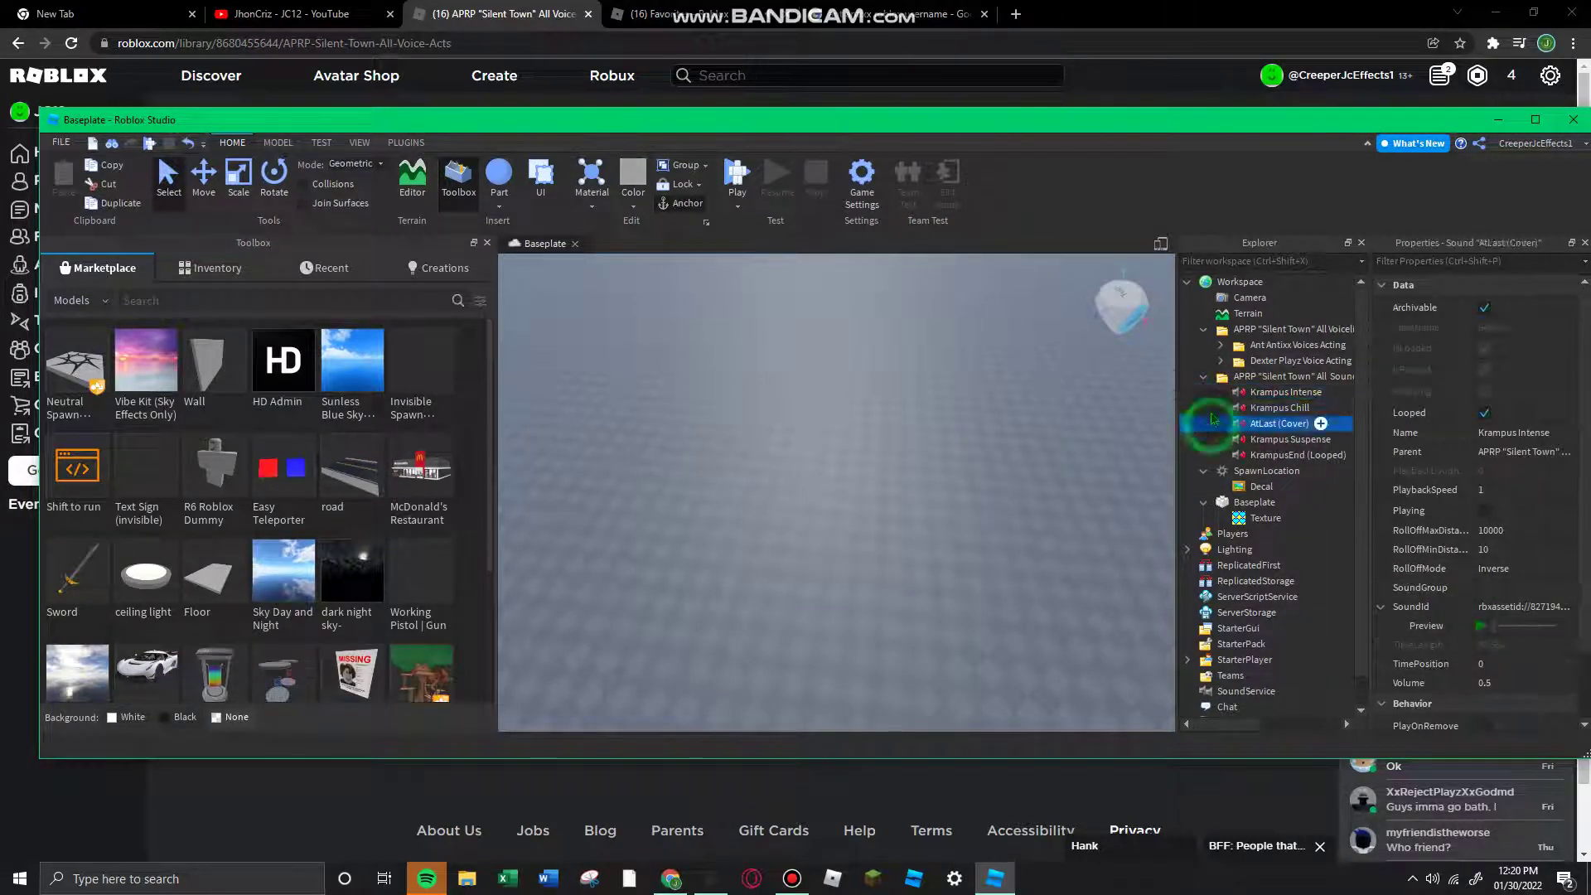
click(1481, 625)
Search the marketplace models for "APRP "Silent Town" All Voice Acts" while playing the Krampus Chill sound preview.
click(206, 300)
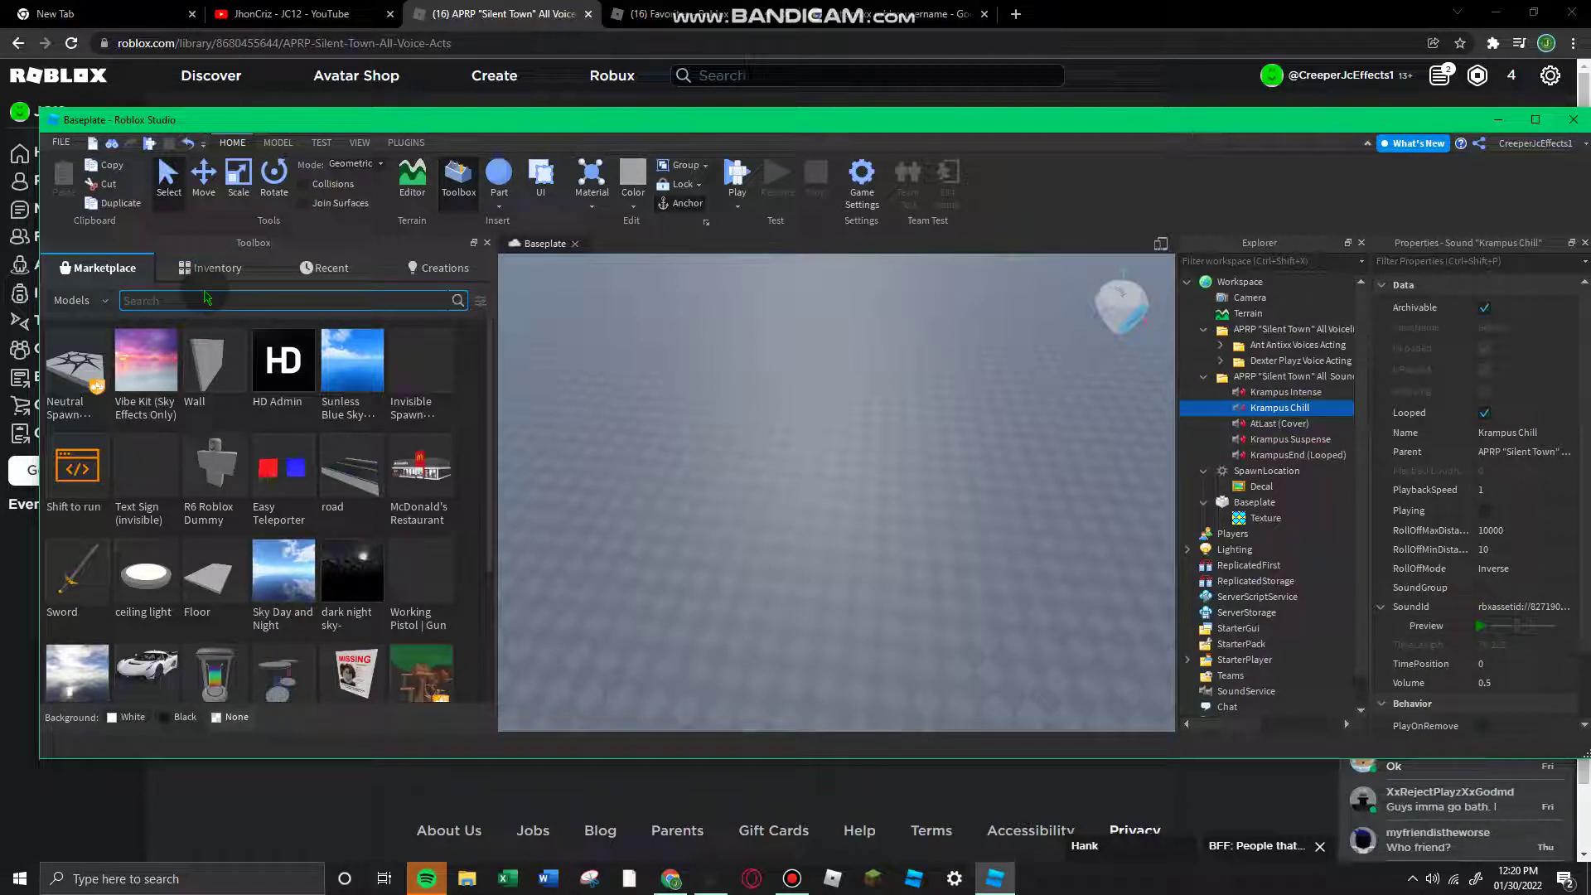
text(APRP "Si)
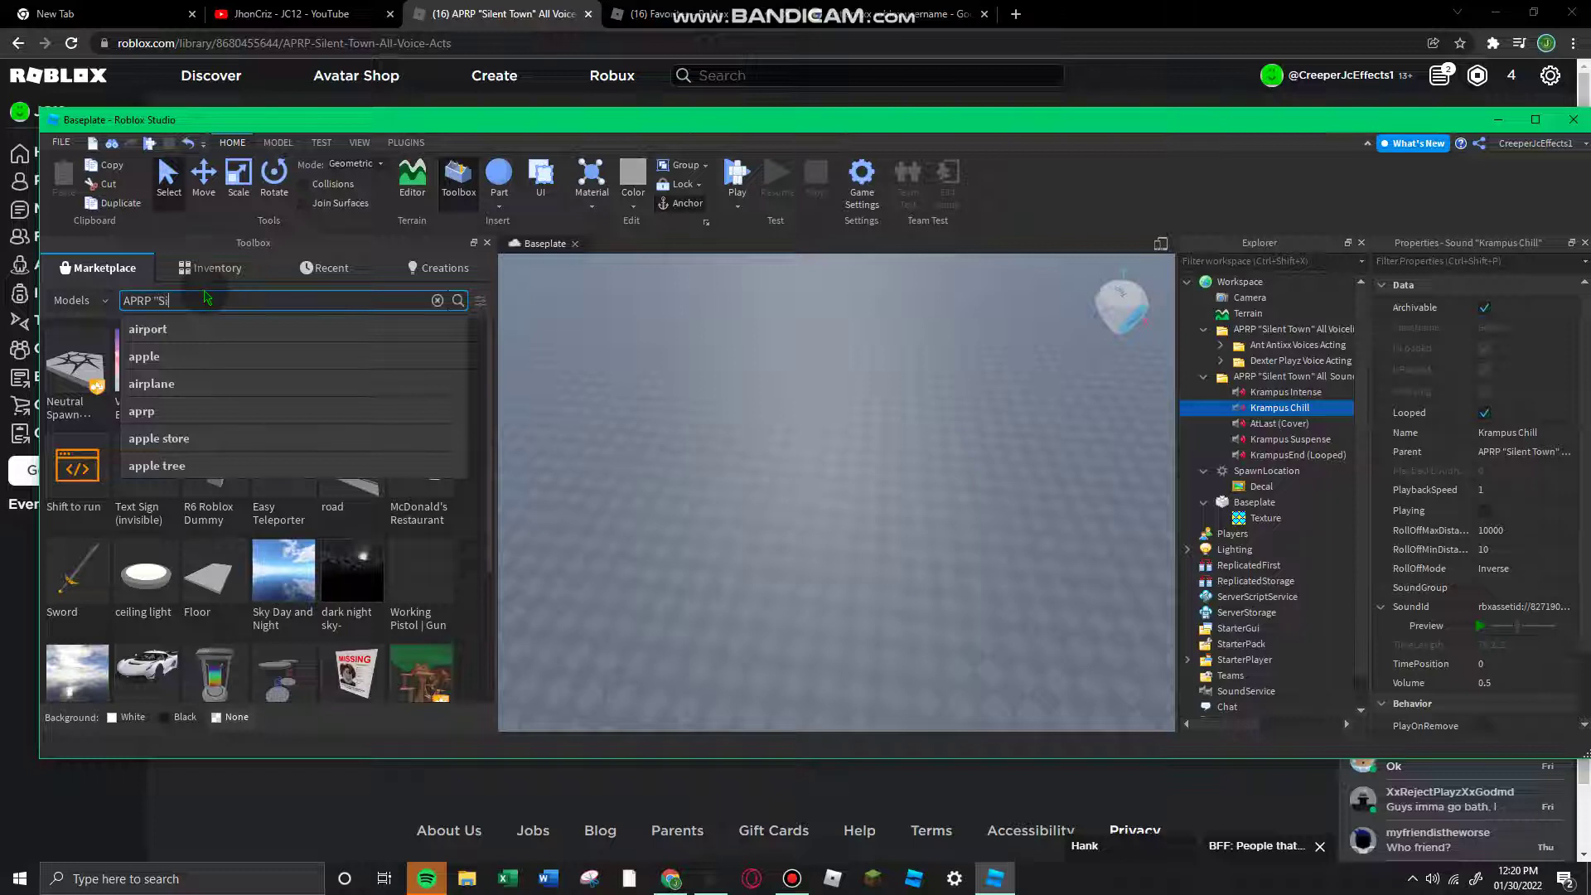
text(lent)
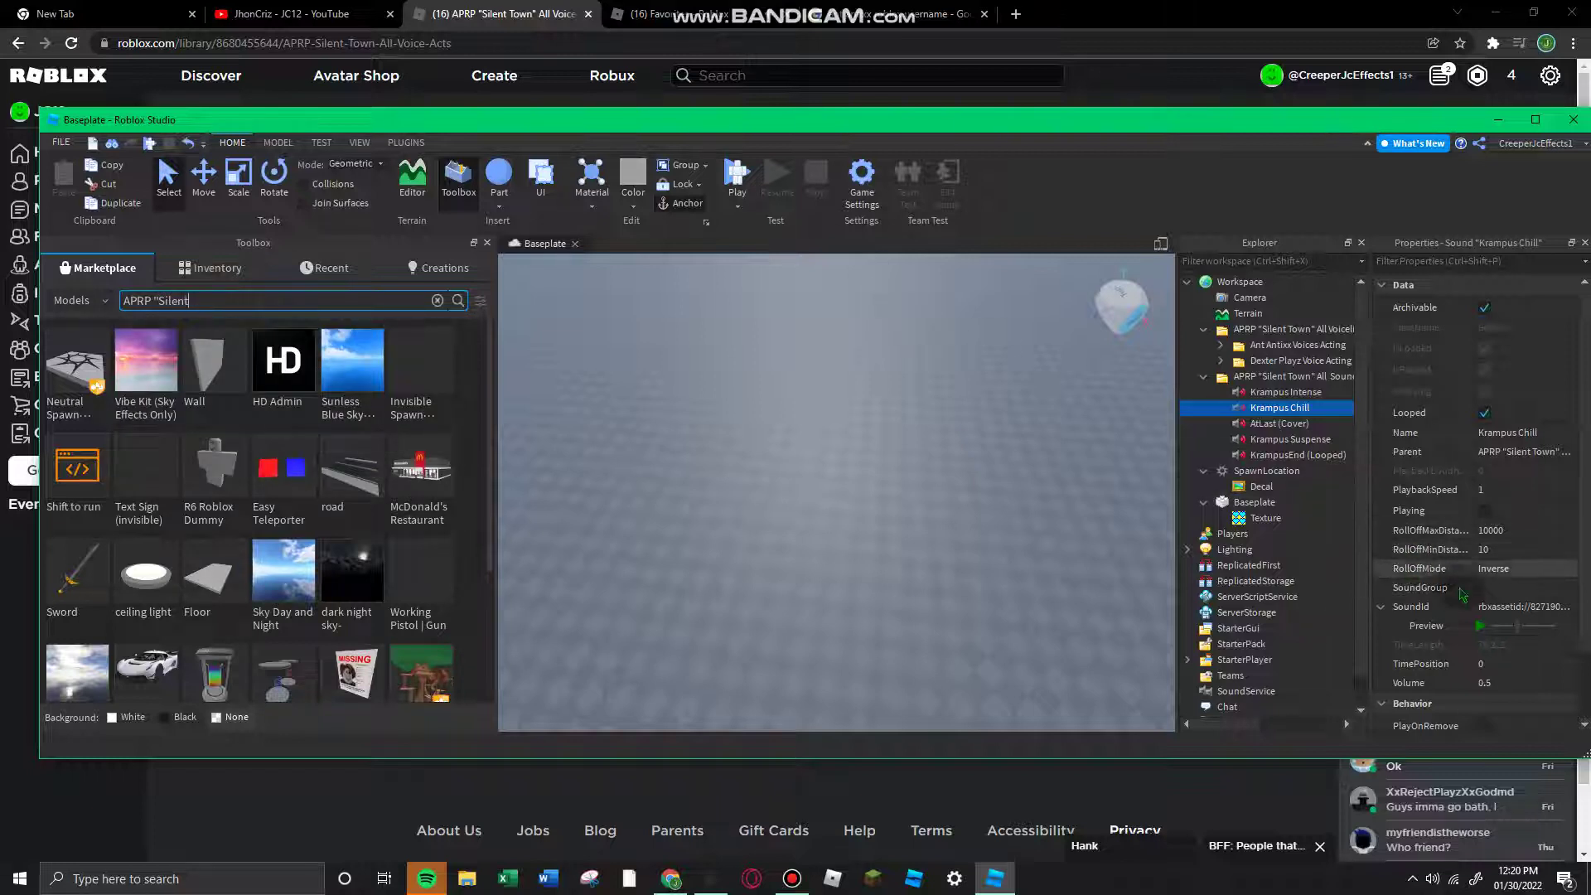
click(1513, 627)
click(419, 303)
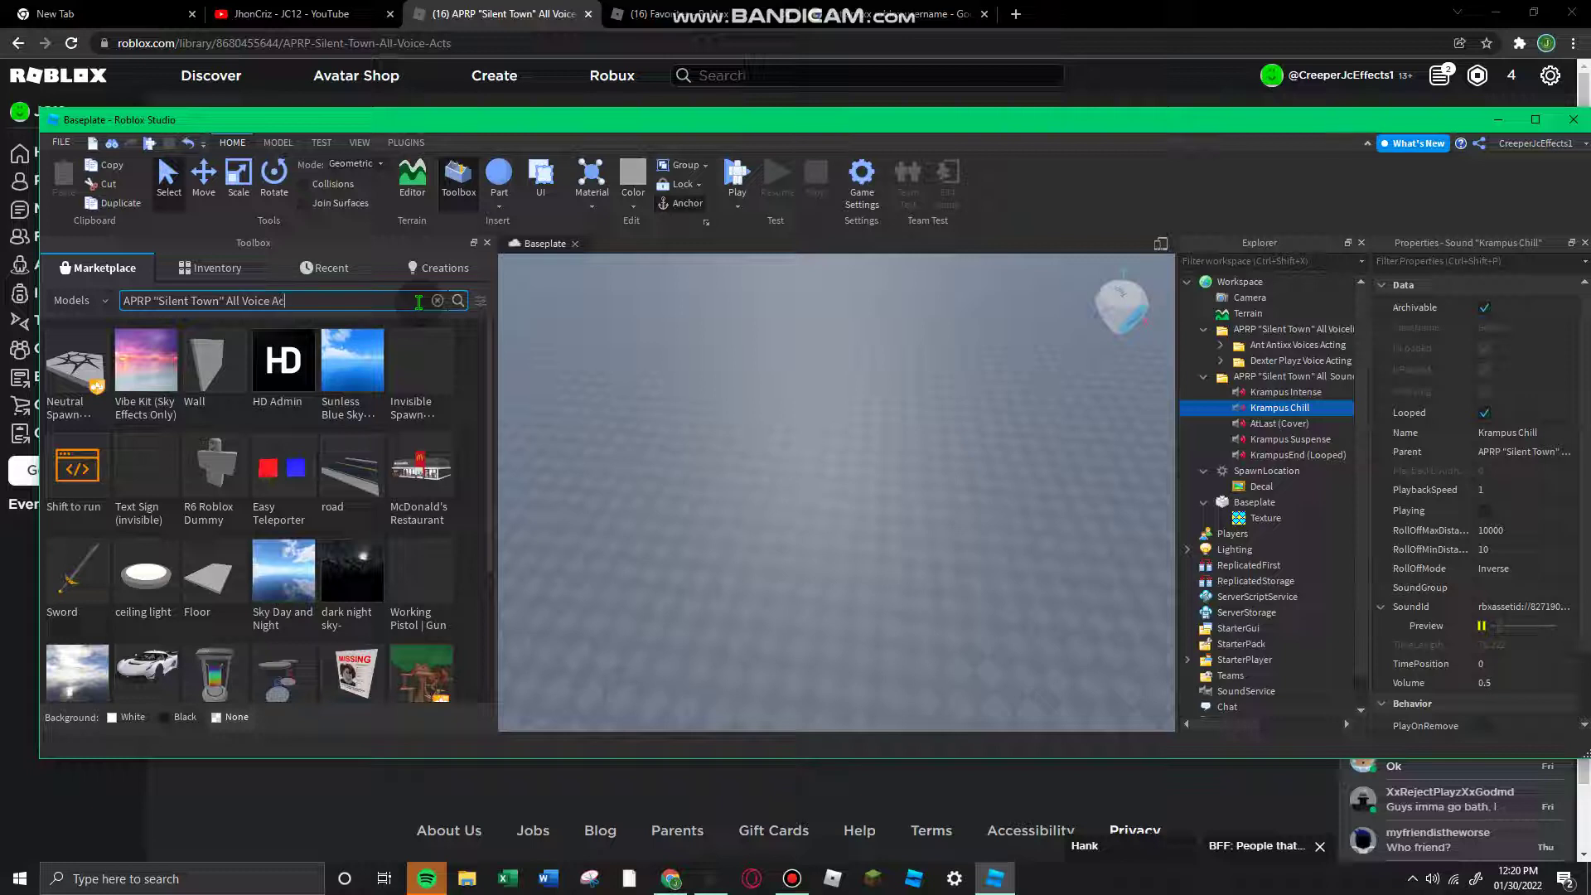
key(Return)
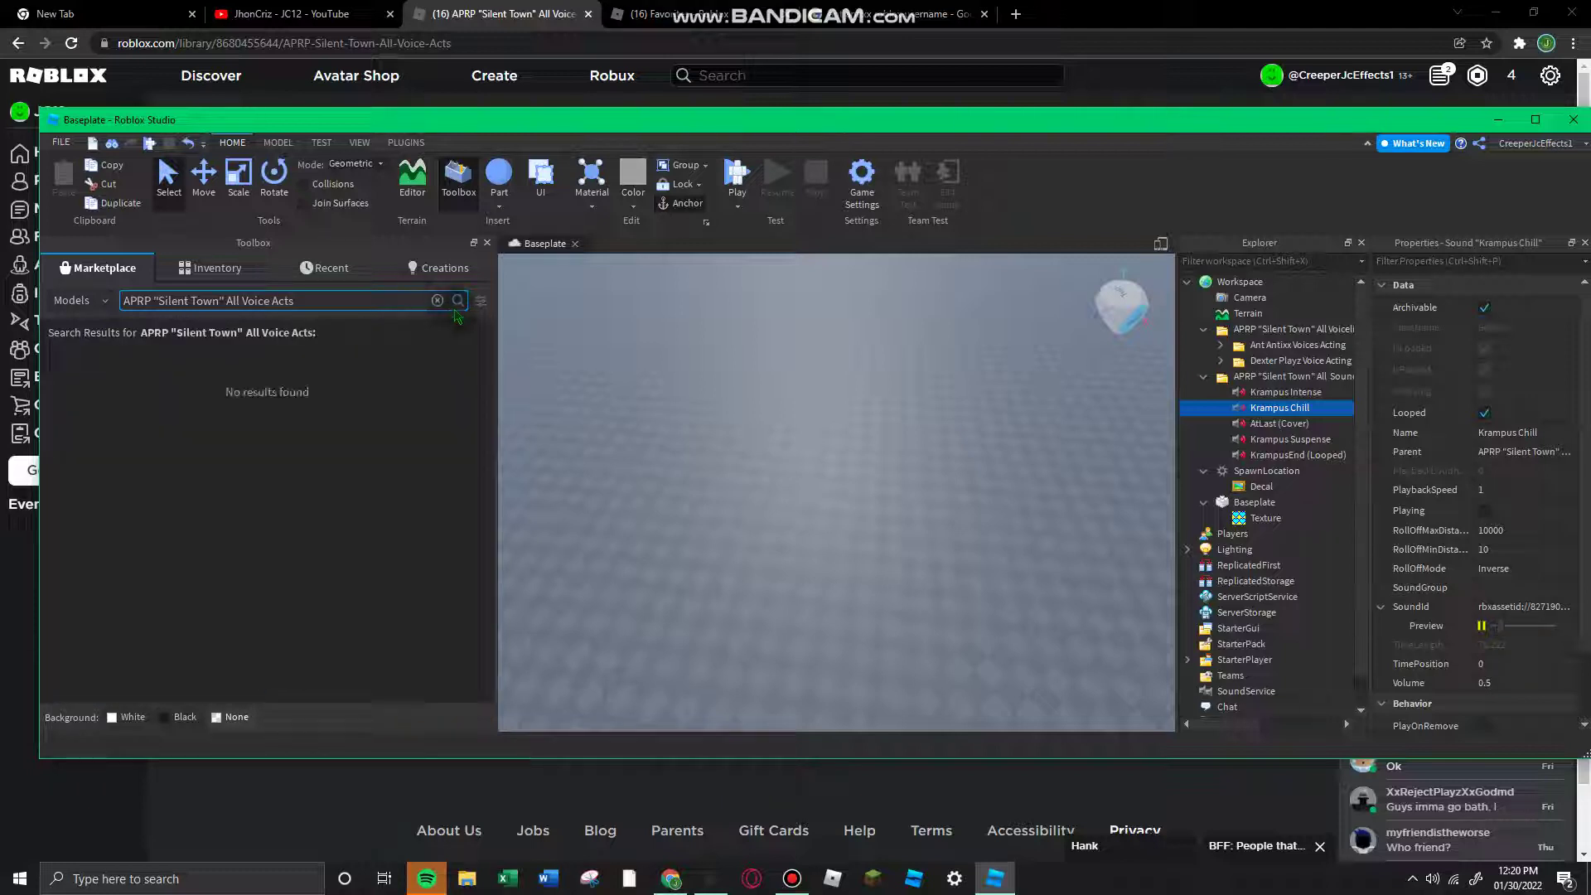
Clear the marketplace search and filter the models by the account's own creator name.
click(436, 301)
click(480, 300)
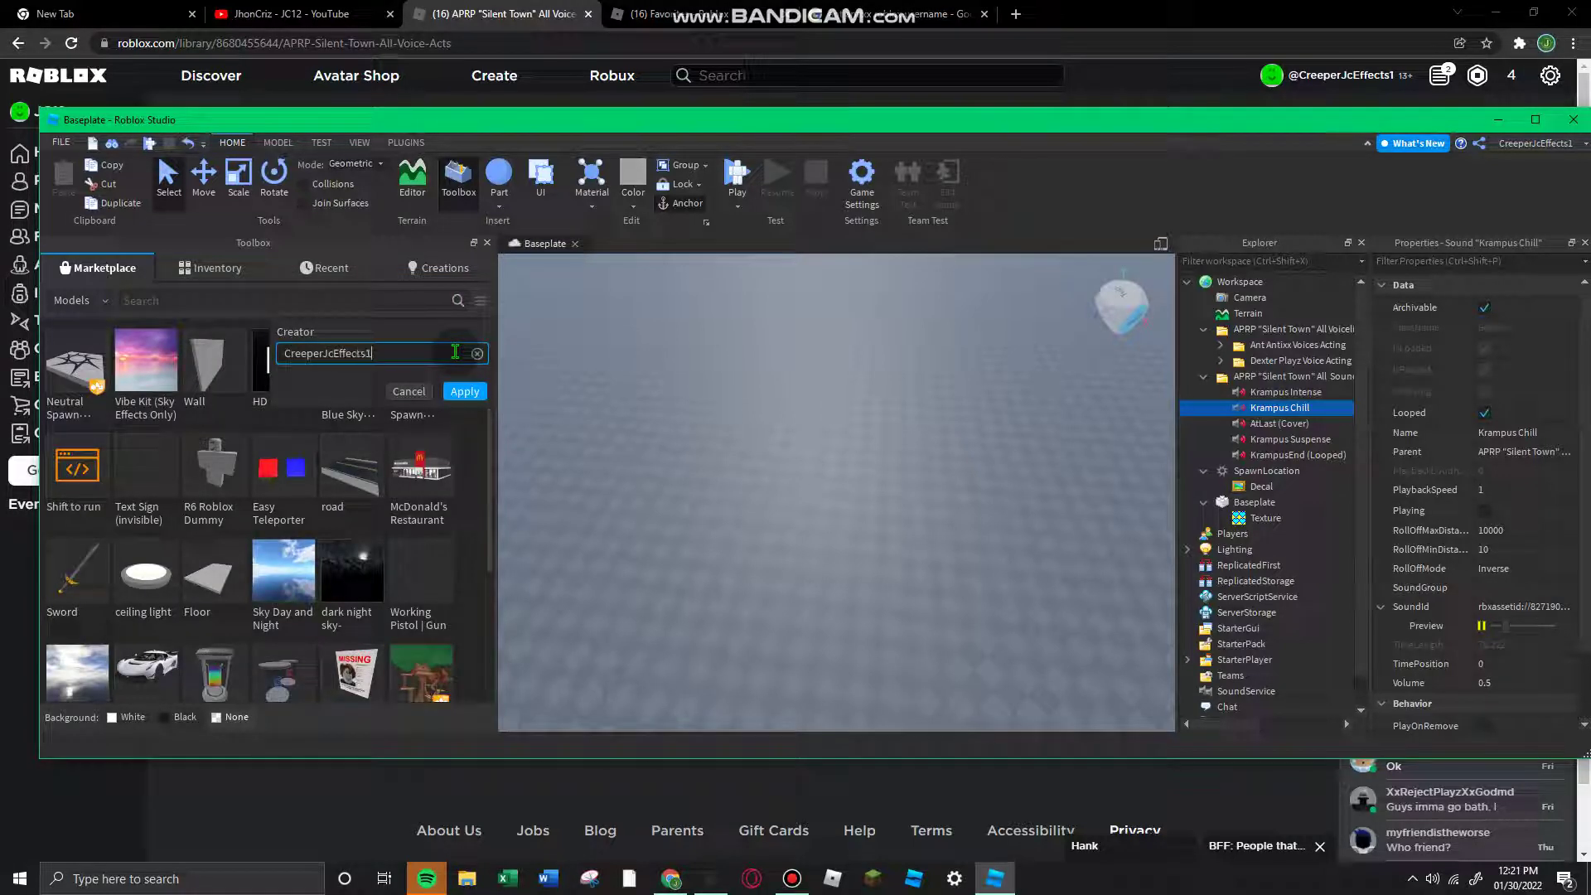
click(472, 397)
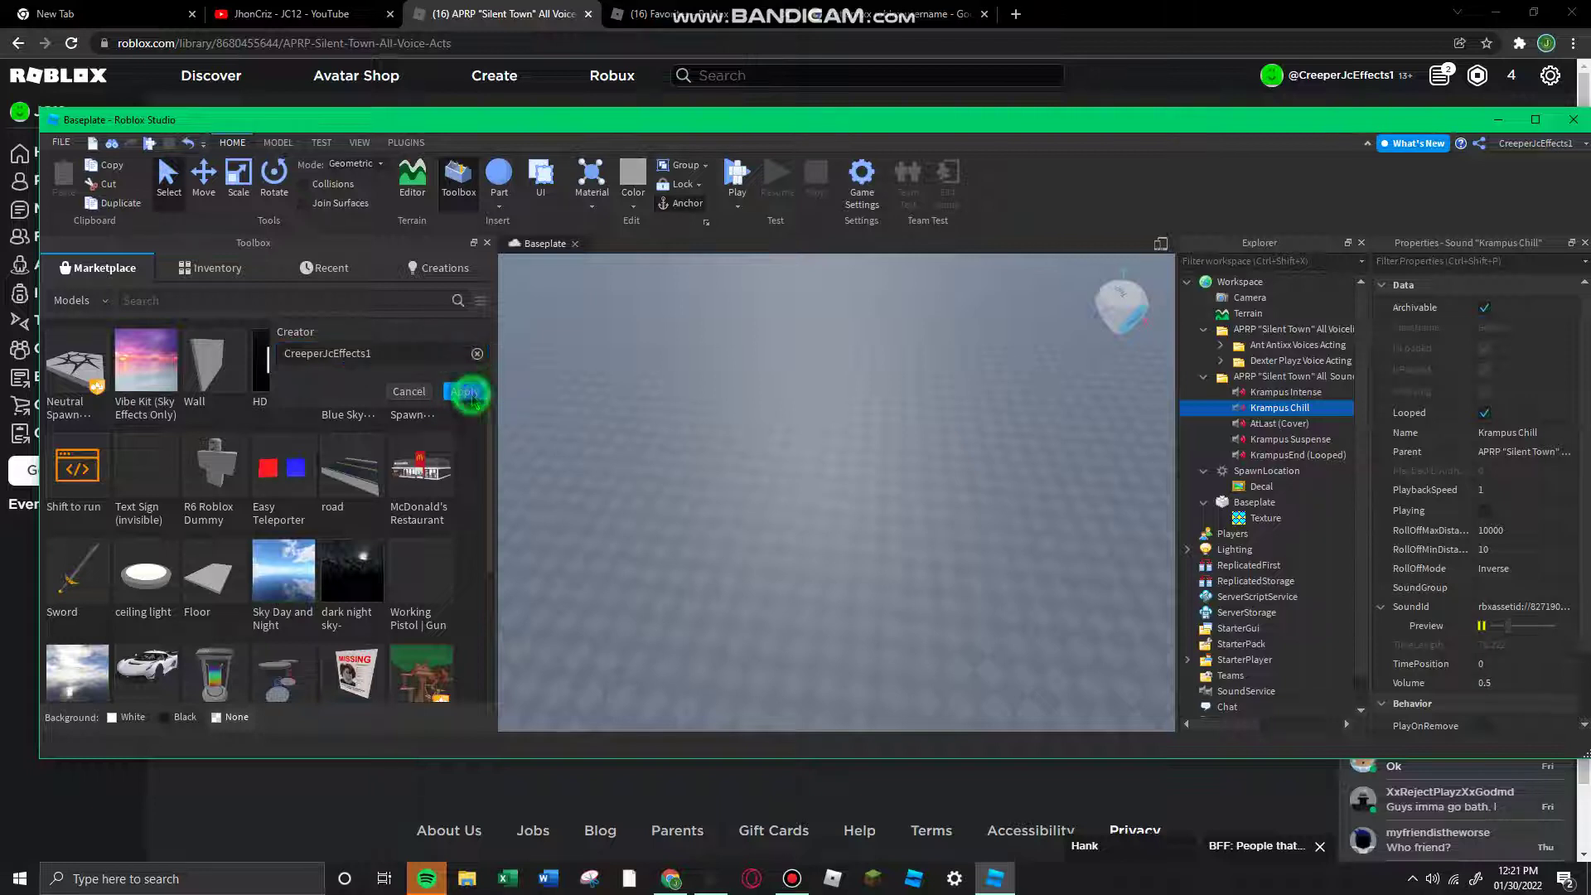
click(466, 392)
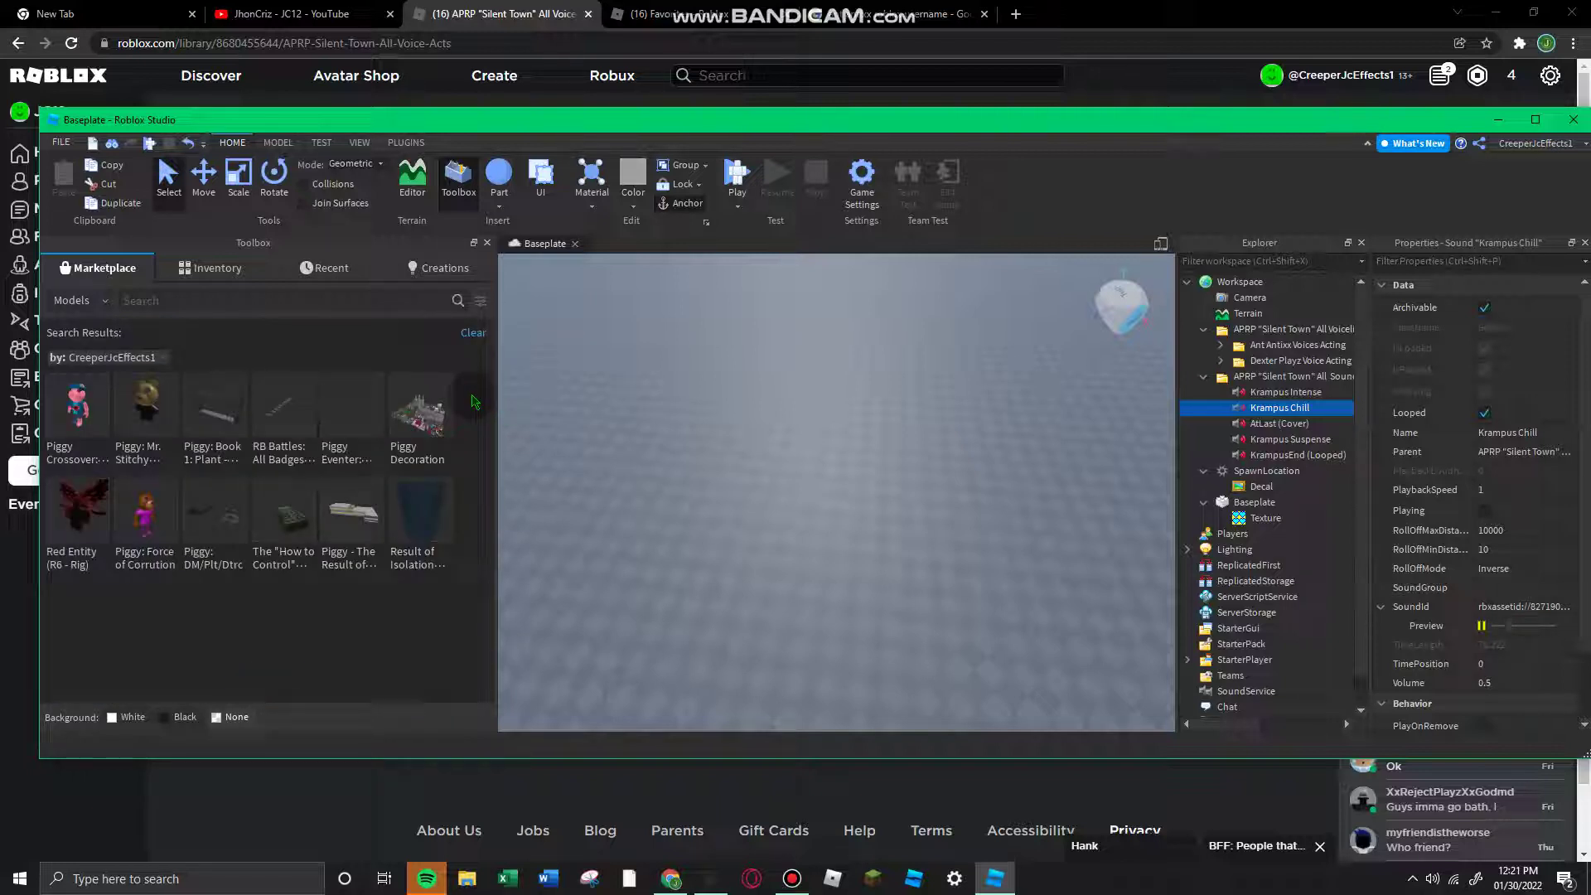
Collapse the "Silent Town" soundtracks and voicelines folders in the workspace tree.
drag(361, 488, 888, 549)
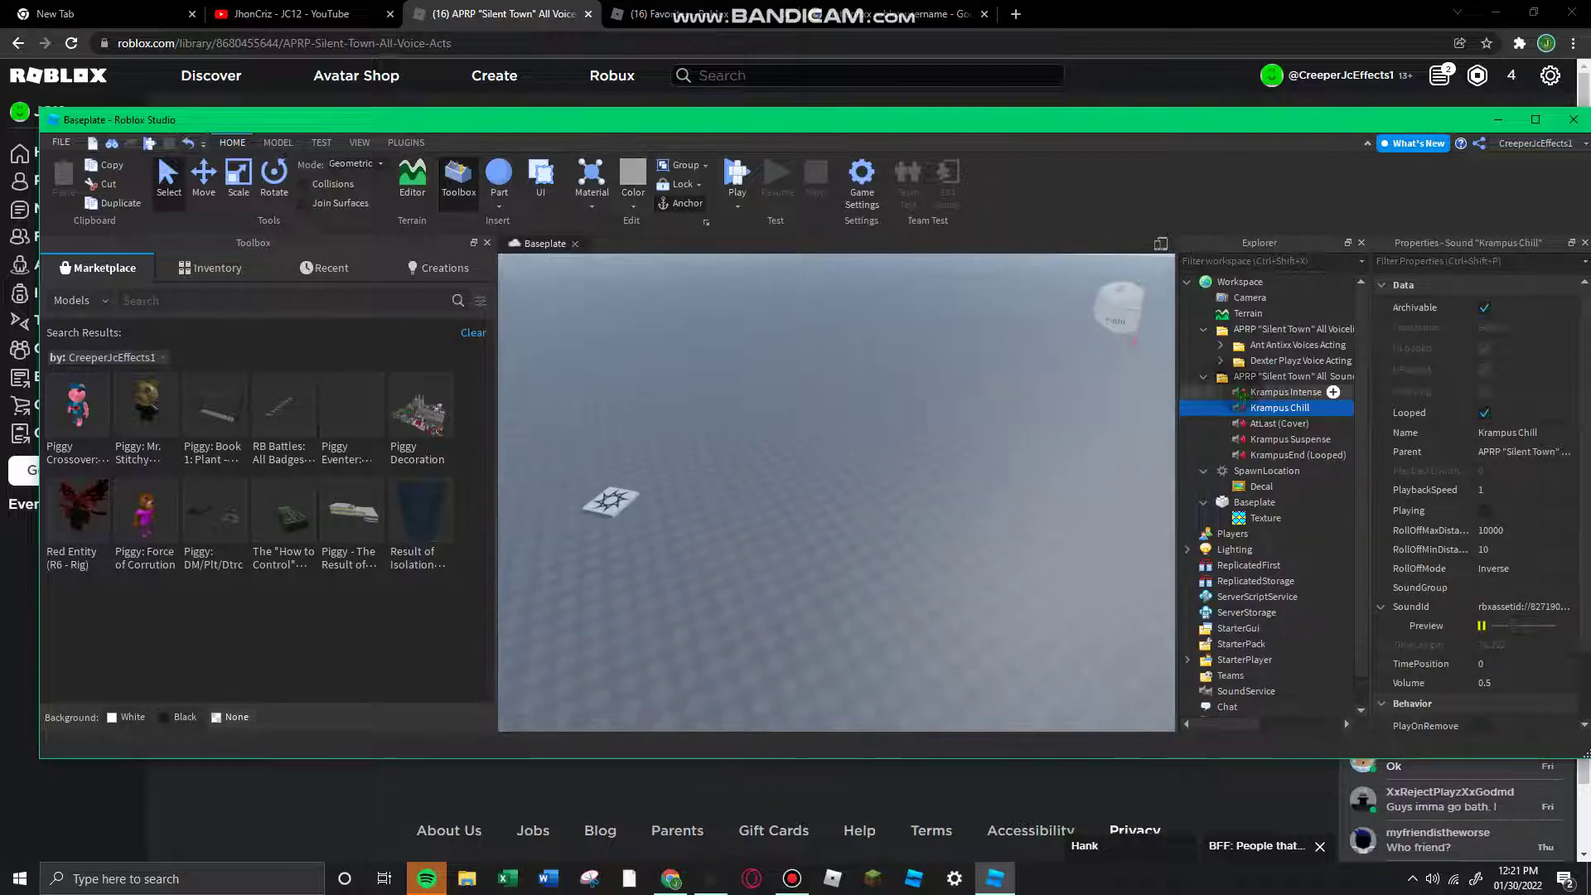
click(1204, 376)
click(1203, 329)
right_click(1218, 330)
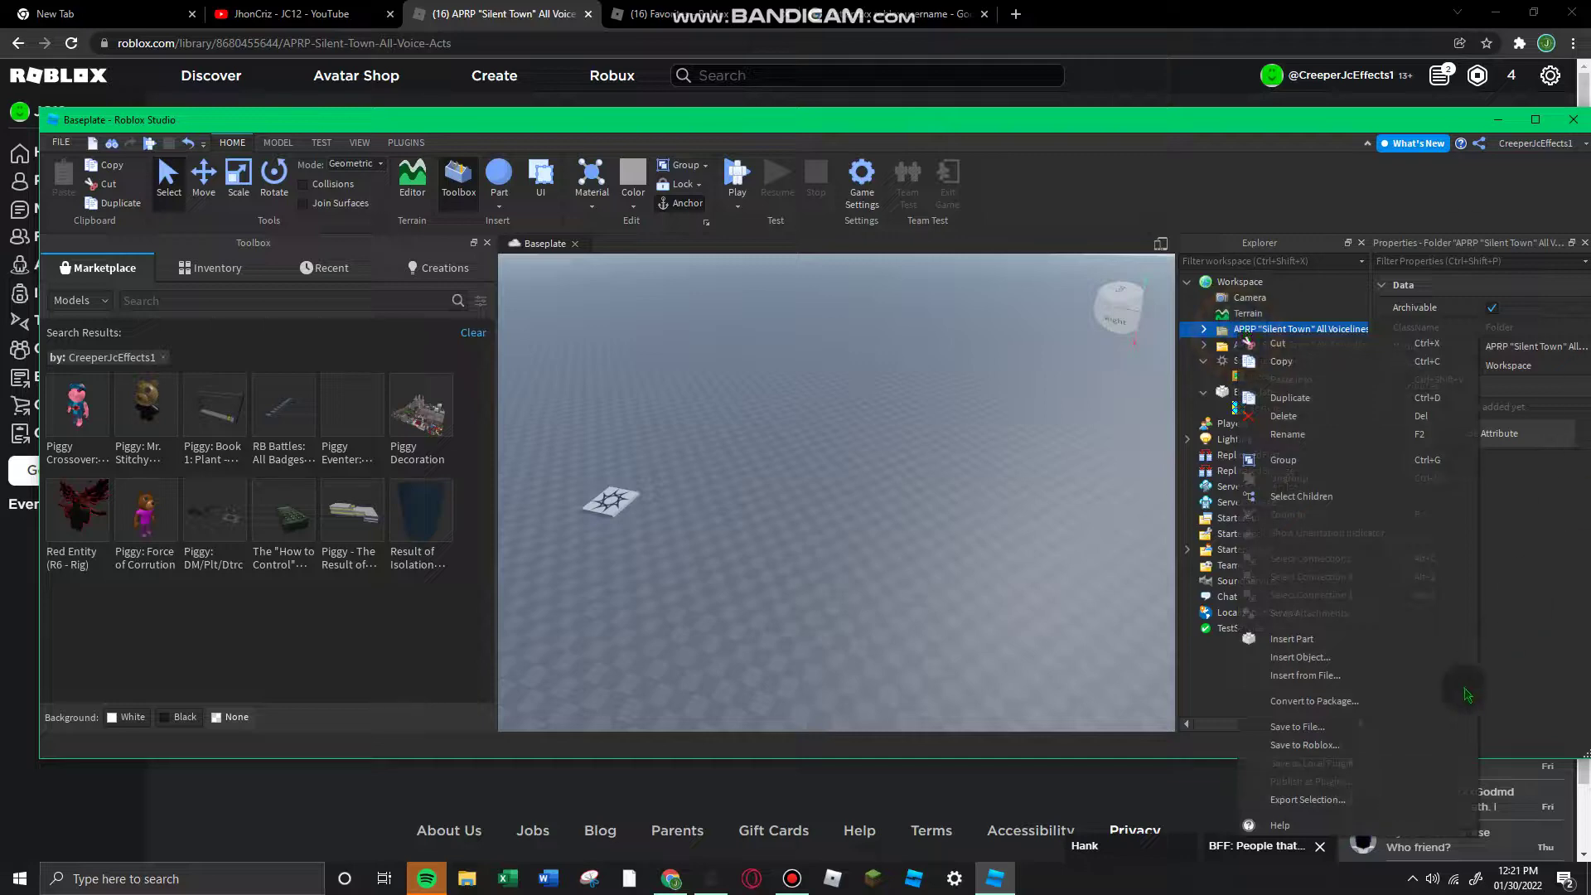
click(1419, 756)
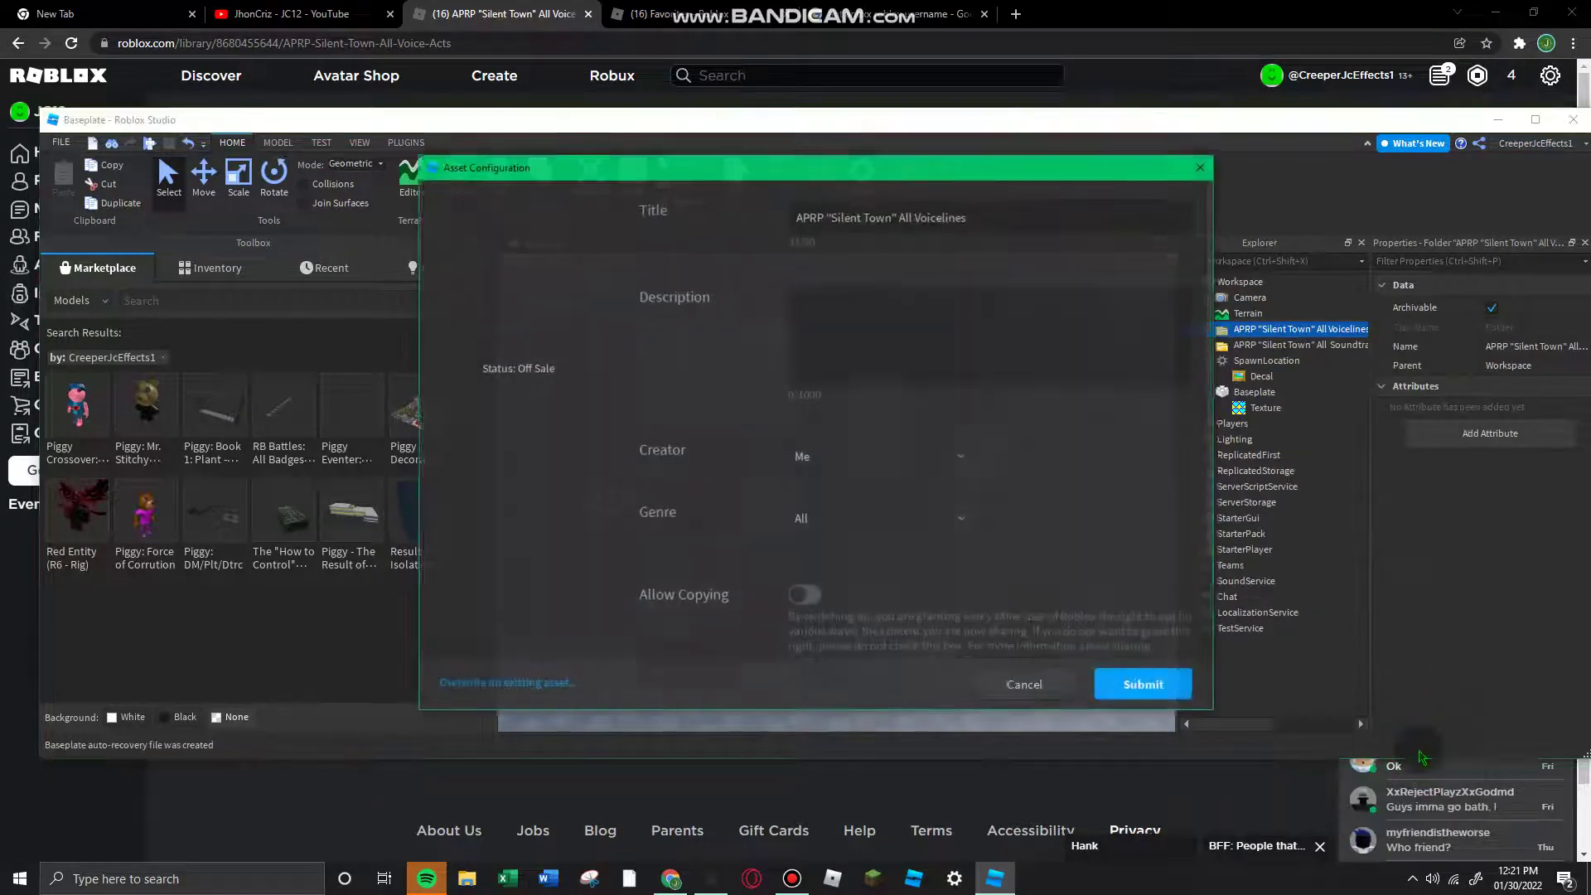
scroll(901, 555, down, 3)
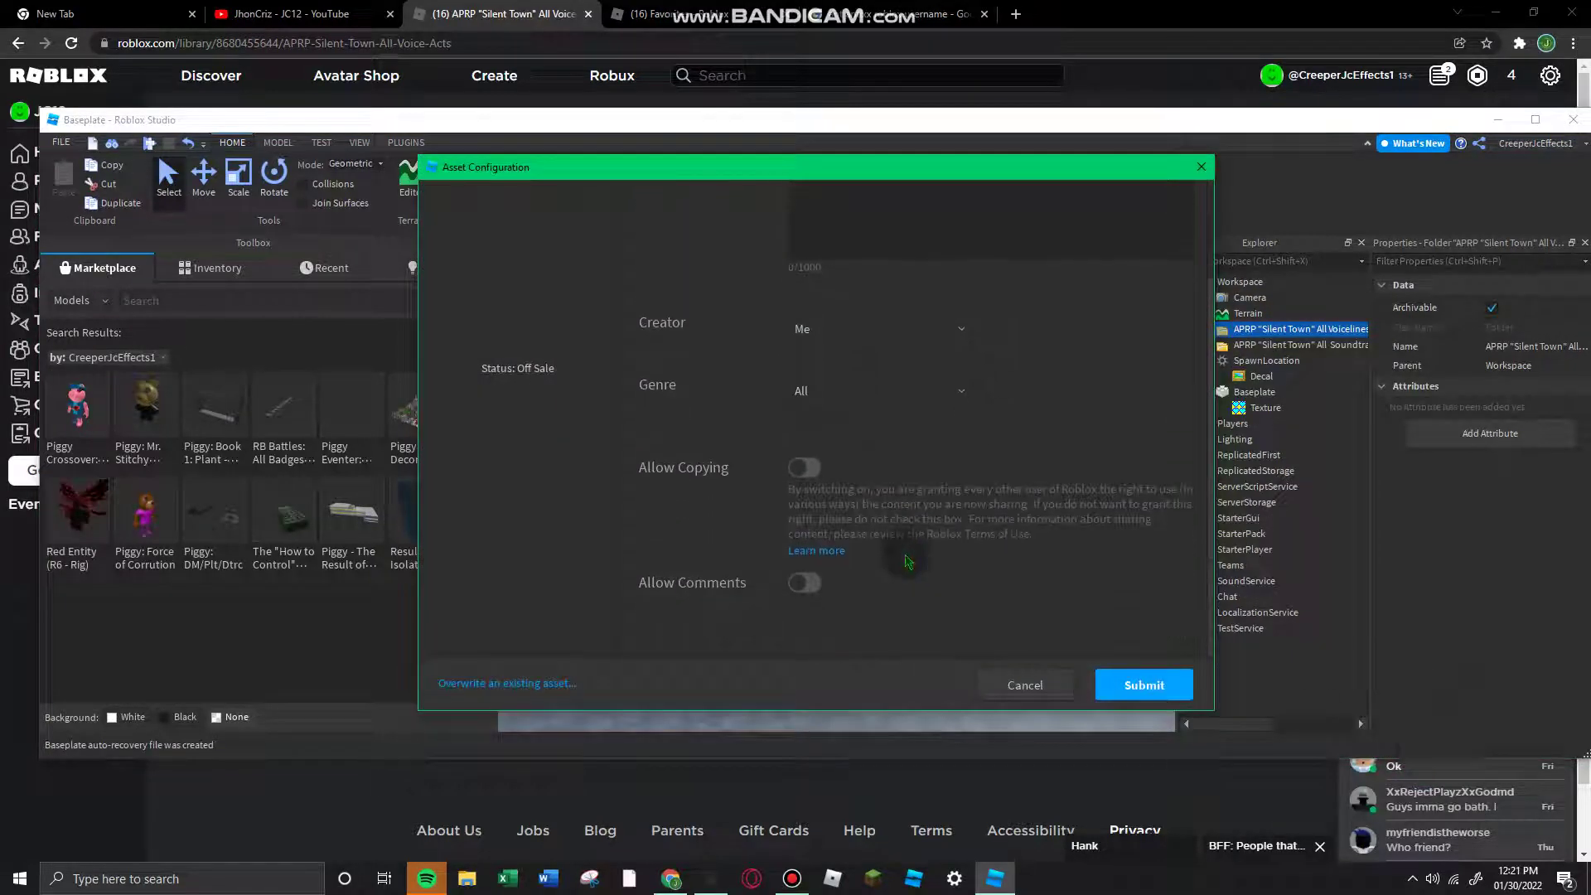
click(1016, 683)
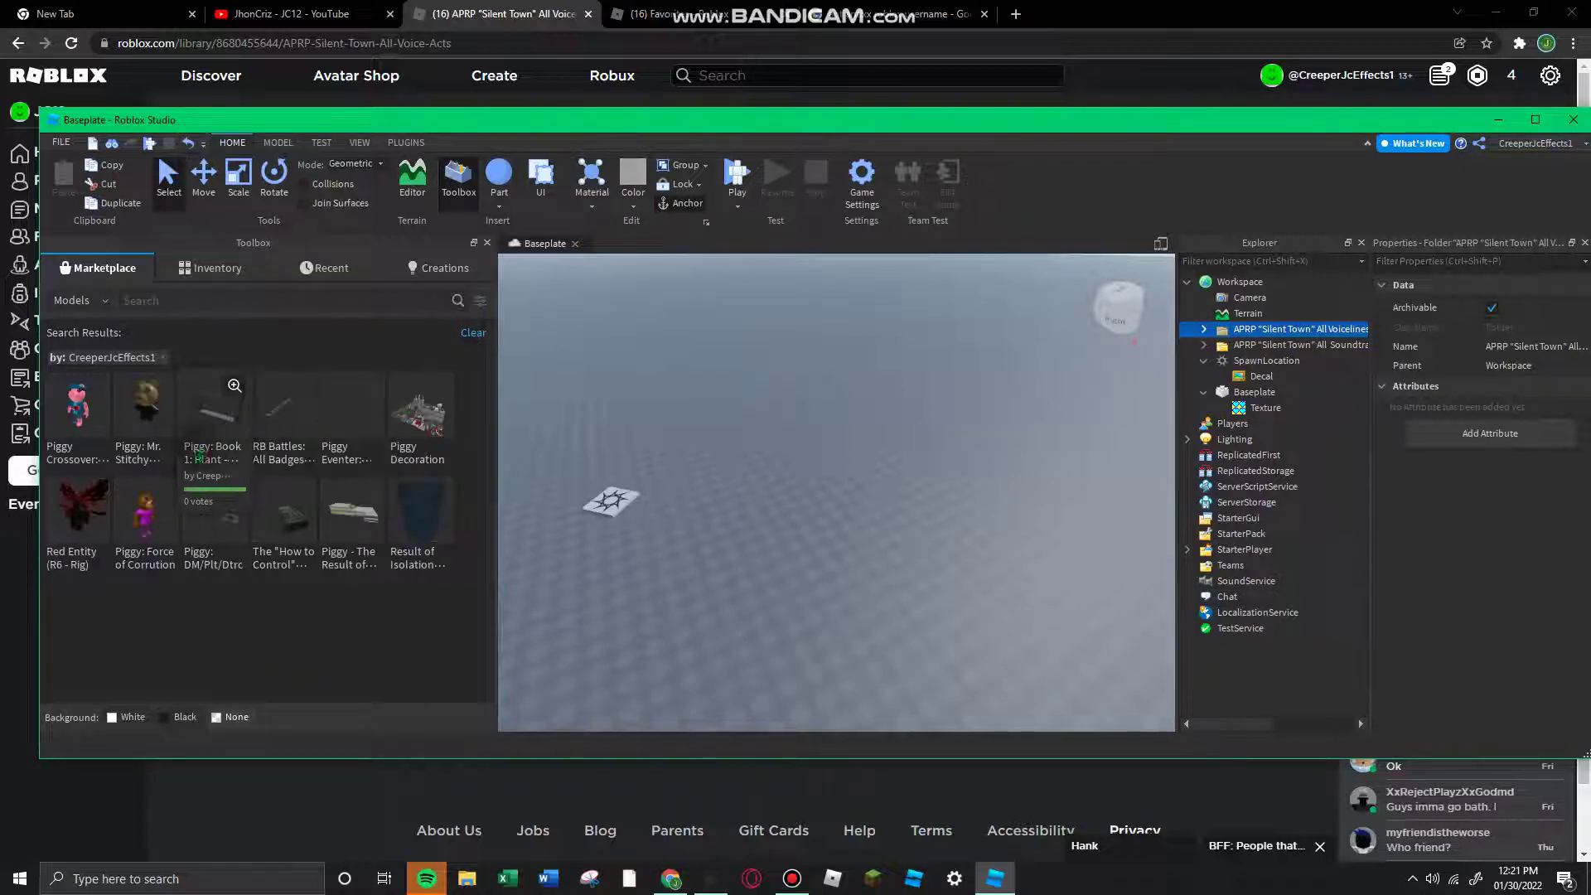
Insert the Piggy: Mr. Stitchy model from the marketplace results and delete it from the workspace.
click(167, 456)
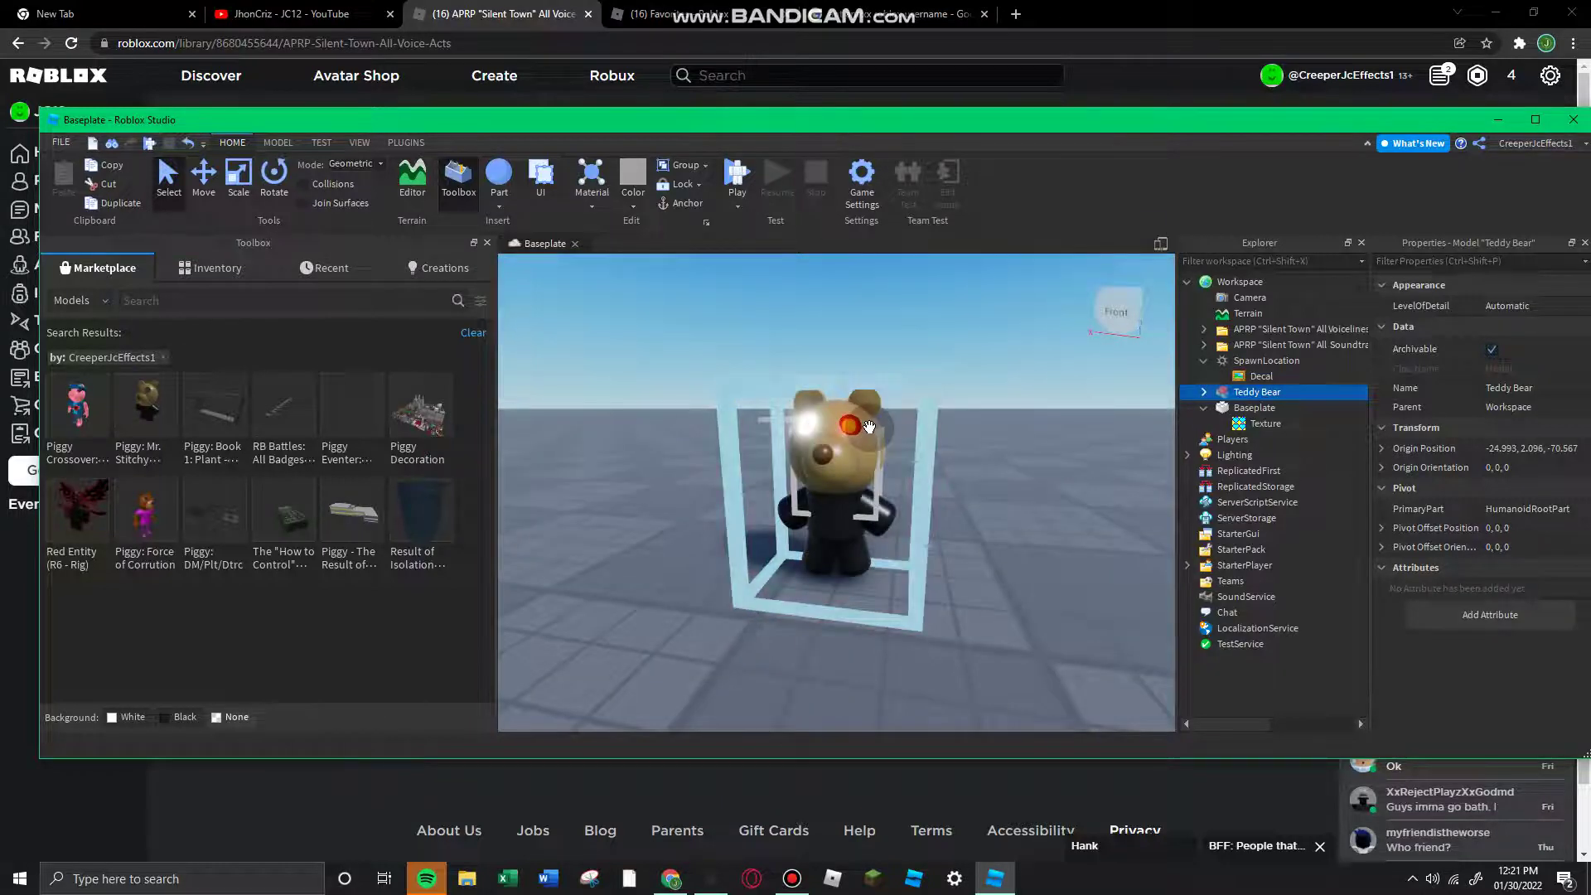
key(Delete)
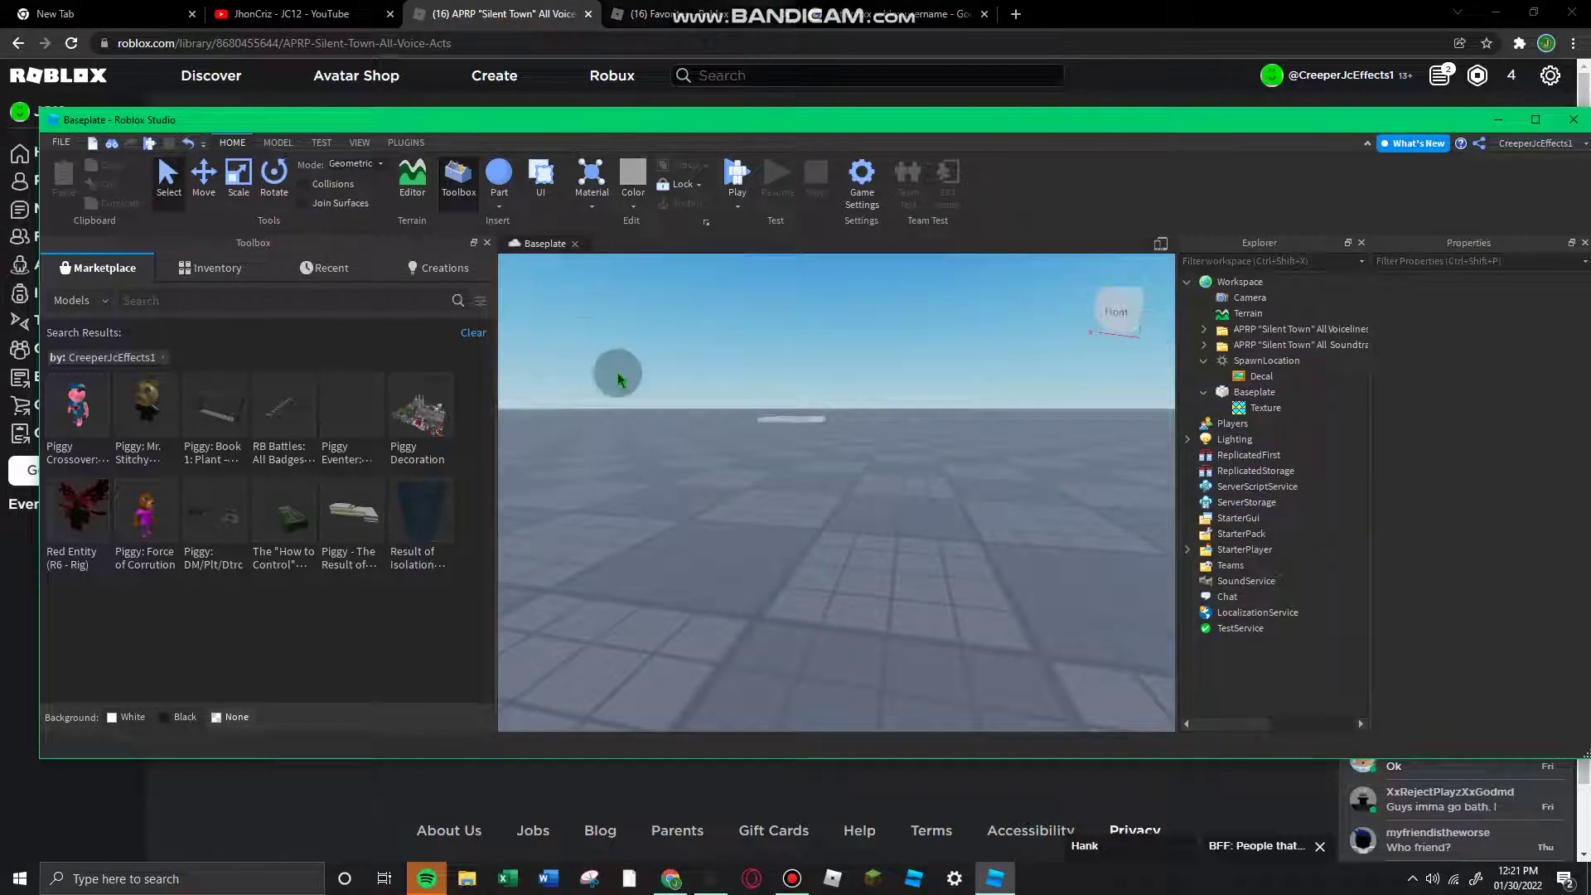
Move the Studio window higher, switch to the browser and view the models among the profile's creations.
drag(628, 124, 616, 76)
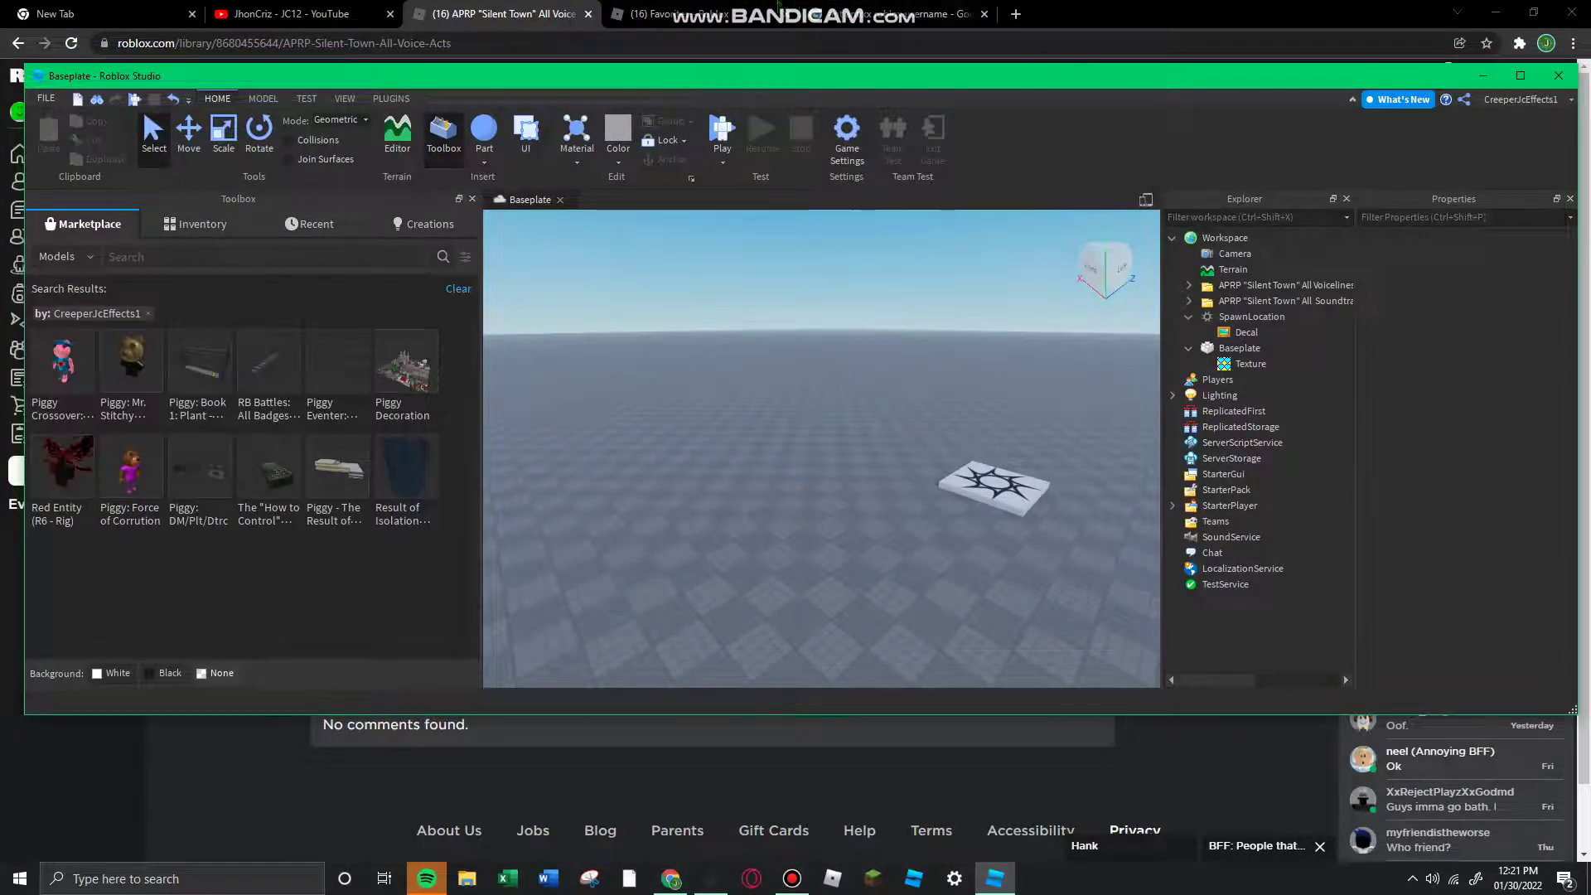
click(613, 12)
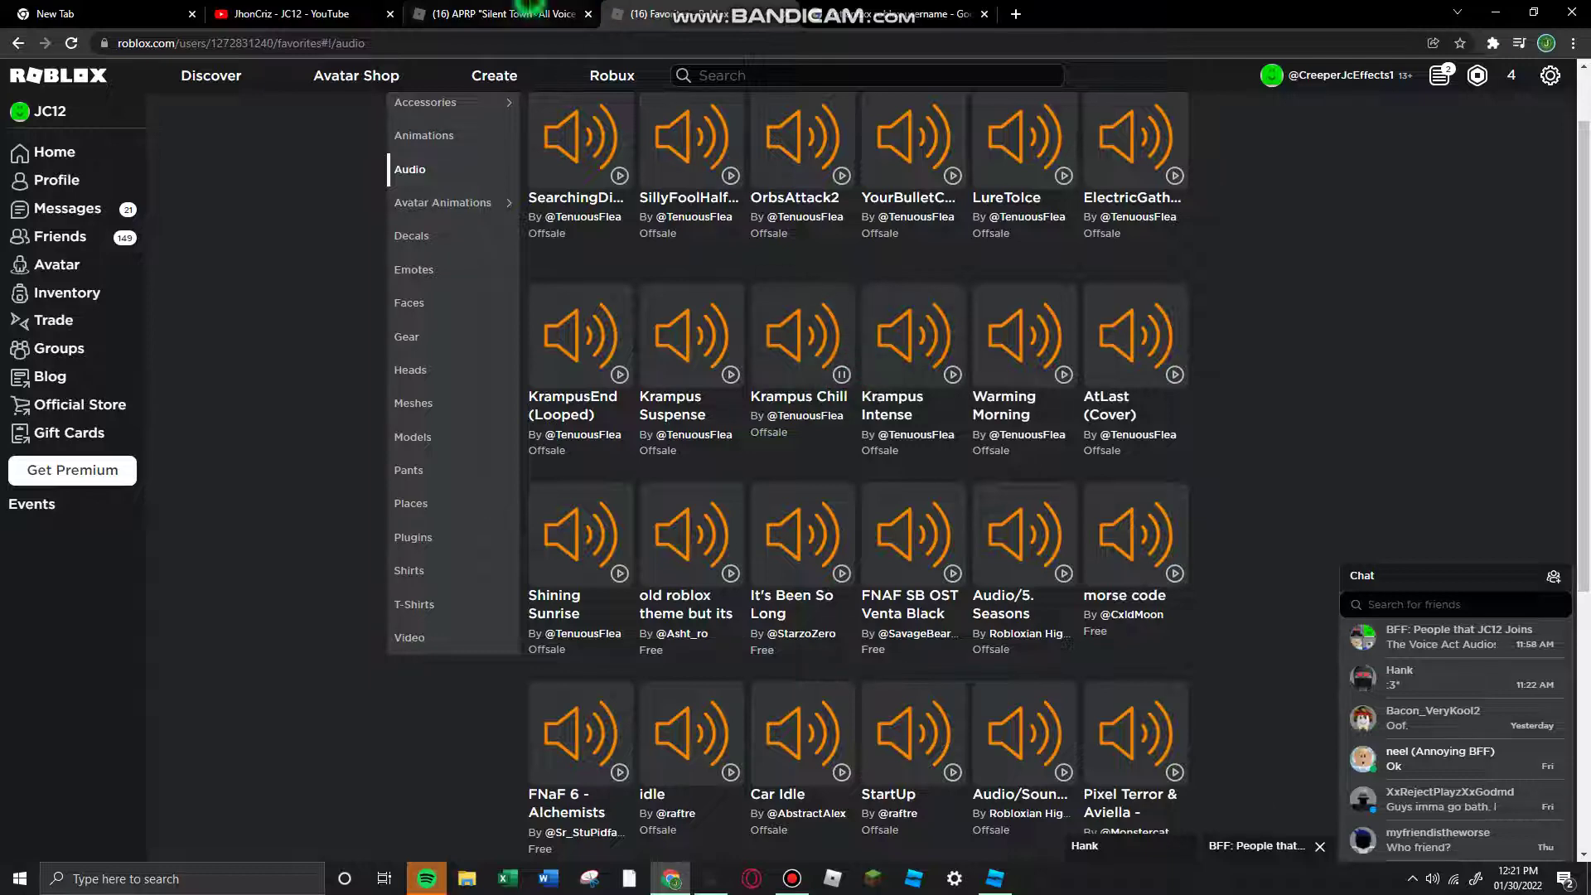
click(531, 8)
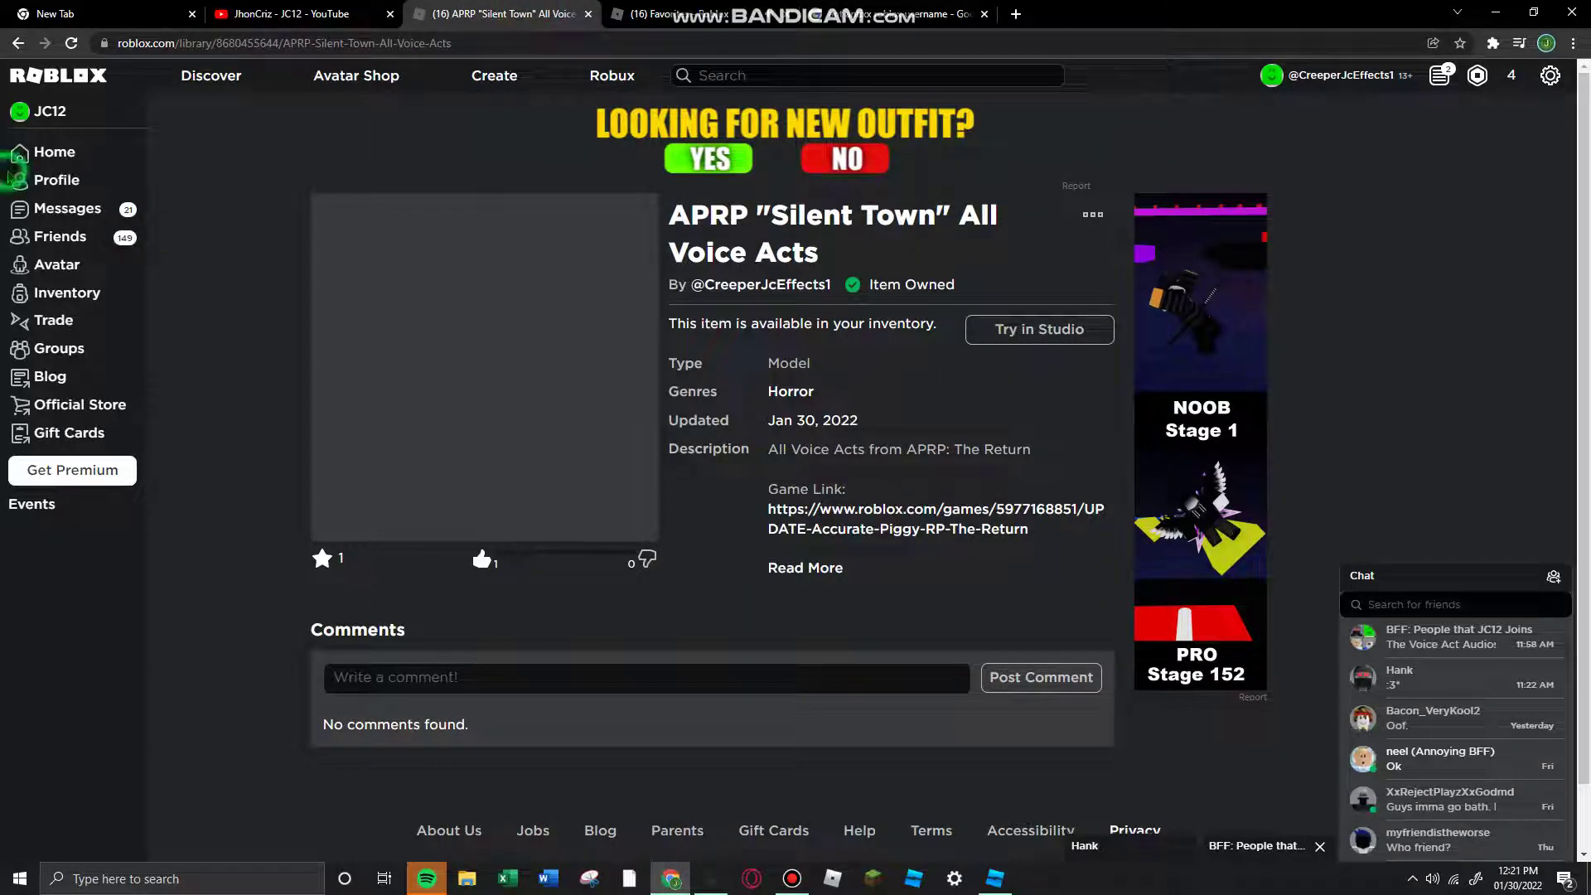
click(650, 14)
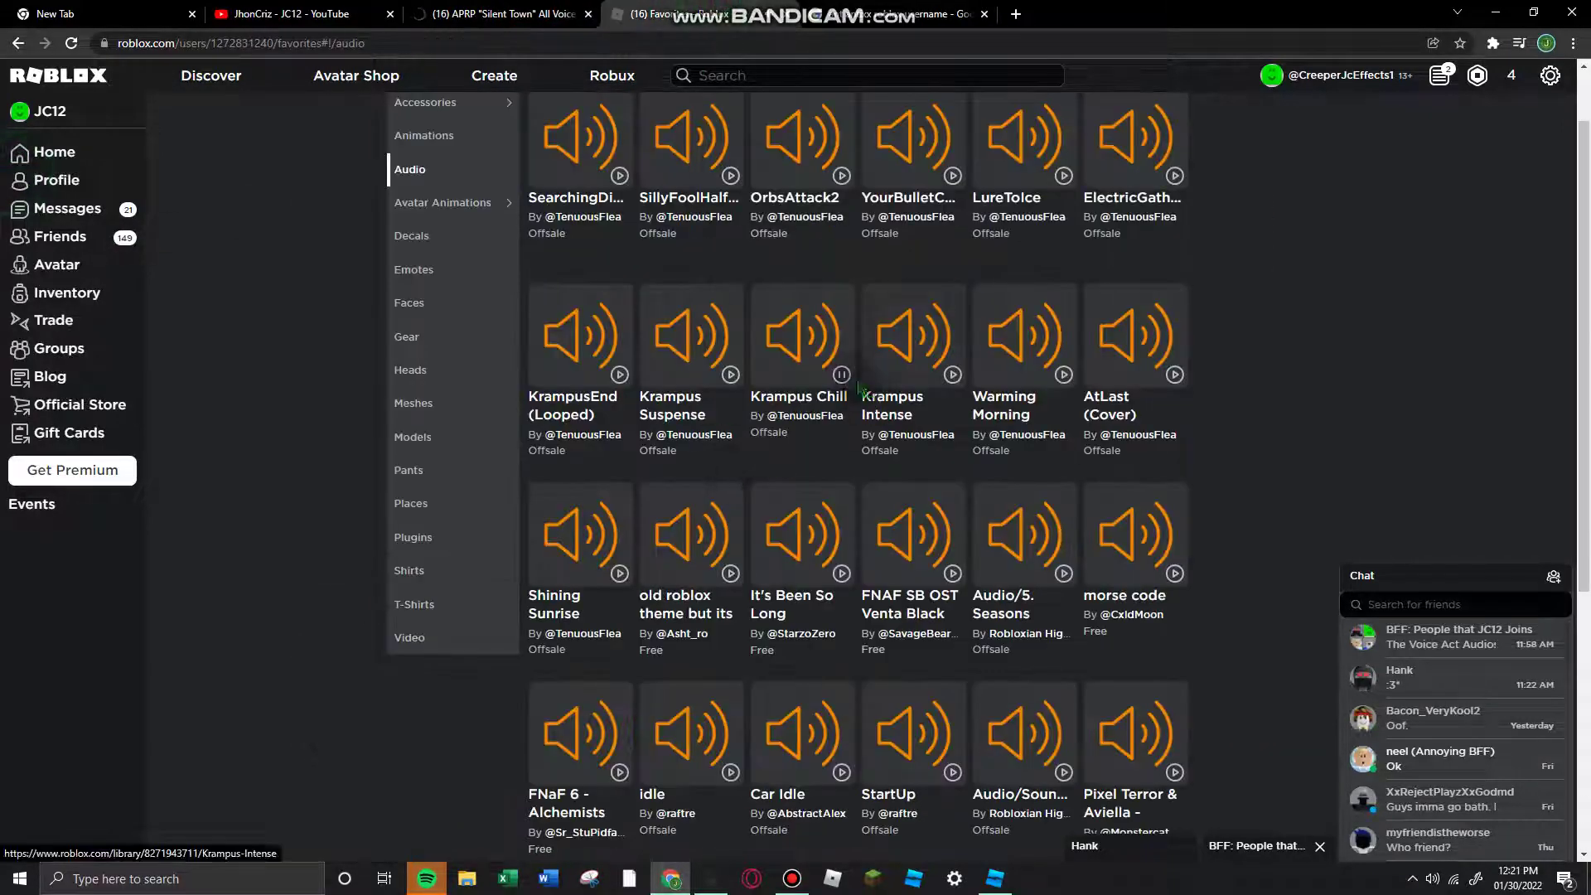
click(521, 9)
click(746, 242)
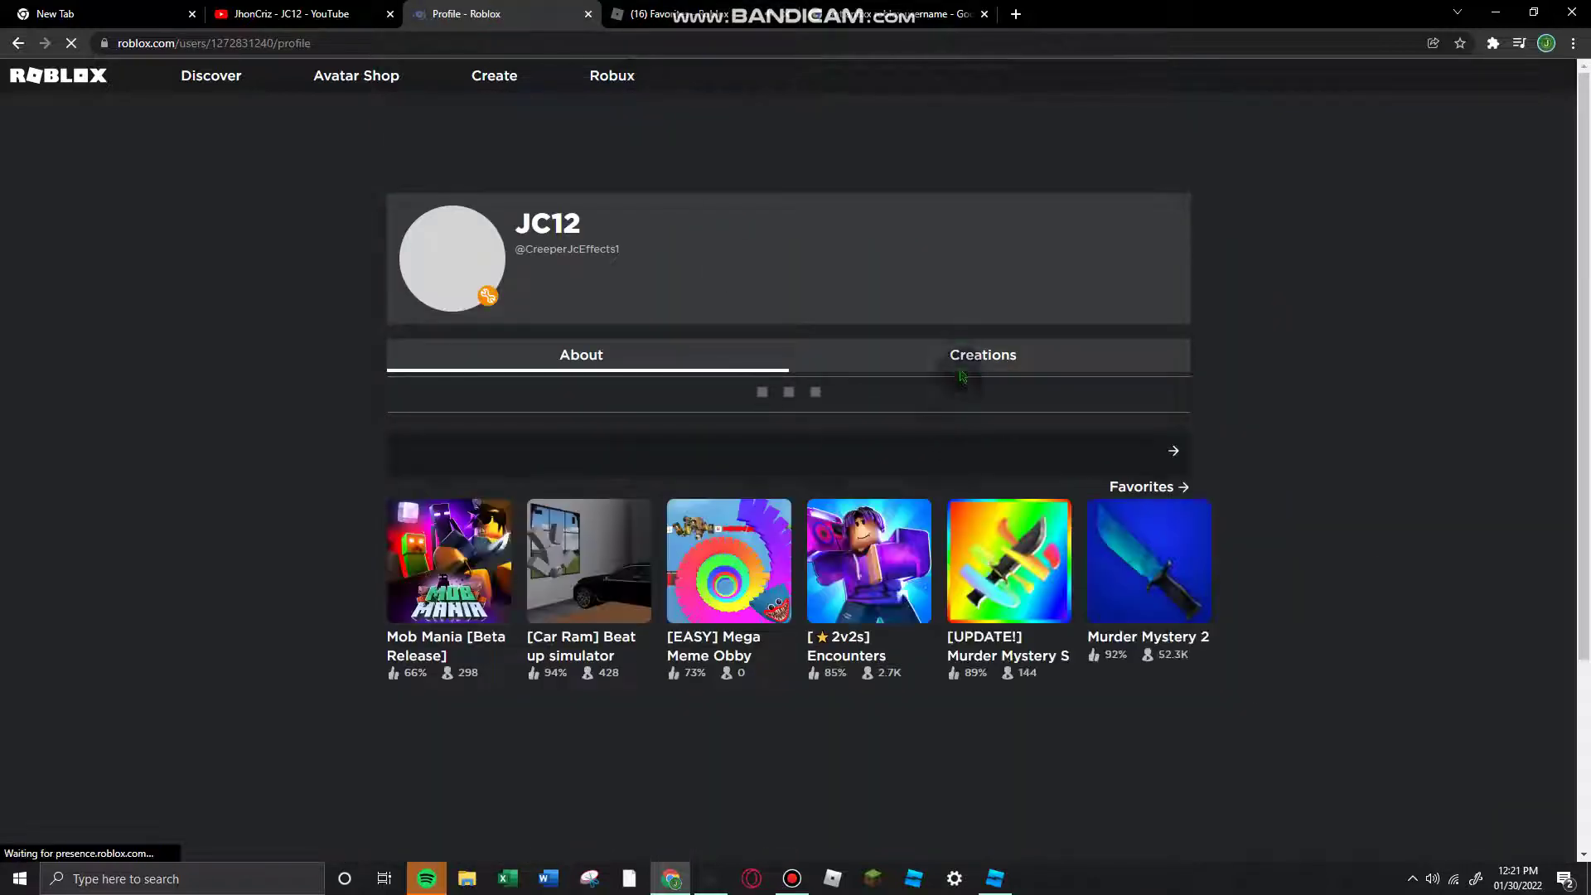
click(964, 358)
scroll(963, 365, down, 4)
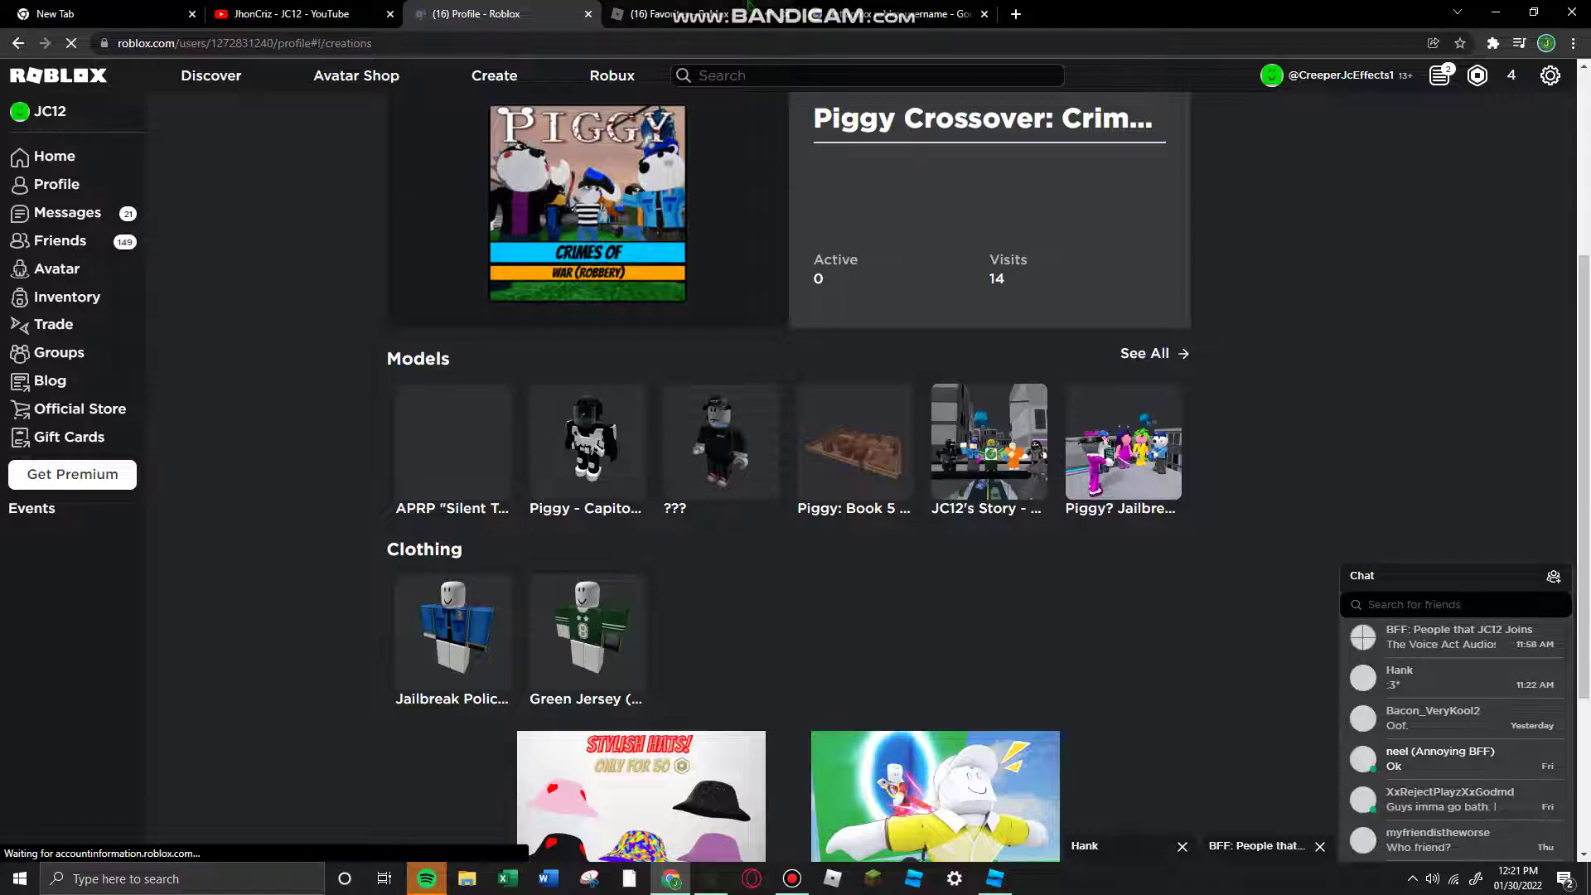
Stop the Krampus Chill playback on the favorite audio page and switch back to Roblox Studio.
click(714, 14)
click(841, 374)
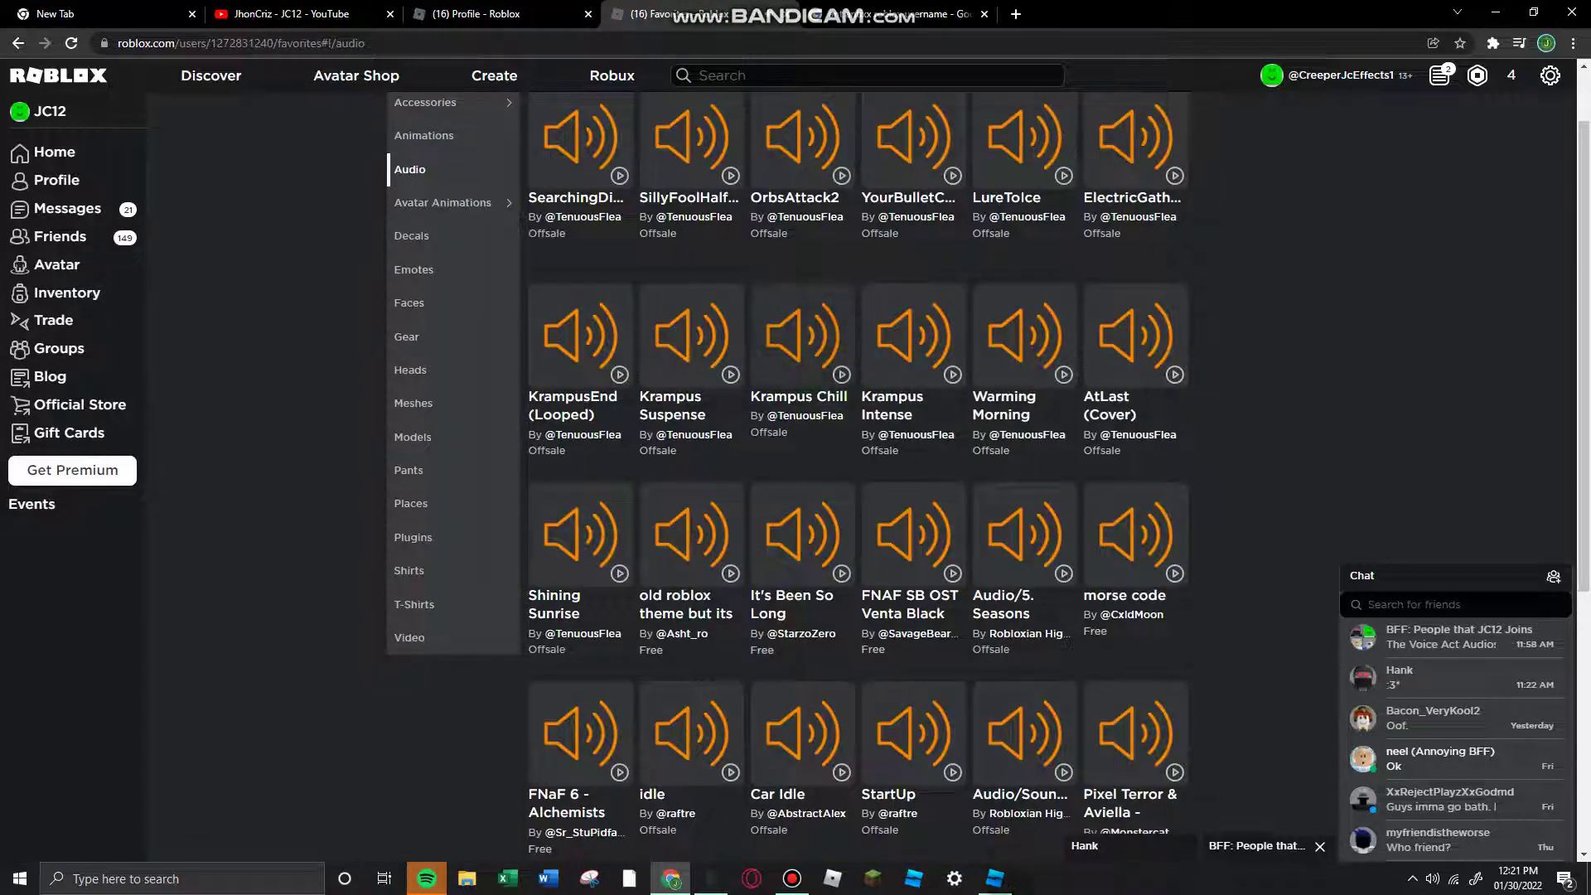
key(alt+Tab)
Start saving the "Silent Town" soundtracks folder to Roblox with copying and comments allowed.
click(1189, 301)
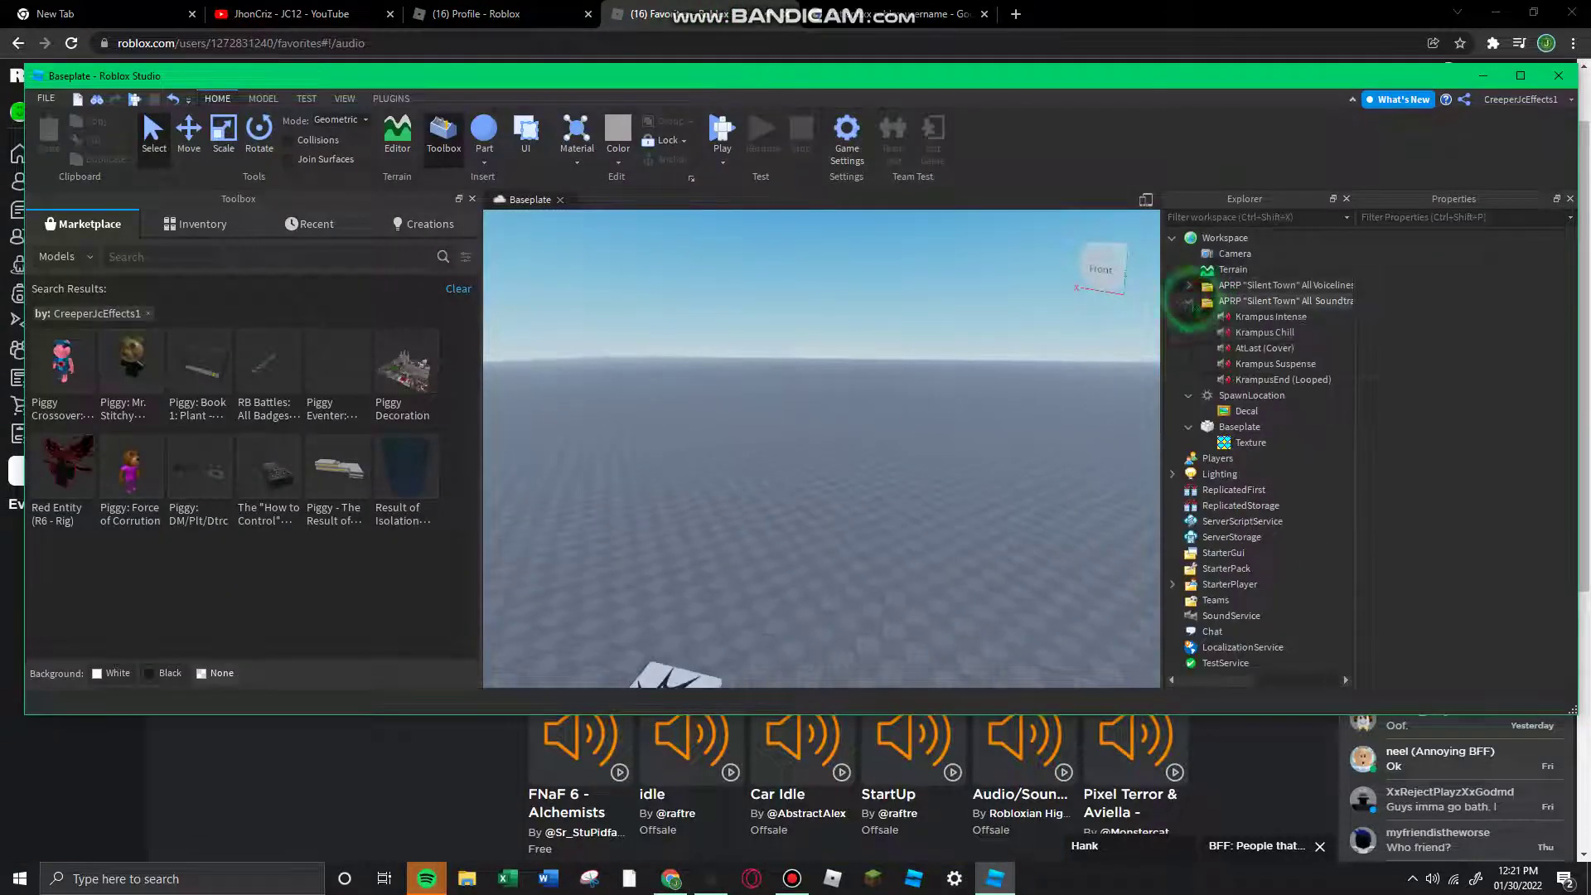
click(1263, 348)
right_click(1211, 302)
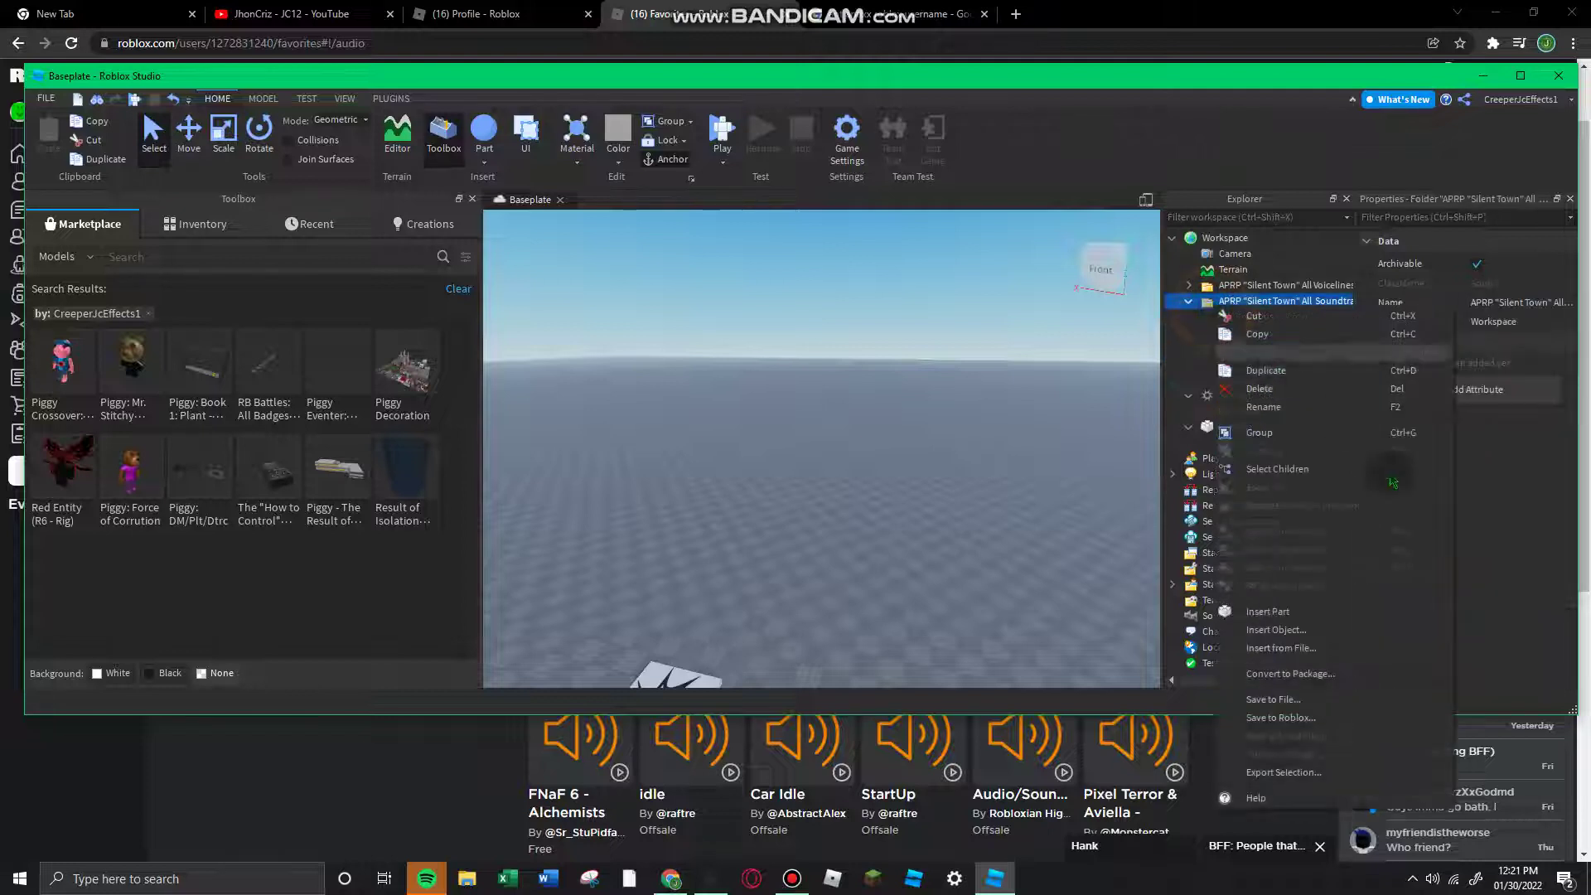
click(1386, 729)
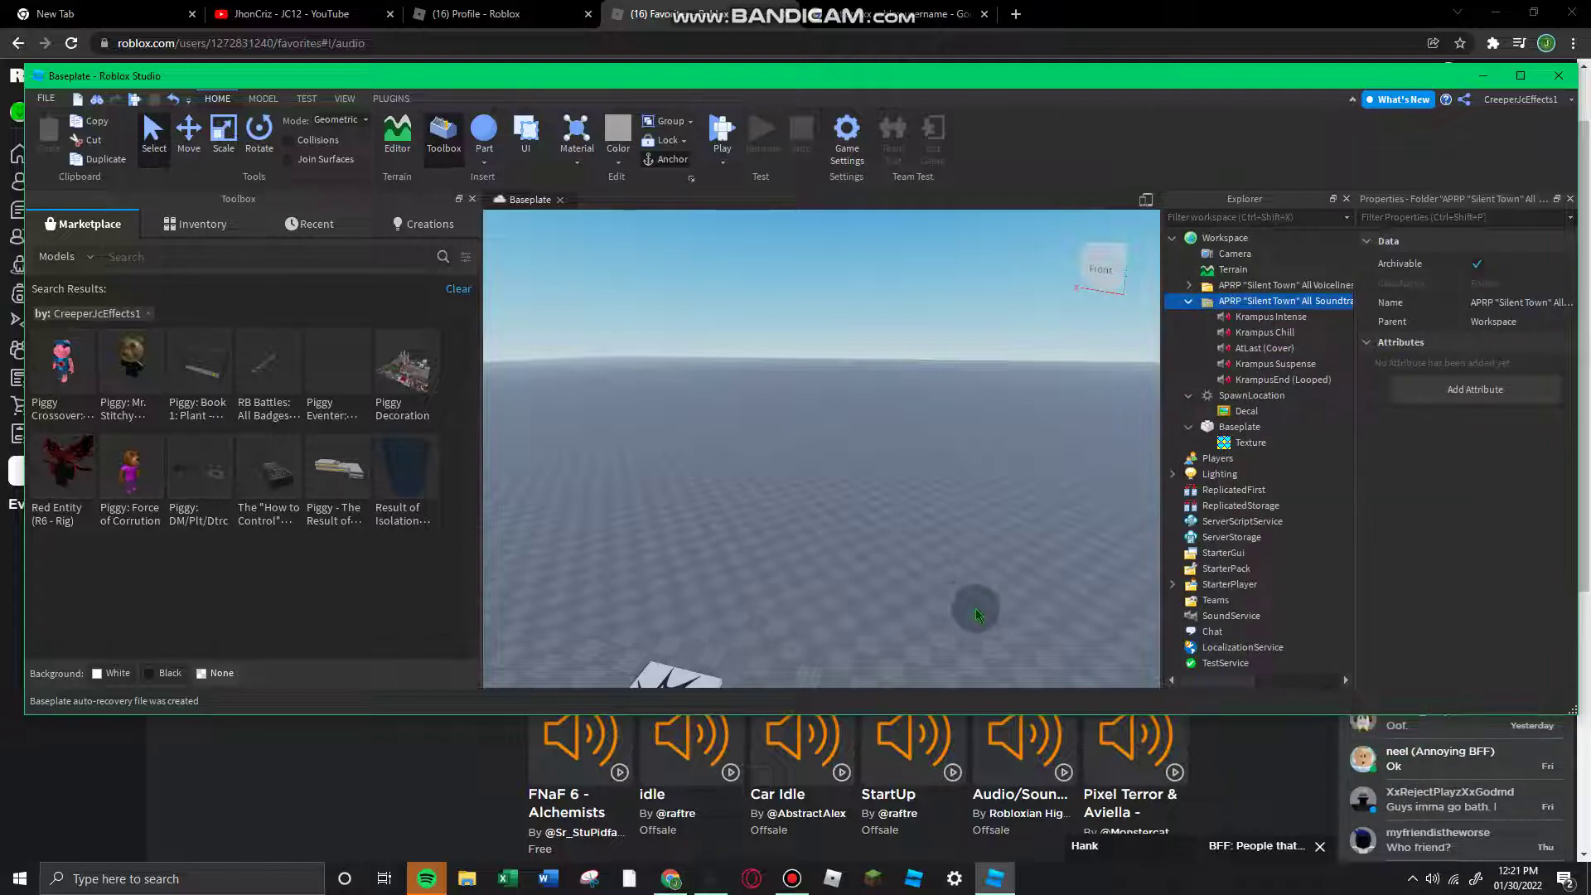
click(792, 552)
scroll(794, 547, down, 2)
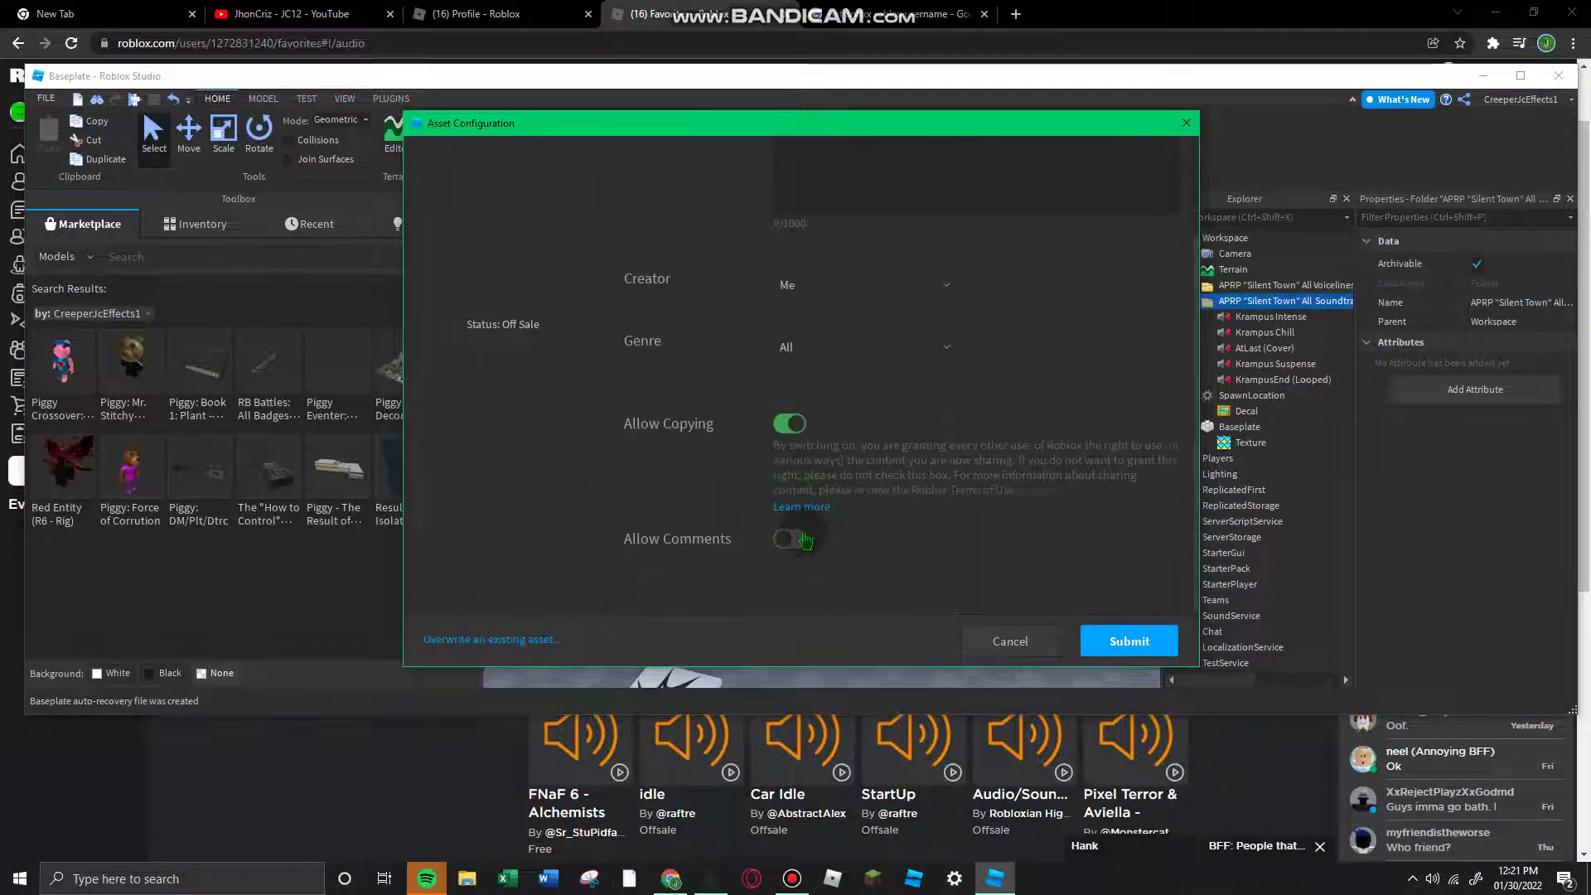
Set the soundtracks asset's genre to Scary and submit it for upload.
click(842, 344)
scroll(899, 439, down, 3)
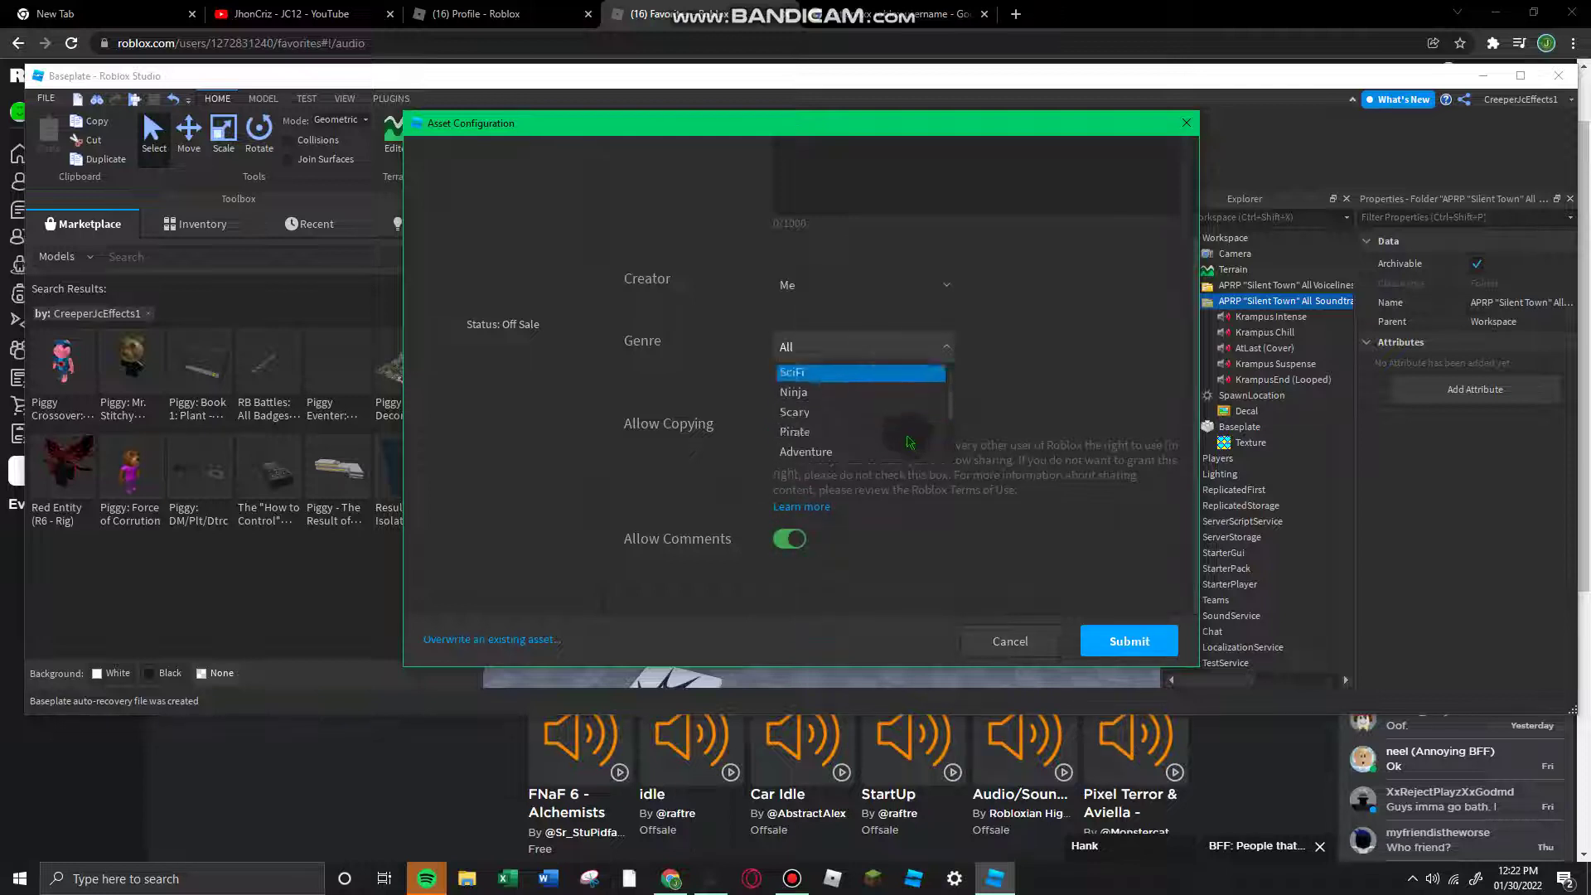
scroll(880, 441, up, 3)
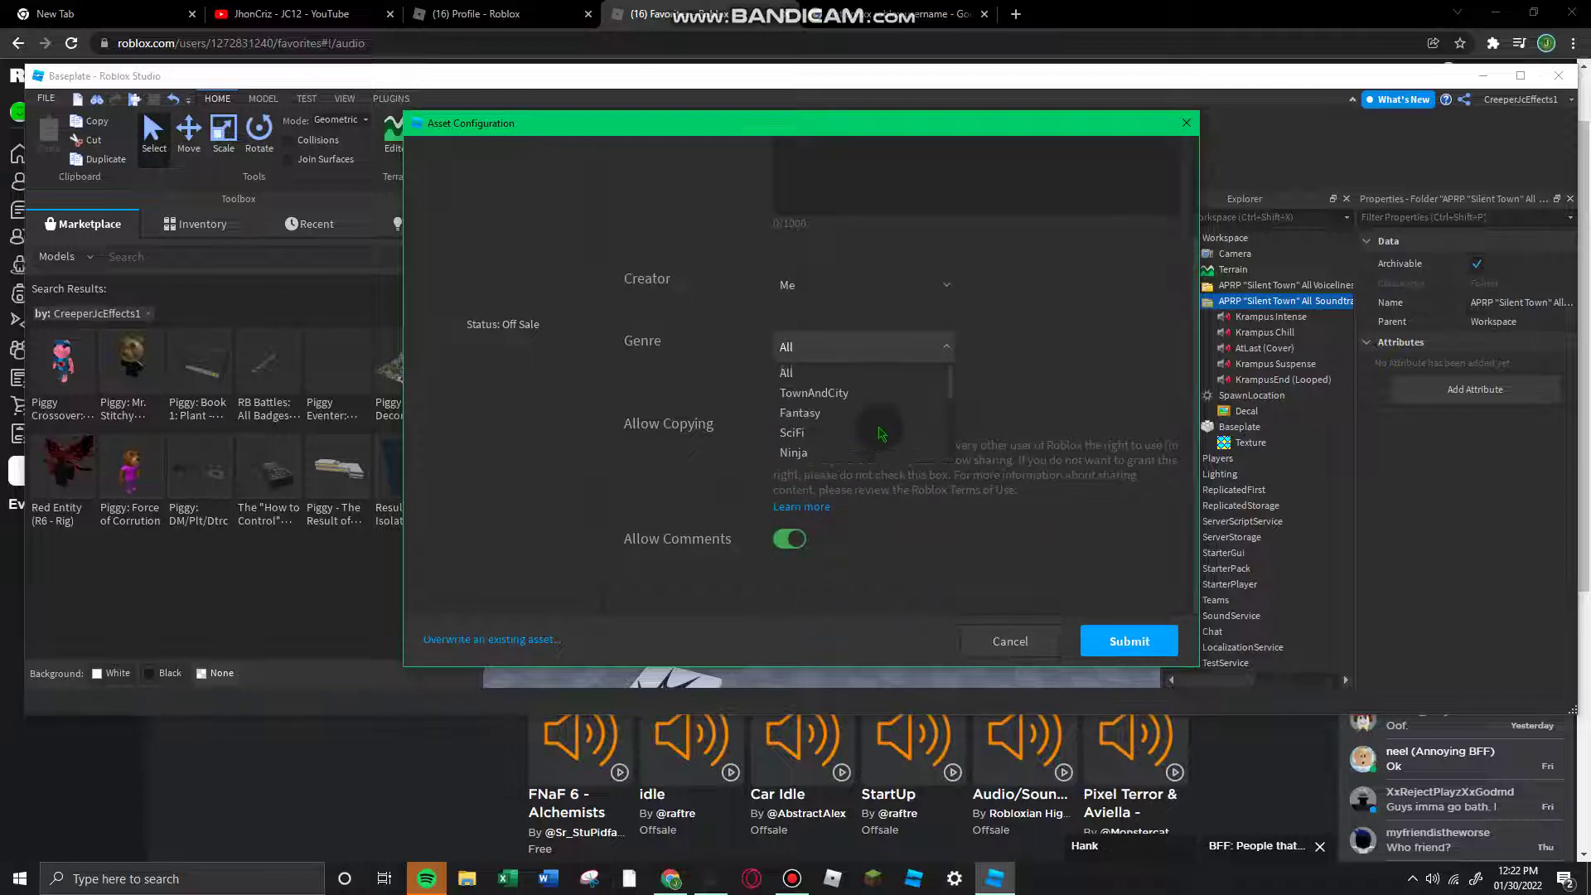
scroll(890, 439, down, 5)
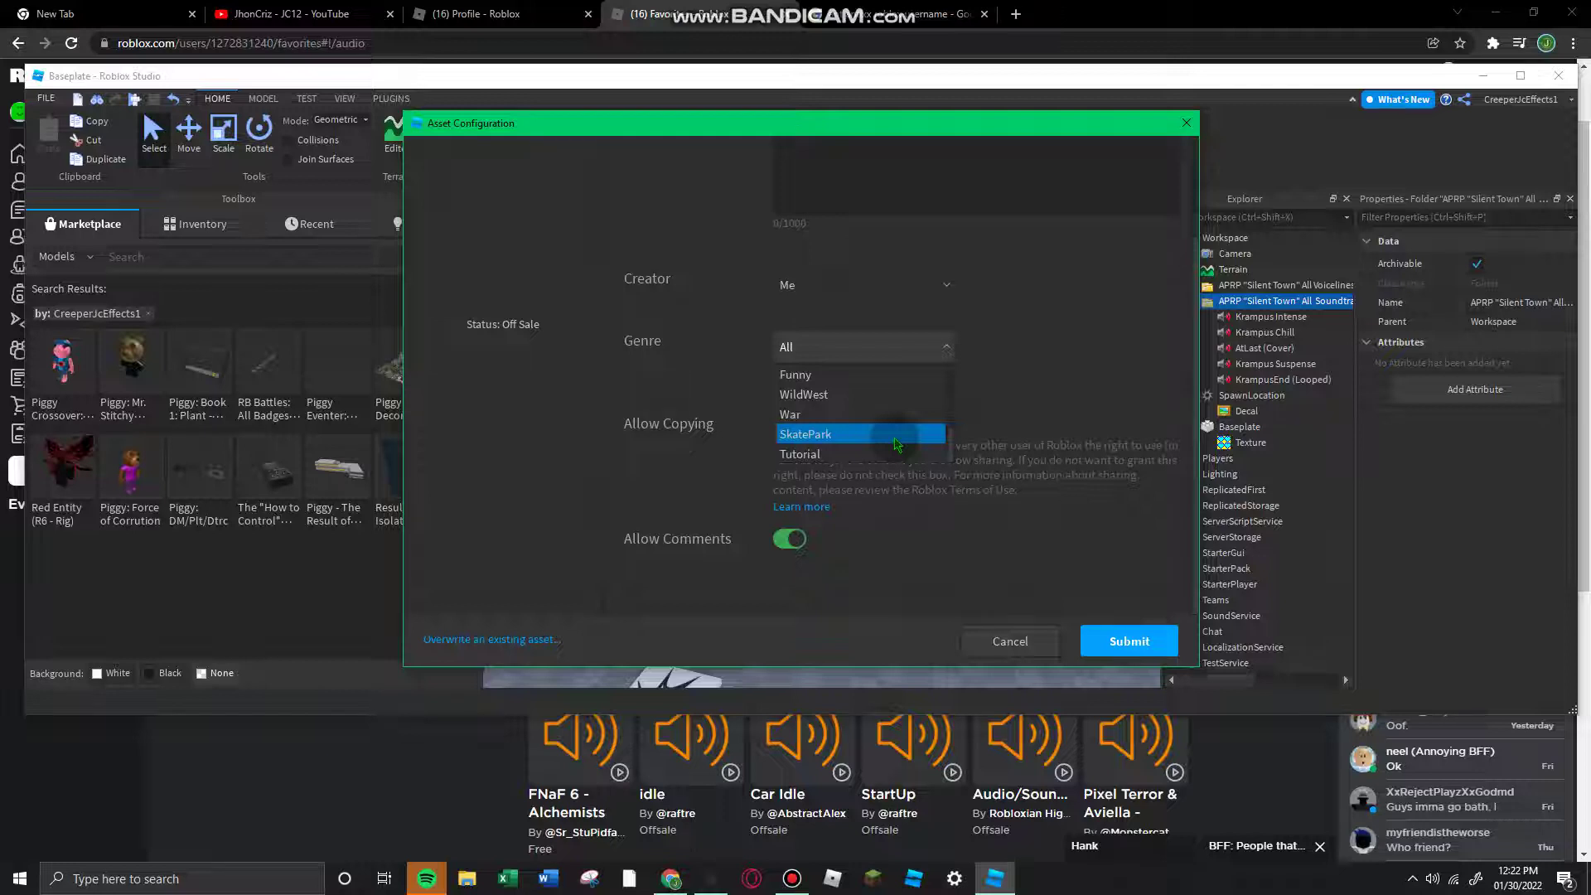
scroll(895, 442, up, 2)
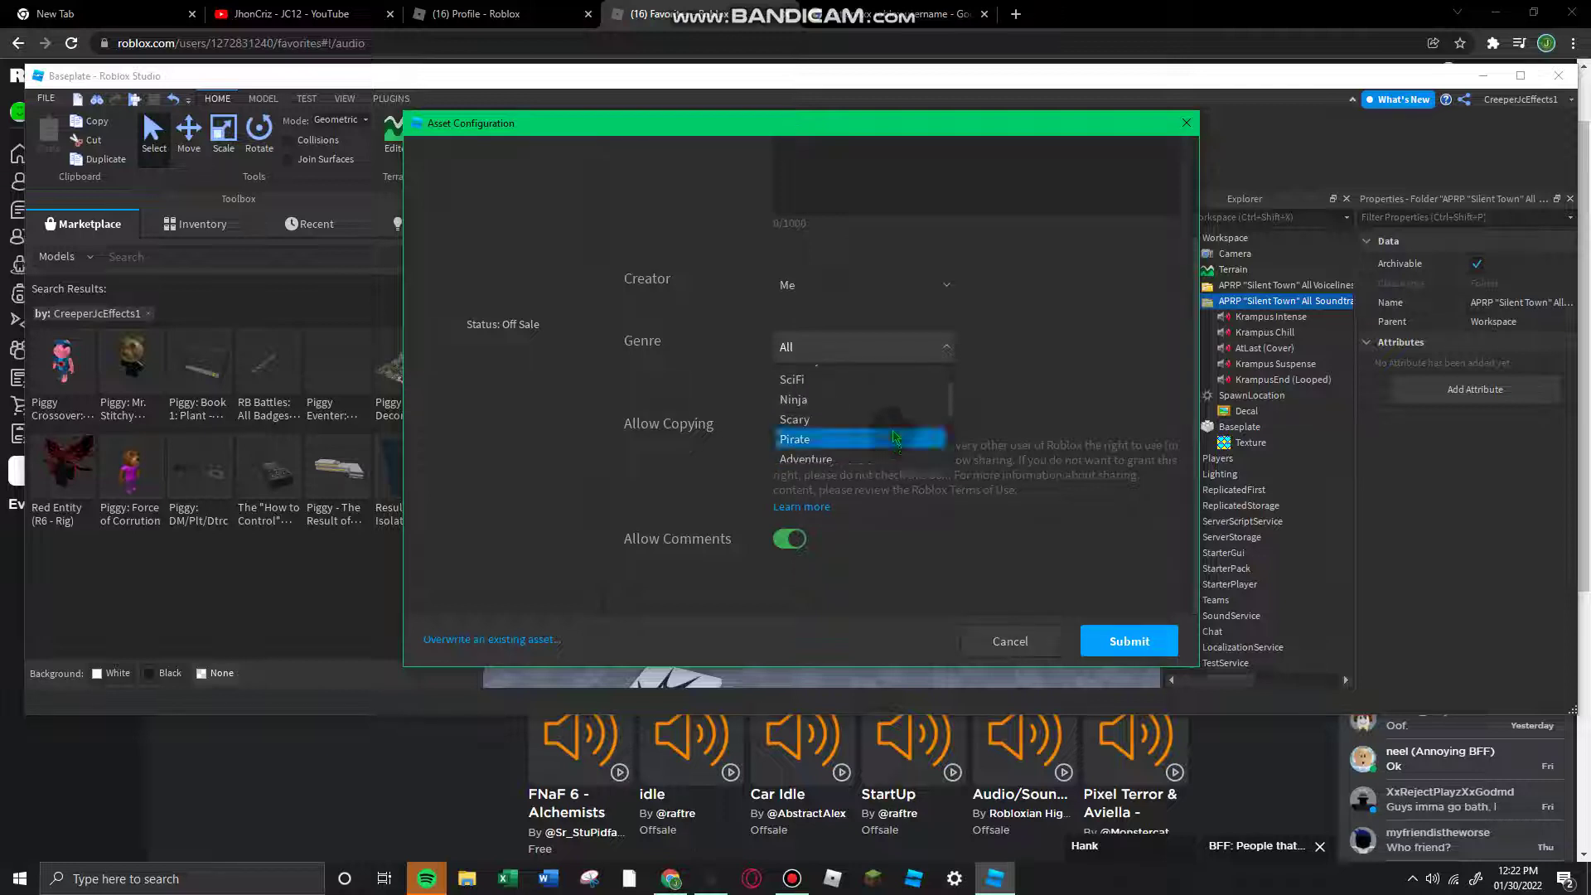
scroll(895, 436, up, 3)
scroll(891, 414, down, 3)
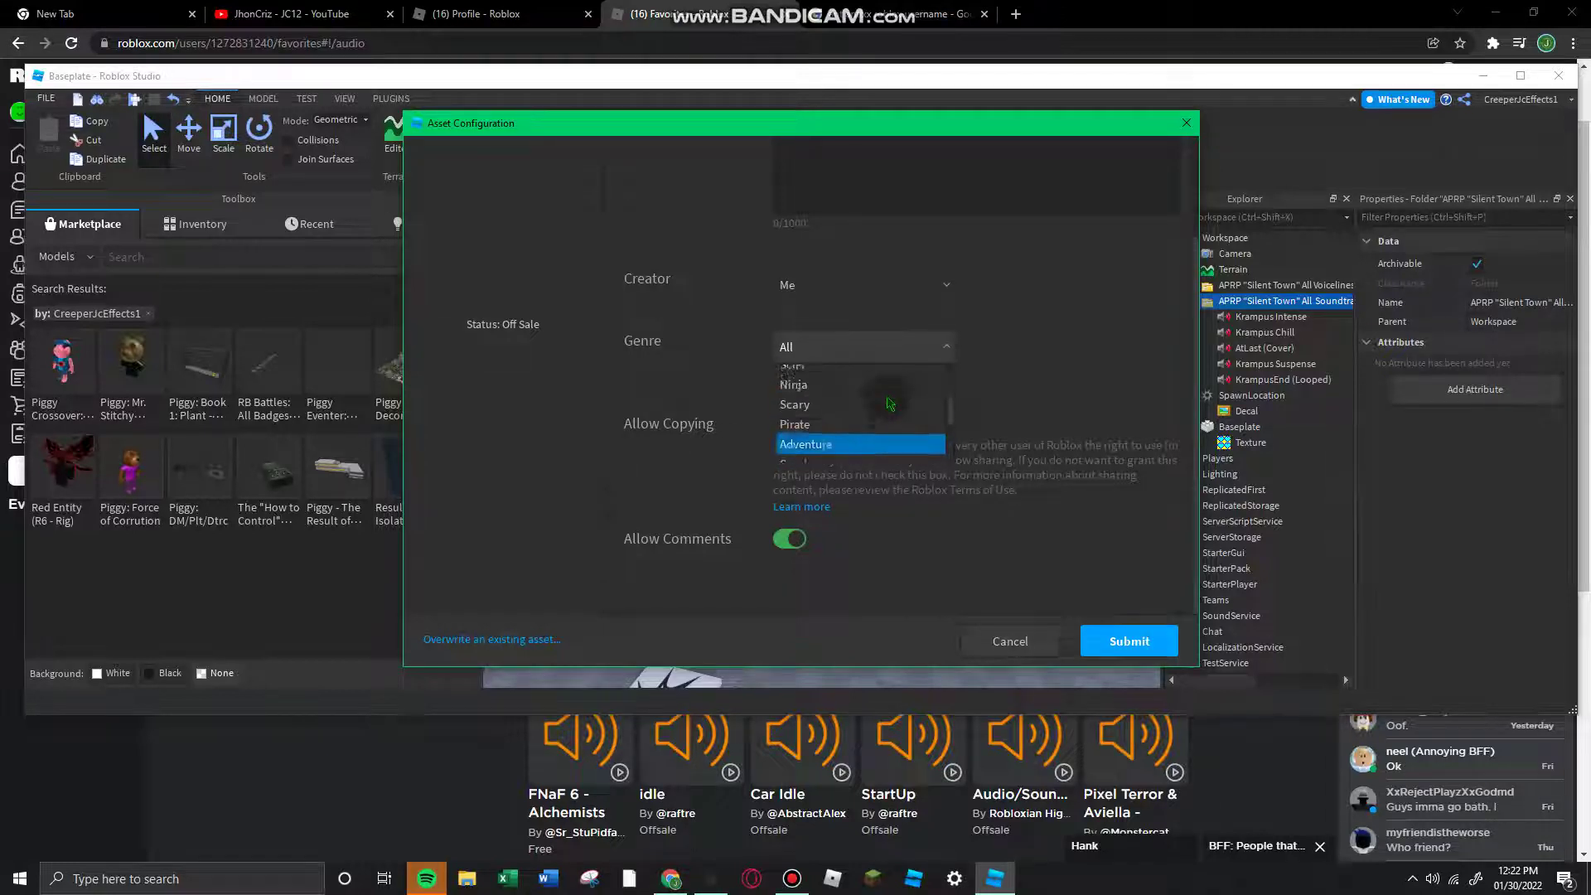
click(886, 405)
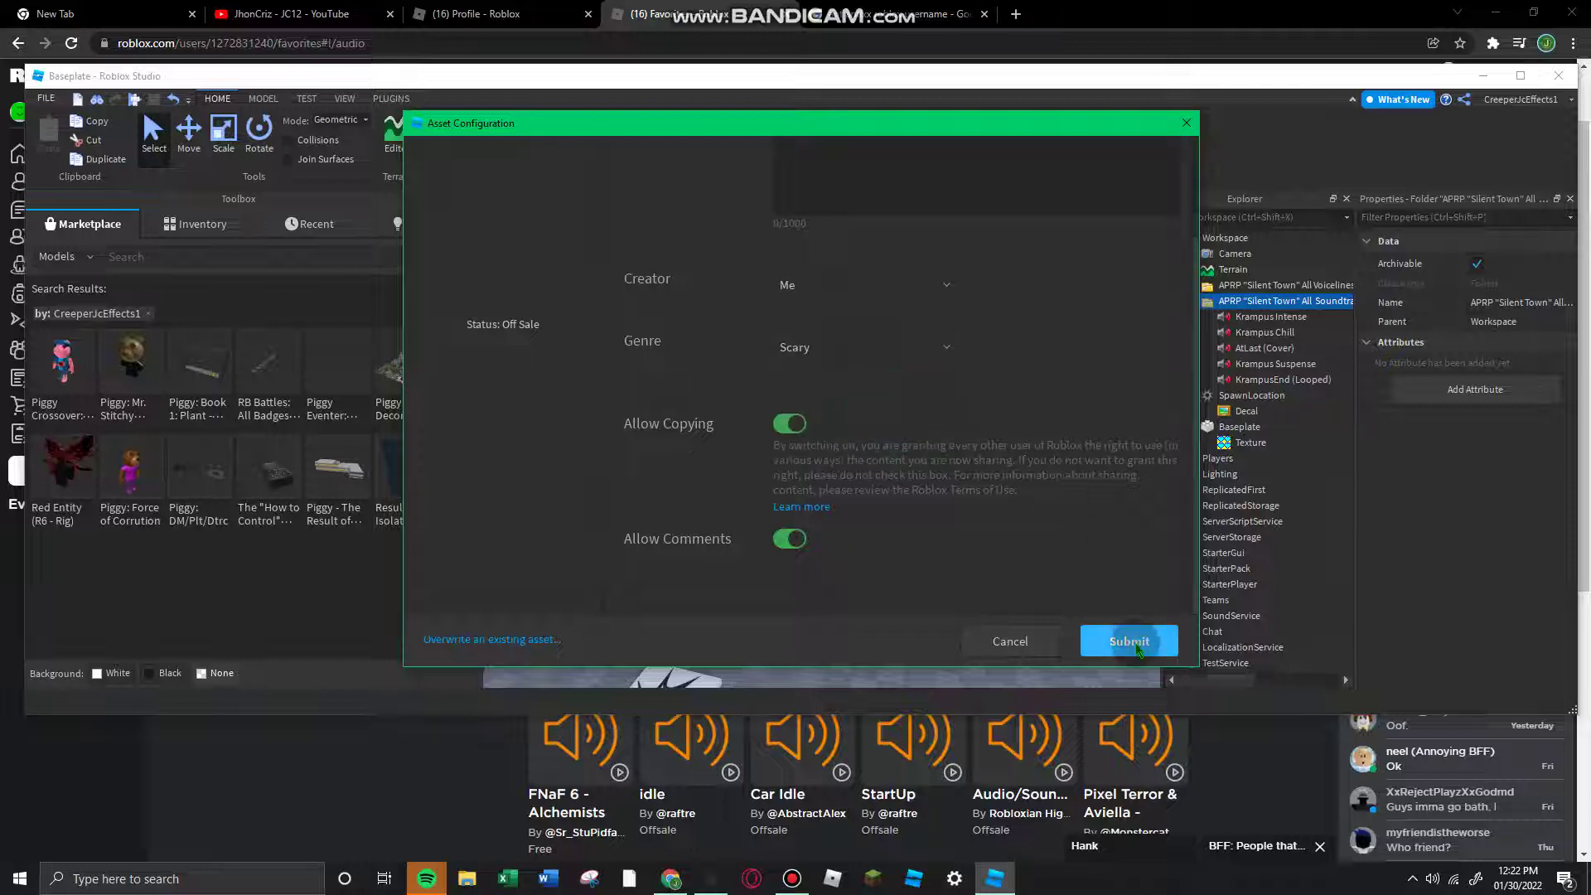
click(1135, 646)
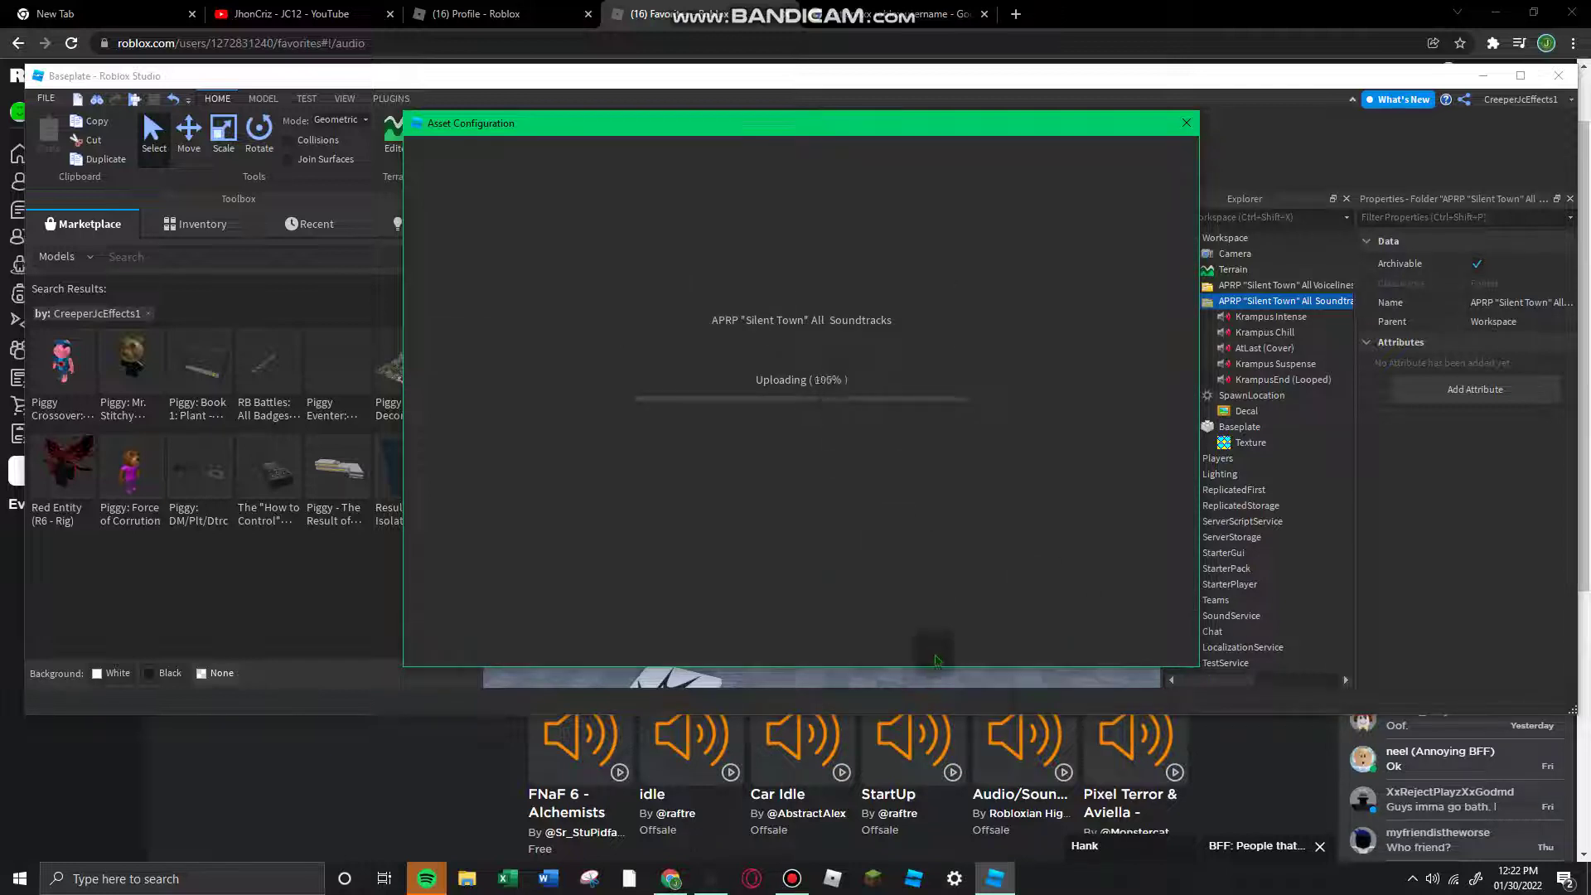